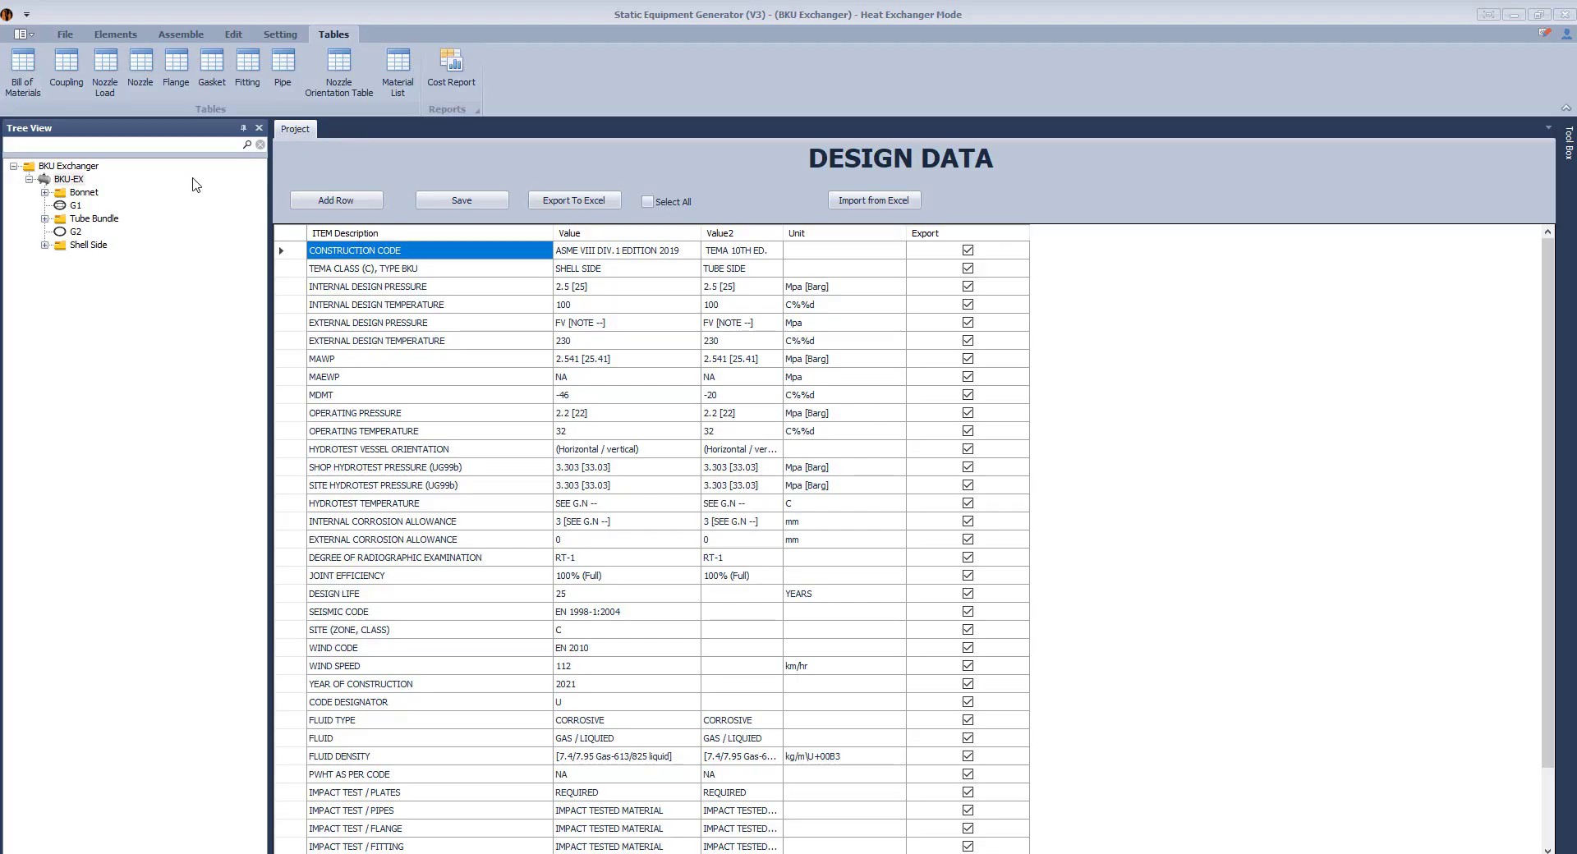
Step: Select BKU-EX in the BKU Exchanger project to show its Design Data table
{"action": "left_click", "coordinate": [82, 181]}
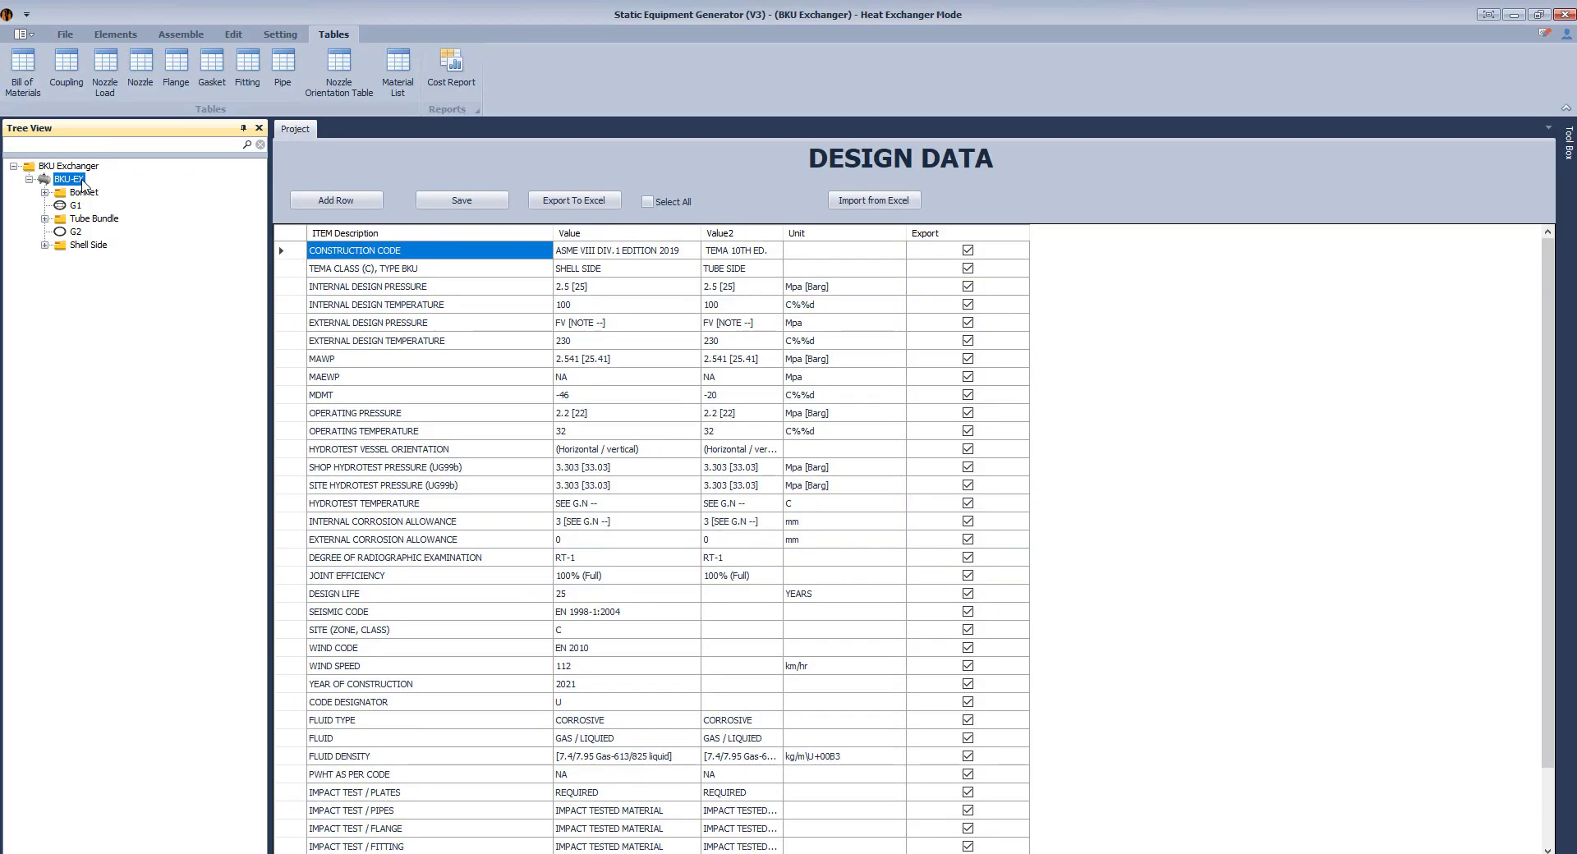
Step: Review the BKU-EX project information, design data and equipment settings
{"action": "left_click", "coordinate": [68, 166]}
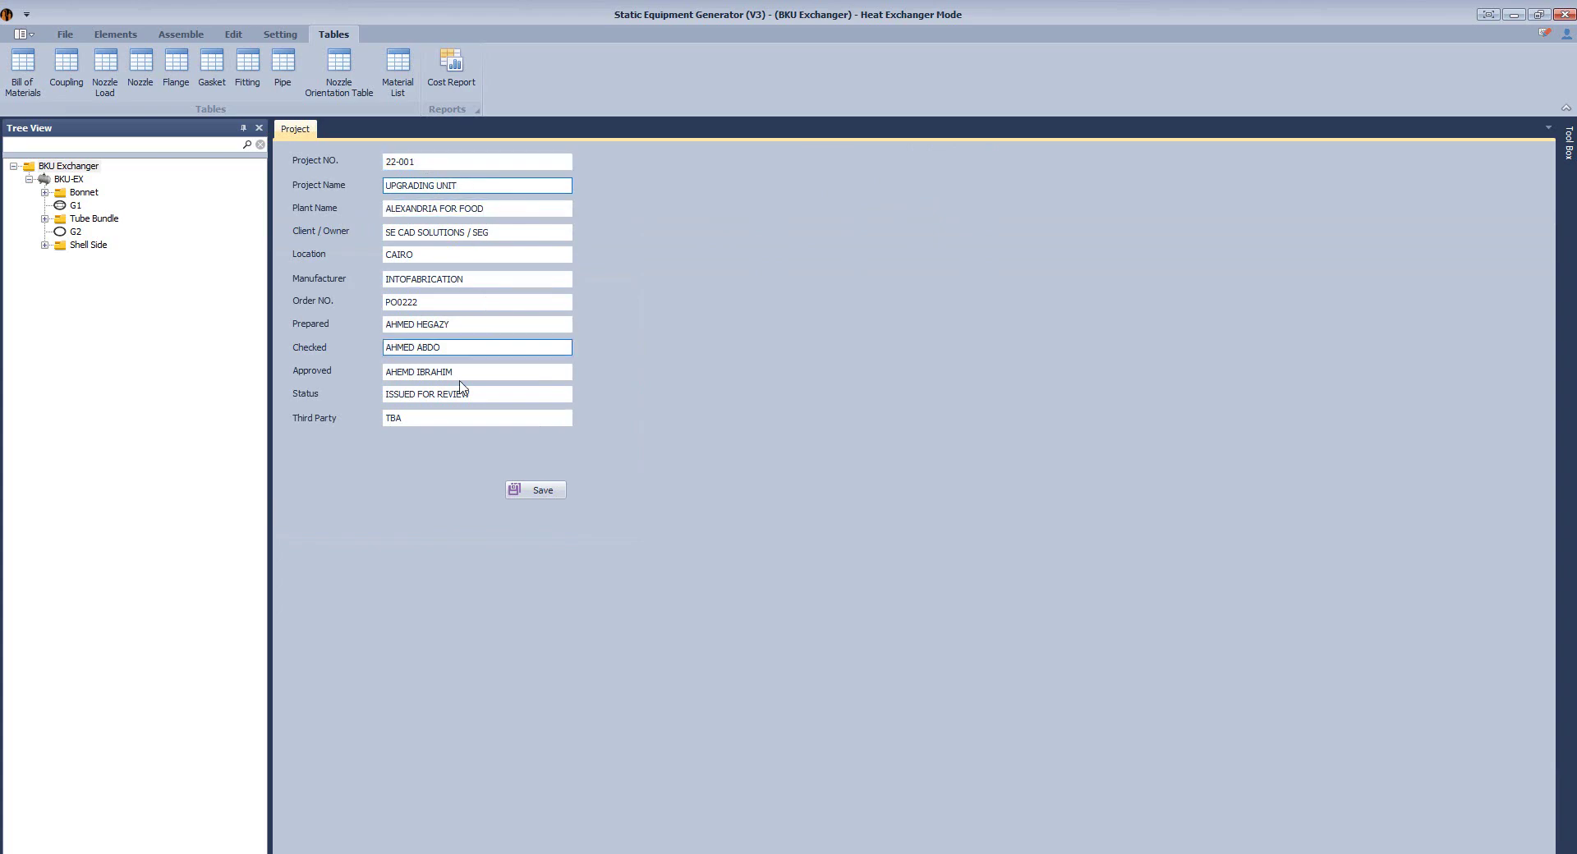
{"action": "left_click", "coordinate": [69, 179]}
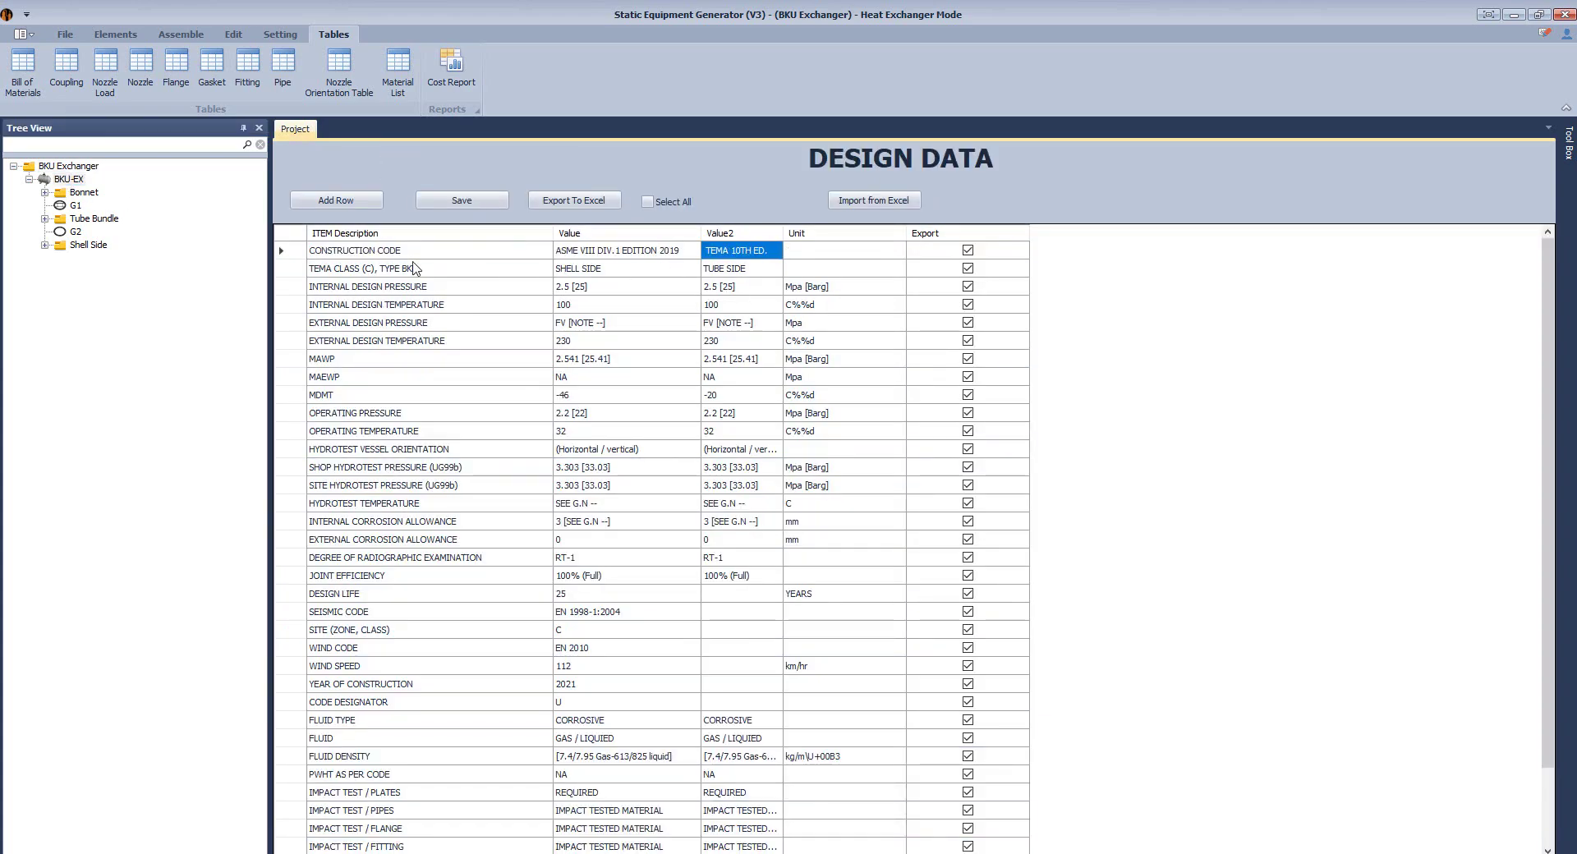
{"action": "left_click", "coordinate": [415, 269]}
{"action": "double_click", "coordinate": [74, 179]}
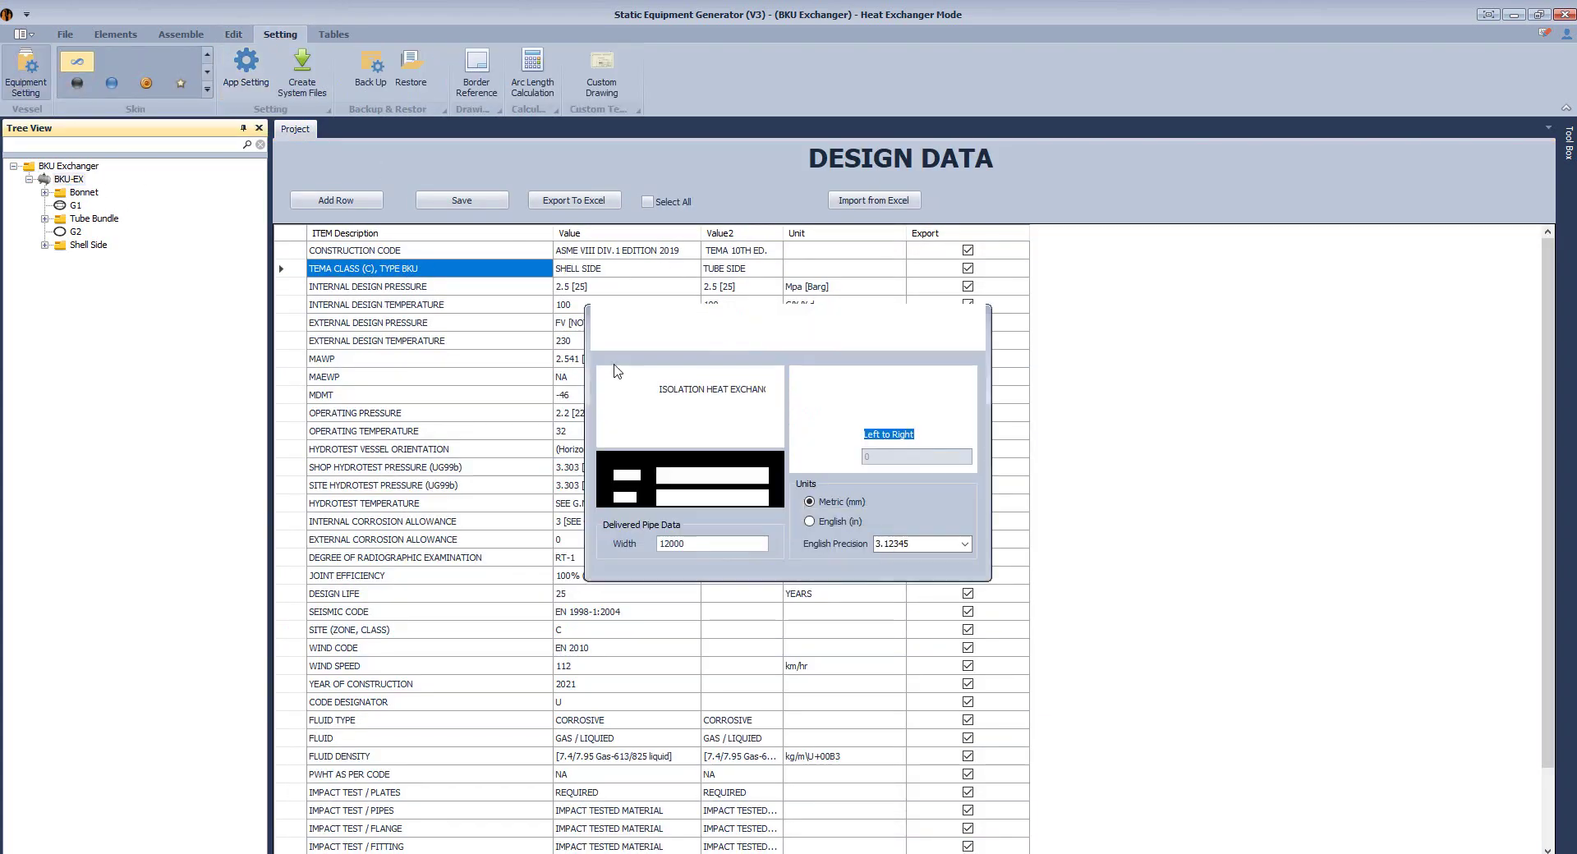
{"action": "left_click", "coordinate": [973, 318]}
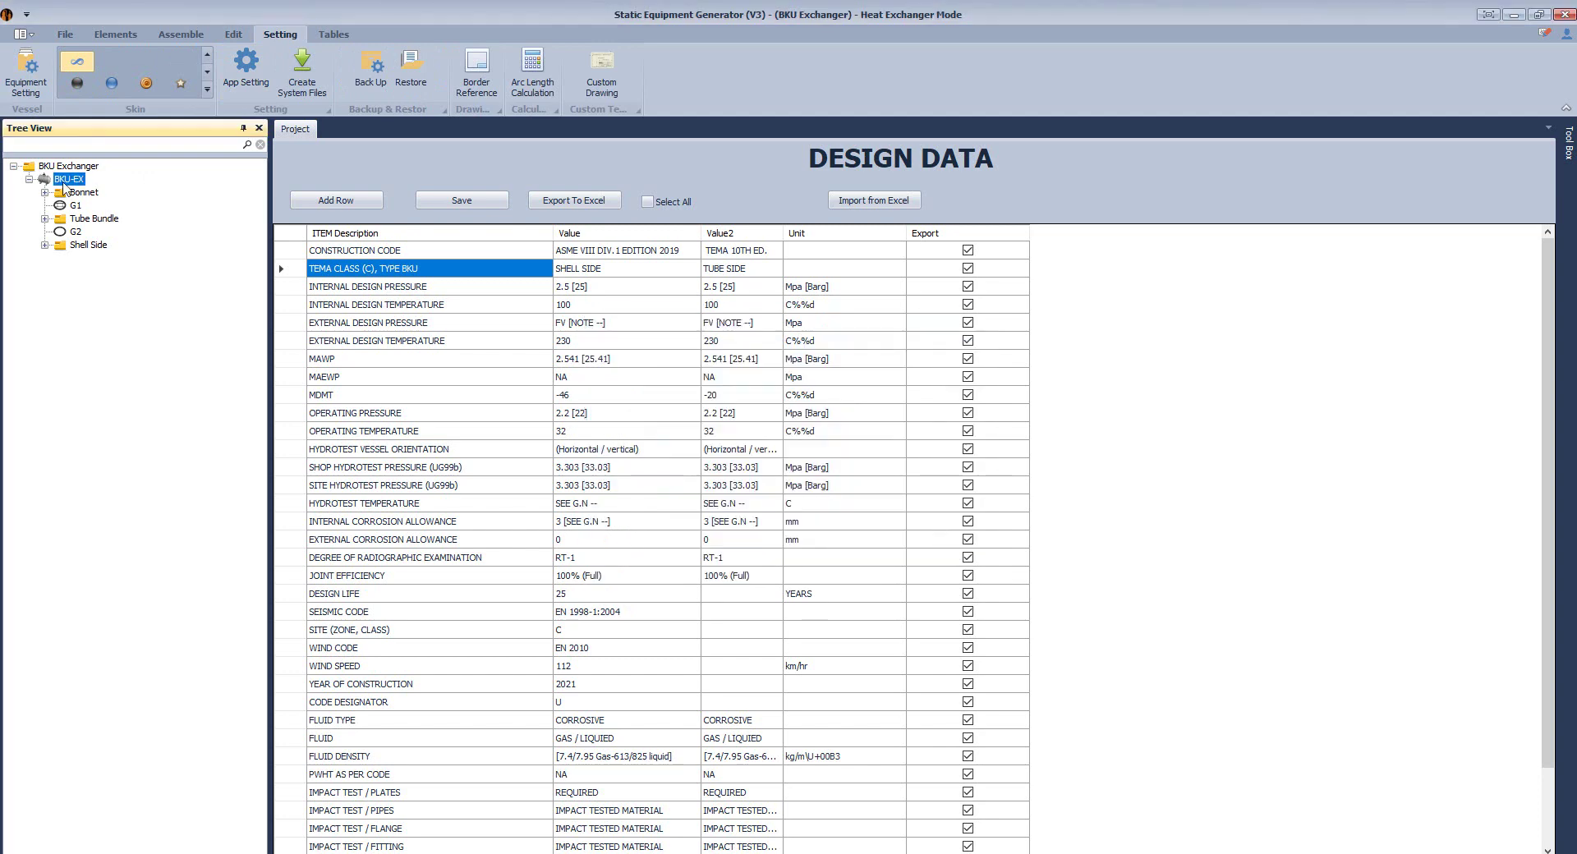
Step: Open the BKU-EX drawing settings, review views, orientation/scale and tables, and show the Drawing Notes
{"action": "right_click", "coordinate": [69, 179]}
{"action": "left_click", "coordinate": [380, 237]}
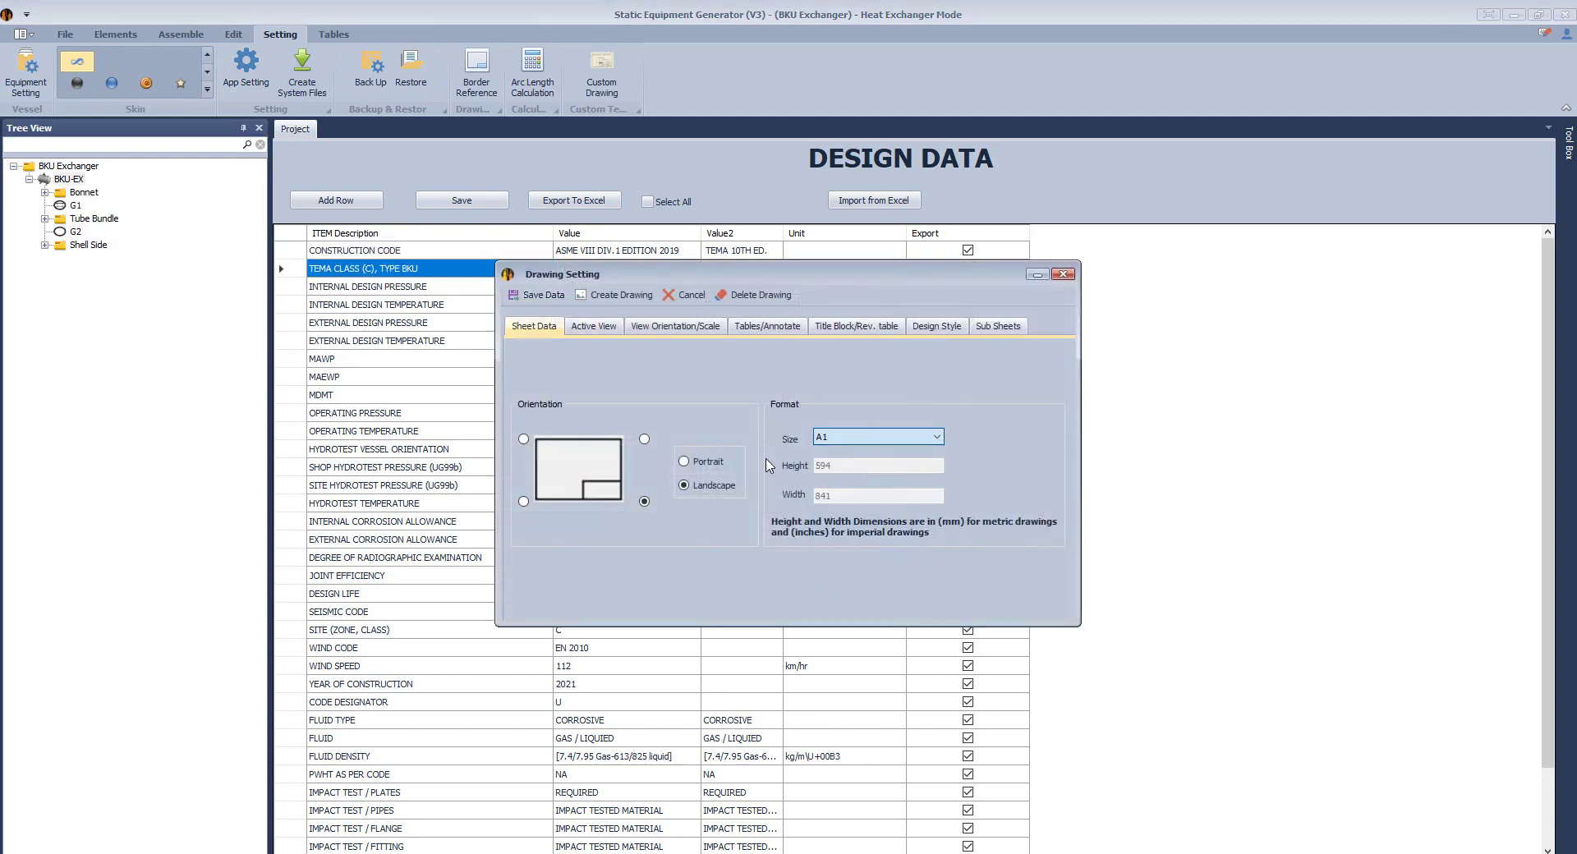
{"action": "left_click", "coordinate": [591, 328]}
{"action": "left_click", "coordinate": [675, 326]}
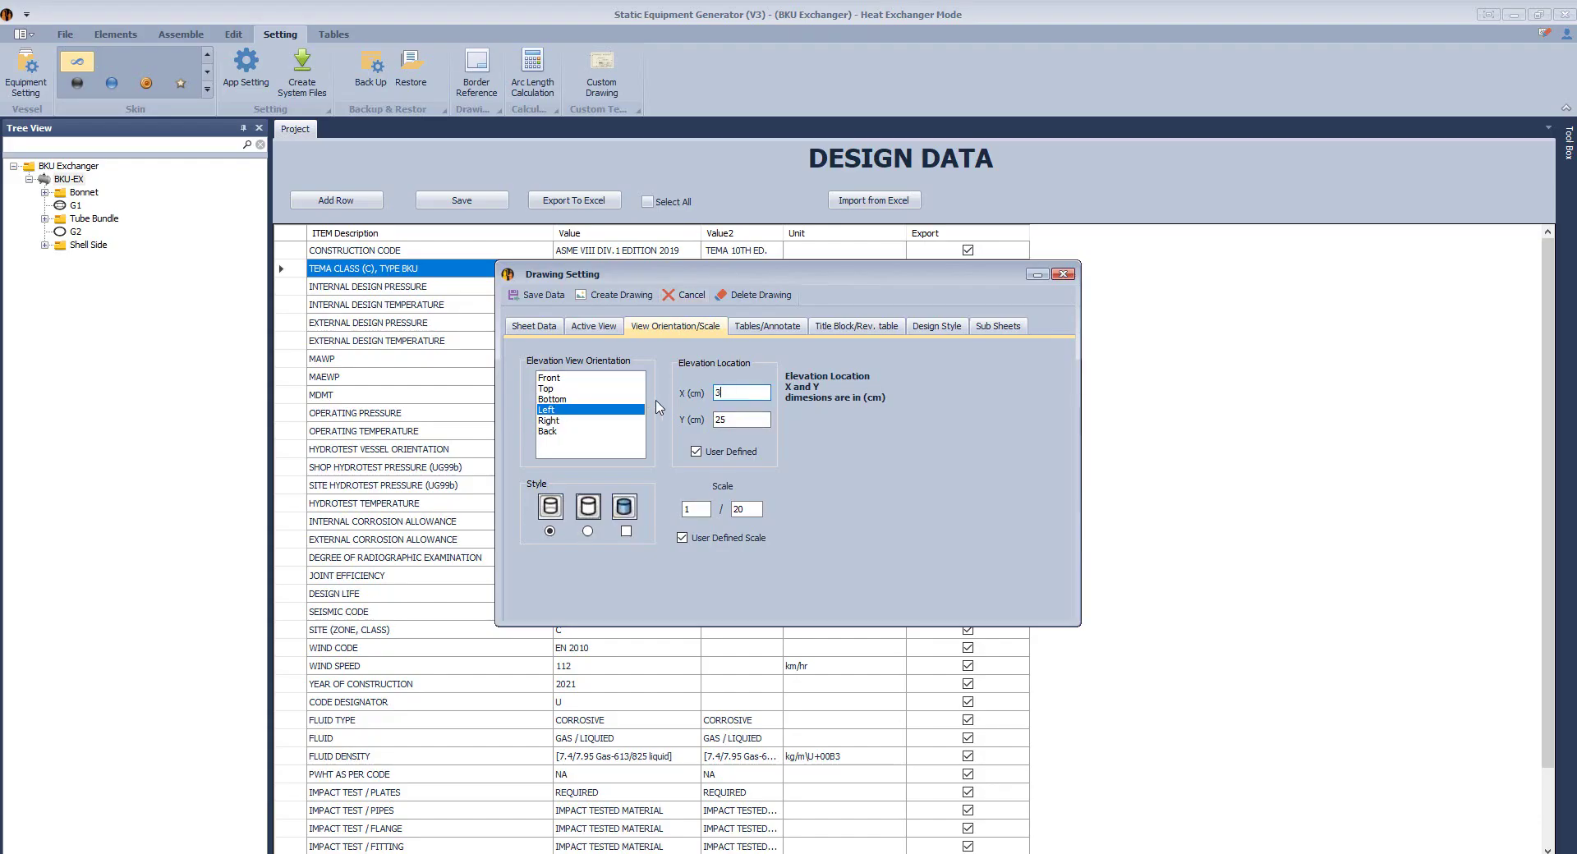
{"action": "left_click", "coordinate": [767, 326]}
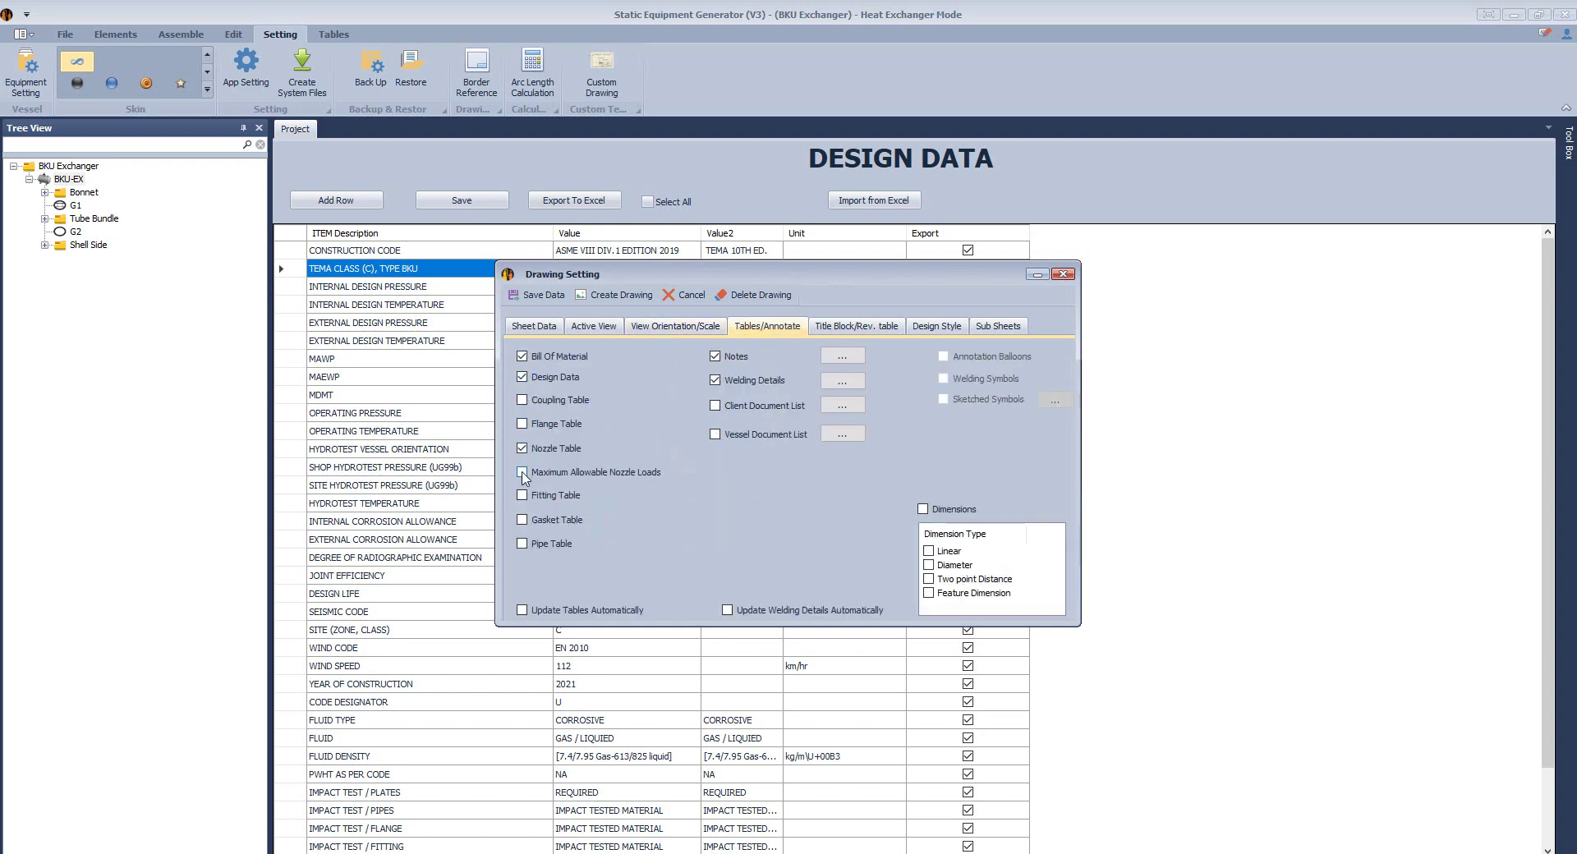
{"action": "left_click", "coordinate": [854, 356]}
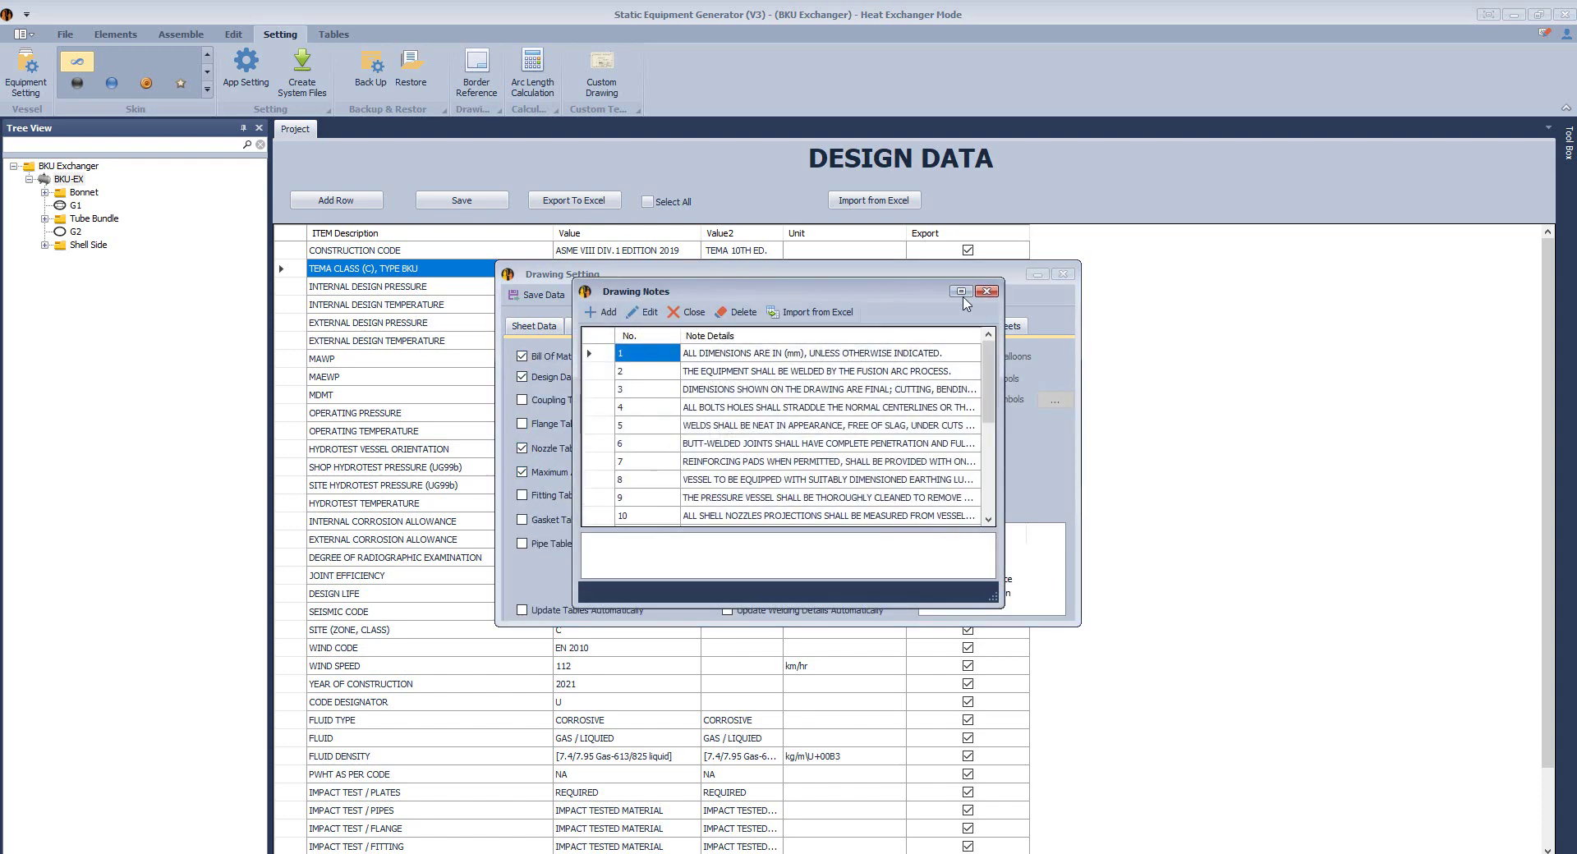
Step: Enlarge the Drawing Notes list and dismiss the Excel notes import without importing
{"action": "double_click", "coordinate": [962, 296]}
{"action": "left_click", "coordinate": [231, 35]}
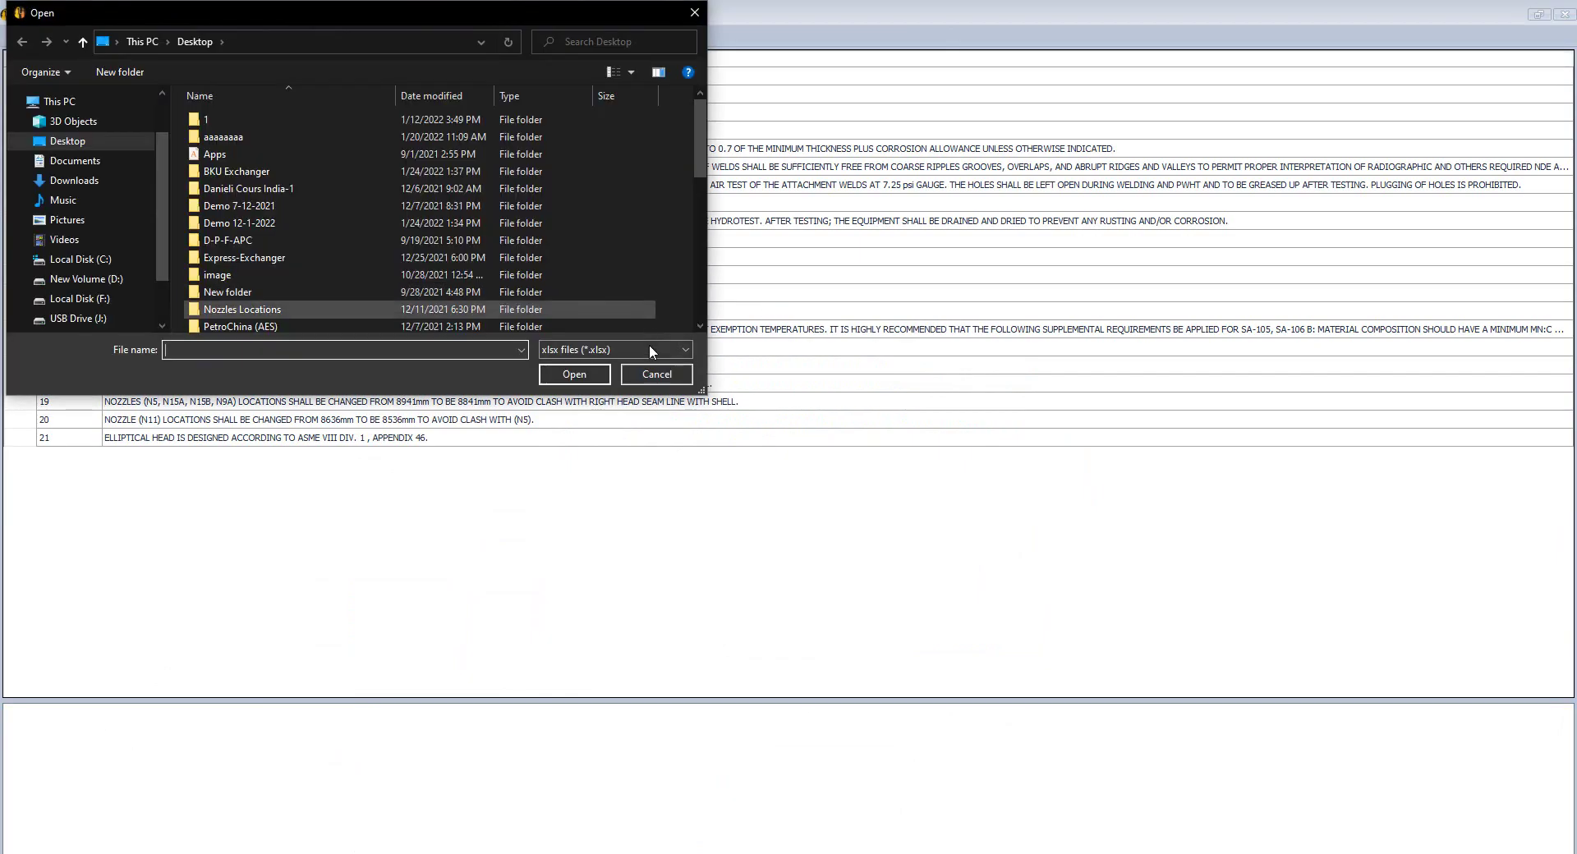
{"action": "double_click", "coordinate": [567, 311]}
Step: Add the shell-to-cone, cone-to-shell and Circum. Shell To Different Thickness weld details
{"action": "left_click", "coordinate": [842, 381]}
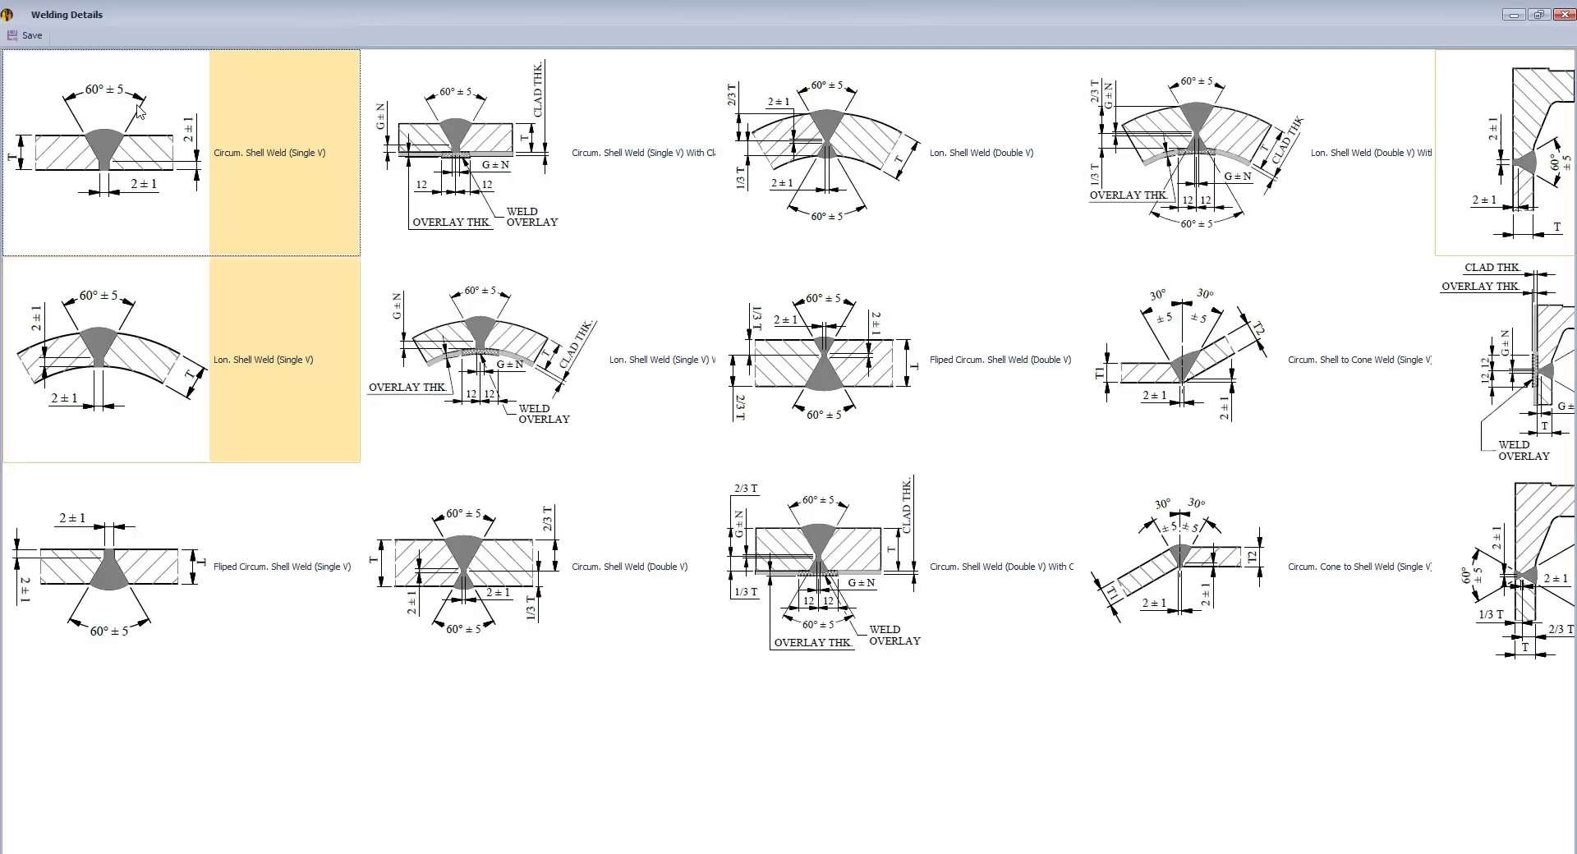
{"action": "scroll", "coordinate": [1112, 523], "scroll_direction": "down", "scroll_amount": 1}
{"action": "left_click", "coordinate": [794, 565], "text": "ctrl"}
{"action": "left_click", "coordinate": [829, 359], "text": "ctrl"}
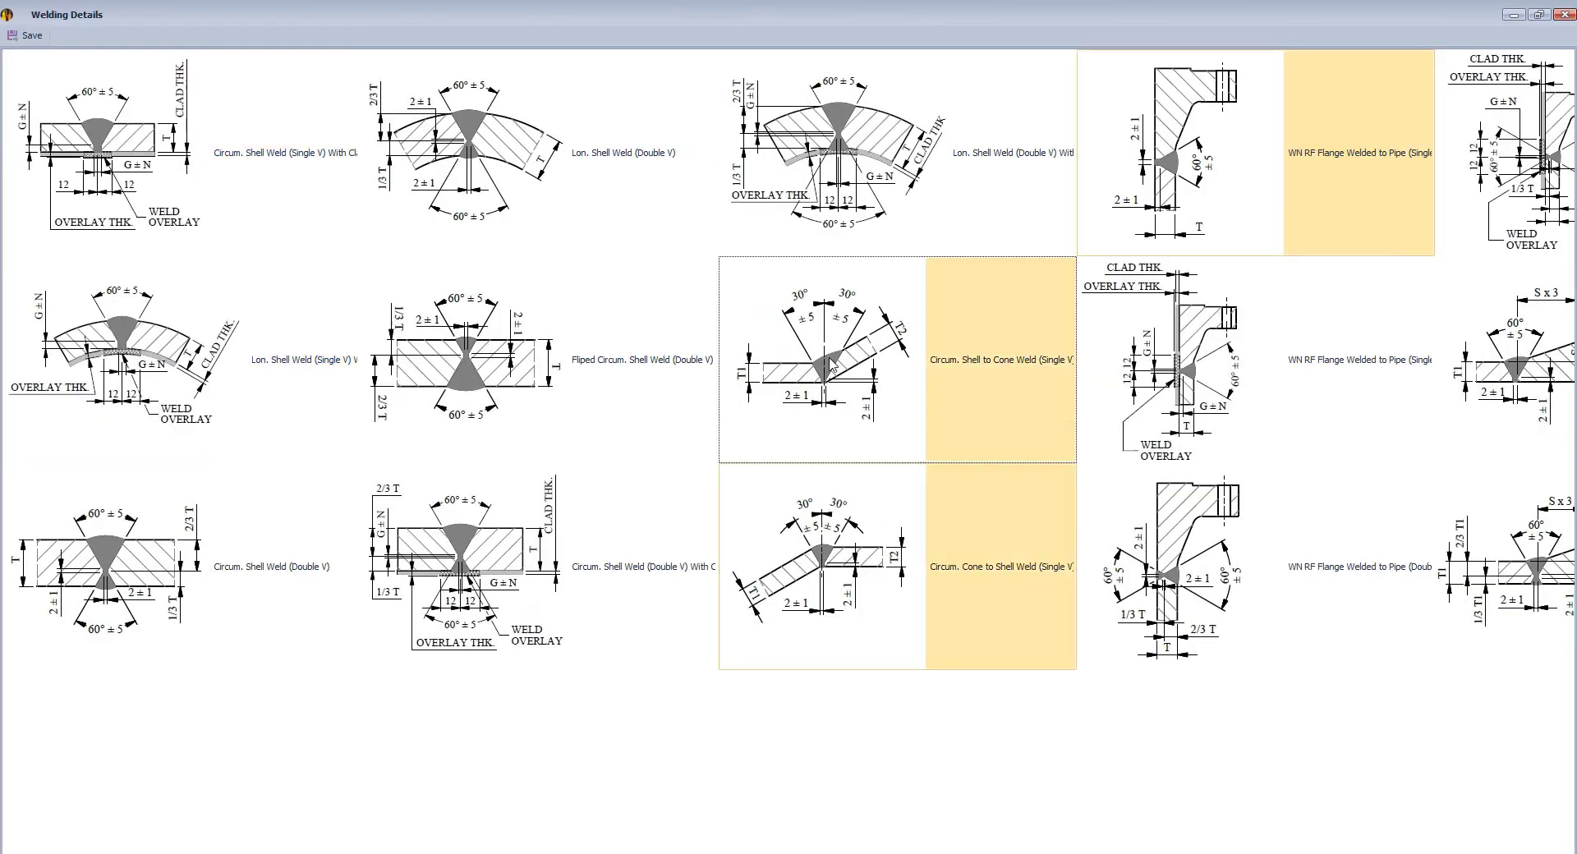
{"action": "scroll", "coordinate": [851, 162], "scroll_direction": "down", "scroll_amount": 1}
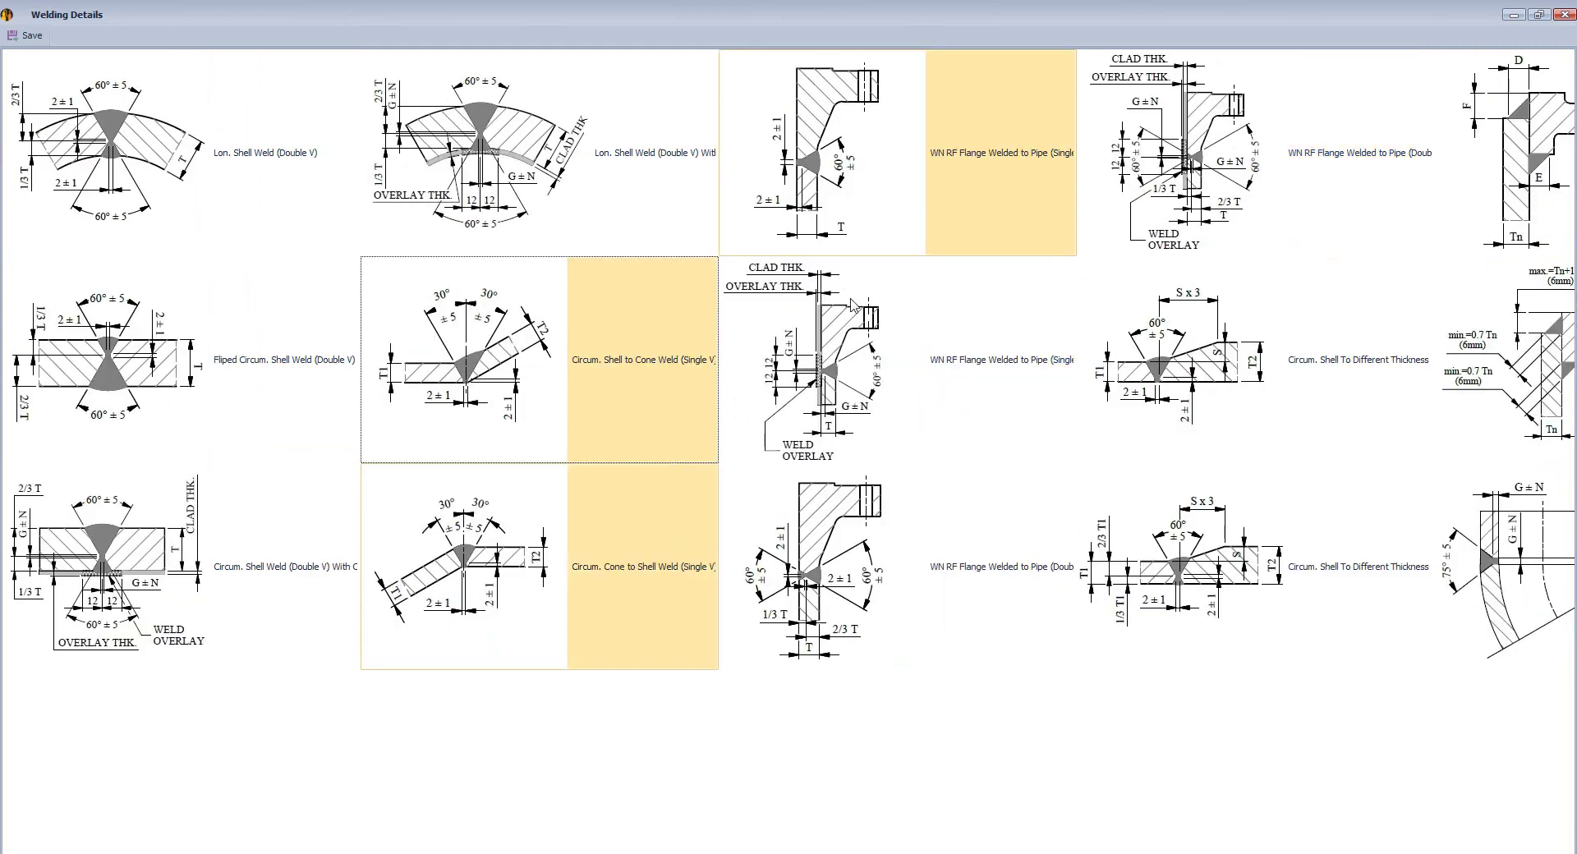
{"action": "scroll", "coordinate": [860, 358], "scroll_direction": "down", "scroll_amount": 2}
{"action": "left_click", "coordinate": [583, 382], "text": "ctrl"}
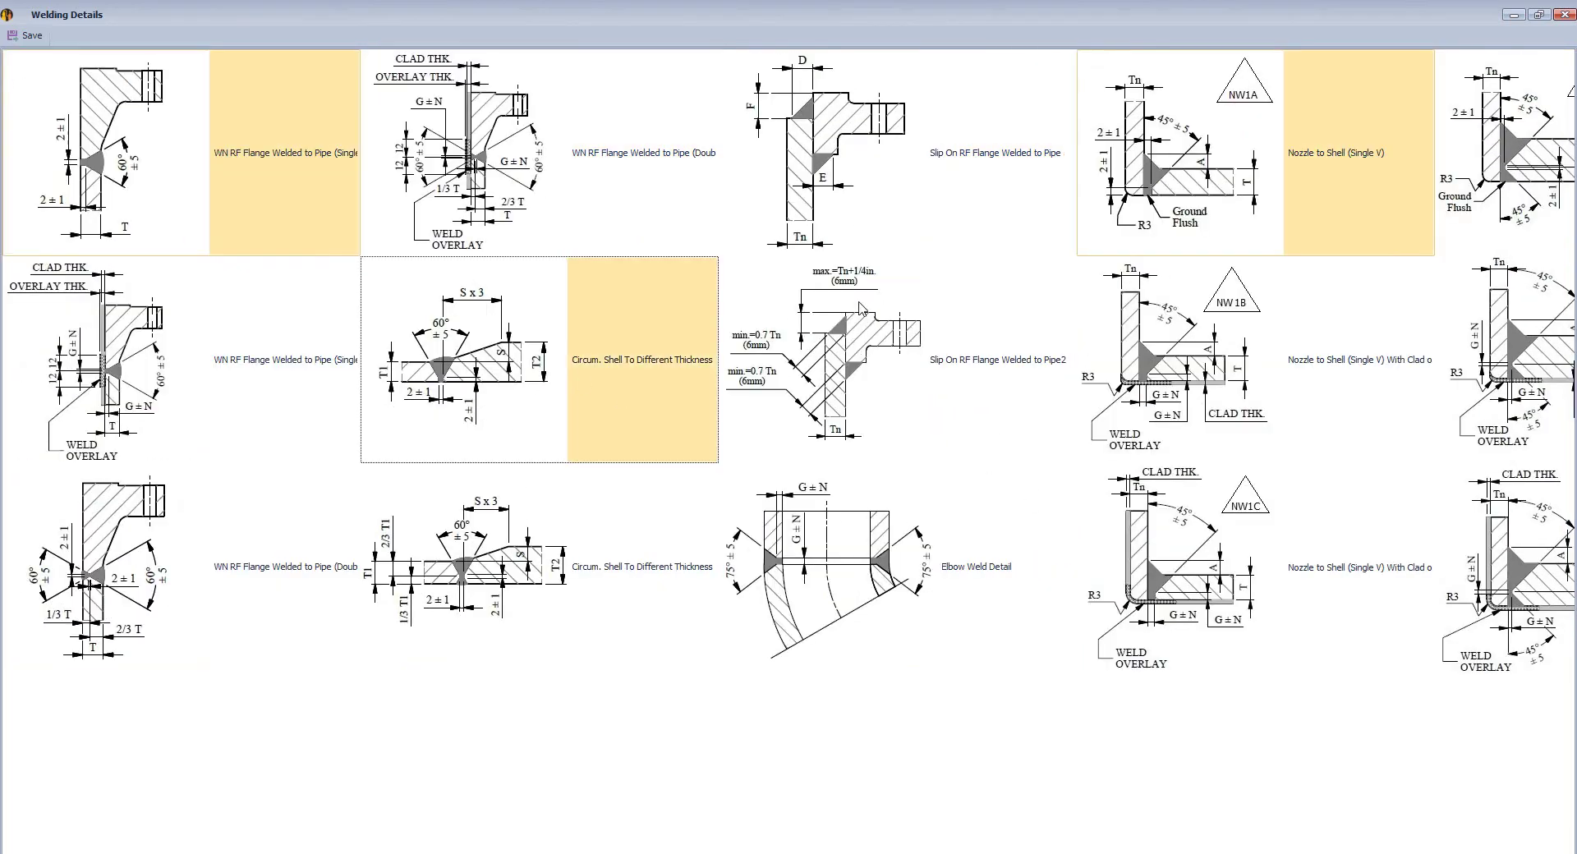
{"action": "scroll", "coordinate": [1180, 254], "scroll_direction": "down", "scroll_amount": 2}
Step: Add the nozzle-with-pad, Re-Pad to Shell and pad fillet weld details, and save the selection
{"action": "left_click", "coordinate": [1166, 250], "text": "ctrl"}
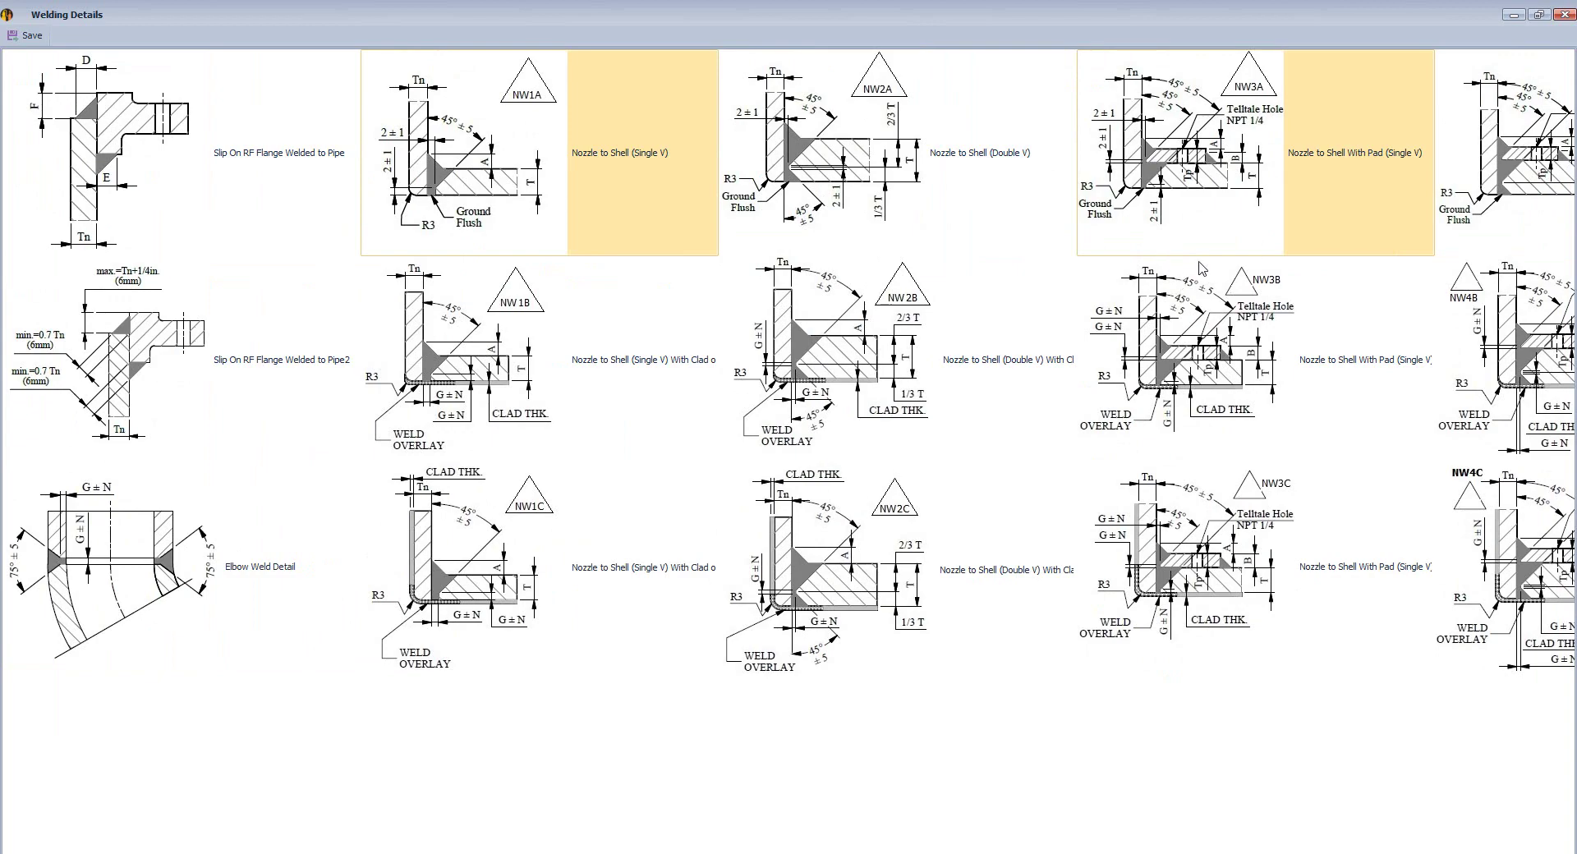
{"action": "scroll", "coordinate": [1023, 222], "scroll_direction": "down", "scroll_amount": 2}
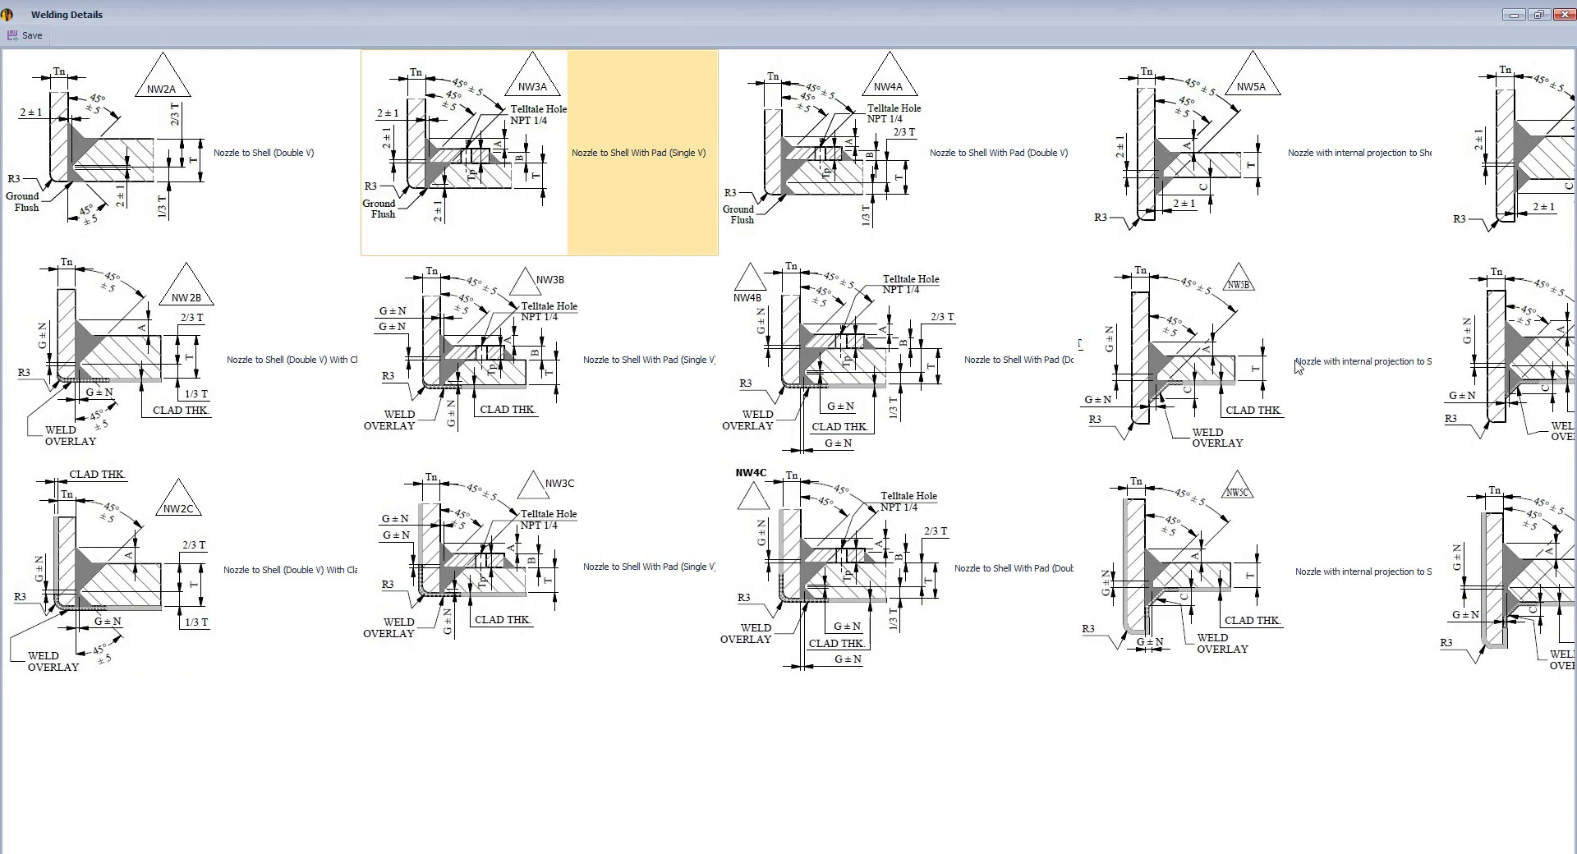
{"action": "scroll", "coordinate": [1297, 367], "scroll_direction": "down", "scroll_amount": 3}
{"action": "scroll", "coordinate": [1298, 367], "scroll_direction": "down", "scroll_amount": 1}
{"action": "left_click", "coordinate": [1203, 589], "text": "ctrl"}
{"action": "scroll", "coordinate": [1195, 546], "scroll_direction": "down", "scroll_amount": 1}
{"action": "left_click", "coordinate": [1540, 178], "text": "ctrl"}
{"action": "scroll", "coordinate": [1539, 178], "scroll_direction": "down", "scroll_amount": 1}
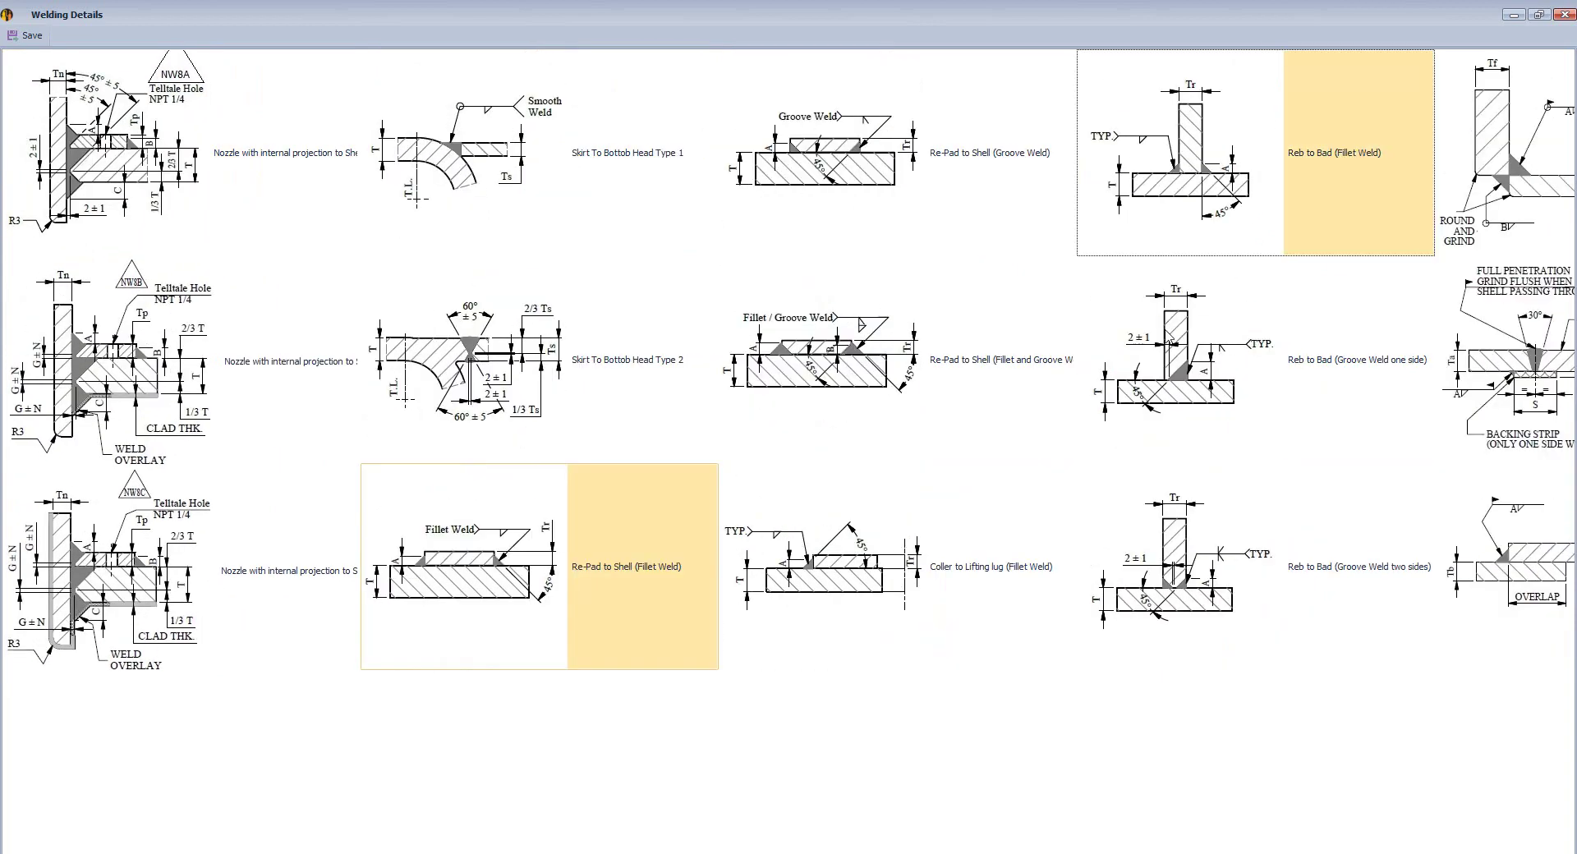
{"action": "scroll", "coordinate": [1170, 365], "scroll_direction": "down", "scroll_amount": 1}
{"action": "scroll", "coordinate": [894, 573], "scroll_direction": "down", "scroll_amount": 1}
{"action": "scroll", "coordinate": [986, 559], "scroll_direction": "down", "scroll_amount": 3}
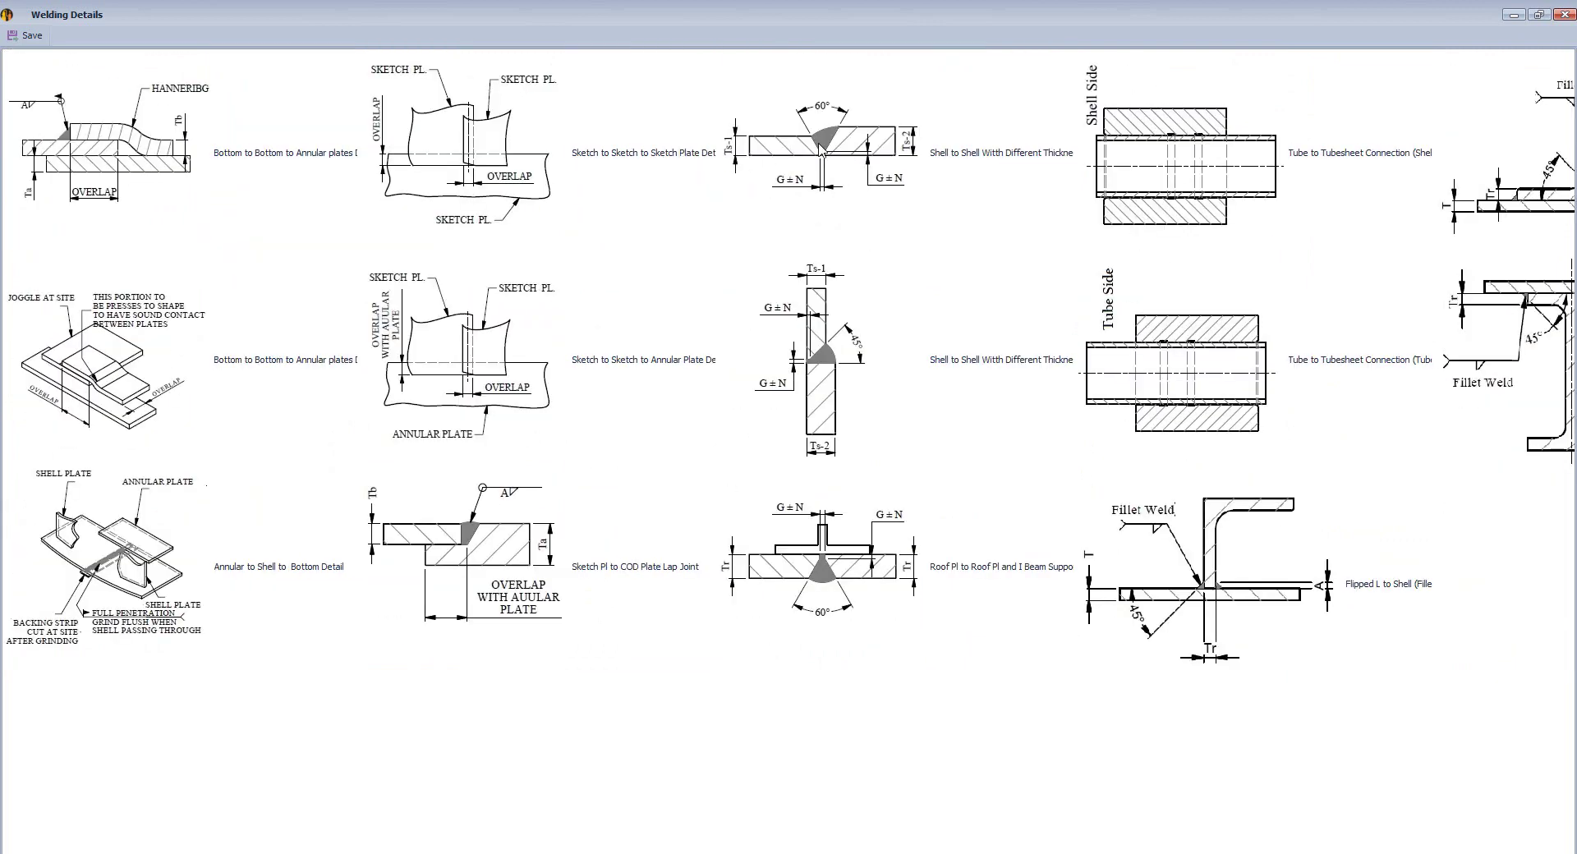
{"action": "left_click", "coordinate": [25, 35]}
{"action": "left_click", "coordinate": [863, 408]}
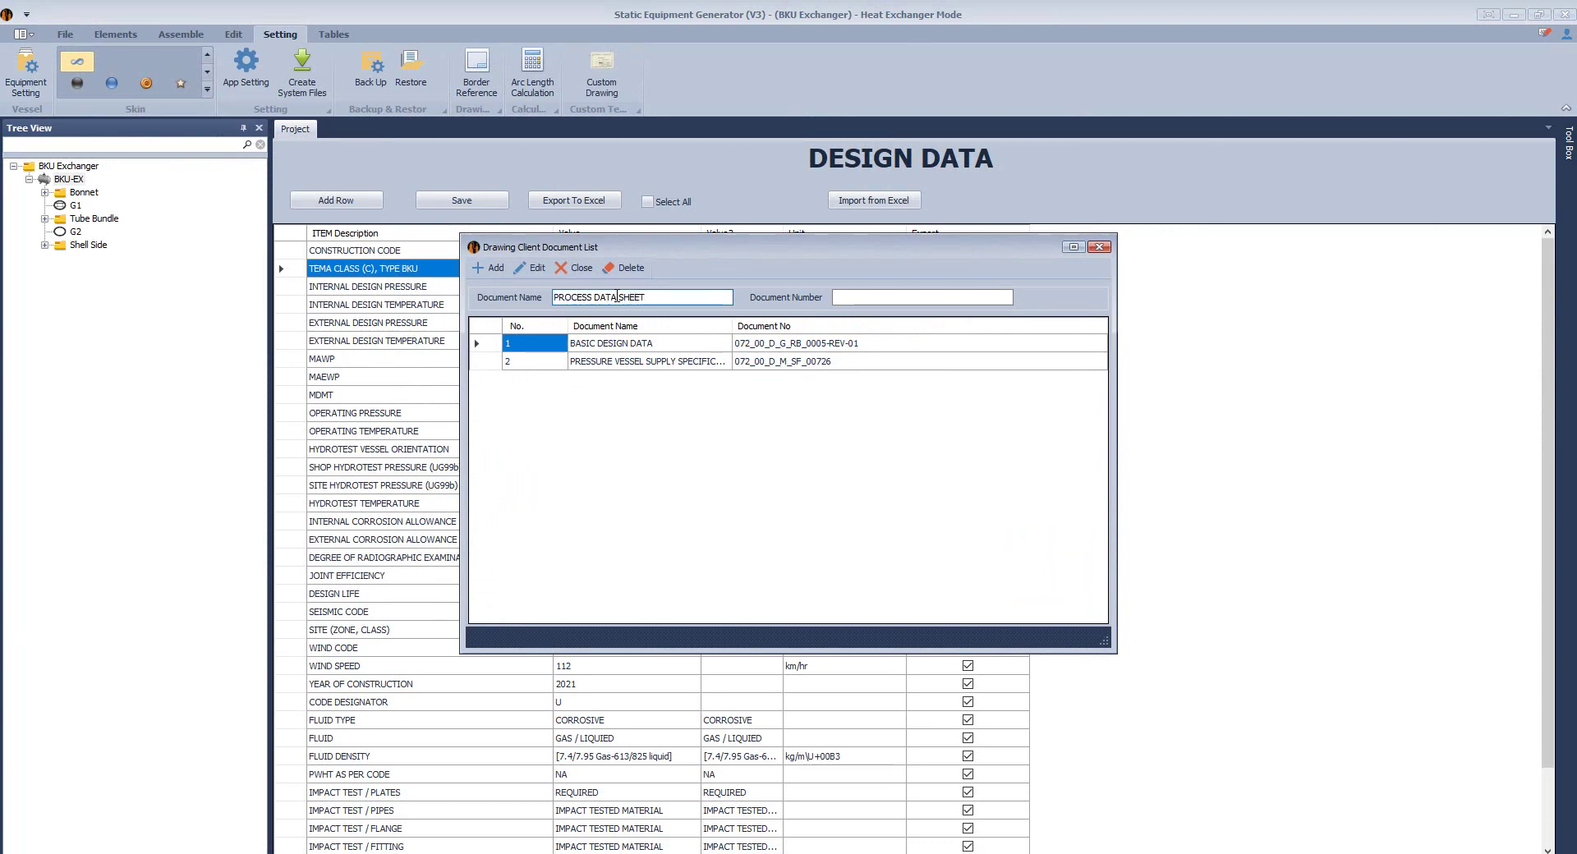
Step: Add PROCESS DATA SHEET (072_00_D_003) and THERMAL DATA SHEET to the client document list
{"action": "left_click", "coordinate": [879, 292]}
{"action": "type", "text": "072_00_D_003"}
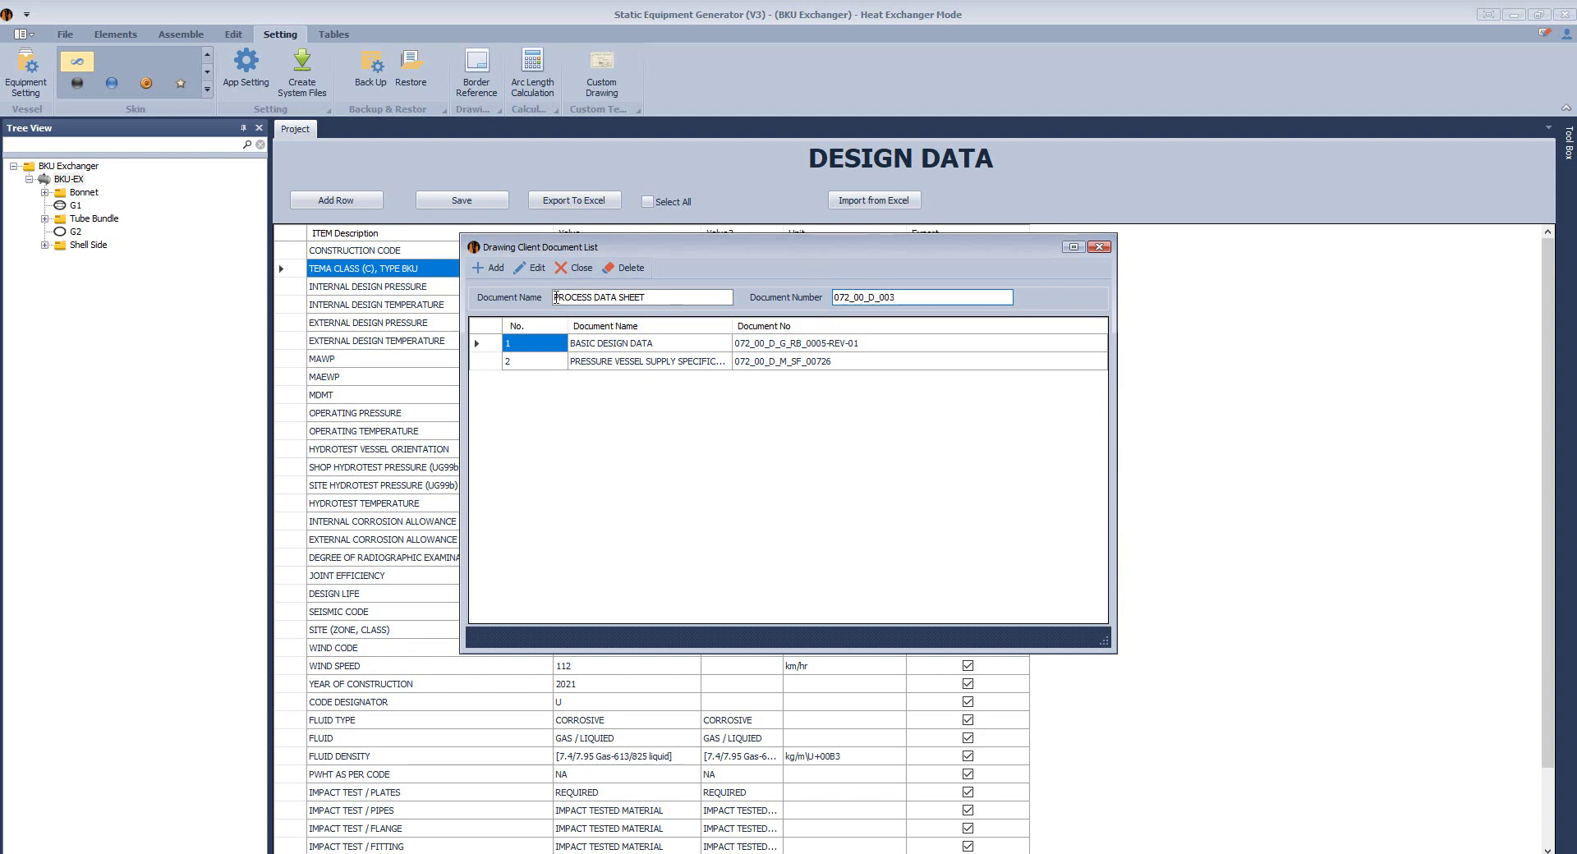
{"action": "key", "text": "Return"}
{"action": "type", "text": "THERMAL"}
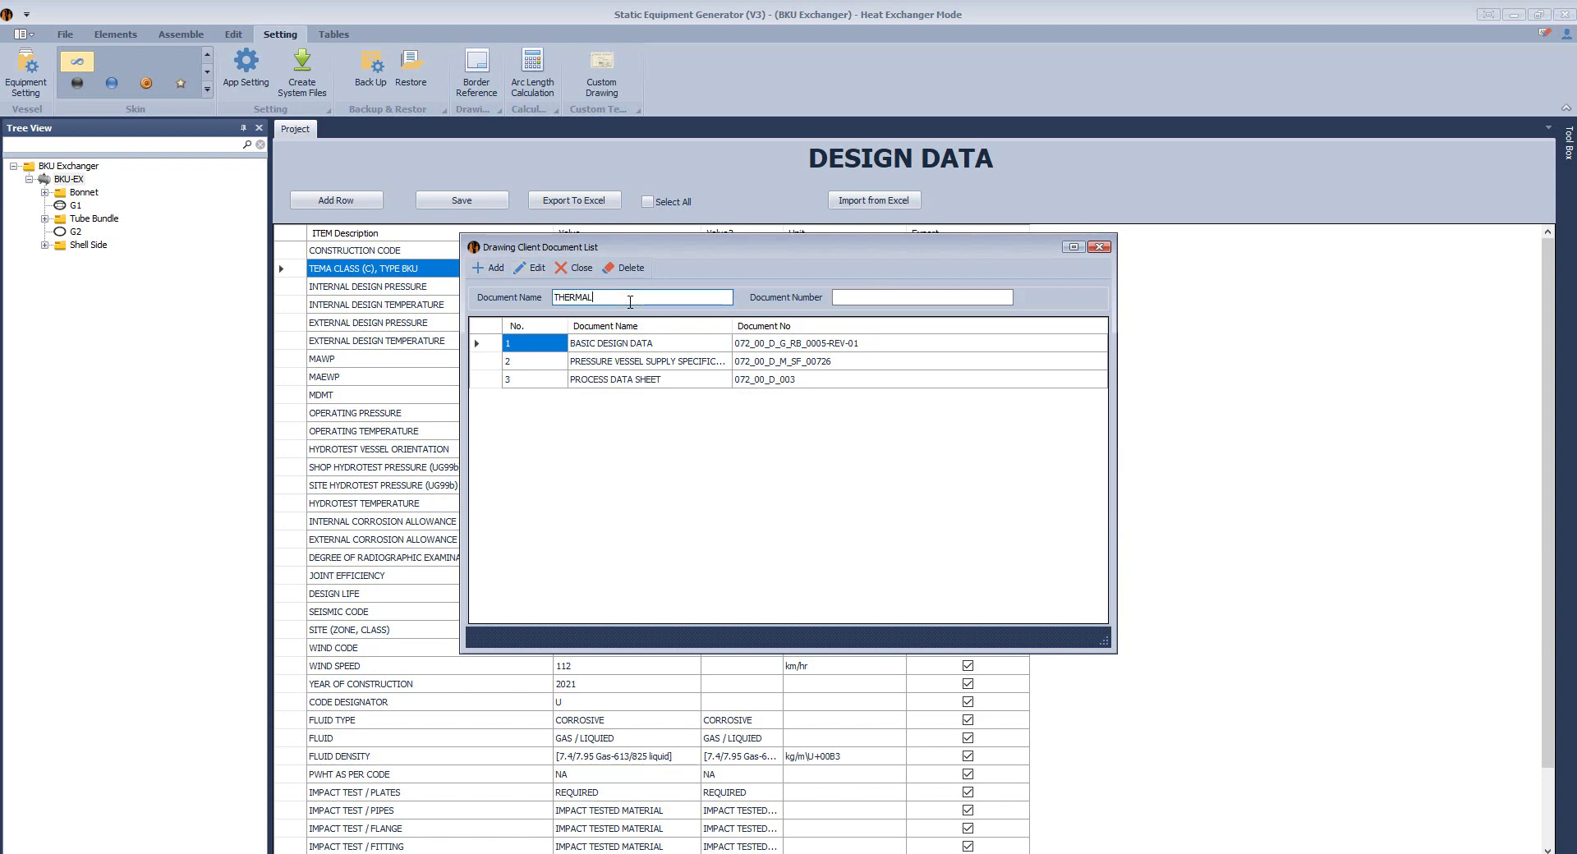
{"action": "type", "text": " DATA SHEET"}
{"action": "left_click", "coordinate": [860, 297]}
{"action": "type", "text": "072_00_D_004"}
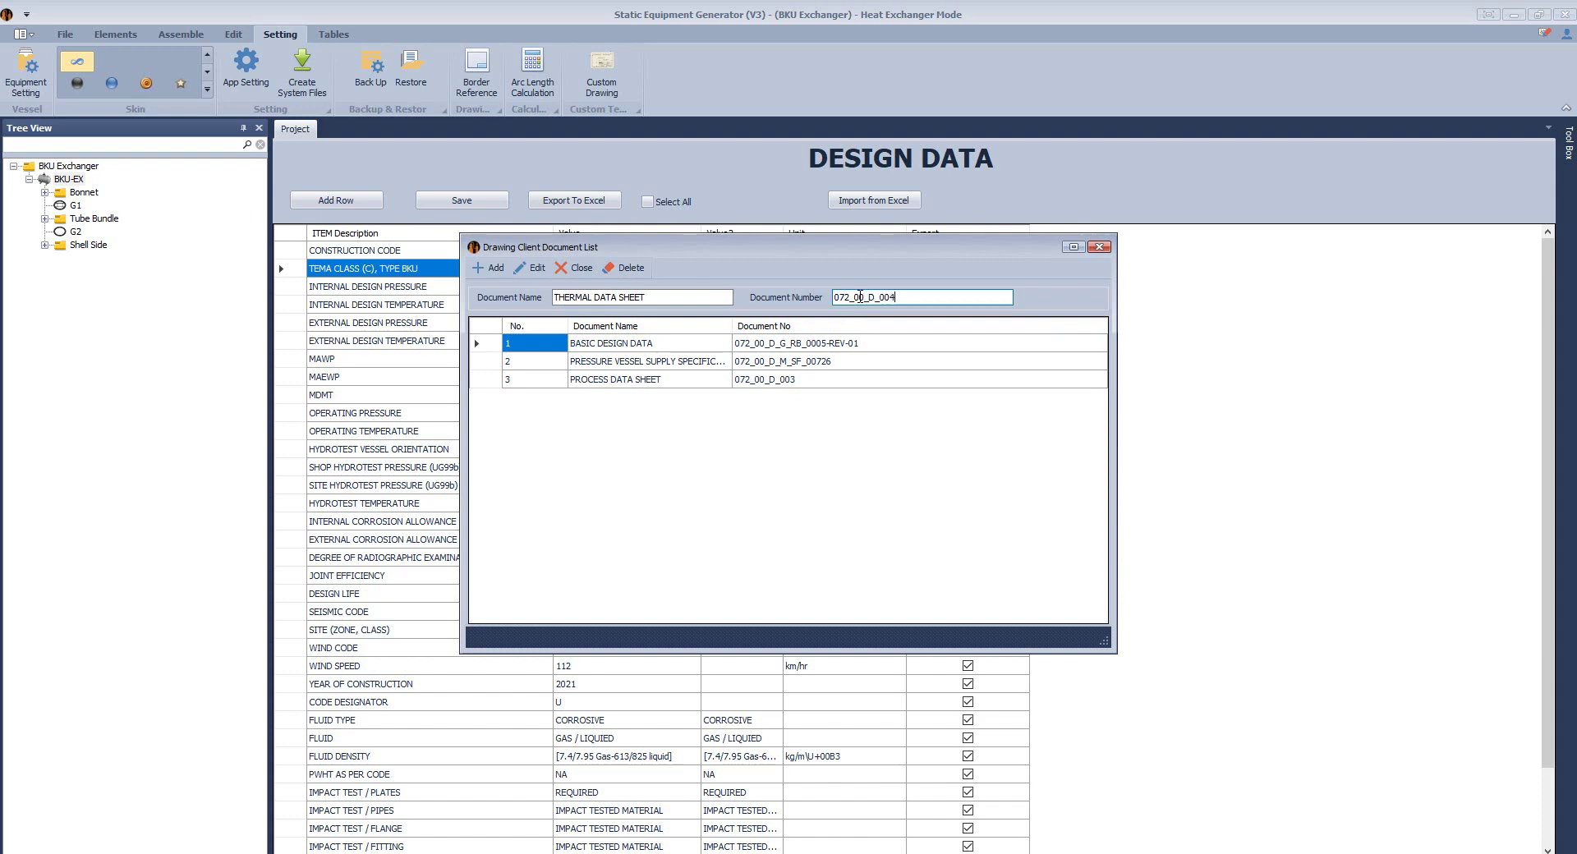
{"action": "key", "text": "Return"}
{"action": "left_click", "coordinate": [1099, 246]}
Step: Add MECHANICAL CALCULATION and THERMAL CALCULATION (DOC_002) to the vessel document list
{"action": "left_click", "coordinate": [661, 297]}
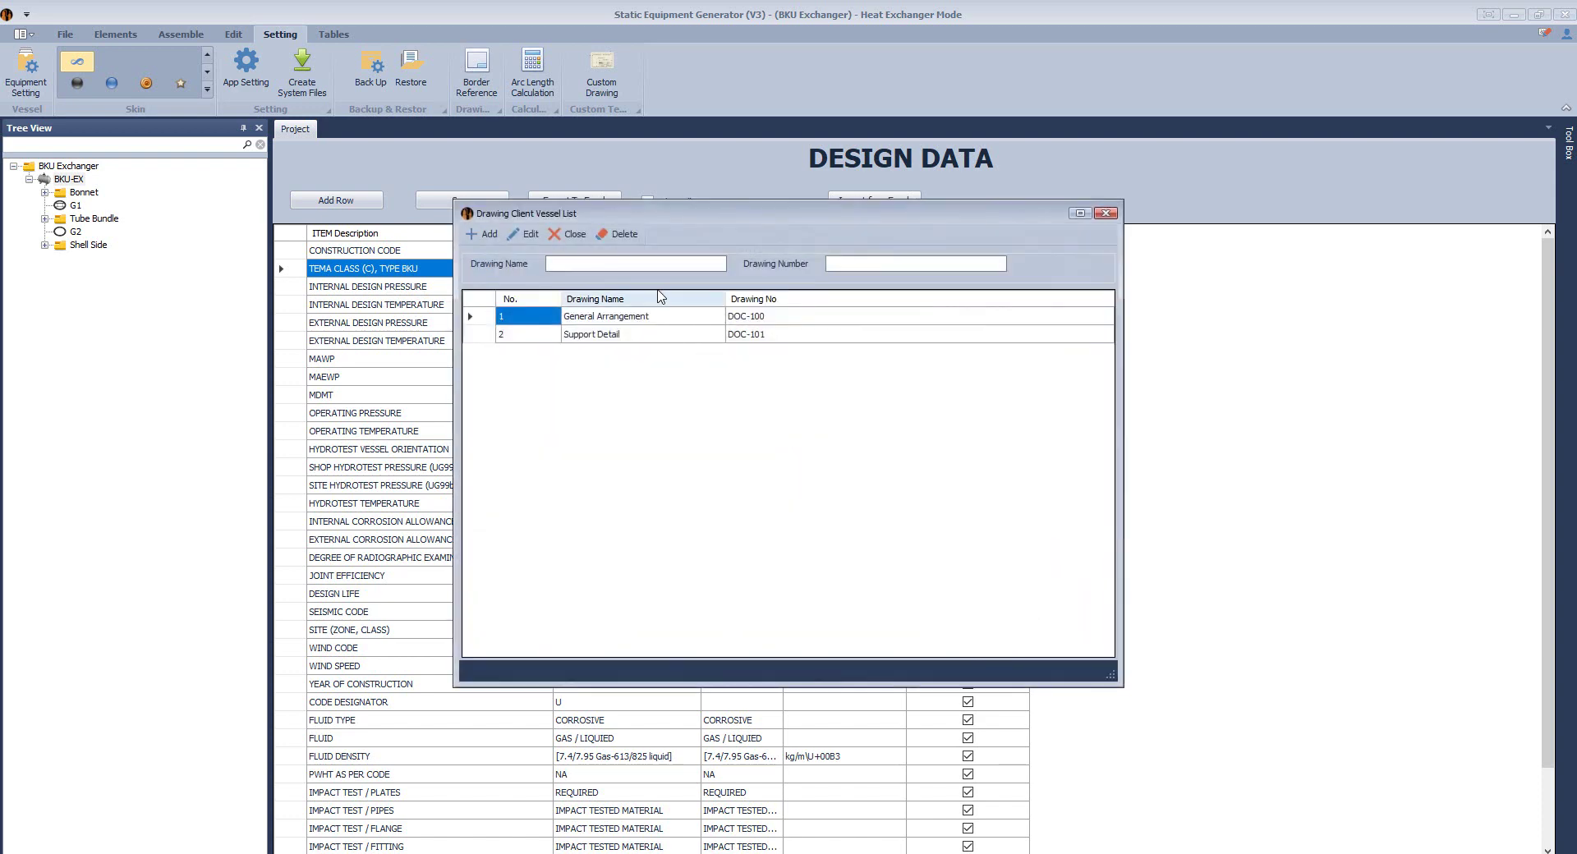
{"action": "left_click", "coordinate": [645, 265]}
{"action": "type", "text": "DOC_001"}
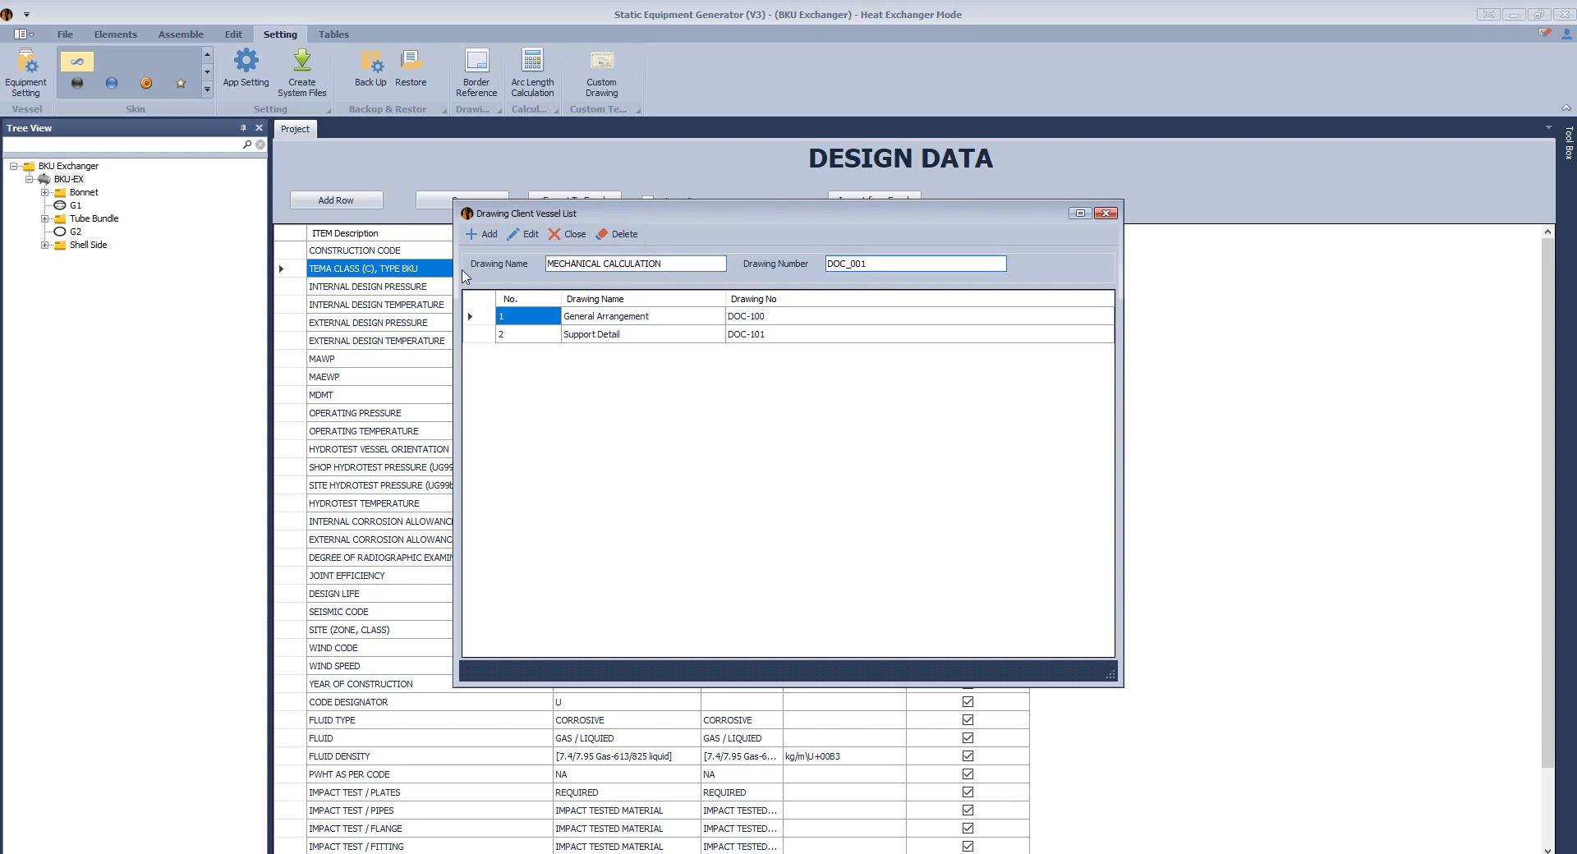
{"action": "left_click", "coordinate": [483, 234]}
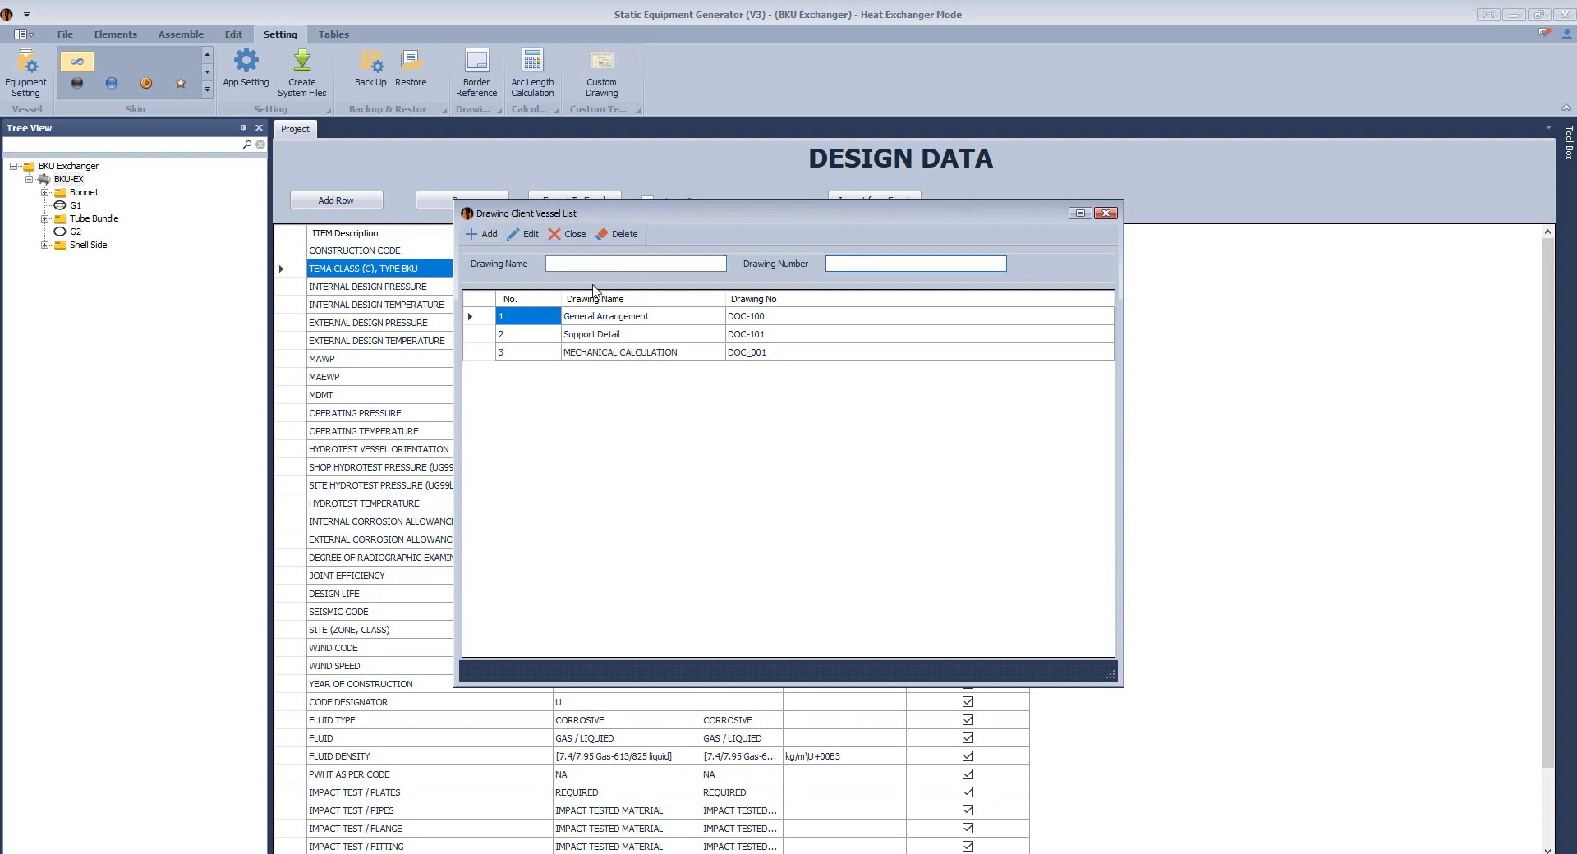
{"action": "left_click", "coordinate": [594, 264]}
{"action": "type", "text": "THERMAL CALCULATION"}
{"action": "left_click", "coordinate": [843, 270]}
{"action": "type", "text": "DOC_"}
{"action": "type", "text": "002"}
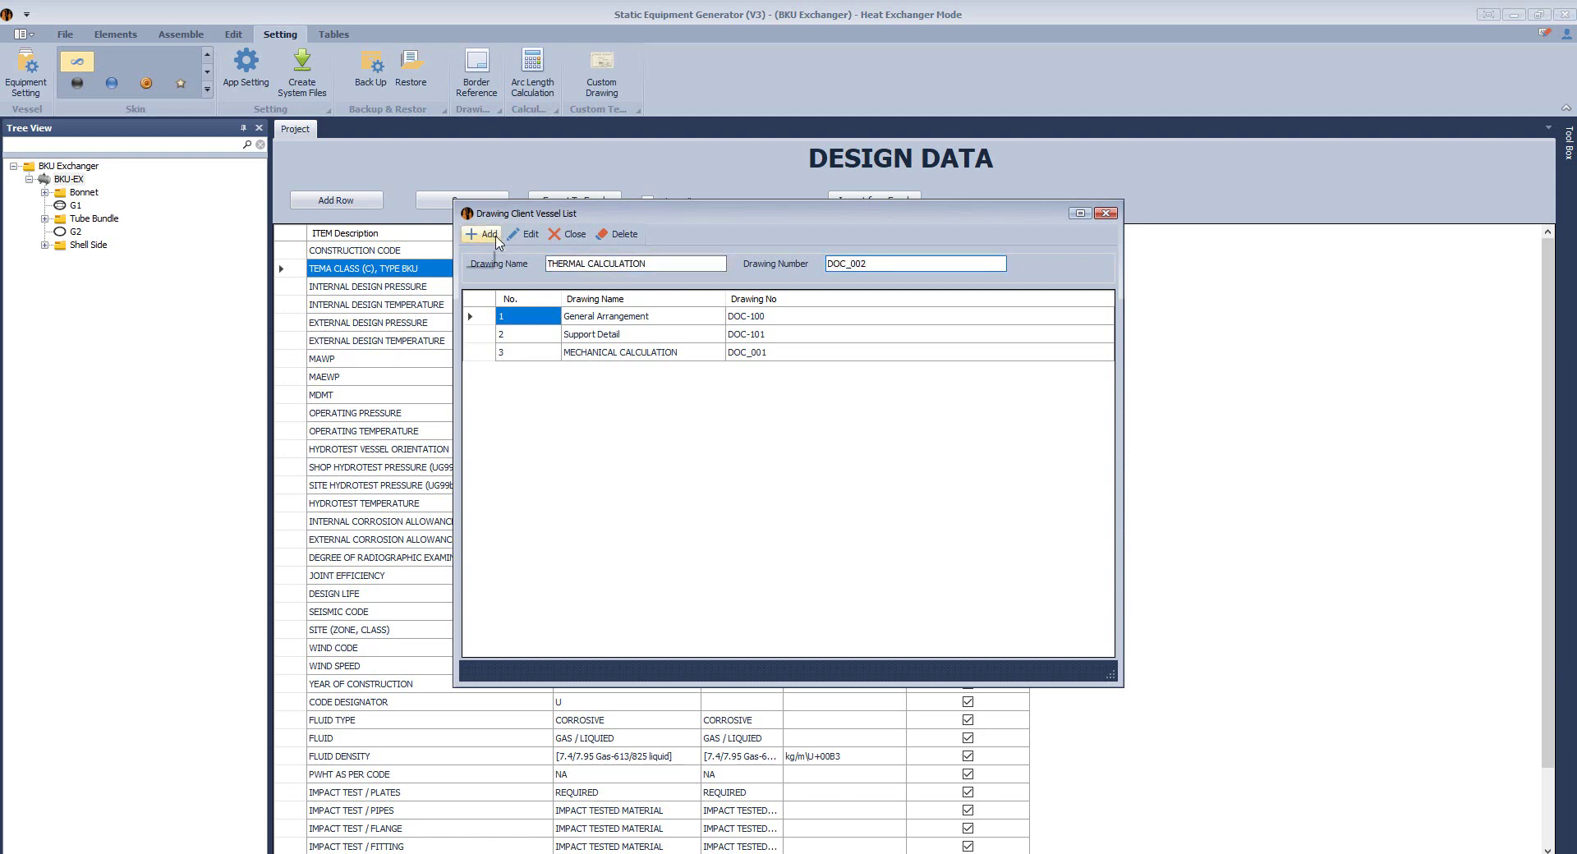
{"action": "left_click", "coordinate": [483, 234]}
Step: Add BONET DETAIL (DWG_001) and SHELL SIDE DETSIL (DWG_002), then start the BUNDLE DETAIL entry
{"action": "left_click", "coordinate": [614, 264]}
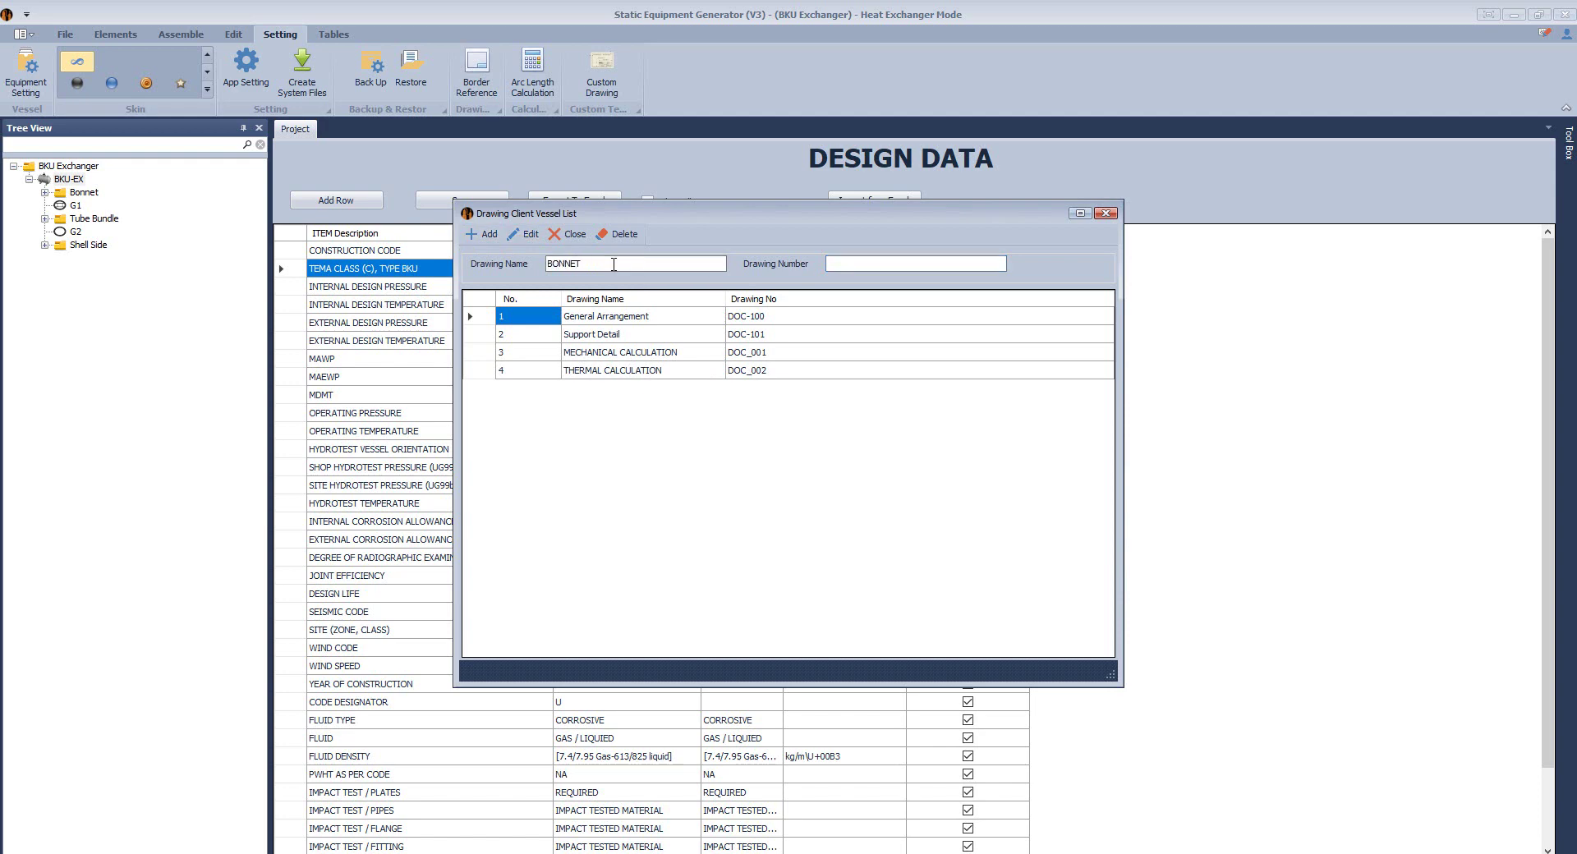
{"action": "type", "text": "AIL"}
{"action": "left_click", "coordinate": [864, 264]}
{"action": "left_click", "coordinate": [482, 239]}
{"action": "left_click", "coordinate": [602, 267]}
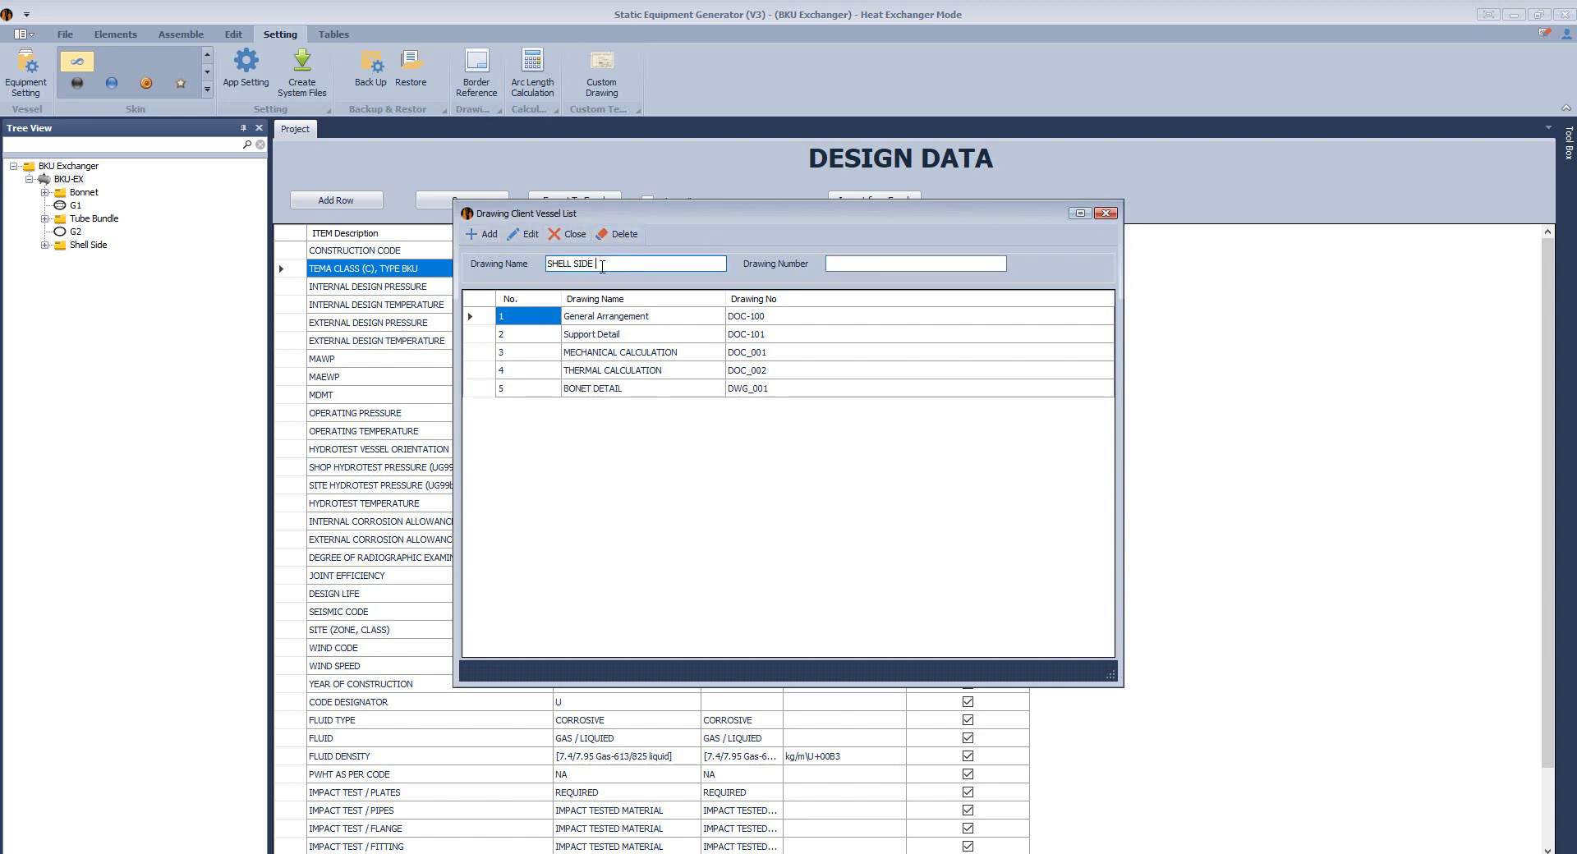
{"action": "left_click", "coordinate": [845, 266]}
{"action": "type", "text": "DLE D"}
{"action": "left_click", "coordinate": [483, 234]}
{"action": "left_click", "coordinate": [580, 264]}
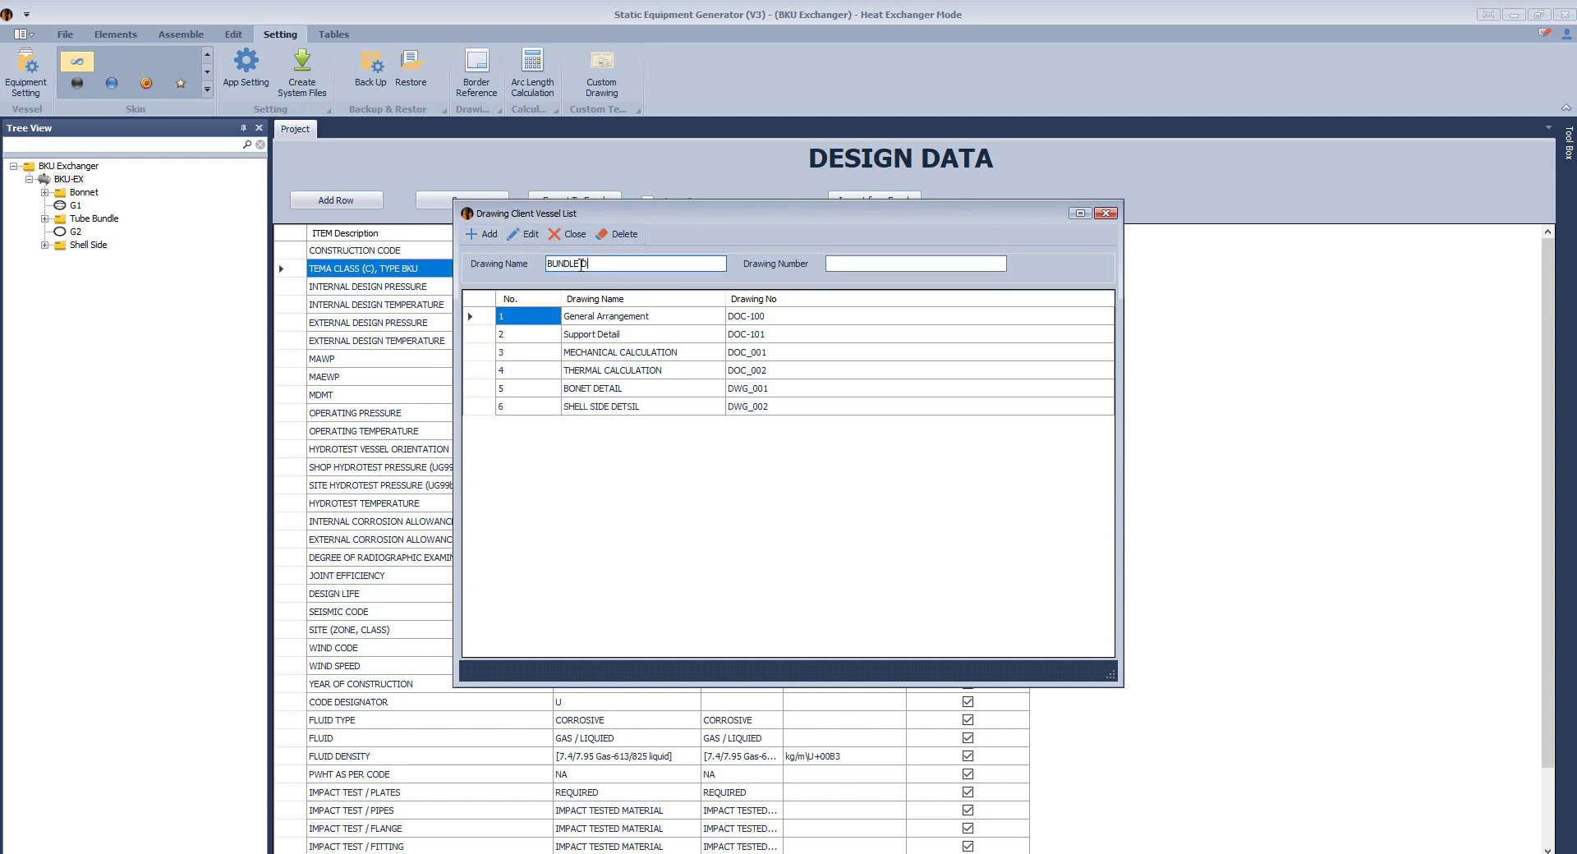
{"action": "left_click", "coordinate": [909, 265]}
Step: Finish the BUNDLE DETAIL entry as DWG_003 and close the vessel document list
{"action": "type", "text": "DWG_003"}
{"action": "left_click", "coordinate": [483, 234]}
{"action": "left_click", "coordinate": [568, 234]}
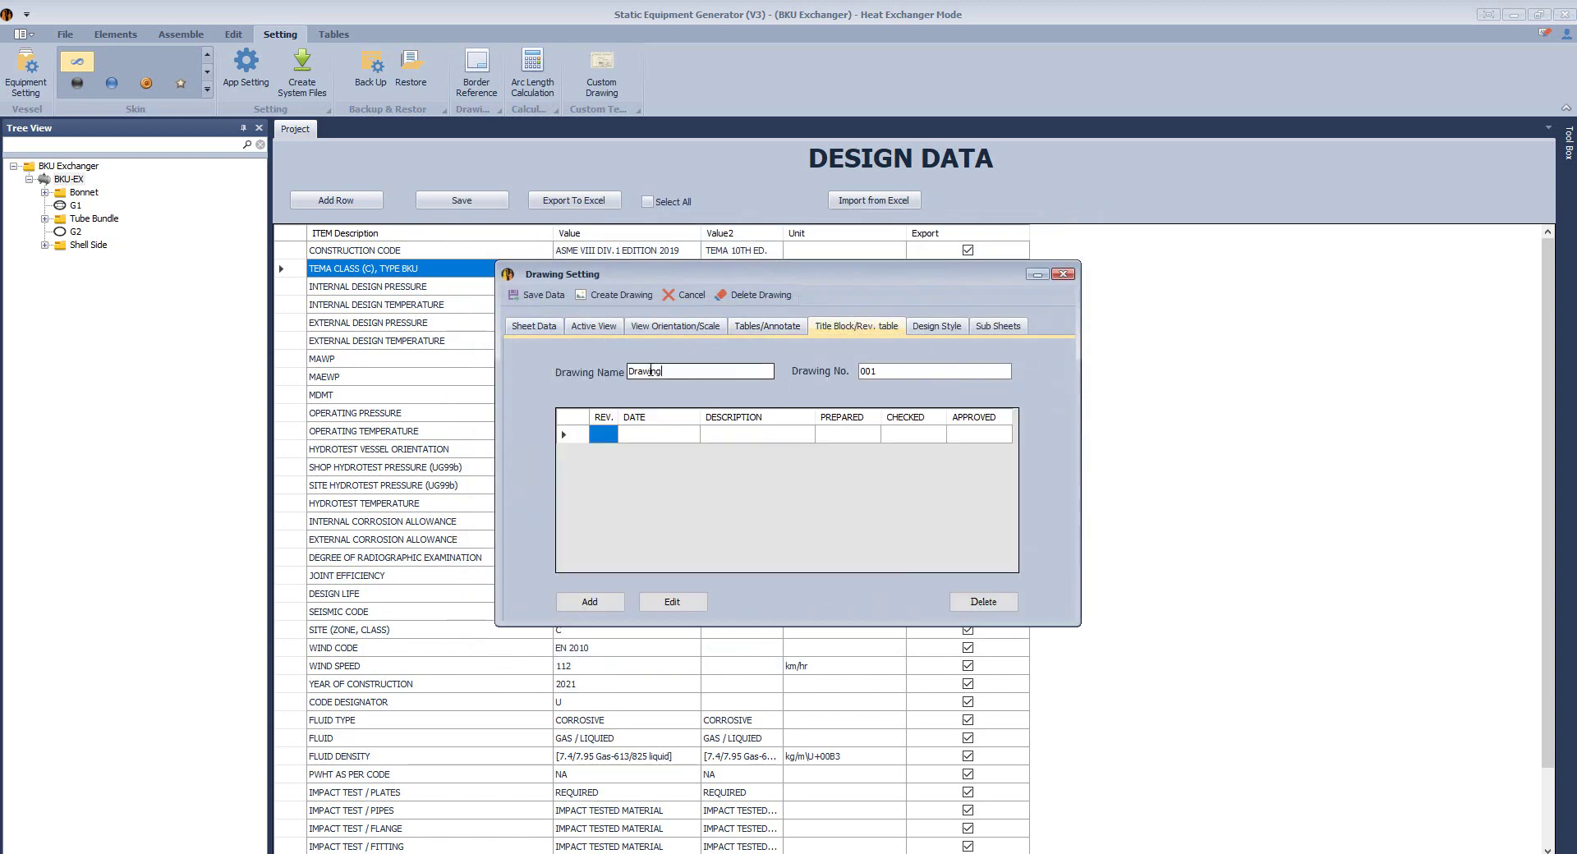
Step: Name the drawing GENERAL ARRANGEMENT with drawing number DWG_003
{"action": "double_click", "coordinate": [651, 371]}
{"action": "type", "text": "GENERAL ARRANGEMENT"}
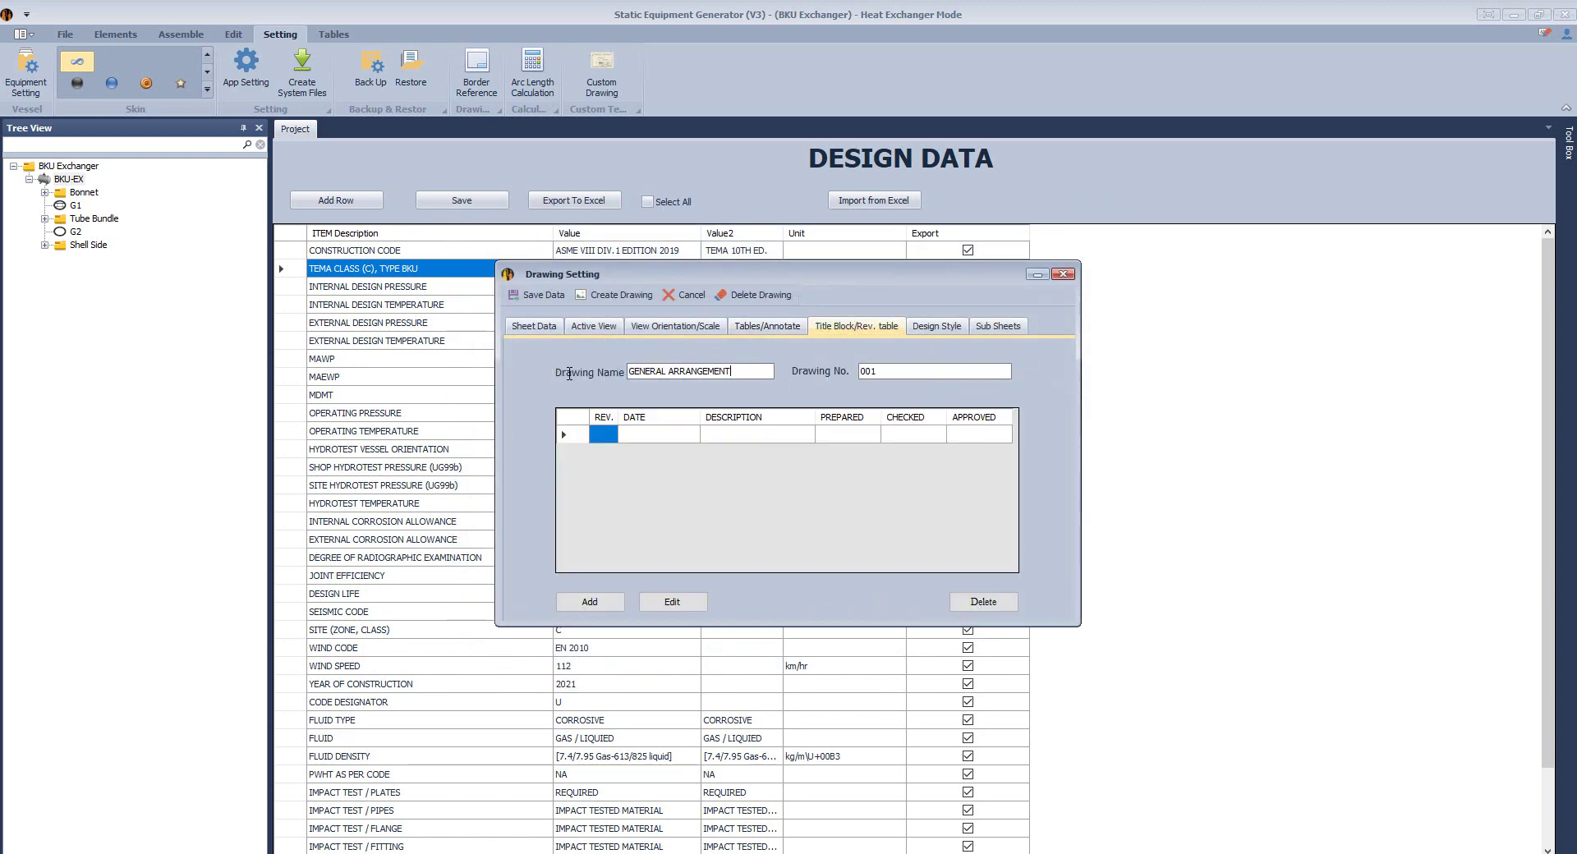
{"action": "key", "text": "Tab"}
{"action": "type", "text": "DW"}
Step: Add revision 0, ISSUED FOR REVIEW, dated 1/24/2022, to the revision table
{"action": "left_click", "coordinate": [671, 602]}
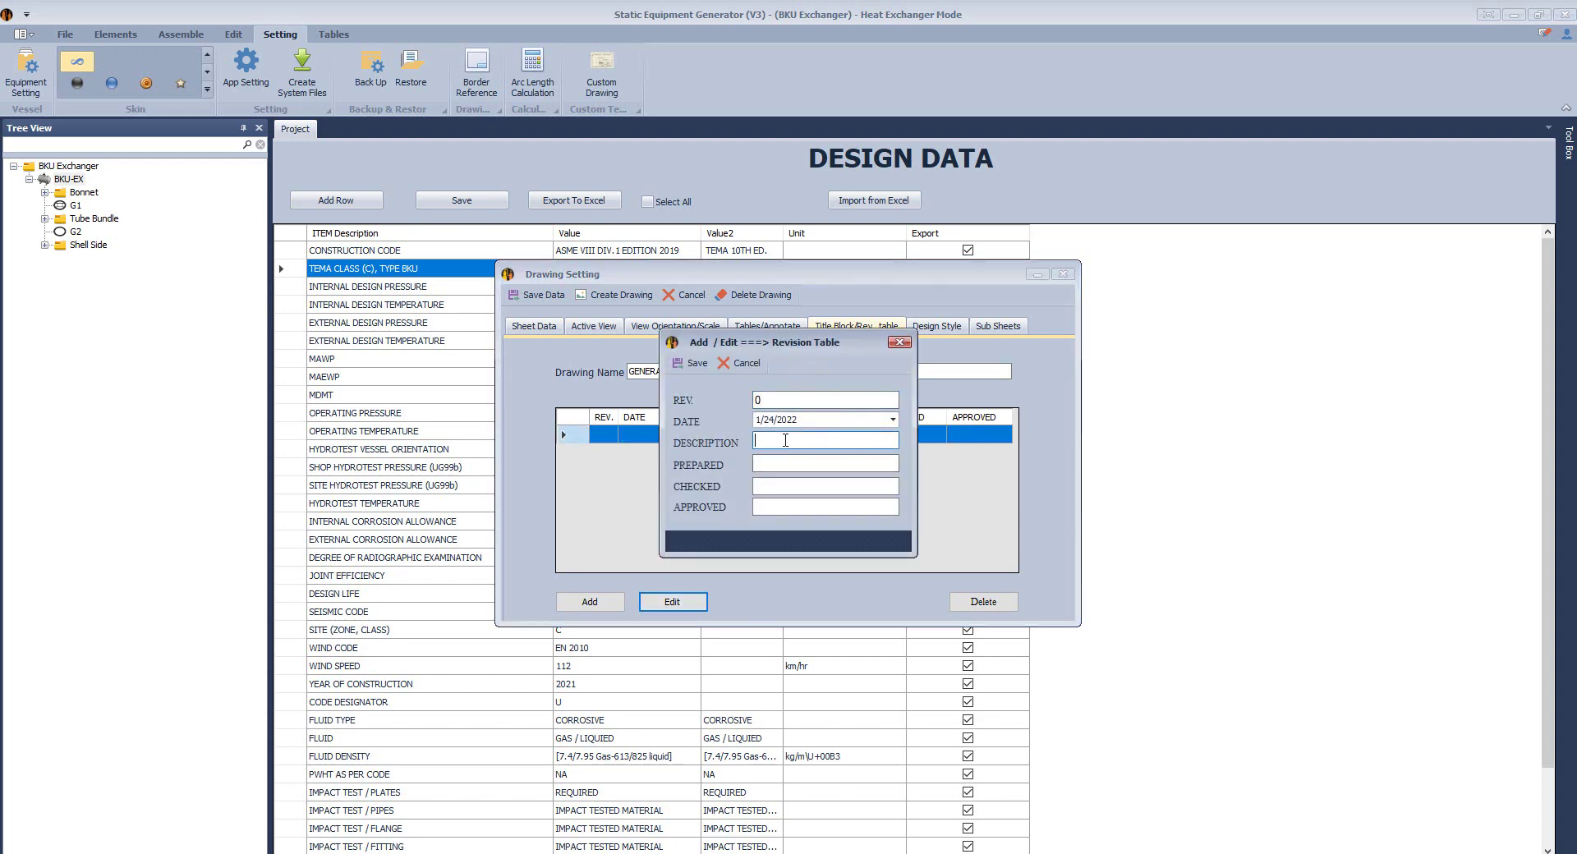
{"action": "type", "text": "ISSUED FOR REVIEW"}
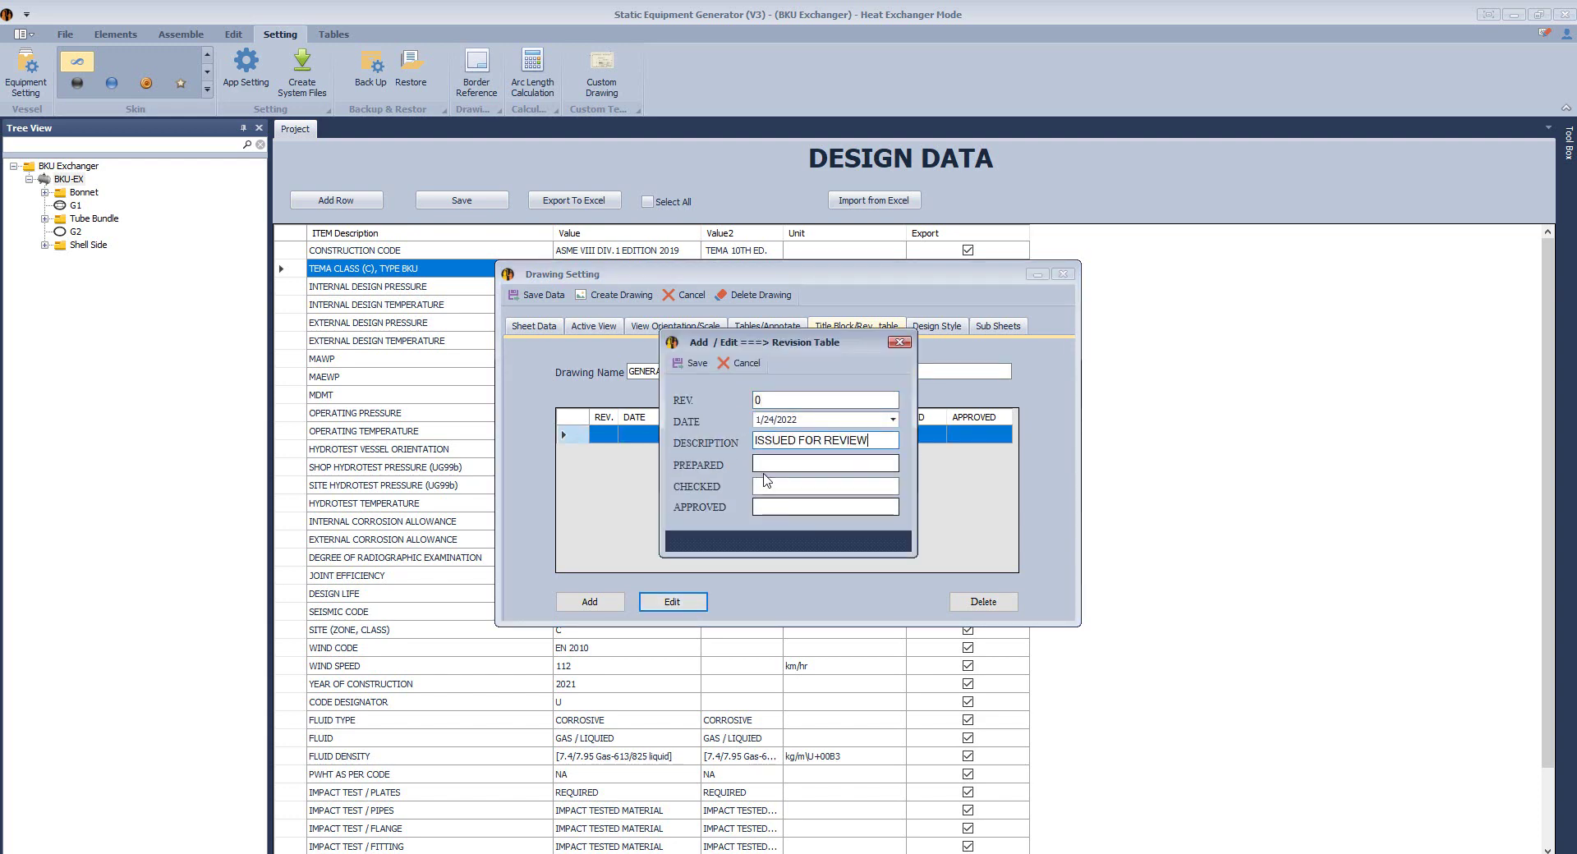
{"action": "left_click", "coordinate": [771, 461]}
{"action": "left_click_drag", "start_coordinate": [768, 464], "coordinate": [719, 468]}
{"action": "type", "text": "A.H."}
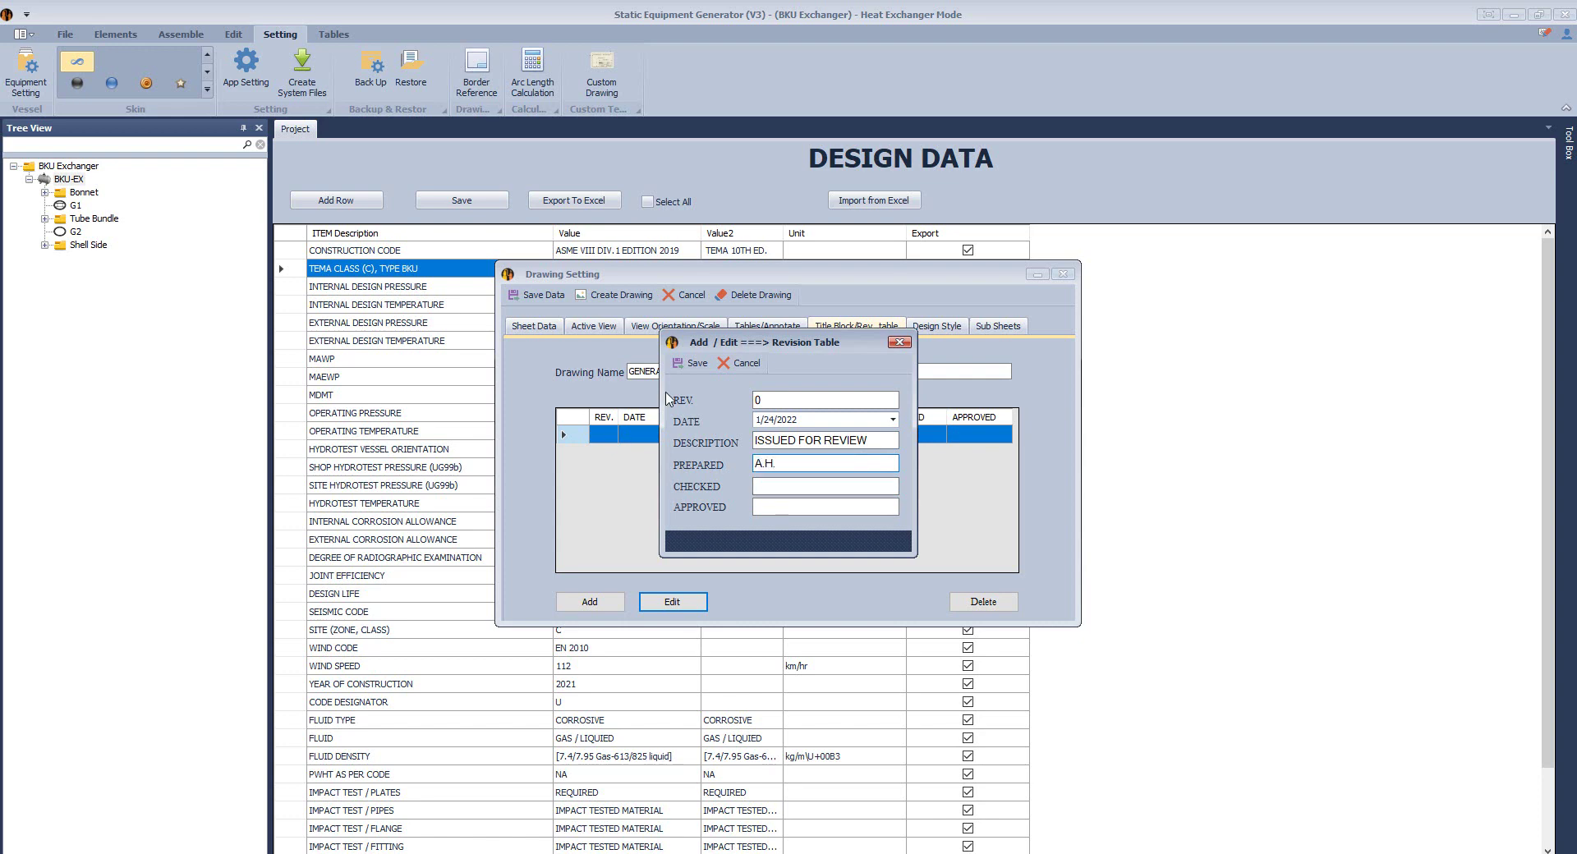
{"action": "left_click", "coordinate": [691, 363]}
{"action": "left_click", "coordinate": [589, 602]}
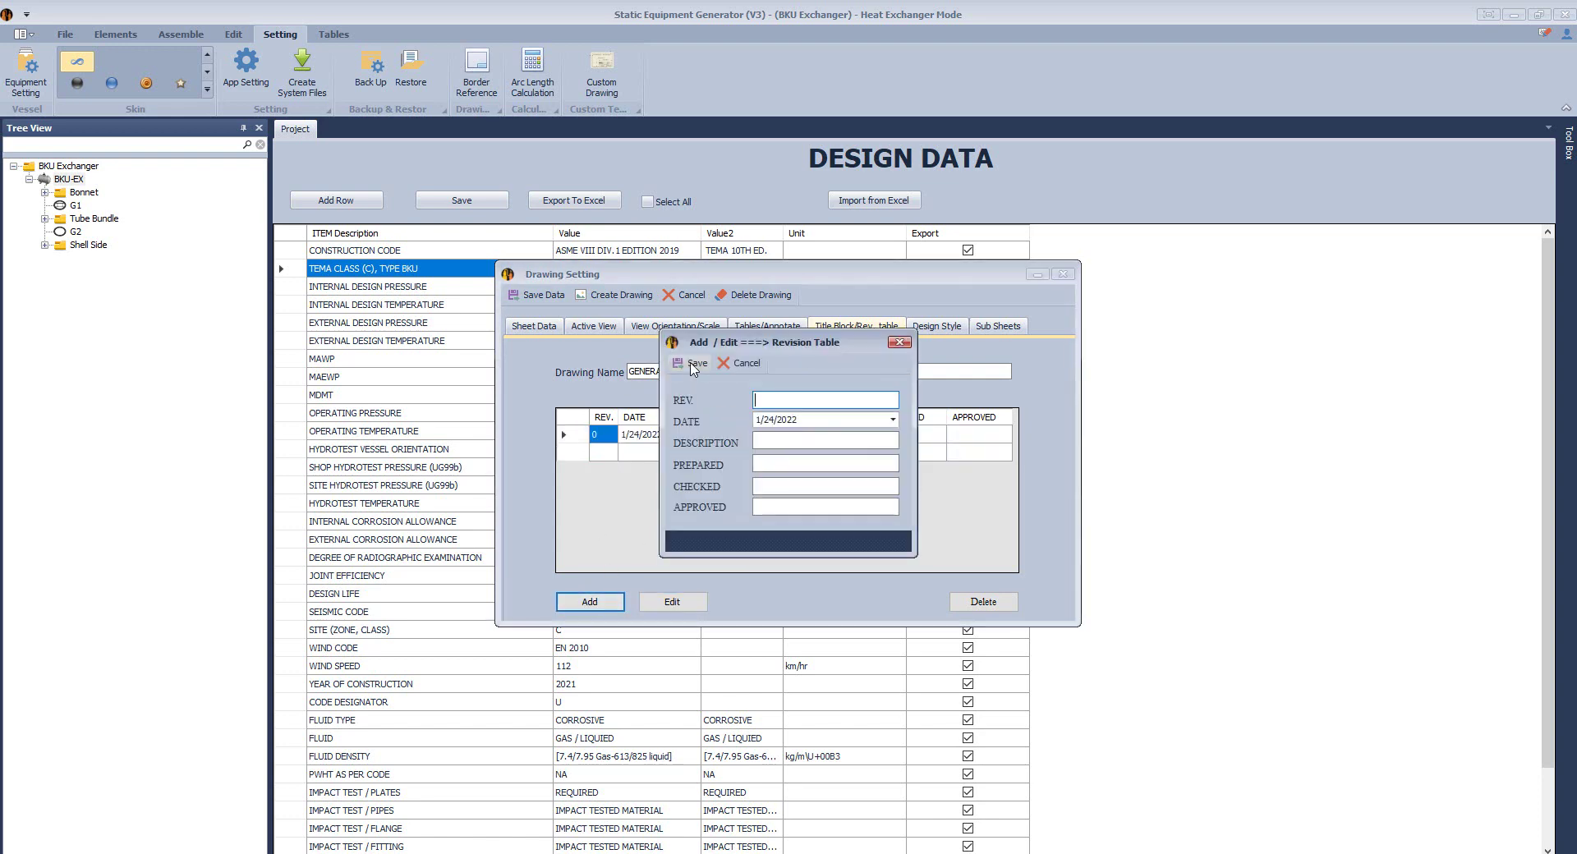
{"action": "left_click", "coordinate": [741, 363]}
Step: Choose Design2 as the drawing's design style
{"action": "left_click", "coordinate": [936, 326]}
{"action": "left_click", "coordinate": [704, 352]}
{"action": "left_click", "coordinate": [648, 372]}
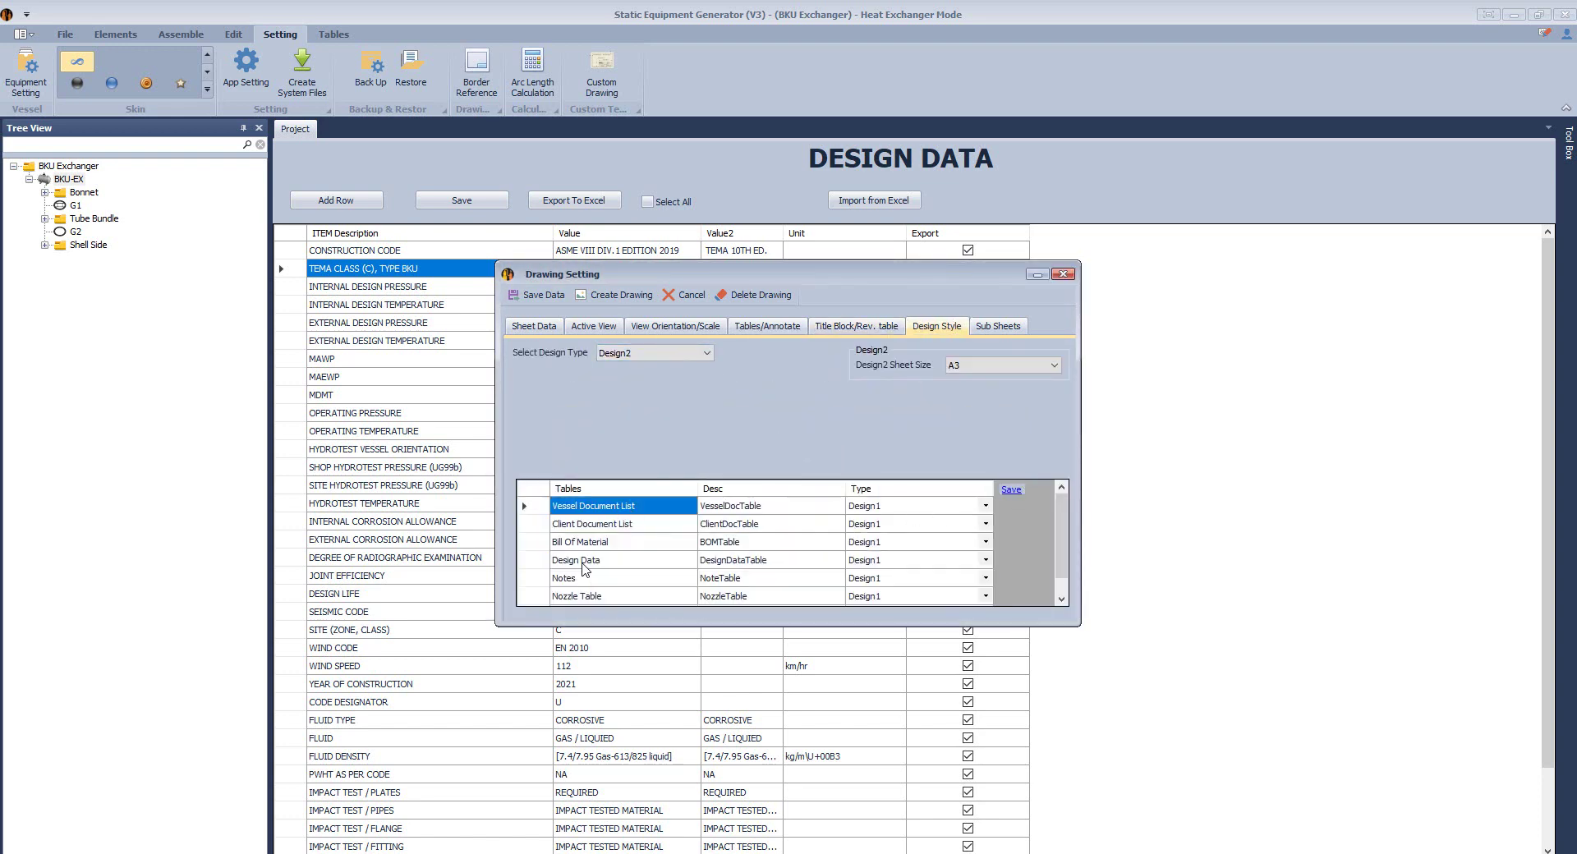
Step: Set the Bill Of Material type to Design2 and generate the drawing in Inventor
{"action": "left_click", "coordinate": [987, 548]}
{"action": "left_click", "coordinate": [912, 568]}
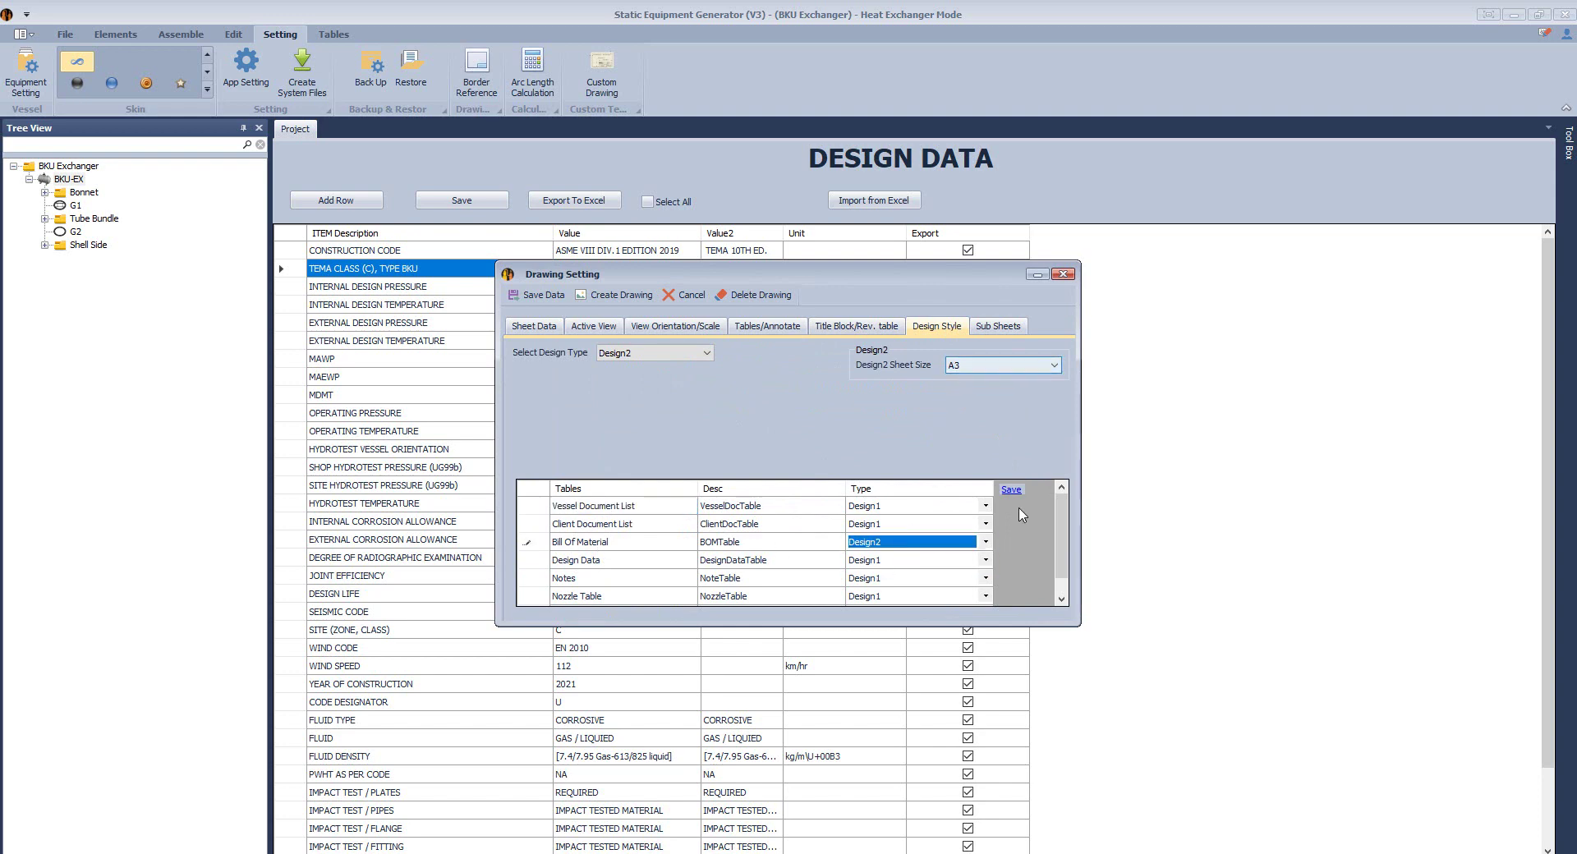
{"action": "left_click", "coordinate": [611, 299]}
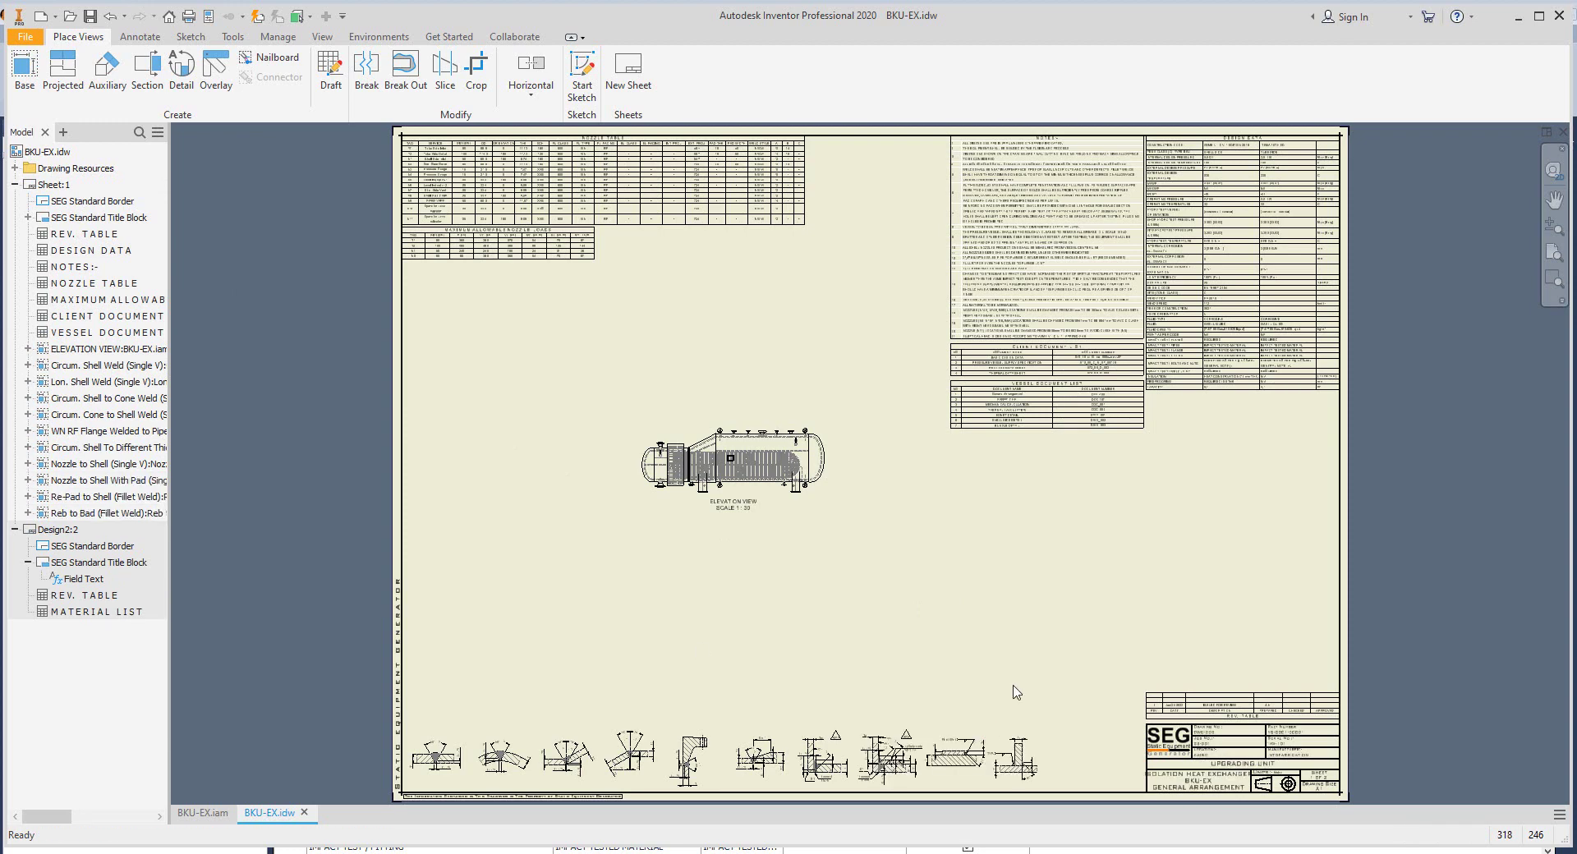
Step: Review the generated BKU-EX.idw sheet and bring up the BKU-EX options again
{"action": "scroll", "coordinate": [1281, 764], "scroll_direction": "up", "scroll_amount": 5}
{"action": "scroll", "coordinate": [981, 608], "scroll_direction": "up", "scroll_amount": 2}
{"action": "scroll", "coordinate": [792, 585], "scroll_direction": "down", "scroll_amount": 3}
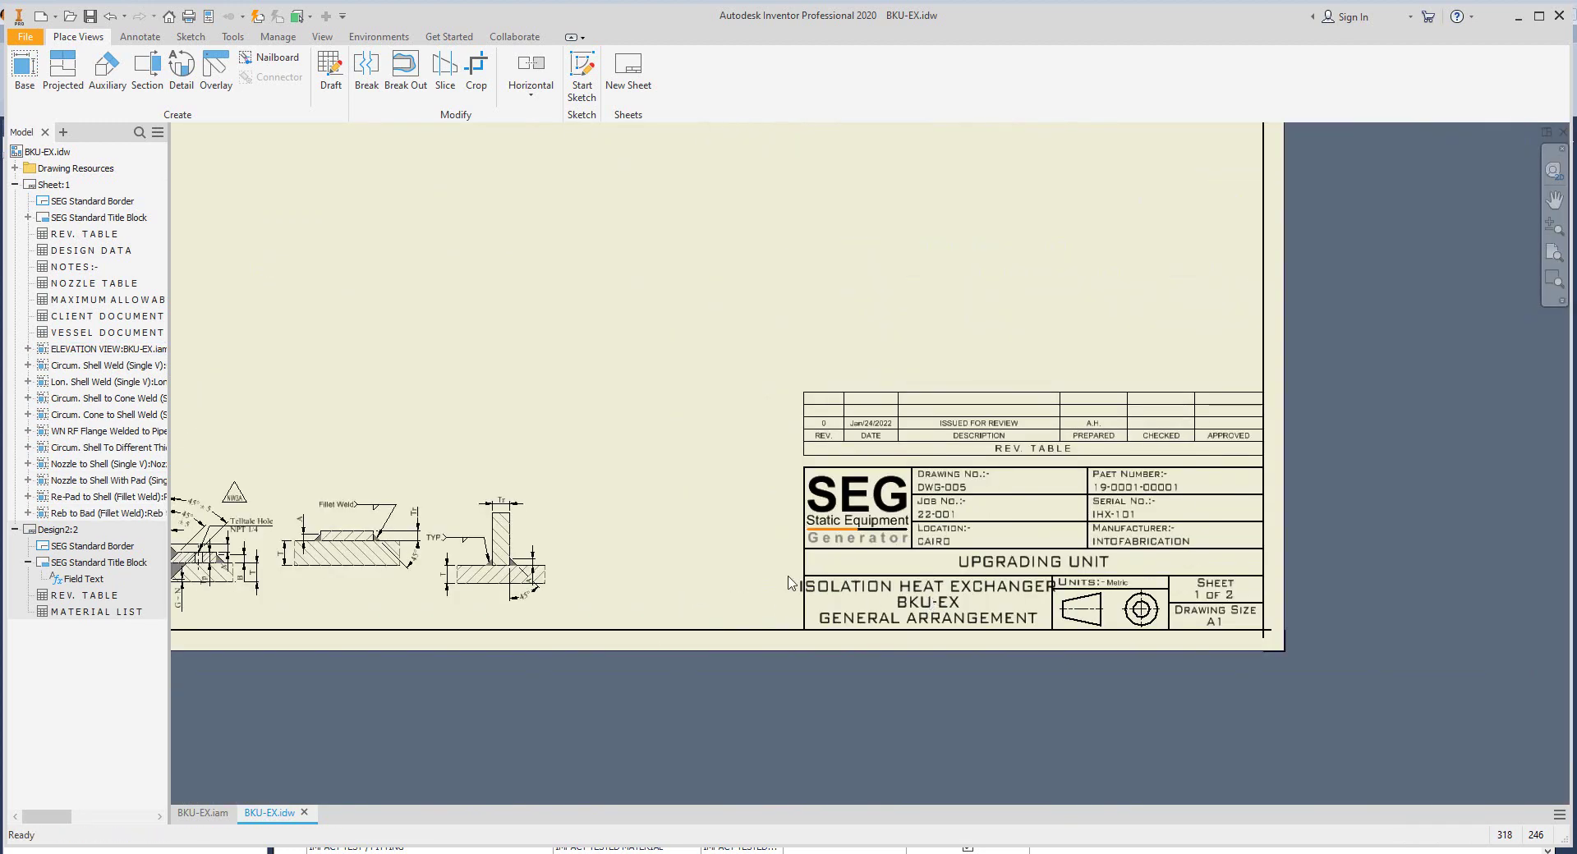
{"action": "scroll", "coordinate": [679, 450], "scroll_direction": "down", "scroll_amount": 3}
{"action": "scroll", "coordinate": [707, 468], "scroll_direction": "up", "scroll_amount": 1}
{"action": "scroll", "coordinate": [707, 468], "scroll_direction": "down", "scroll_amount": 2}
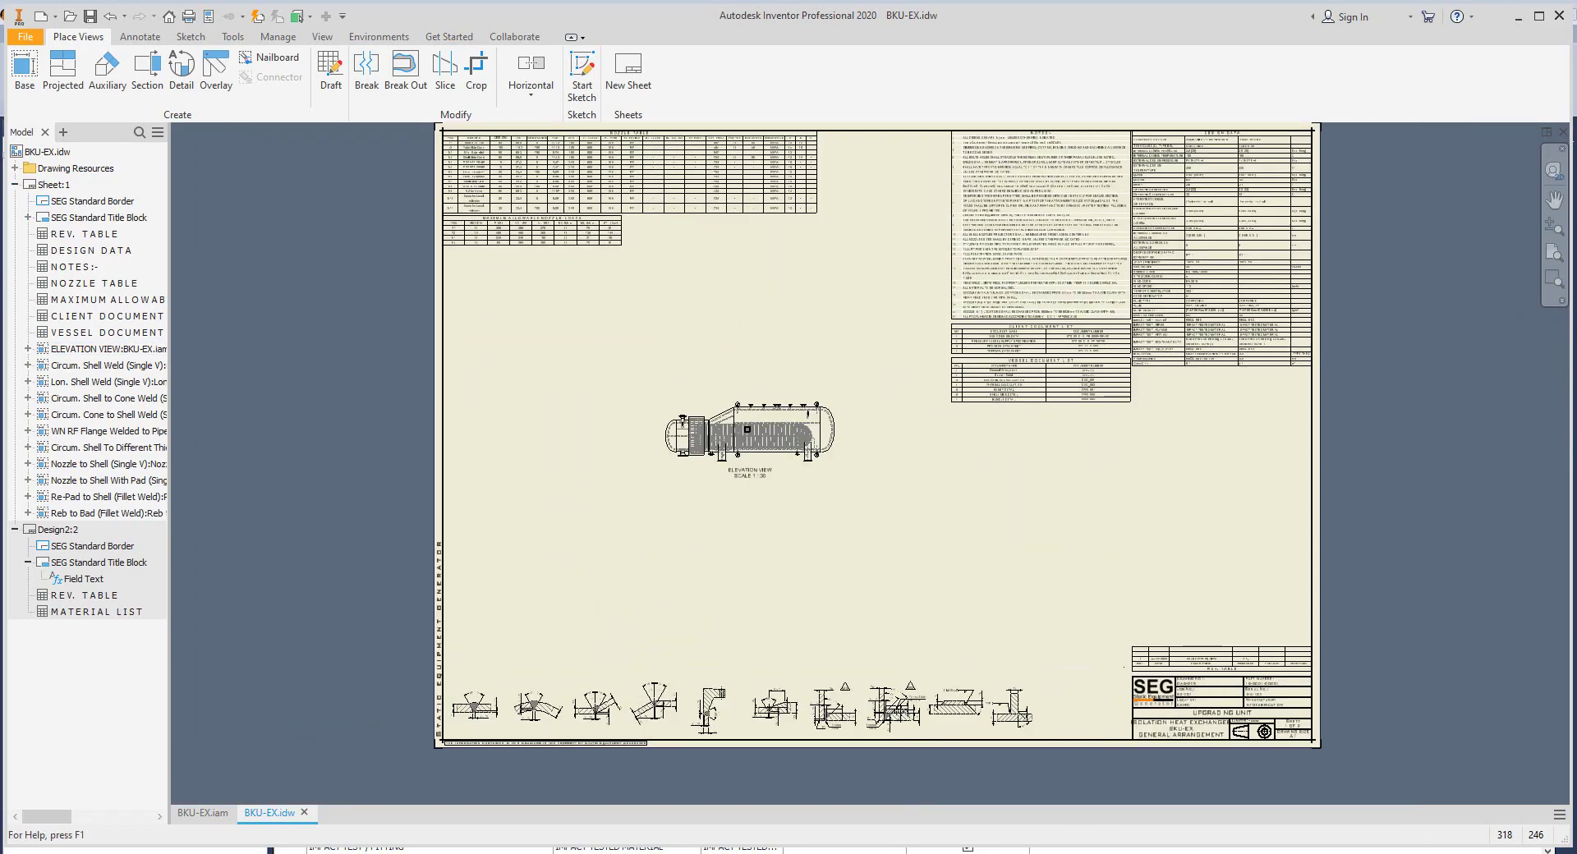
{"action": "right_click", "coordinate": [78, 178]}
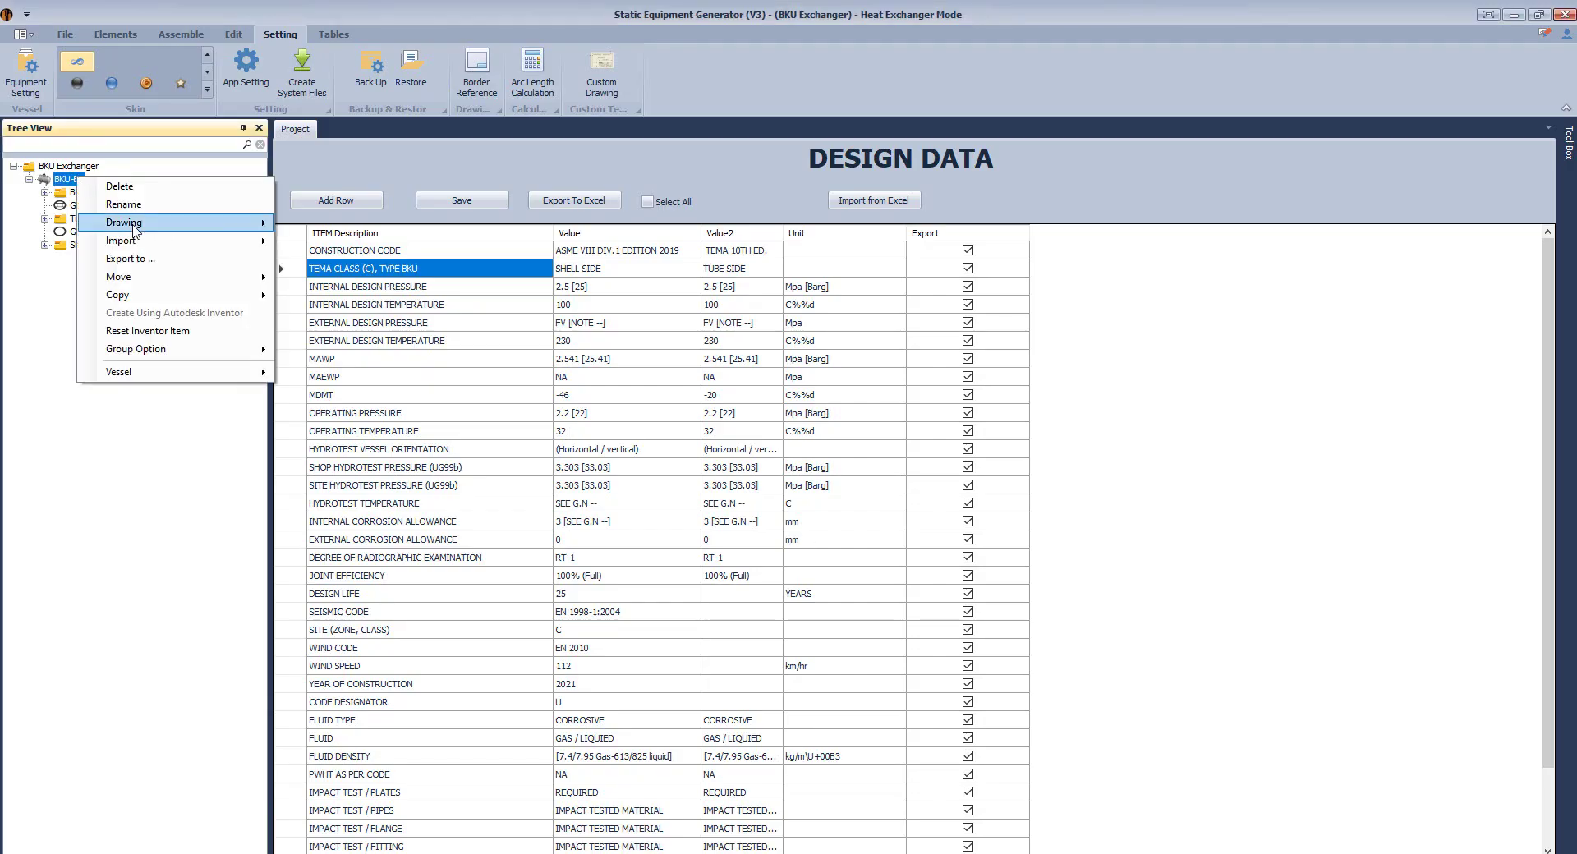
Step: Regenerate the BKU-EX drawing from its orientation and scale settings
{"action": "left_click", "coordinate": [320, 222]}
{"action": "key", "text": "Tab"}
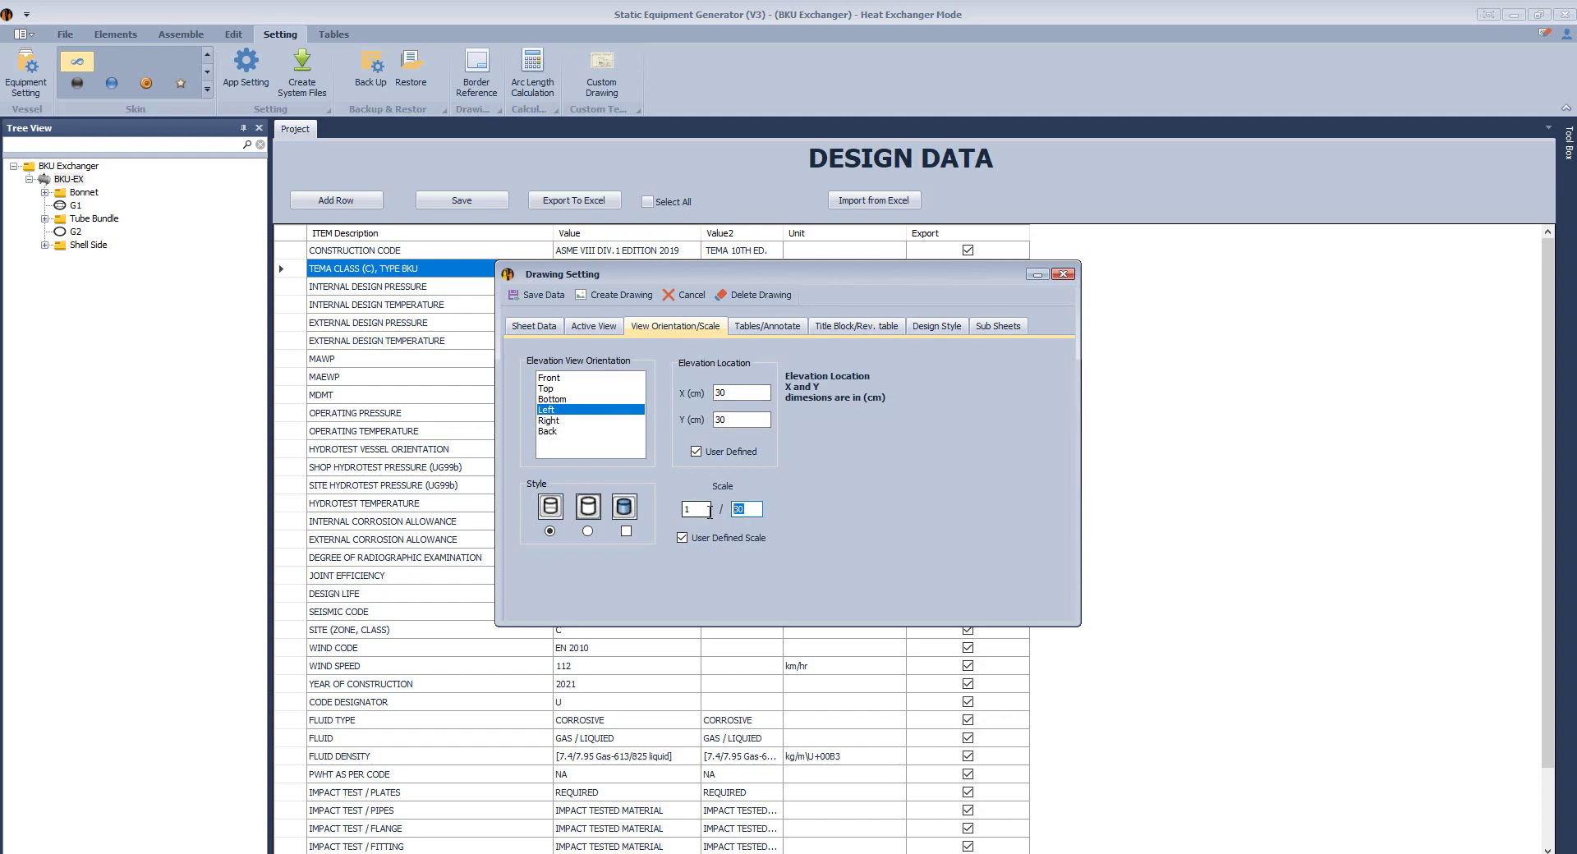
{"action": "key", "text": "shift+Tab"}
{"action": "left_click", "coordinate": [616, 295]}
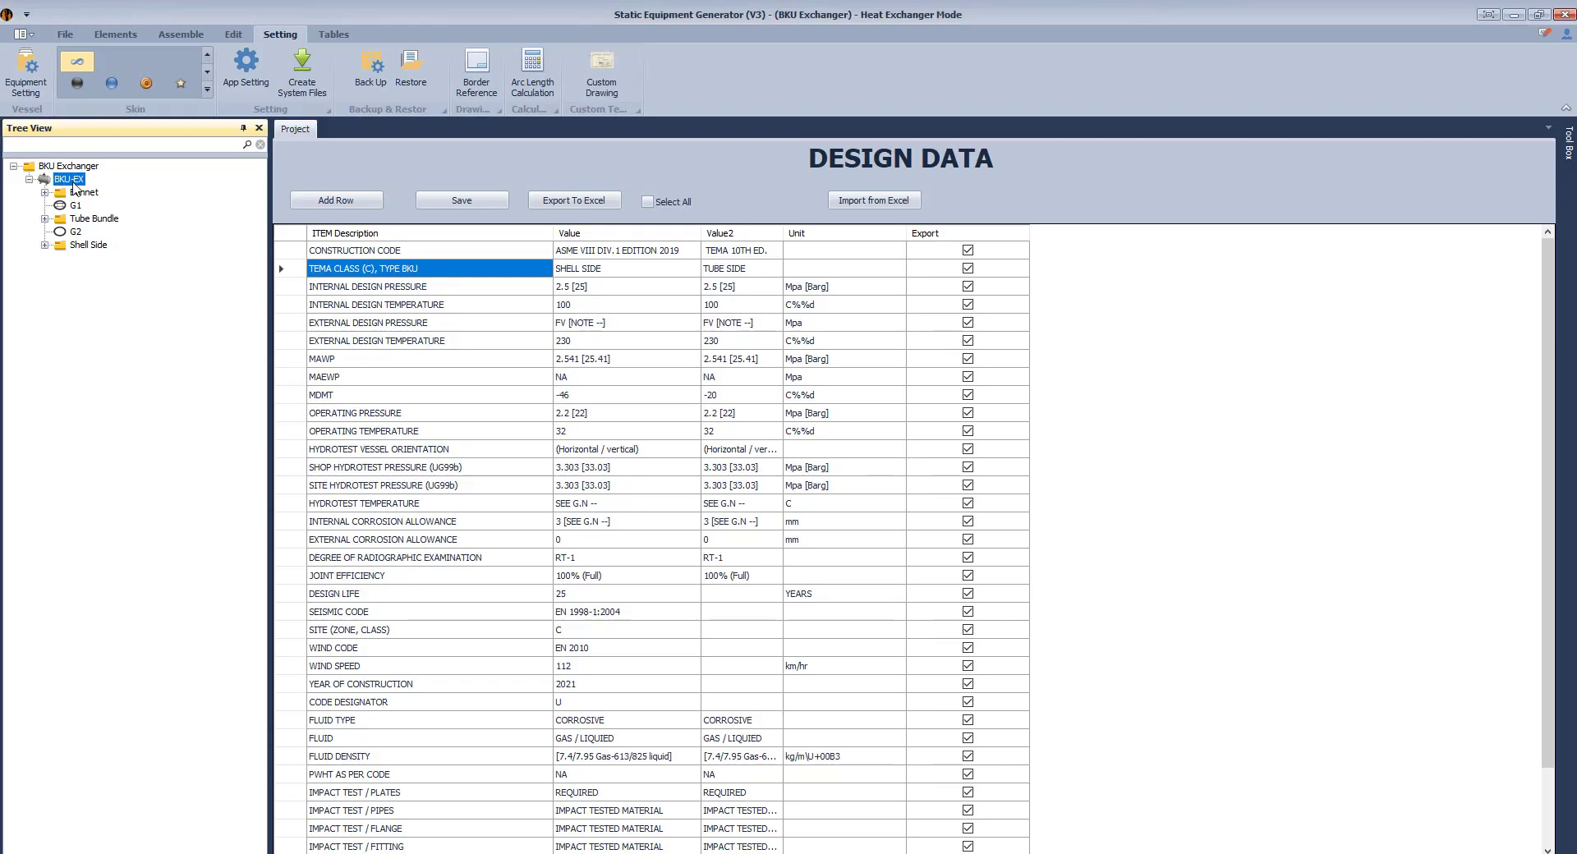
Step: Place the elevation view at X 25 cm, Y 38 cm with scale 1:14 and regenerate
{"action": "right_click", "coordinate": [72, 183]}
{"action": "mouse_move", "coordinate": [120, 228]}
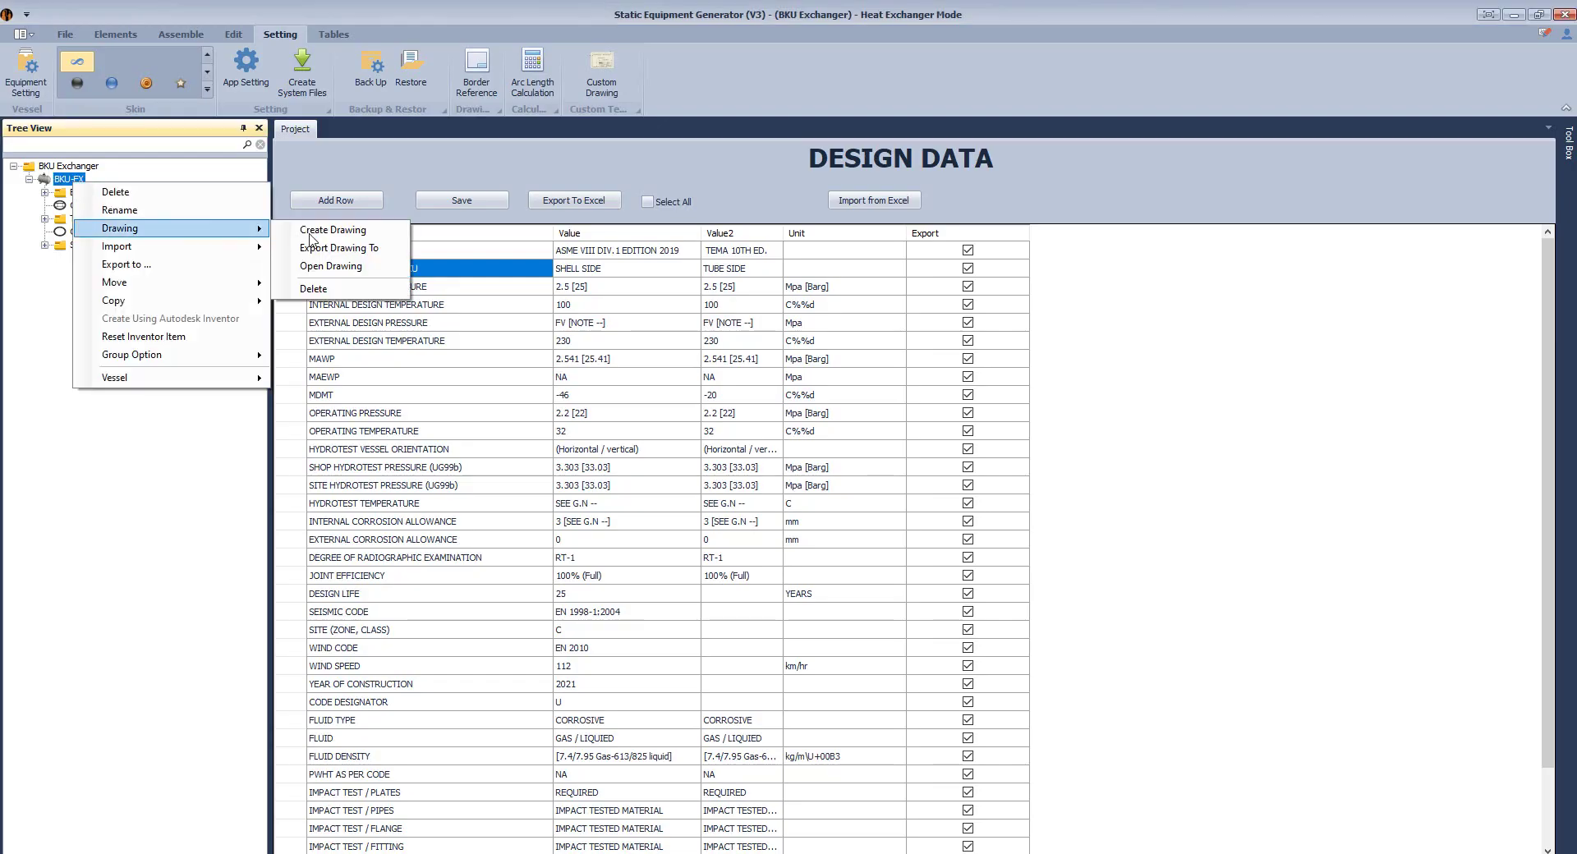
{"action": "left_click", "coordinate": [304, 228]}
{"action": "left_click", "coordinate": [675, 326]}
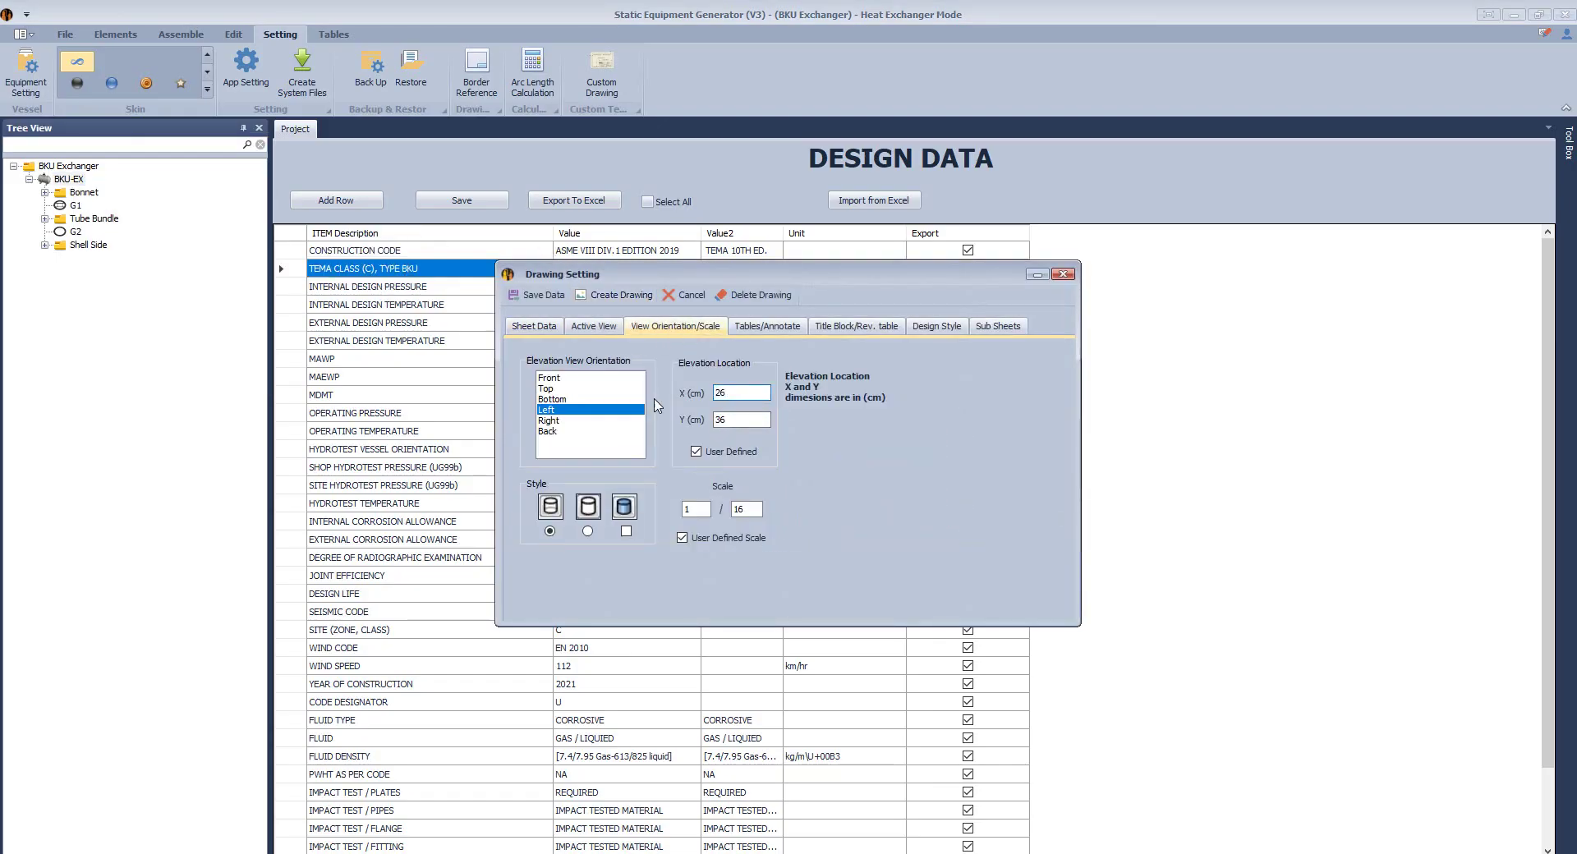
{"action": "key", "text": "BackSpace"}
{"action": "type", "text": "5"}
{"action": "left_click", "coordinate": [741, 420]}
{"action": "key", "text": "BackSpace"}
{"action": "type", "text": "8"}
{"action": "double_click", "coordinate": [749, 508]}
{"action": "left_click", "coordinate": [604, 295]}
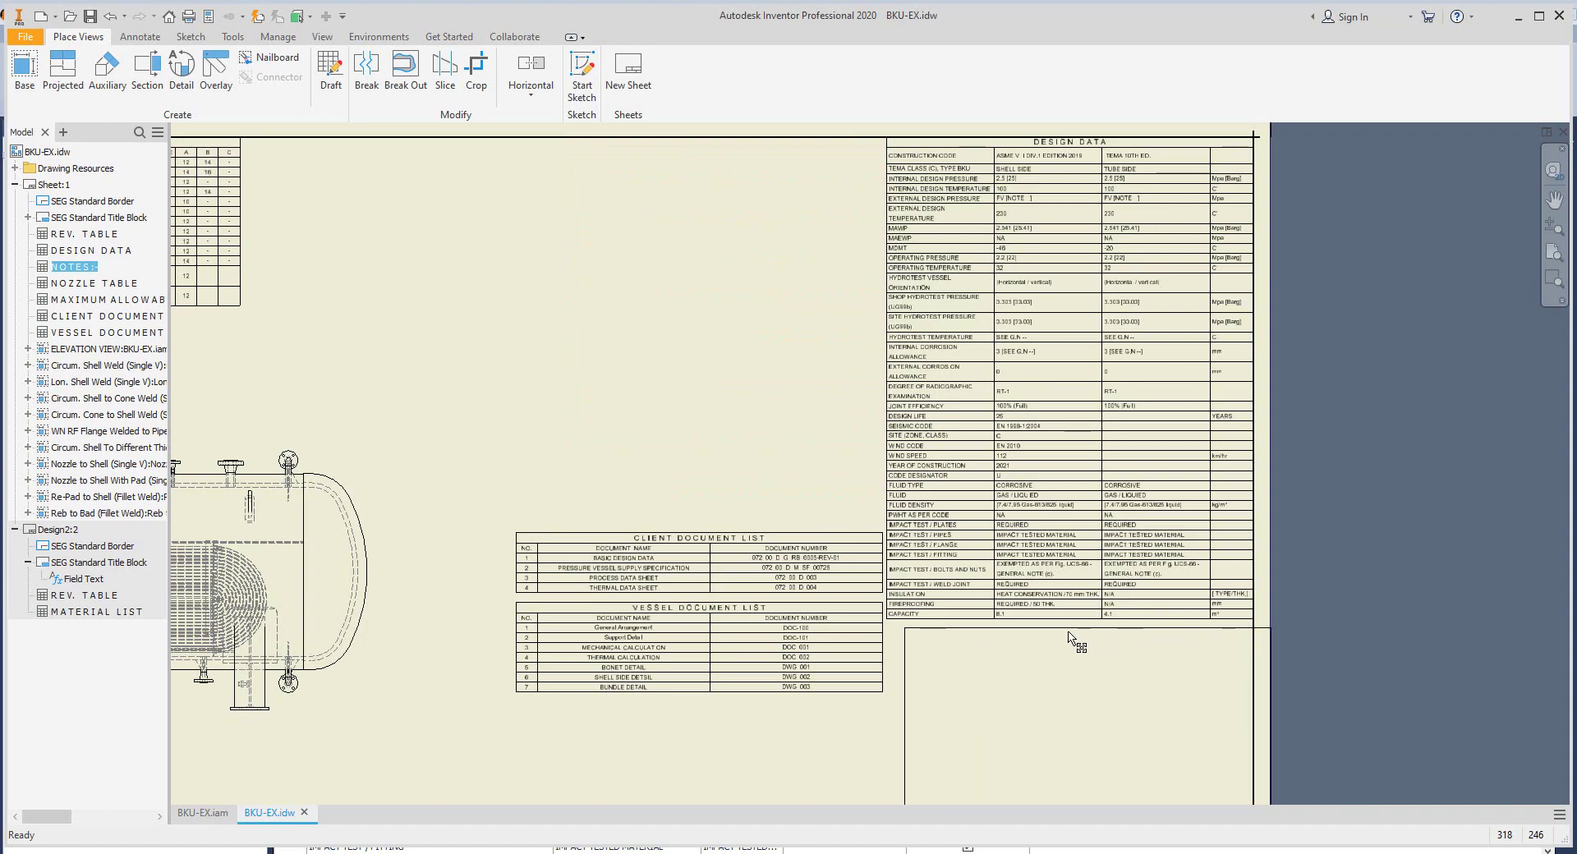
Step: Move the NOTES table below the Design Data table
{"action": "left_click_drag", "start_coordinate": [1076, 642], "coordinate": [1212, 682]}
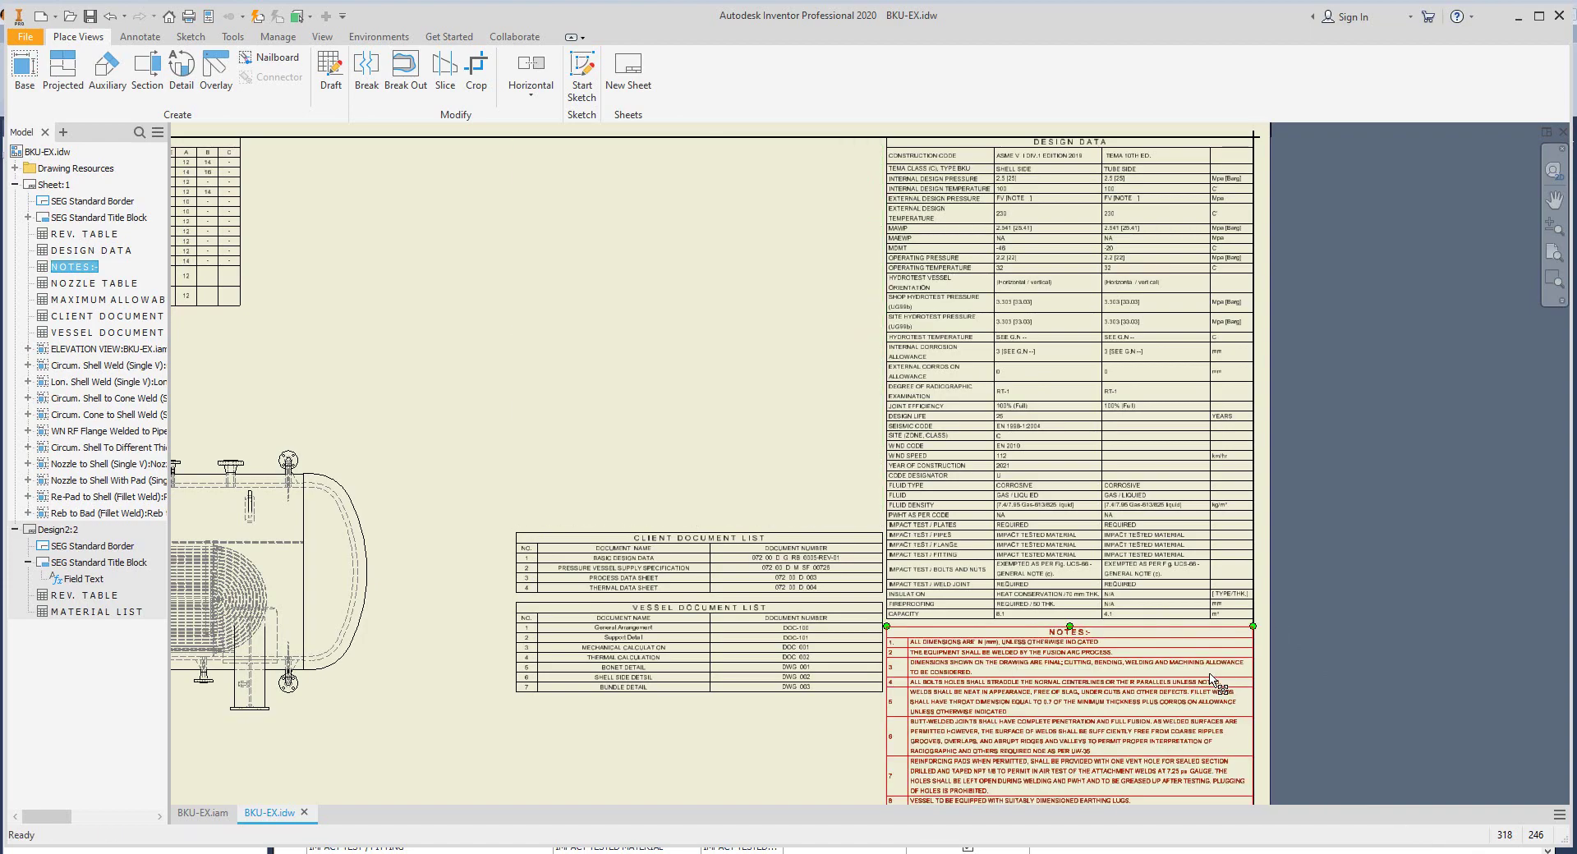
{"action": "scroll", "coordinate": [1212, 682], "scroll_direction": "up", "scroll_amount": 3}
{"action": "scroll", "coordinate": [1212, 681], "scroll_direction": "down", "scroll_amount": 3}
{"action": "middle_click_drag", "start_coordinate": [1212, 682], "coordinate": [563, 433]}
{"action": "scroll", "coordinate": [692, 505], "scroll_direction": "up", "scroll_amount": 2}
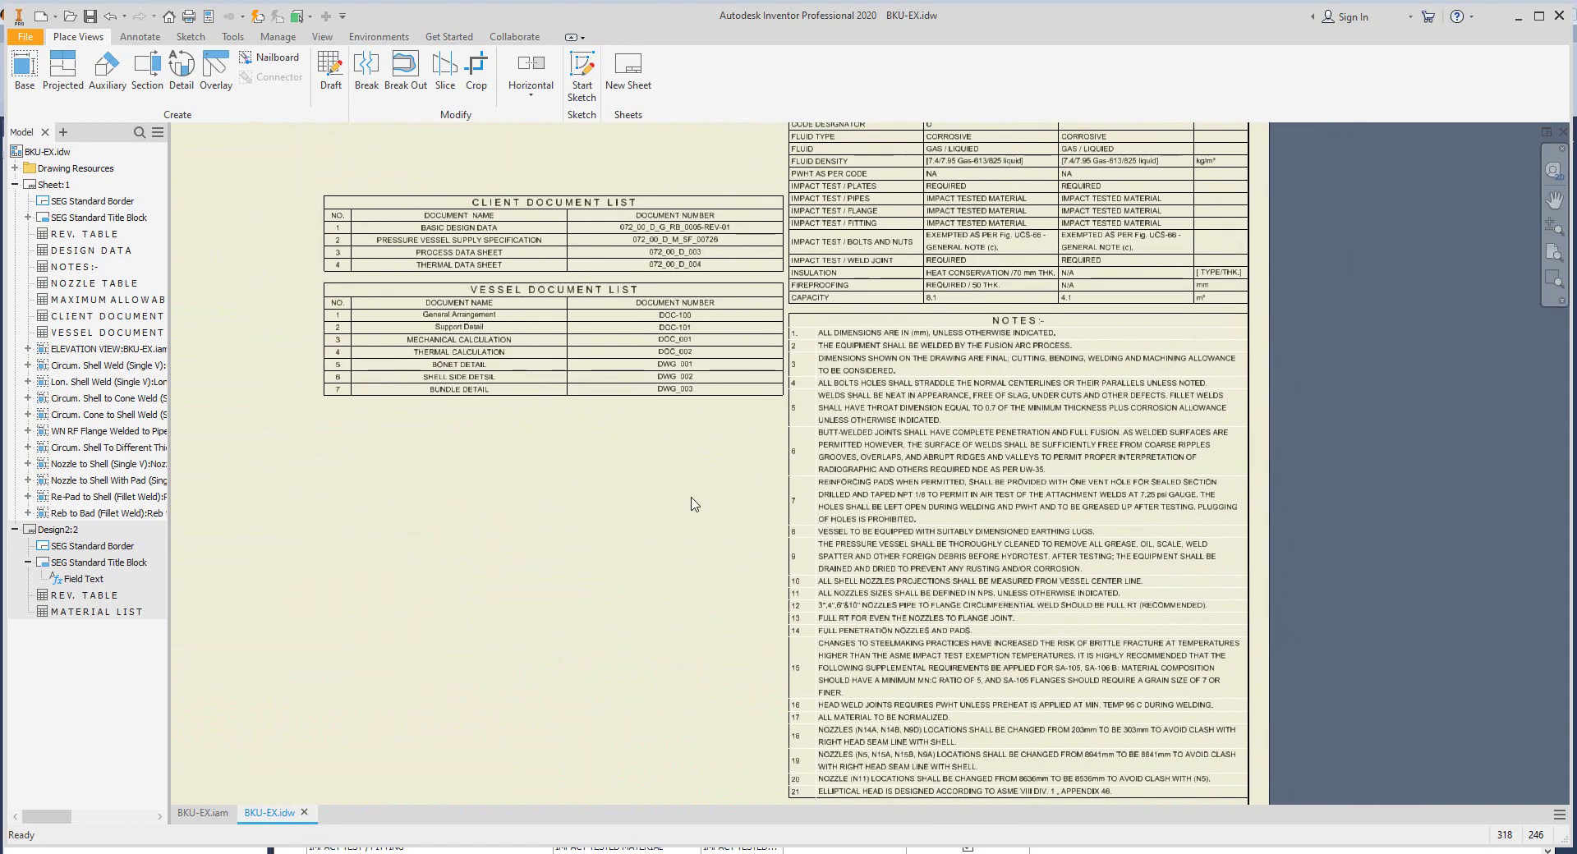
Step: Move the client and vessel document lists together below the notes table
{"action": "left_click_drag", "start_coordinate": [693, 504], "coordinate": [320, 185]}
{"action": "mouse_move", "coordinate": [460, 337]}
{"action": "left_mouse_down"}
{"action": "mouse_move", "coordinate": [1200, 809]}
{"action": "mouse_move", "coordinate": [1055, 817]}
{"action": "left_mouse_up"}
{"action": "middle_click_drag", "start_coordinate": [1051, 801], "coordinate": [1011, 591]}
{"action": "scroll", "coordinate": [1000, 493], "scroll_direction": "up", "scroll_amount": 2}
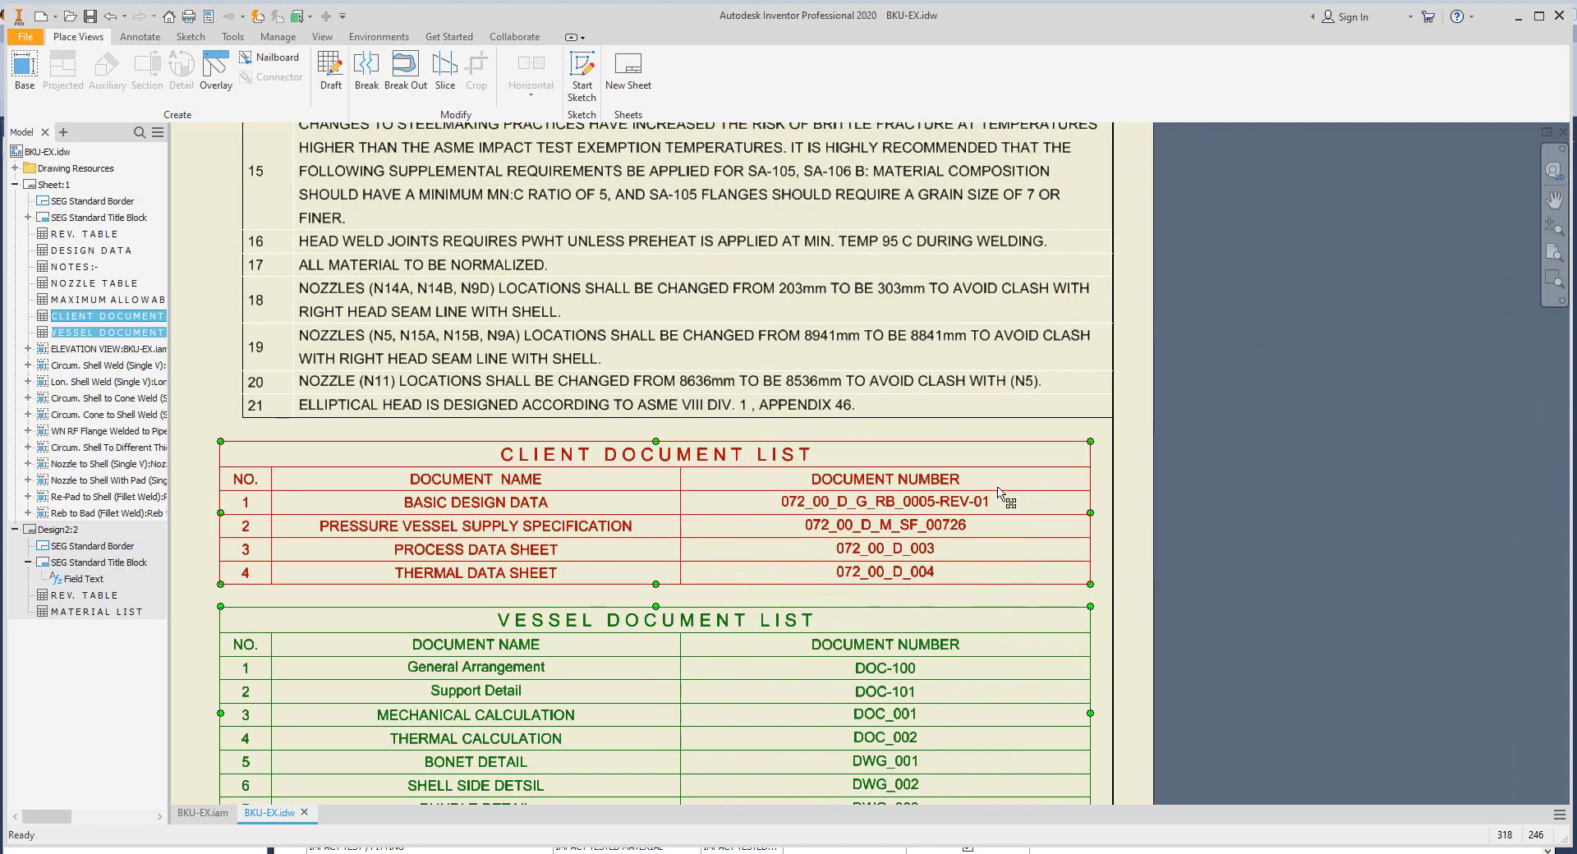
{"action": "scroll", "coordinate": [998, 492], "scroll_direction": "down", "scroll_amount": 4}
{"action": "middle_click_drag", "start_coordinate": [817, 514], "coordinate": [1126, 456]}
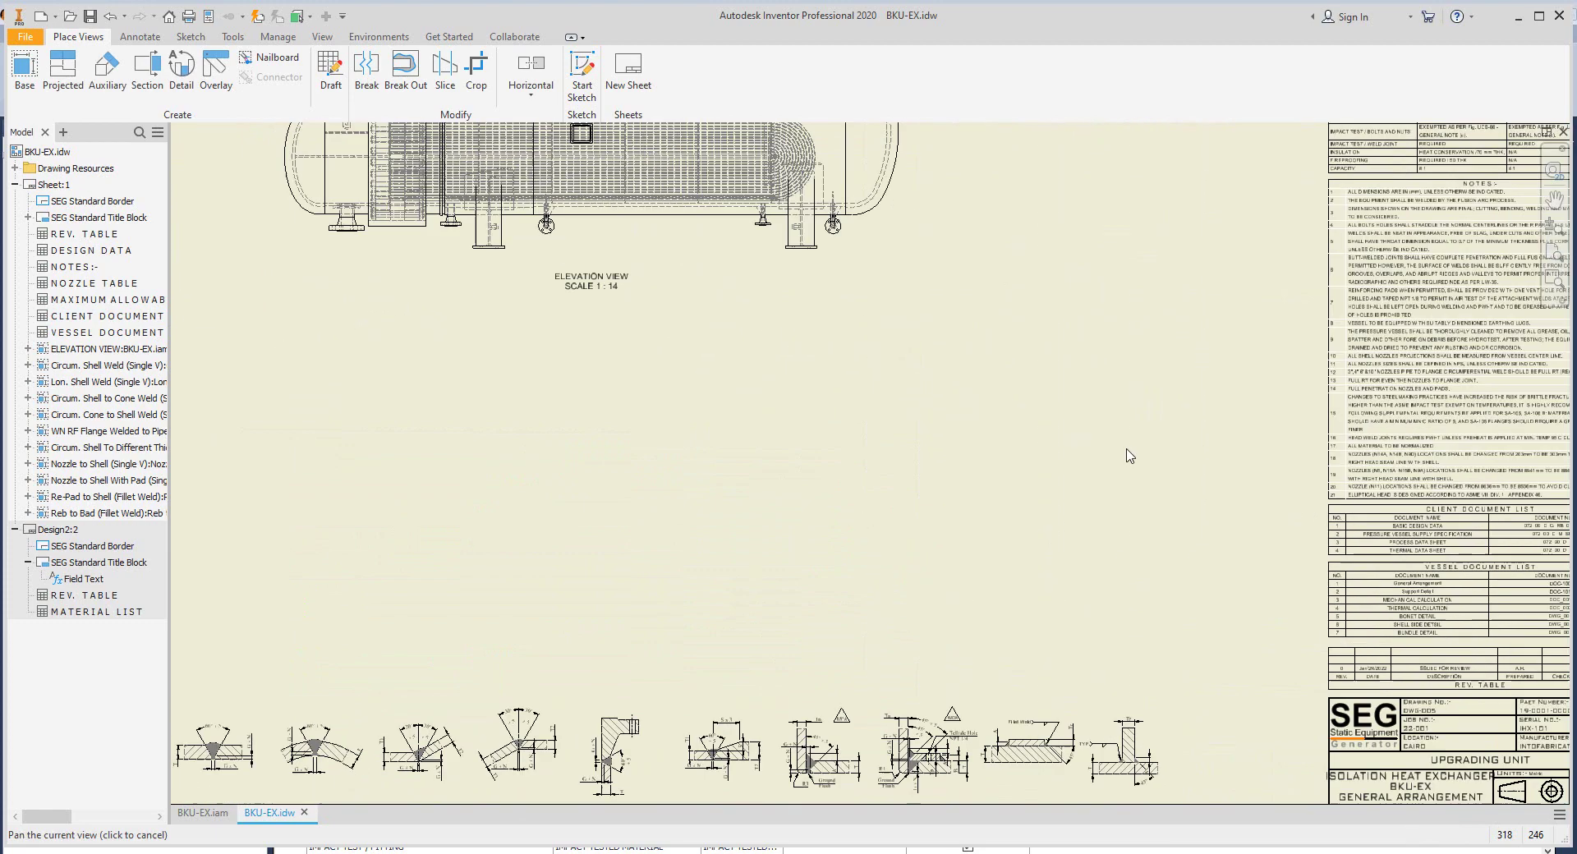
{"action": "key", "text": "Home"}
{"action": "scroll", "coordinate": [789, 427], "scroll_direction": "up", "scroll_amount": 4}
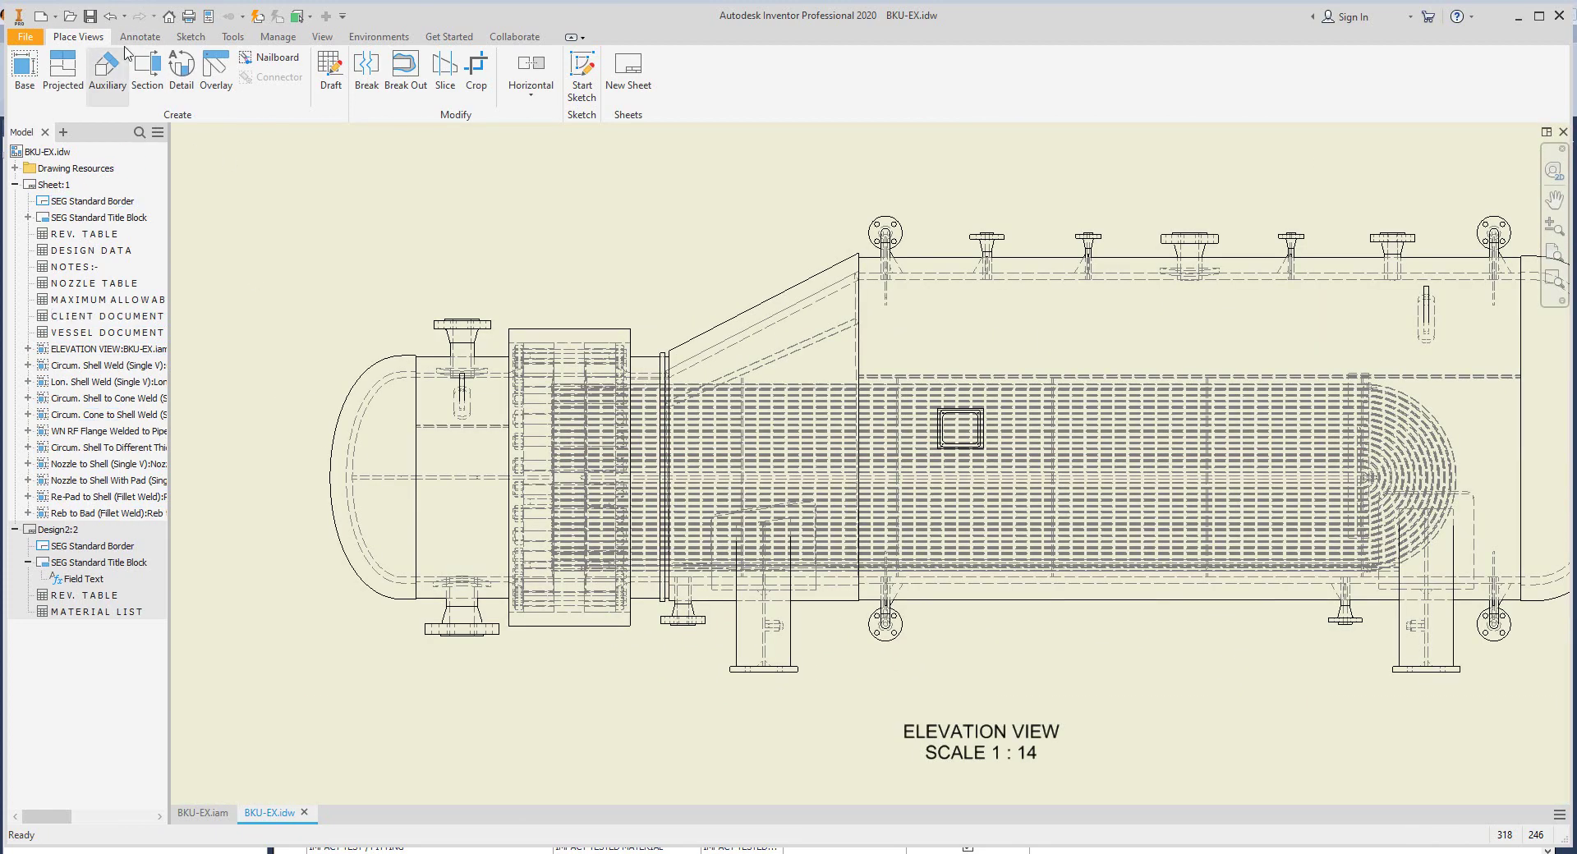
Step: Select the elevation view's BKU-EX - G1 component, nudge the view and zoom to the left end
{"action": "left_click", "coordinate": [398, 310]}
{"action": "left_click", "coordinate": [28, 348]}
{"action": "left_click", "coordinate": [41, 364]}
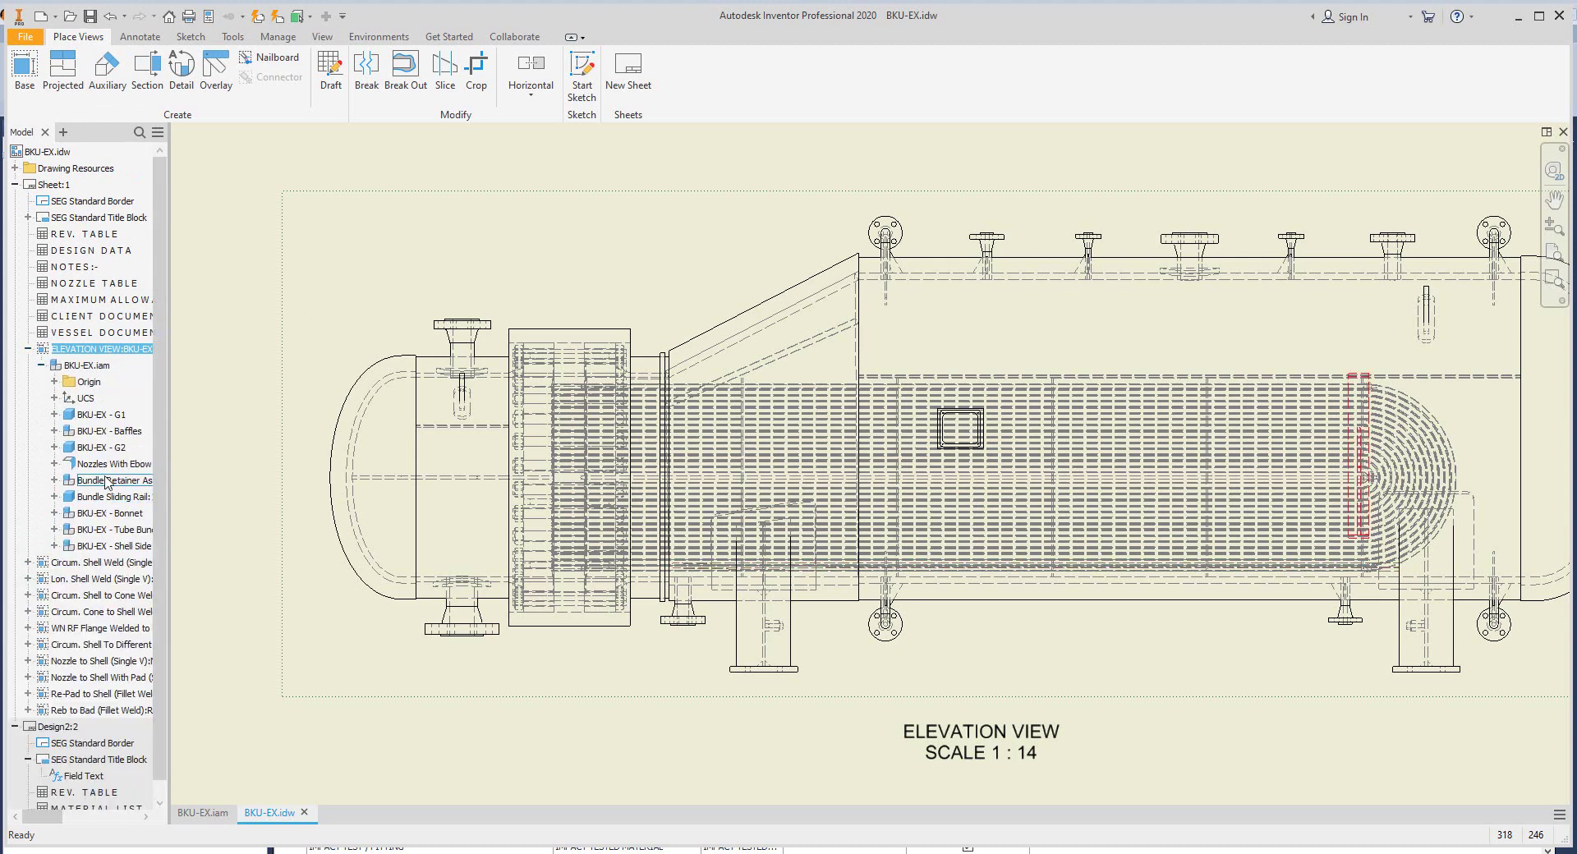
{"action": "left_click", "coordinate": [101, 413]}
{"action": "left_click_drag", "start_coordinate": [413, 308], "coordinate": [433, 321]}
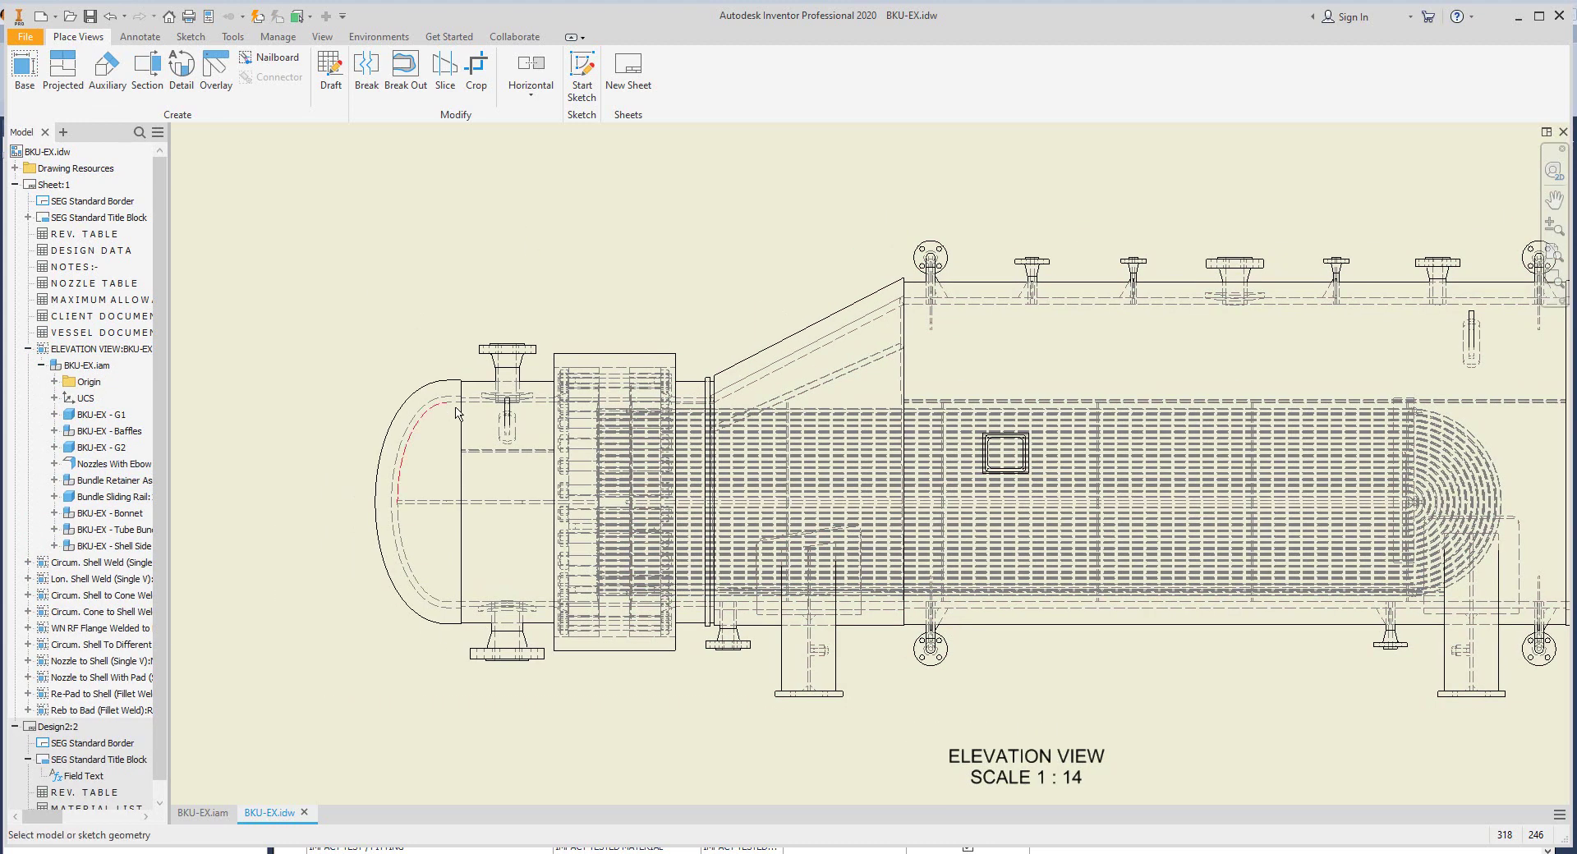
{"action": "key", "text": "Escape"}
{"action": "middle_click_drag", "start_coordinate": [1130, 363], "coordinate": [684, 324]}
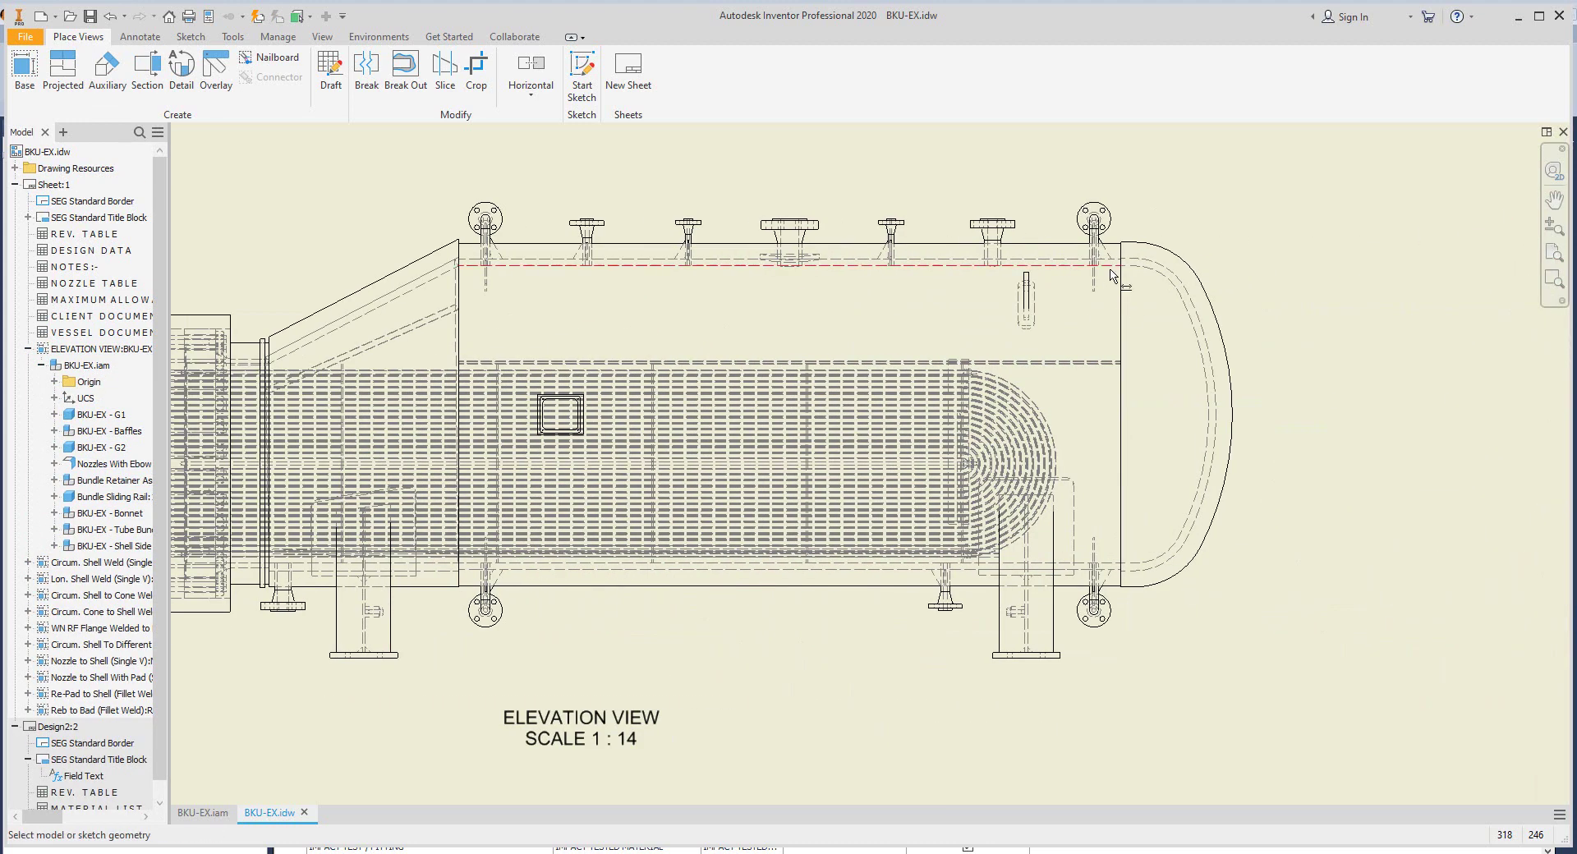
{"action": "key", "text": "Escape"}
{"action": "key", "text": "F5"}
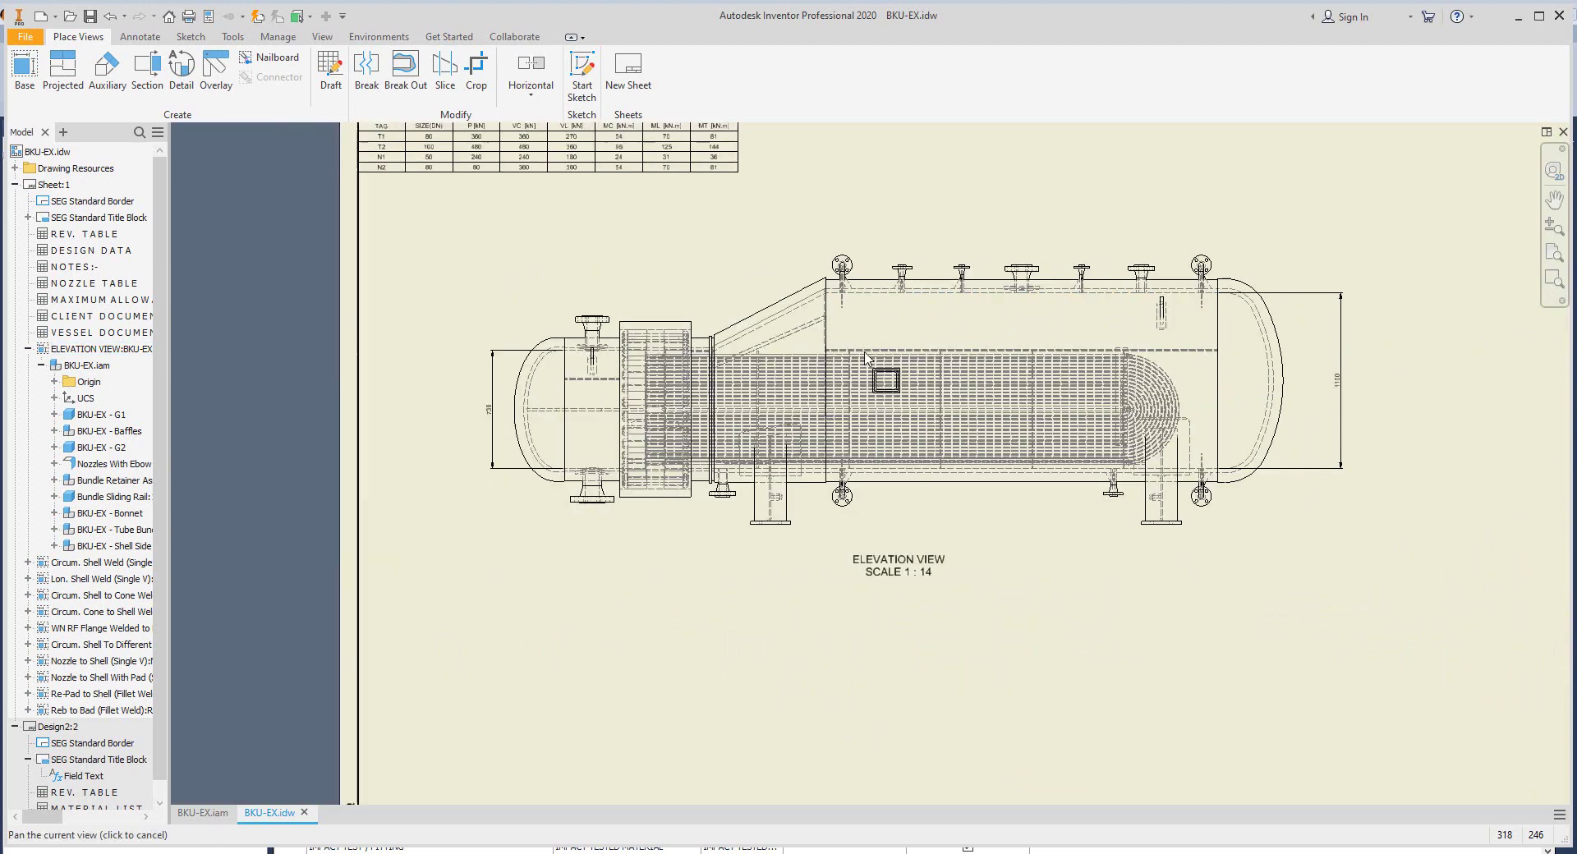
Step: Set balloons to Part Tag and tag the left elliptical head
{"action": "left_click", "coordinate": [134, 43]}
{"action": "left_click", "coordinate": [1084, 77]}
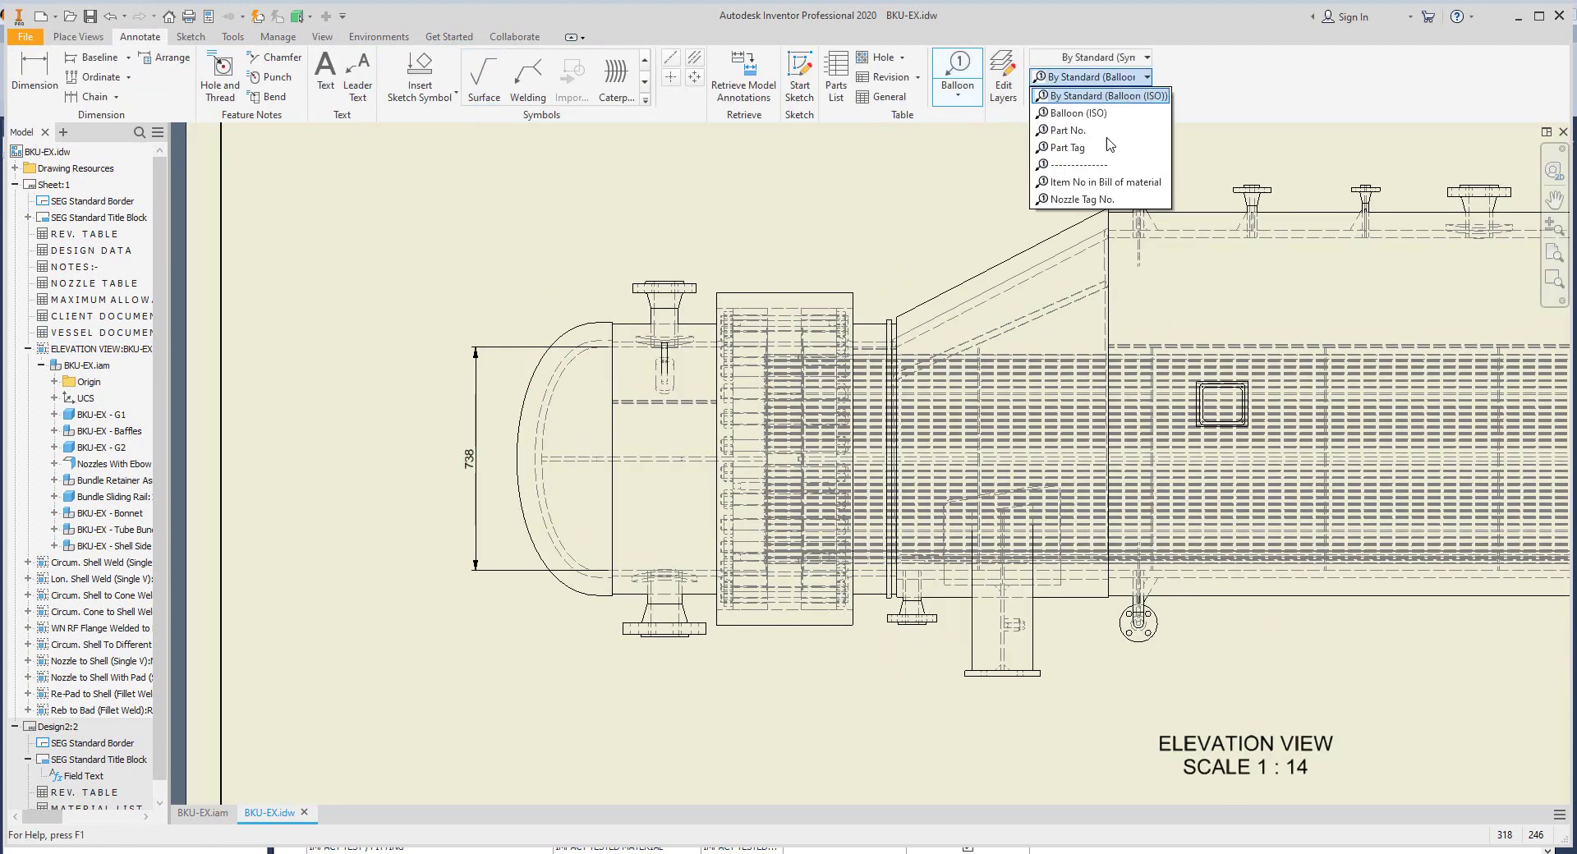
{"action": "left_click", "coordinate": [1068, 194]}
{"action": "left_click", "coordinate": [1082, 82]}
{"action": "left_click", "coordinate": [1076, 152]}
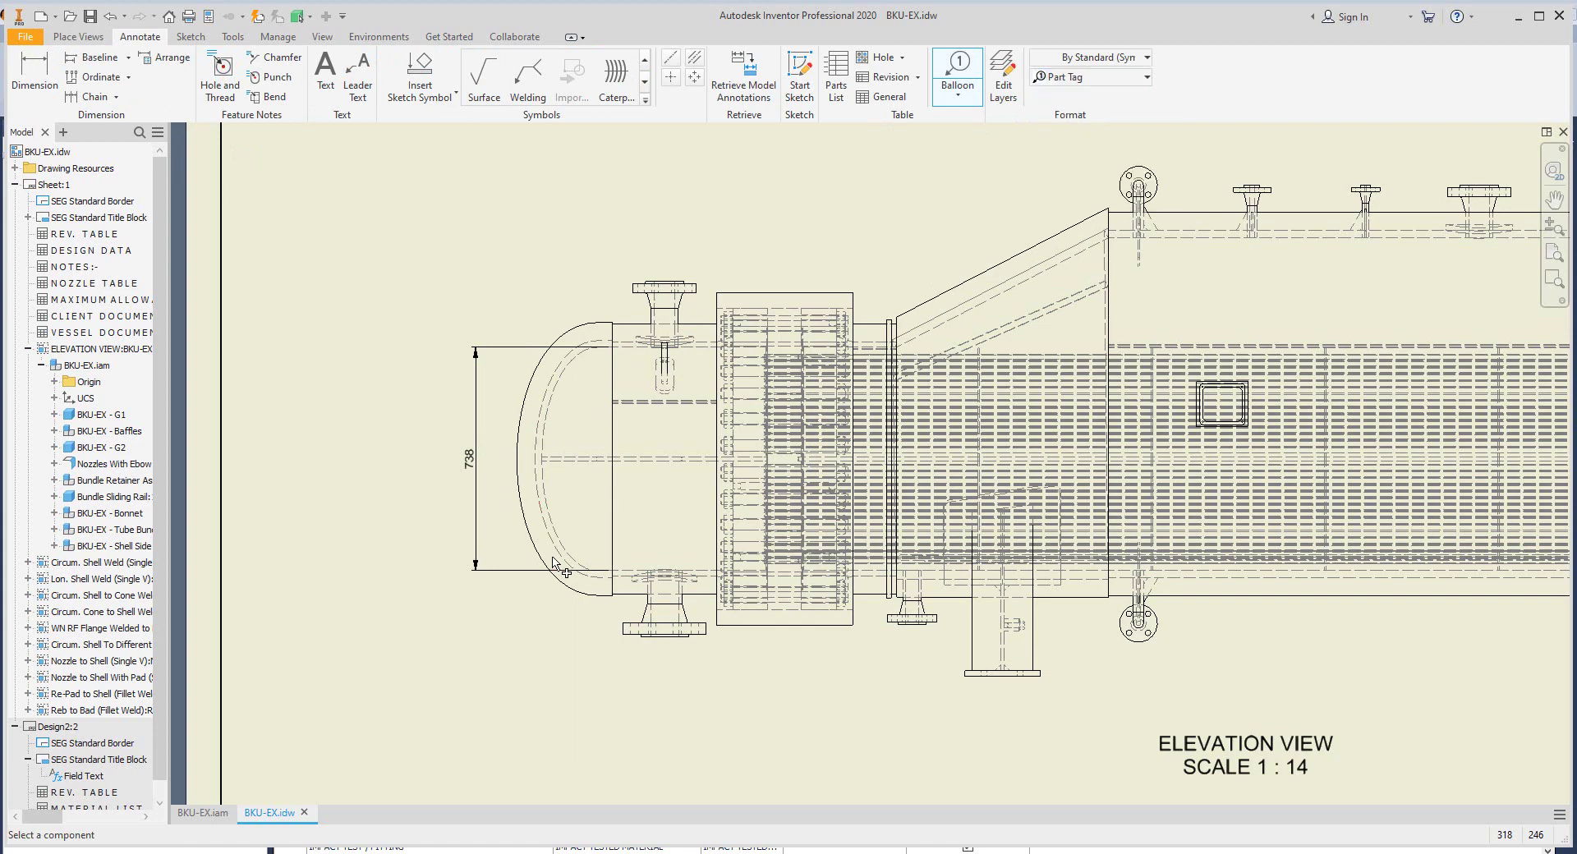
{"action": "left_click", "coordinate": [565, 557]}
{"action": "left_click", "coordinate": [380, 296]}
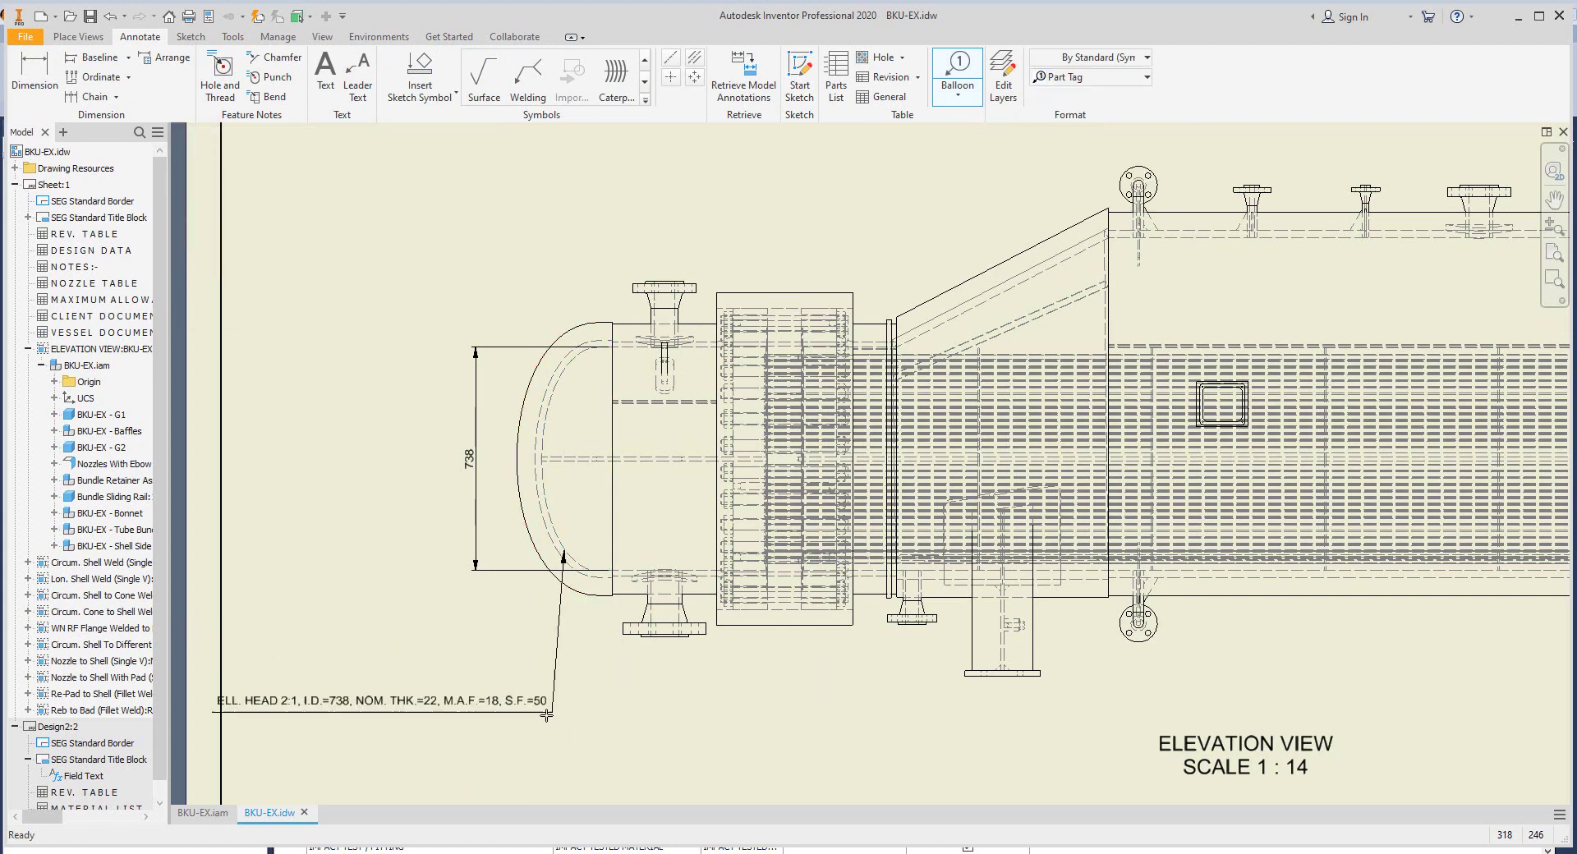
Step: Place the left head's I.D.=738 THK.=22 note and tag the right head I.D.=1100 THK.=20
{"action": "right_click", "coordinate": [574, 762]}
{"action": "left_click", "coordinate": [493, 769]}
{"action": "scroll", "coordinate": [903, 460], "scroll_direction": "down", "scroll_amount": 3}
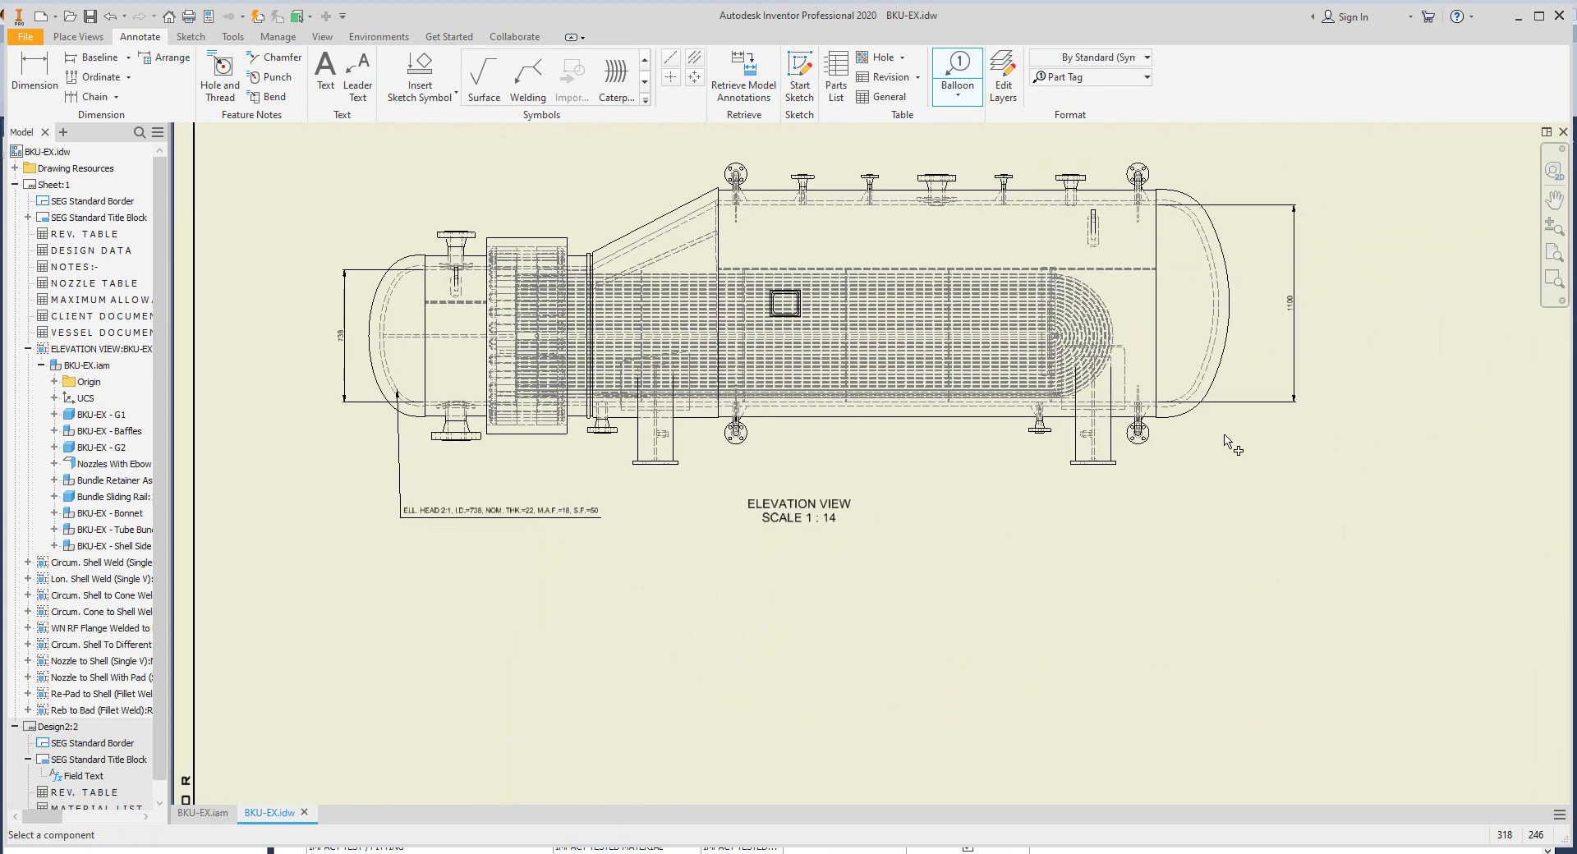
{"action": "left_click", "coordinate": [1195, 384]}
{"action": "left_click", "coordinate": [1219, 511]}
{"action": "right_click", "coordinate": [1219, 510]}
{"action": "left_click", "coordinate": [1166, 523]}
Step: Lower the ELEVATION VIEW title and bring the right head into view for centerlines
{"action": "left_click_drag", "start_coordinate": [798, 504], "coordinate": [813, 618]}
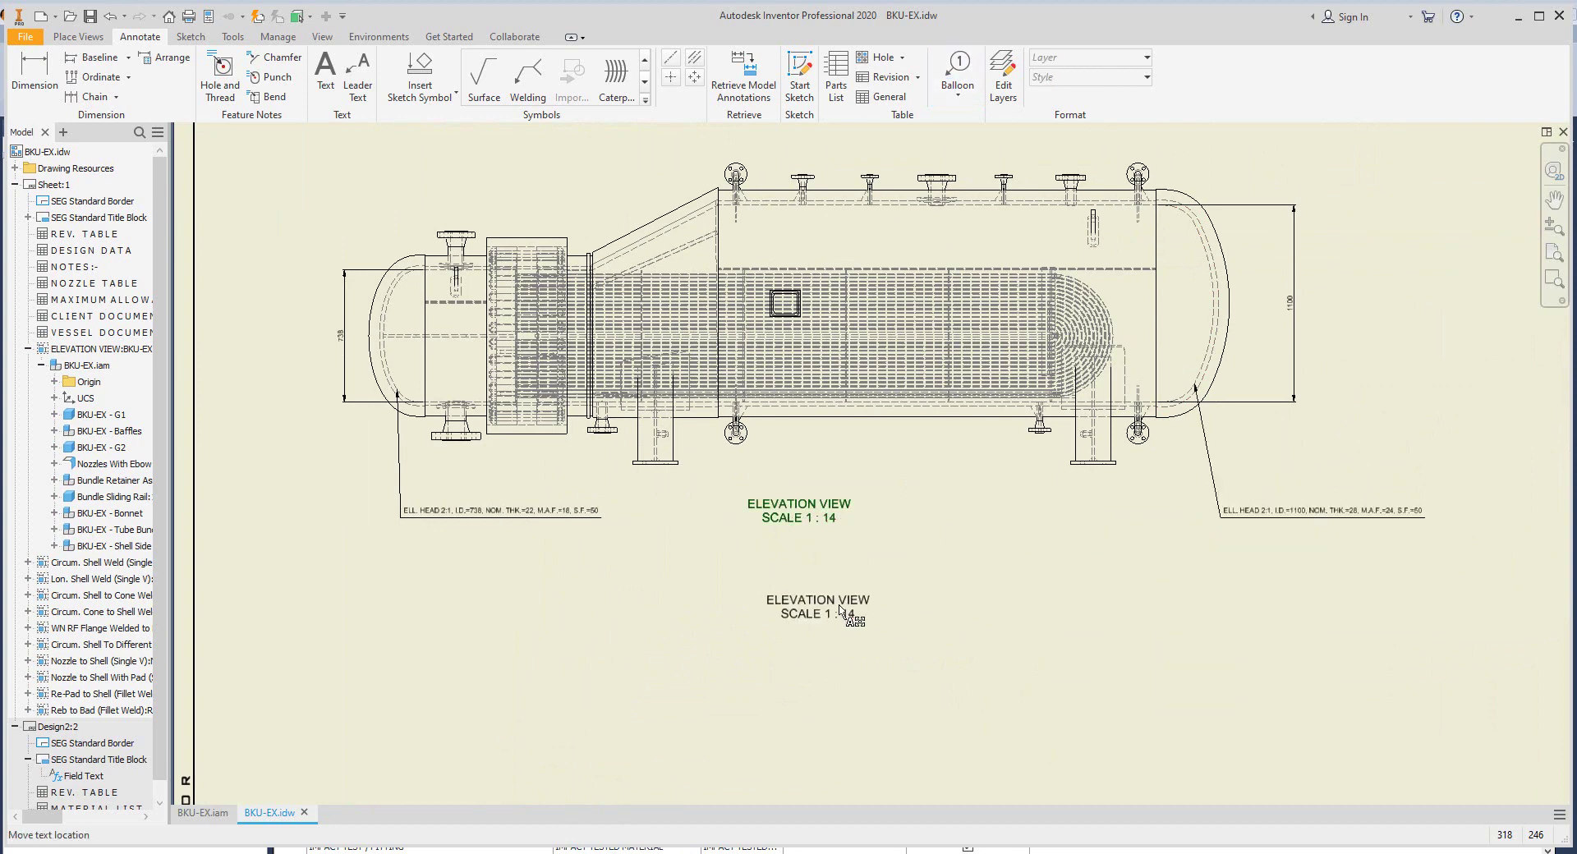
{"action": "left_click", "coordinate": [695, 59]}
{"action": "scroll", "coordinate": [649, 448], "scroll_direction": "up", "scroll_amount": 3}
{"action": "middle_click_drag", "start_coordinate": [1462, 452], "coordinate": [1059, 446]}
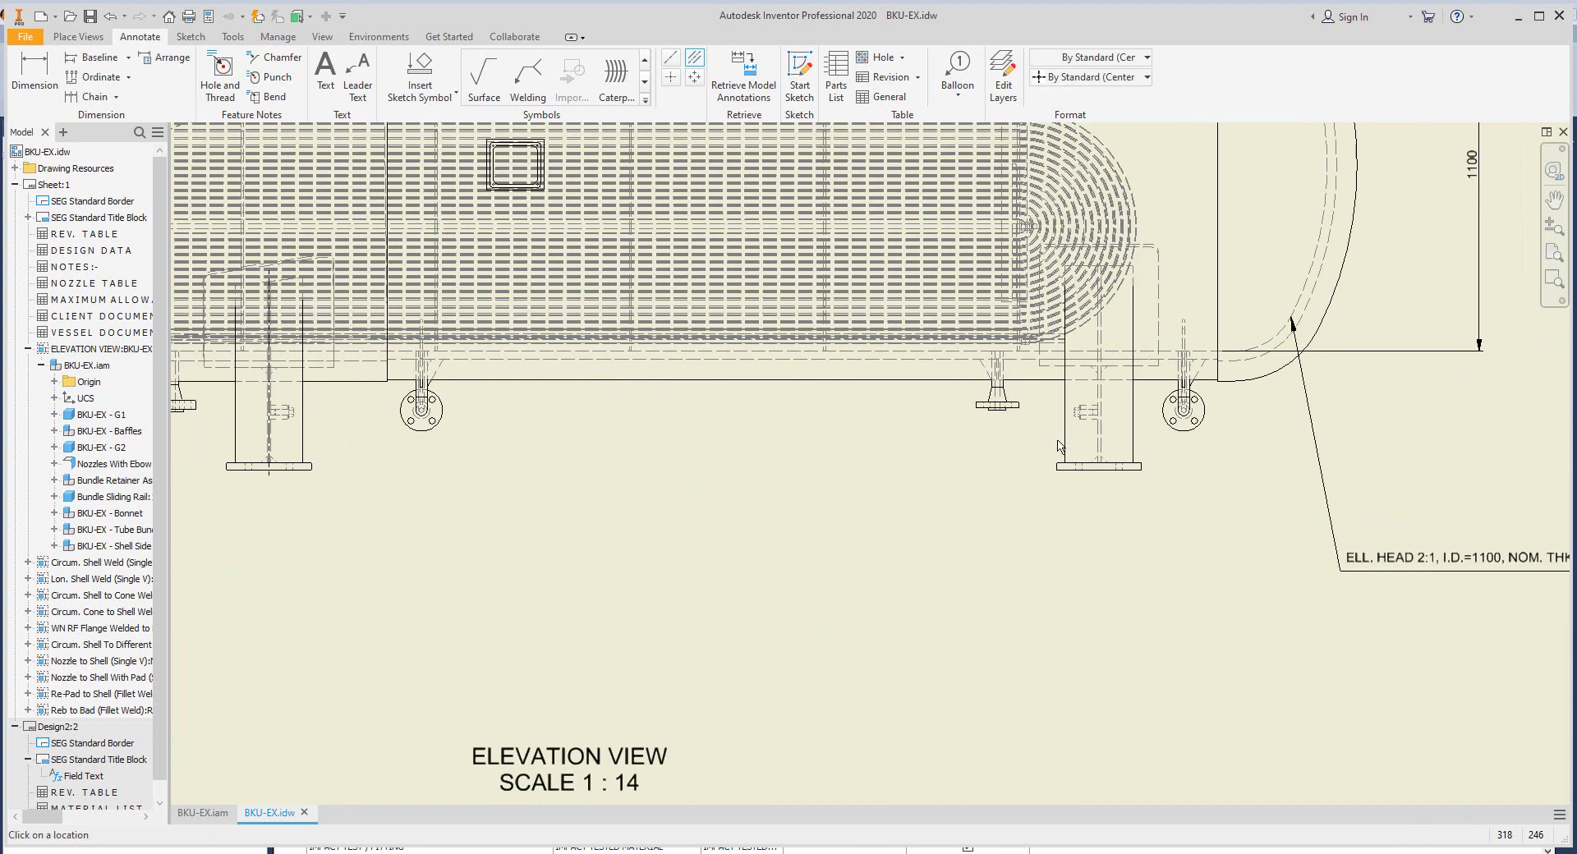
{"action": "scroll", "coordinate": [1008, 381], "scroll_direction": "up", "scroll_amount": 4}
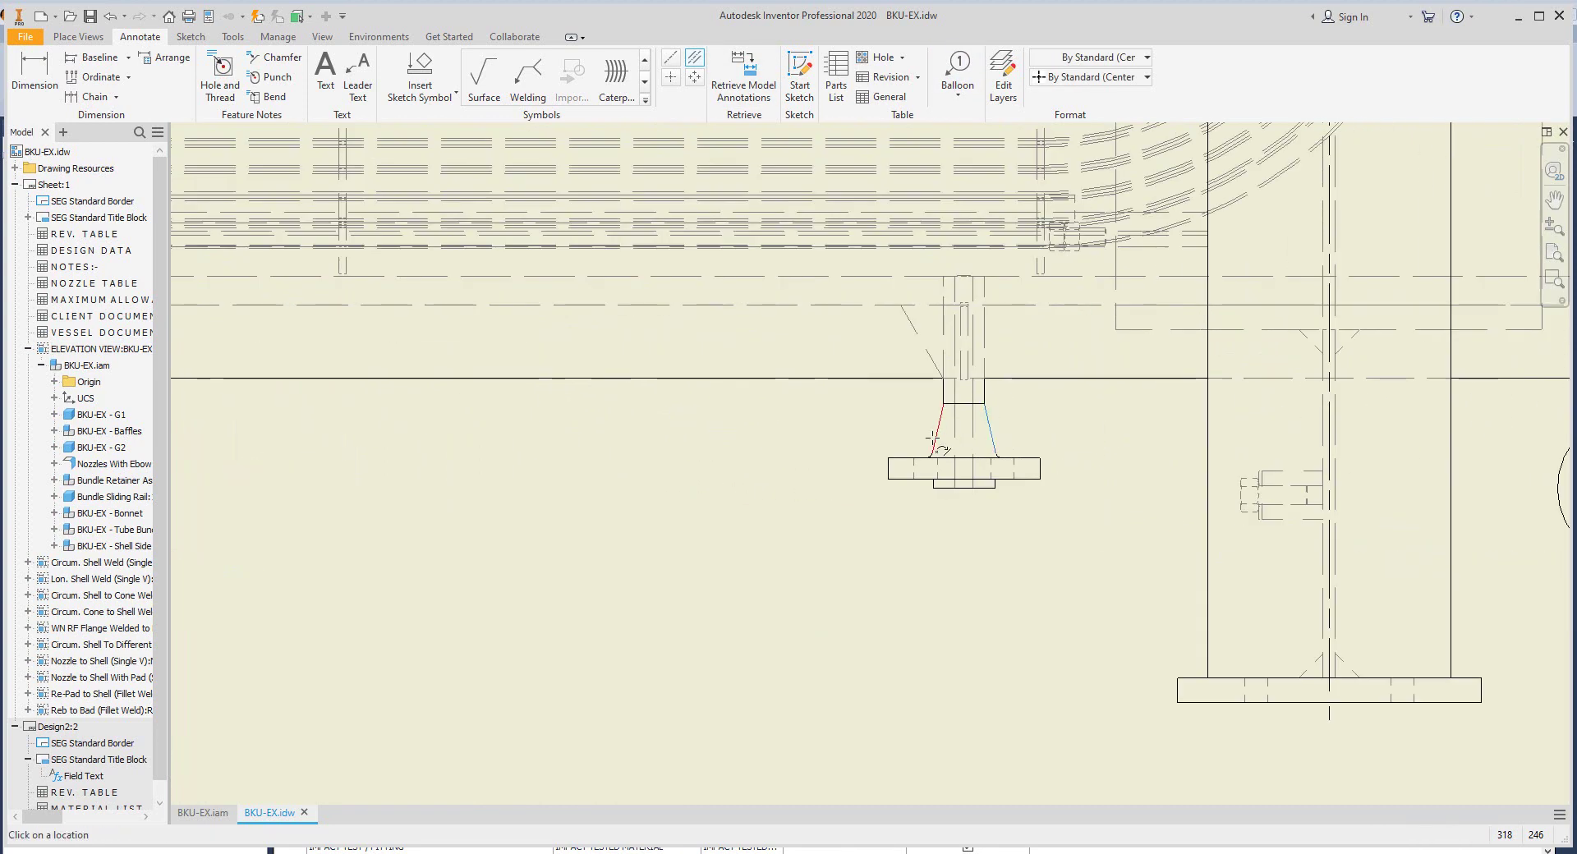
{"action": "scroll", "coordinate": [933, 440], "scroll_direction": "down", "scroll_amount": 3}
{"action": "scroll", "coordinate": [903, 460], "scroll_direction": "down", "scroll_amount": 2}
{"action": "scroll", "coordinate": [813, 519], "scroll_direction": "up", "scroll_amount": 5}
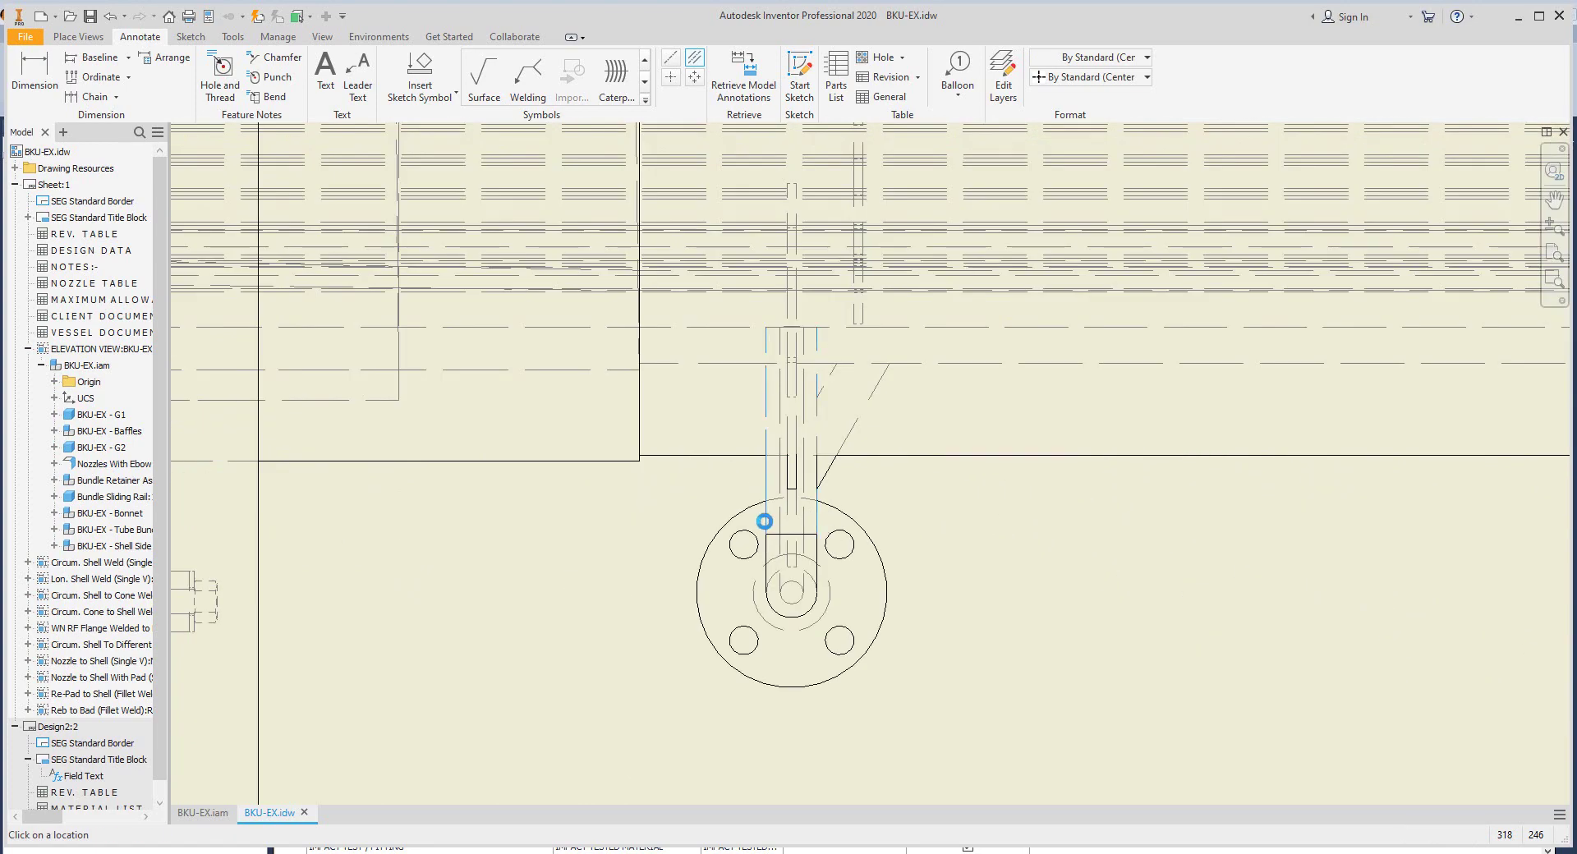
{"action": "scroll", "coordinate": [764, 521], "scroll_direction": "down", "scroll_amount": 2}
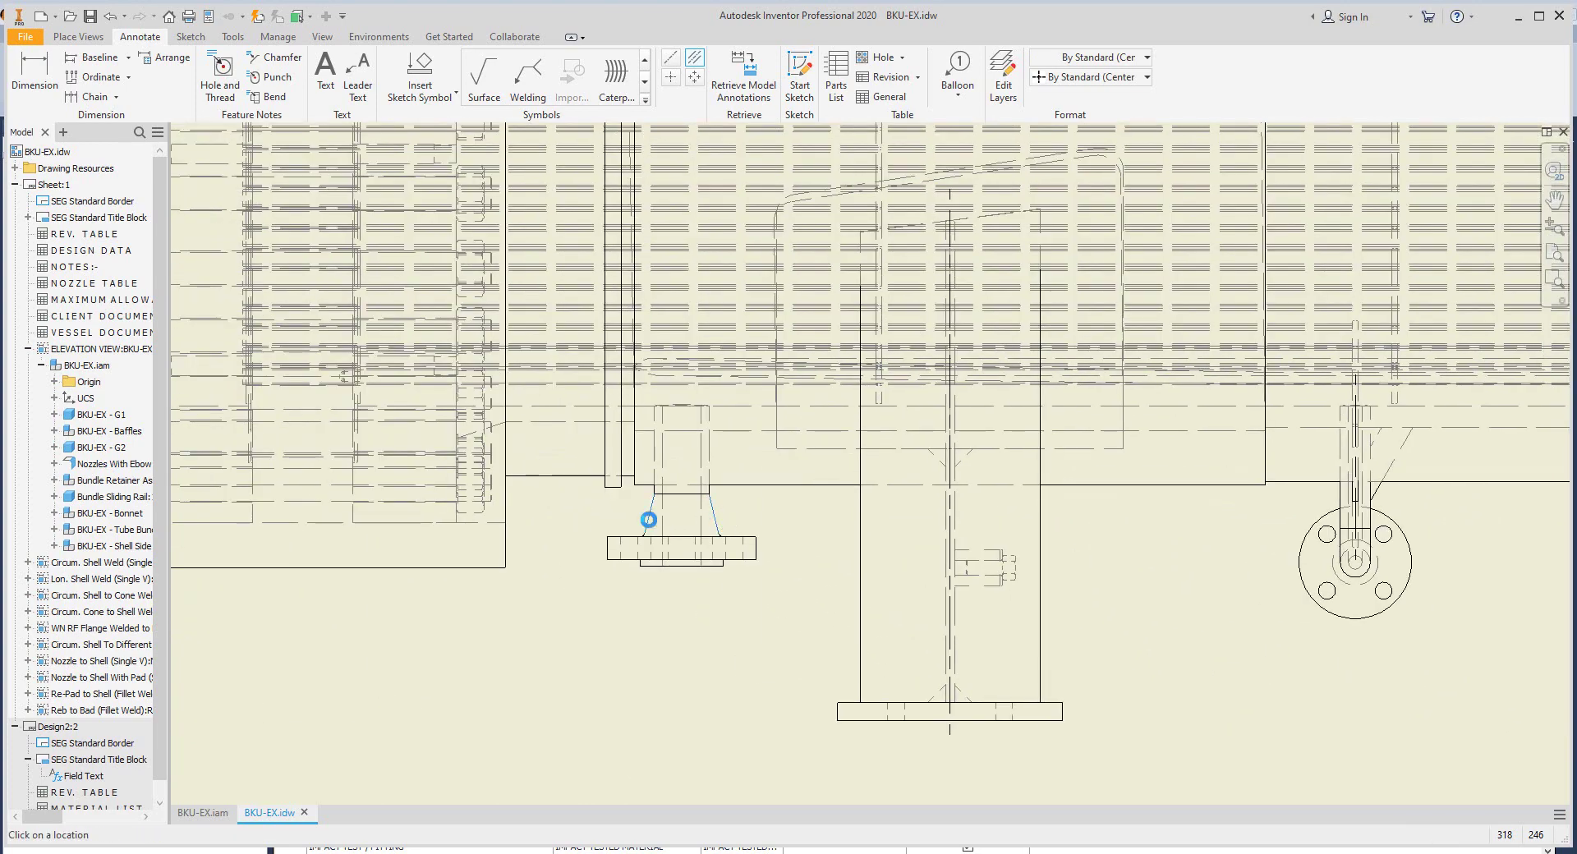
{"action": "scroll", "coordinate": [648, 520], "scroll_direction": "down", "scroll_amount": 2}
{"action": "scroll", "coordinate": [314, 603], "scroll_direction": "up", "scroll_amount": 3}
{"action": "scroll", "coordinate": [356, 594], "scroll_direction": "down", "scroll_amount": 2}
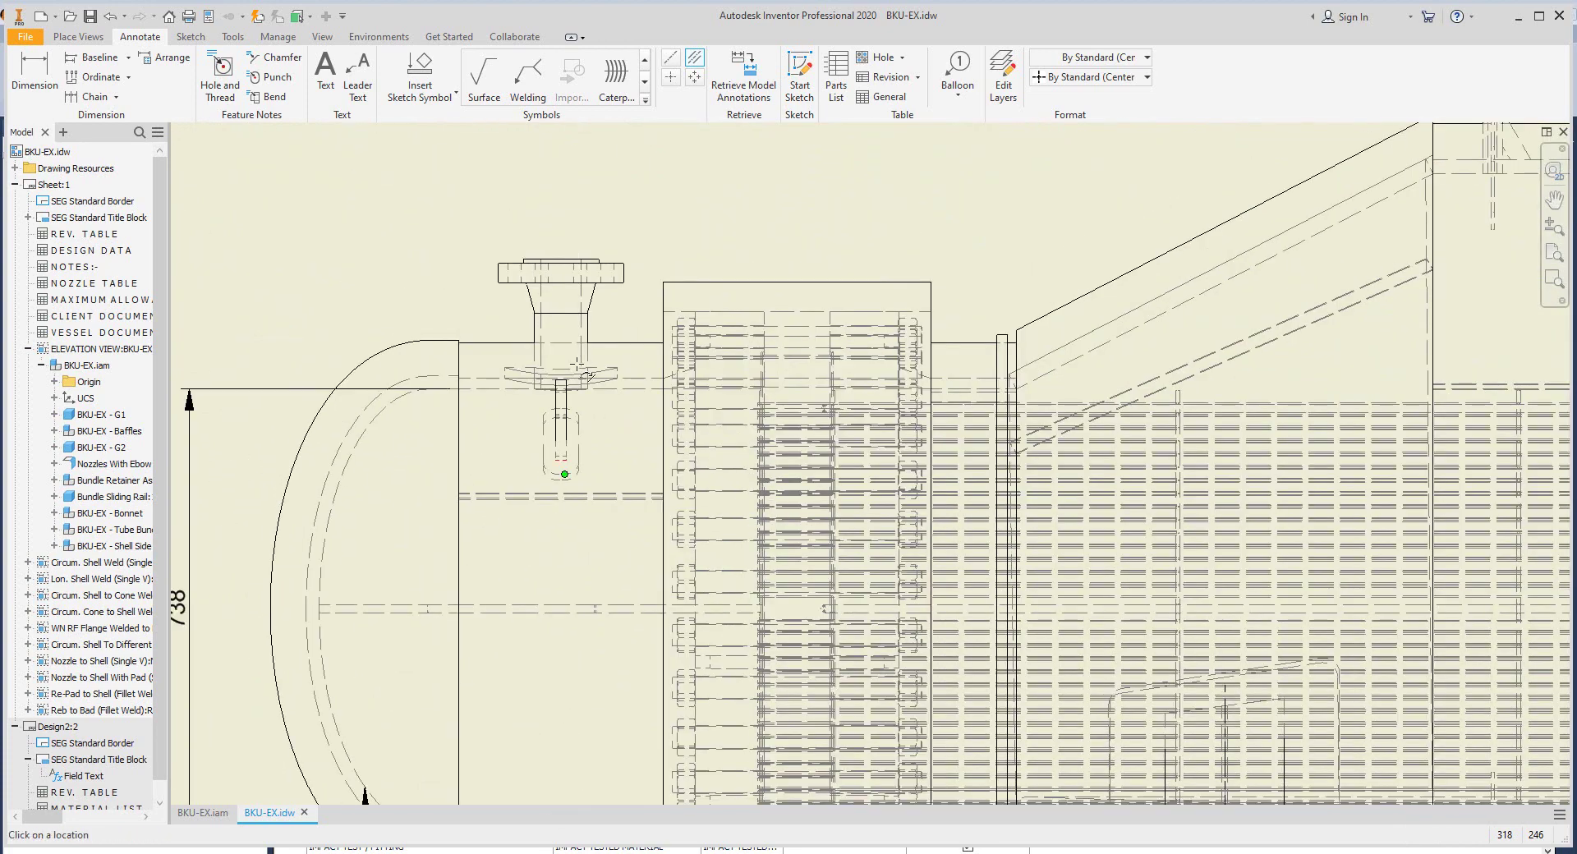
{"action": "scroll", "coordinate": [605, 289], "scroll_direction": "up", "scroll_amount": 2}
{"action": "scroll", "coordinate": [476, 275], "scroll_direction": "down", "scroll_amount": 2}
{"action": "scroll", "coordinate": [561, 423], "scroll_direction": "up", "scroll_amount": 3}
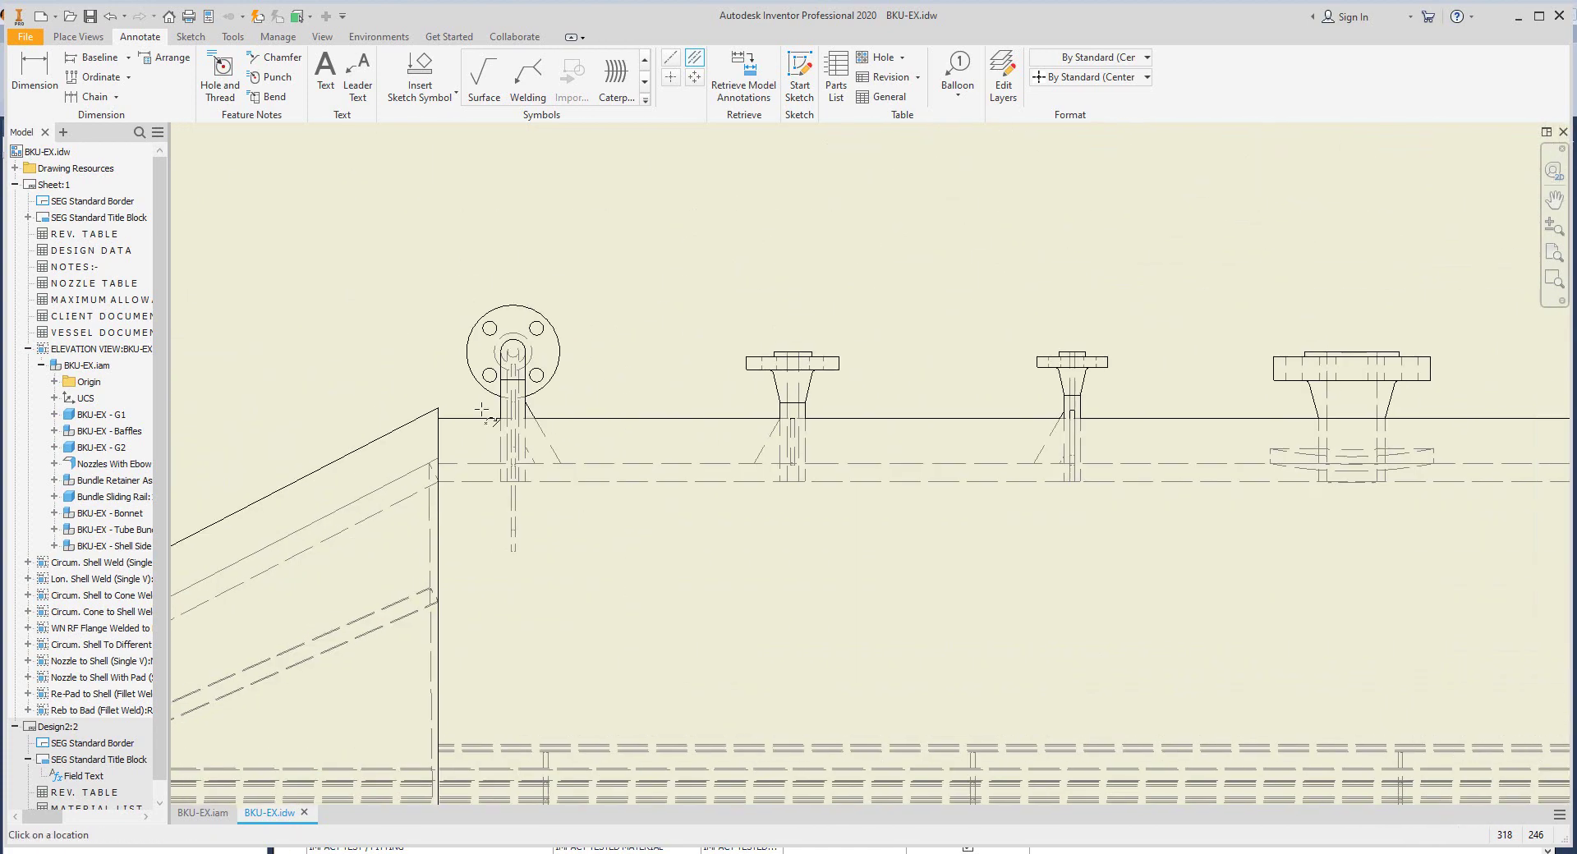
Step: Place bisector centerlines through the nozzle flange edge pairs and finish the command
{"action": "left_click", "coordinate": [1039, 384]}
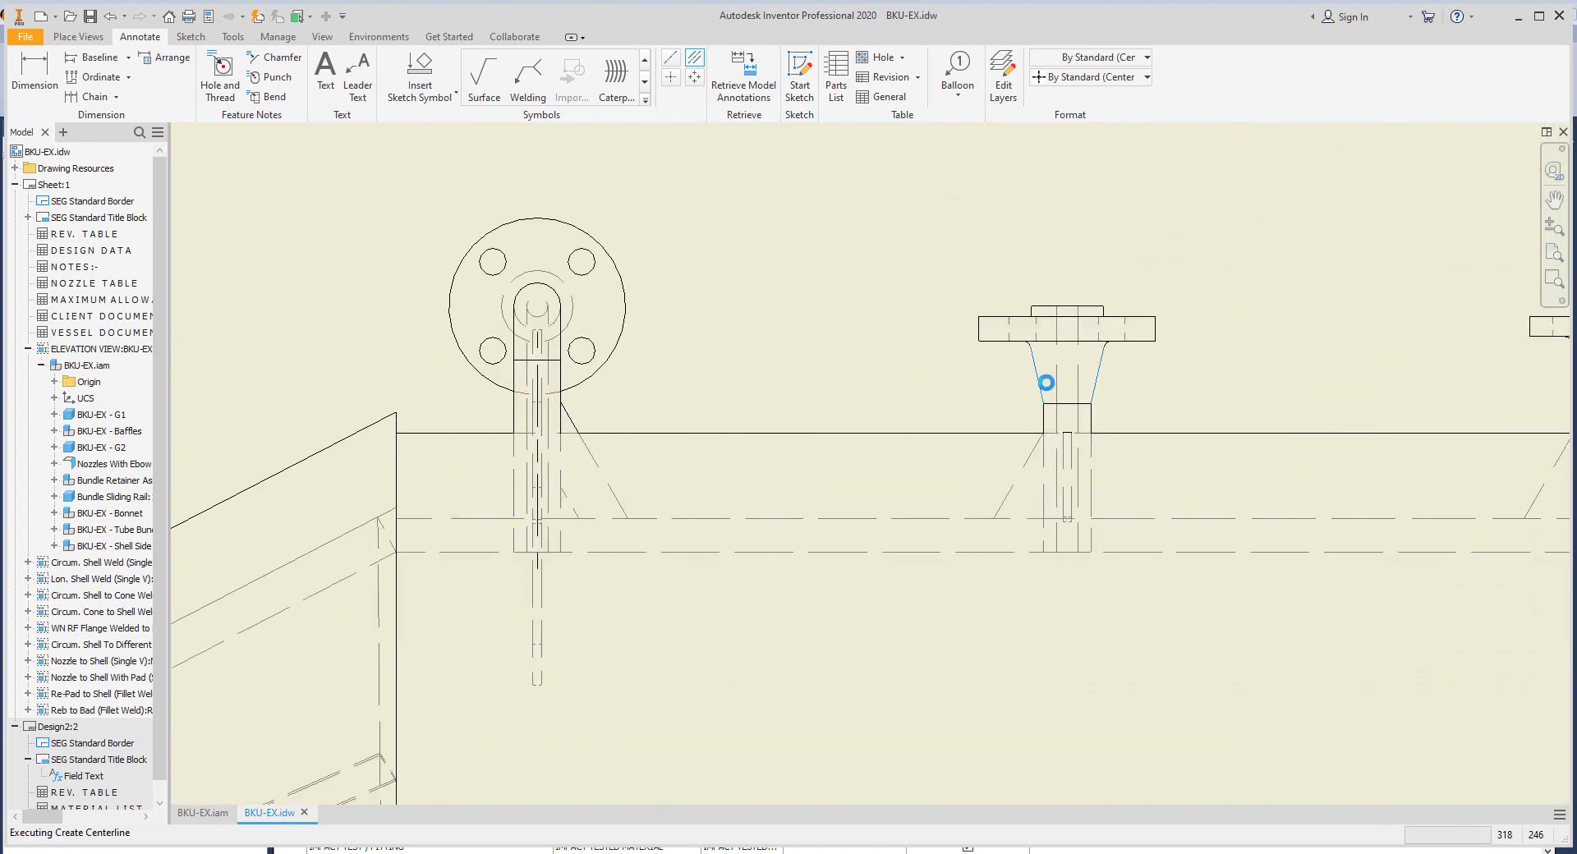
{"action": "scroll", "coordinate": [1042, 380], "scroll_direction": "down", "scroll_amount": 2}
{"action": "scroll", "coordinate": [901, 408], "scroll_direction": "up", "scroll_amount": 2}
{"action": "scroll", "coordinate": [1141, 420], "scroll_direction": "down", "scroll_amount": 1}
{"action": "scroll", "coordinate": [950, 388], "scroll_direction": "up", "scroll_amount": 1}
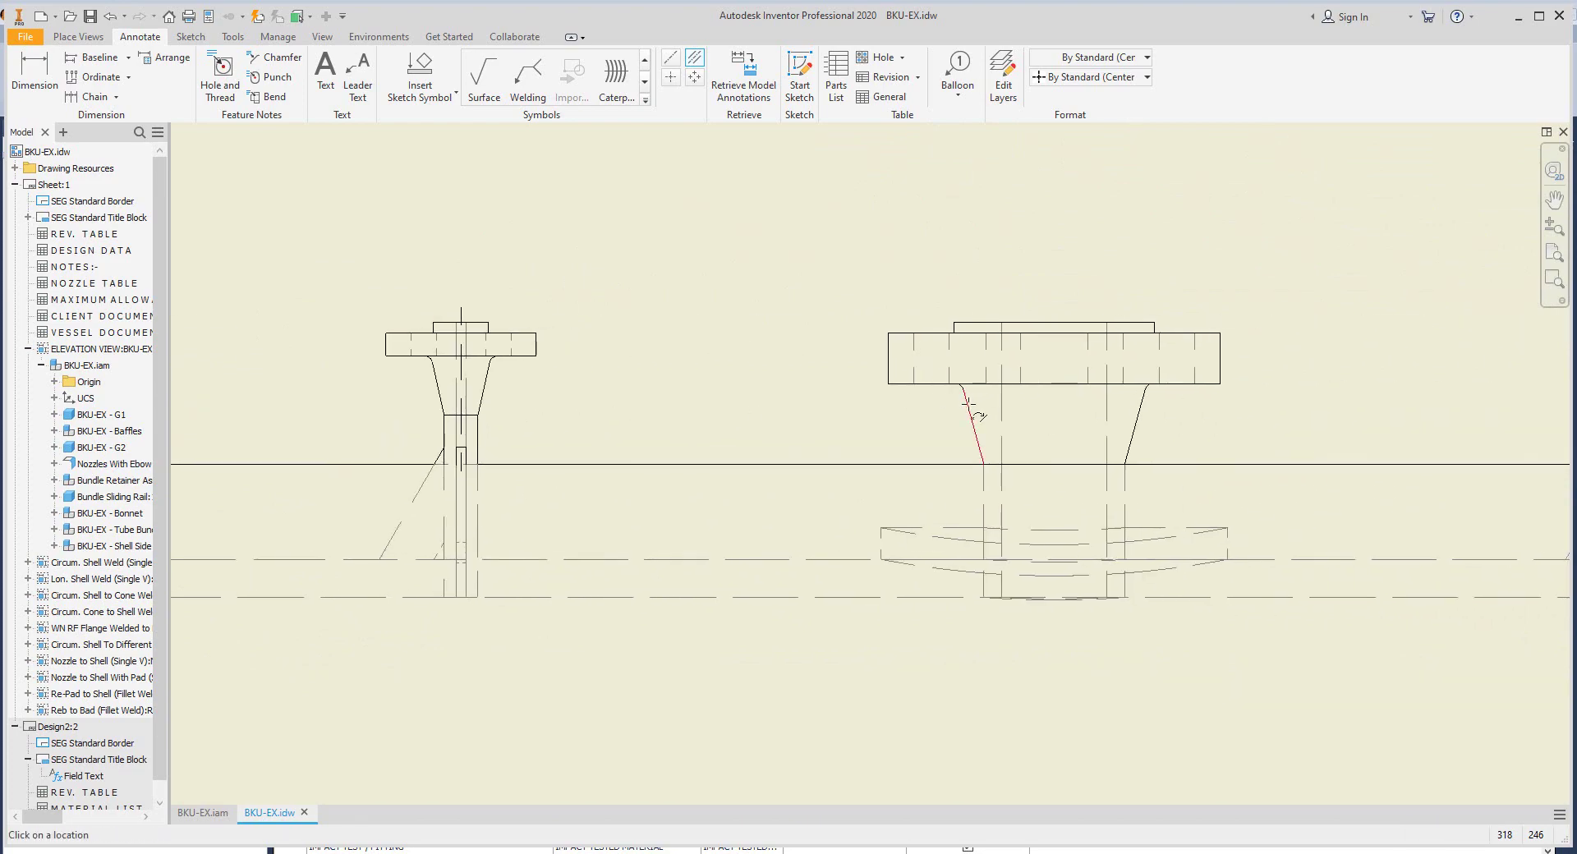
{"action": "scroll", "coordinate": [1126, 411], "scroll_direction": "down", "scroll_amount": 2}
{"action": "scroll", "coordinate": [826, 386], "scroll_direction": "up", "scroll_amount": 2}
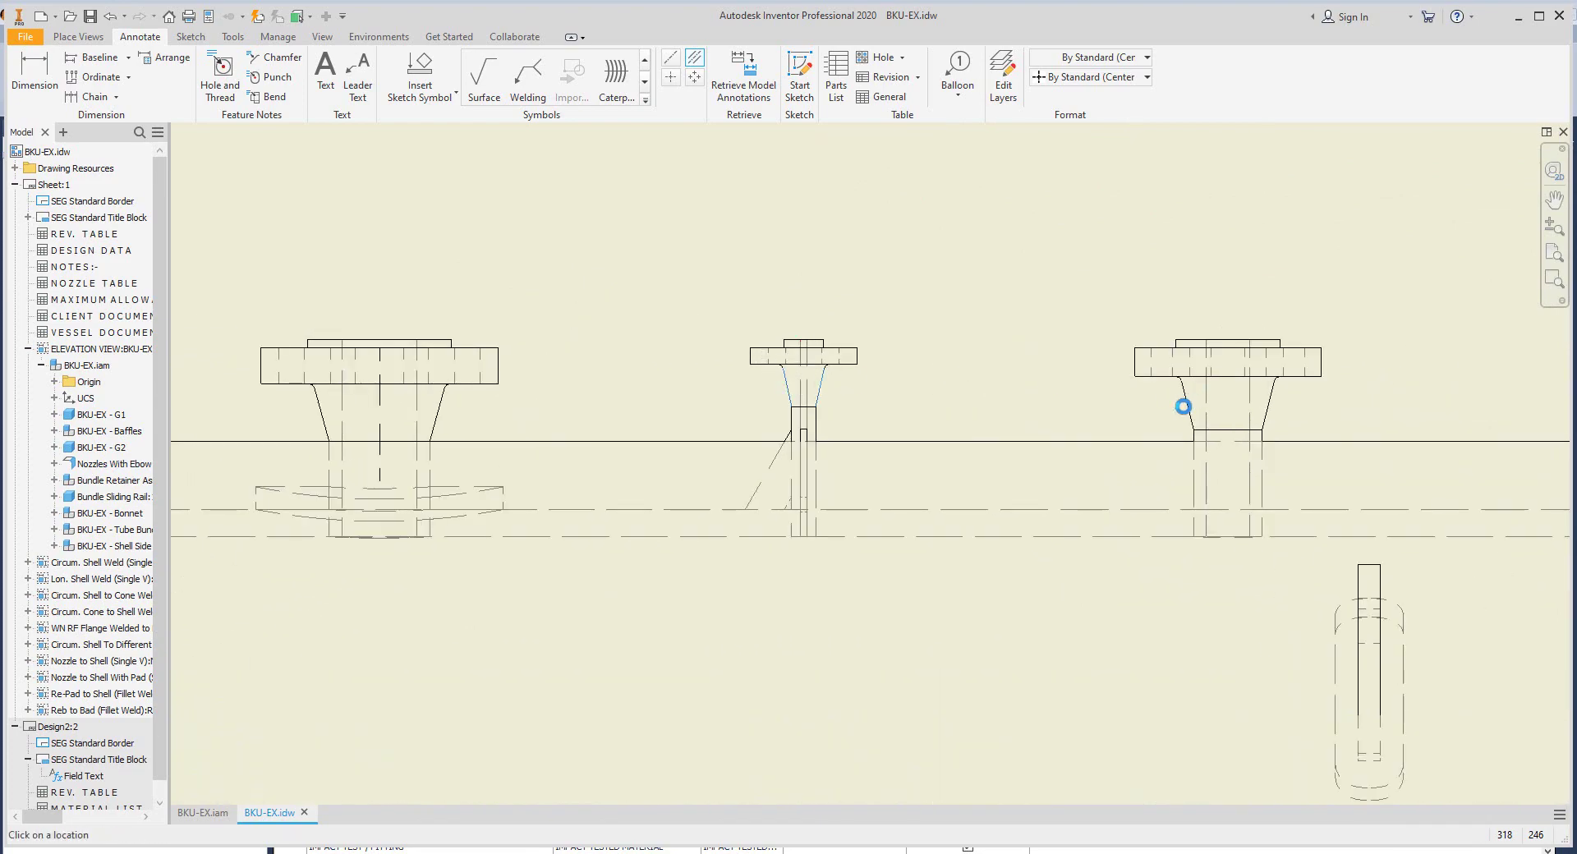
{"action": "scroll", "coordinate": [1270, 417], "scroll_direction": "down", "scroll_amount": 1}
{"action": "scroll", "coordinate": [1066, 397], "scroll_direction": "down", "scroll_amount": 1}
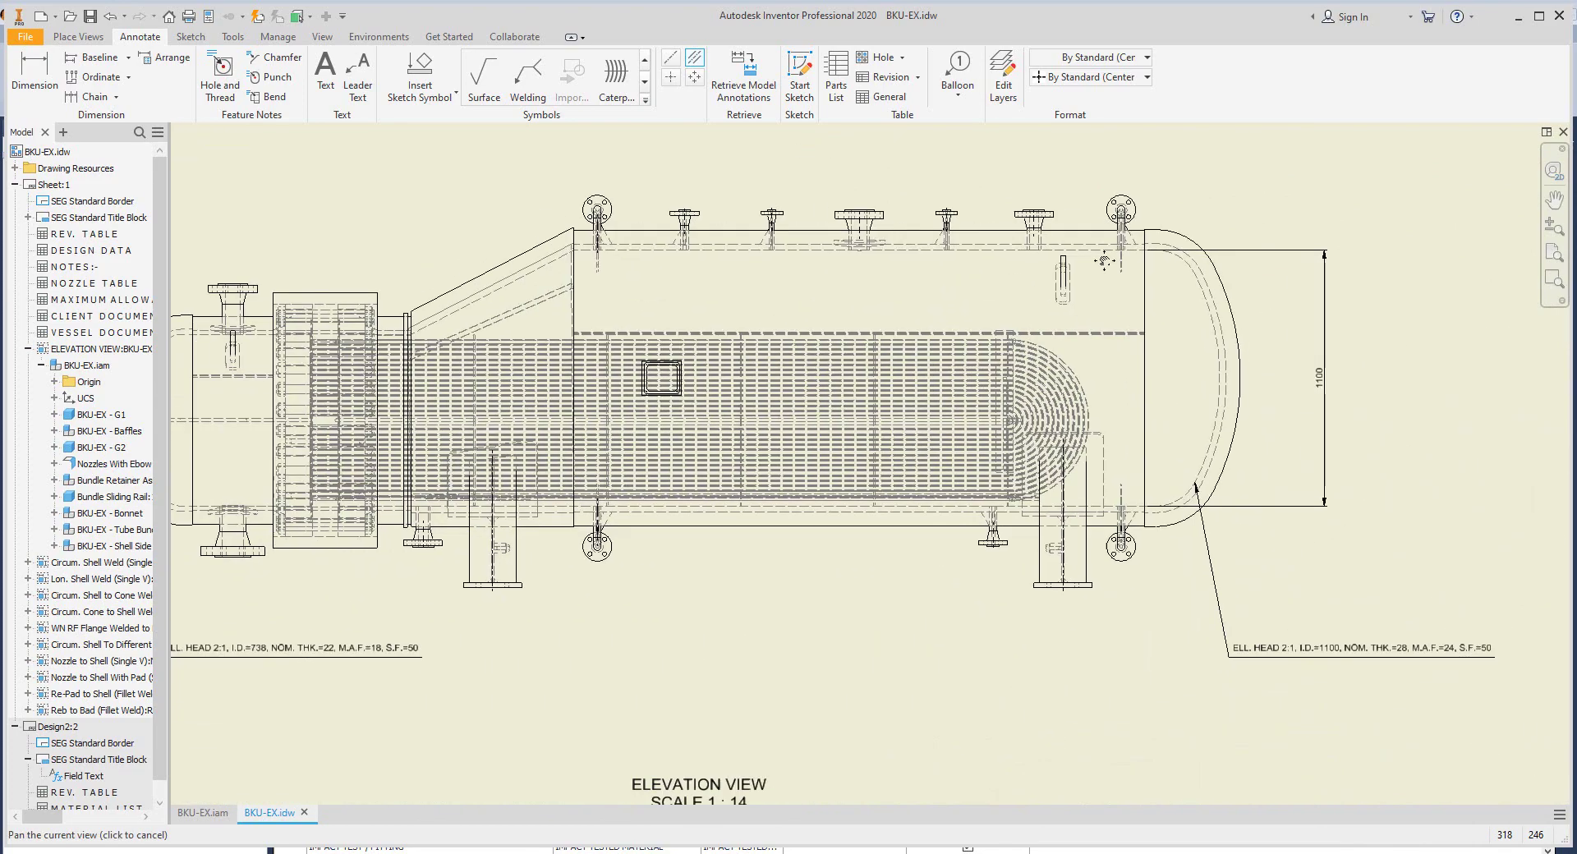
{"action": "scroll", "coordinate": [1117, 310], "scroll_direction": "up", "scroll_amount": 2}
{"action": "scroll", "coordinate": [1051, 318], "scroll_direction": "down", "scroll_amount": 2}
{"action": "scroll", "coordinate": [441, 371], "scroll_direction": "up", "scroll_amount": 3}
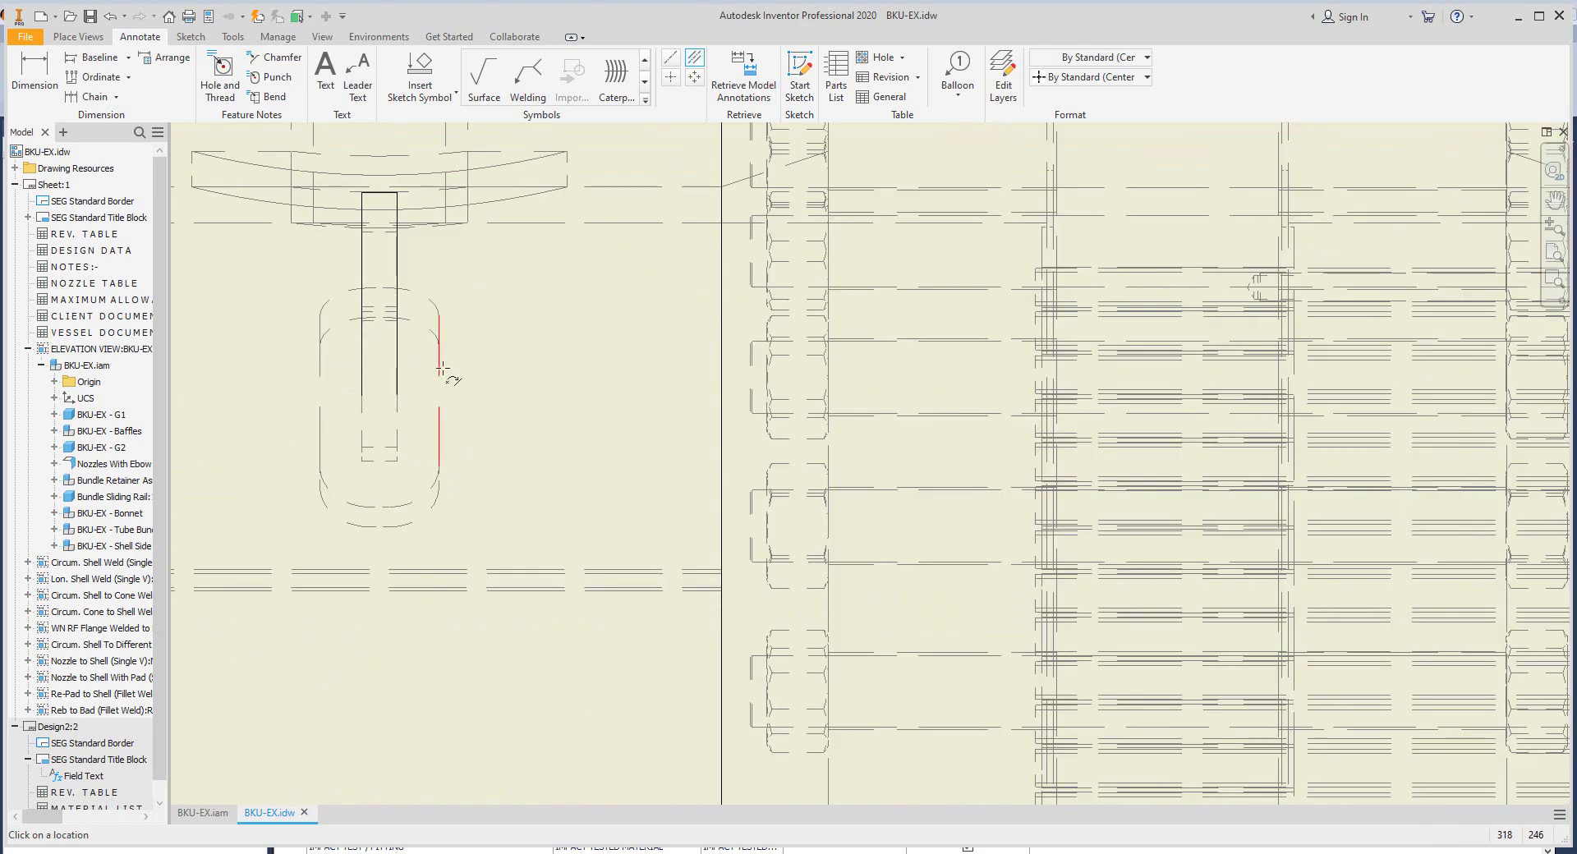
{"action": "scroll", "coordinate": [633, 398], "scroll_direction": "down", "scroll_amount": 2}
{"action": "scroll", "coordinate": [939, 419], "scroll_direction": "up", "scroll_amount": 3}
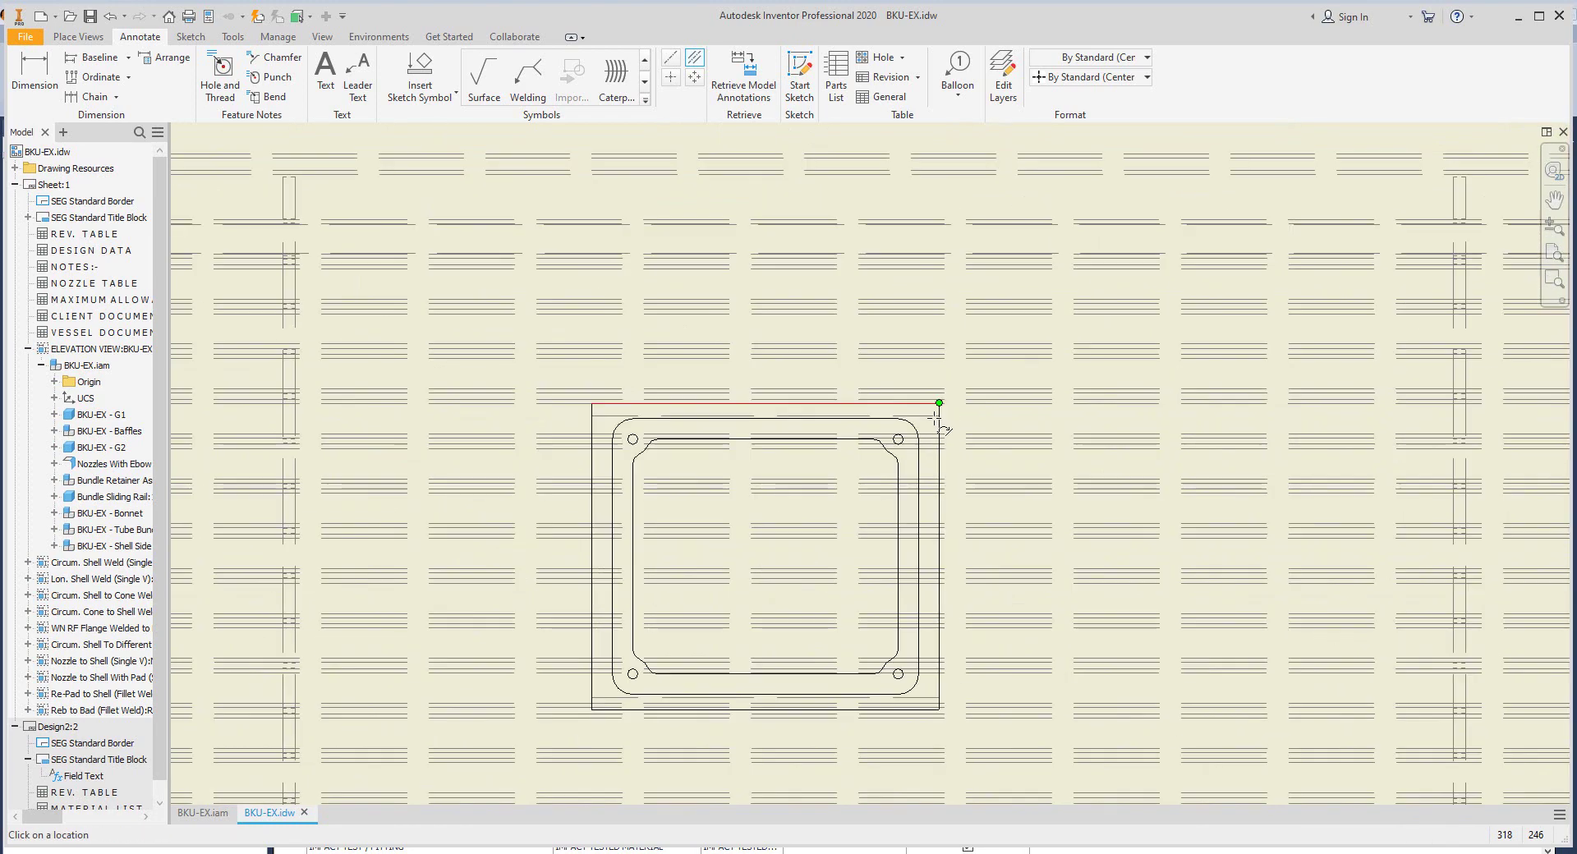
{"action": "scroll", "coordinate": [655, 459], "scroll_direction": "down", "scroll_amount": 2}
{"action": "scroll", "coordinate": [655, 459], "scroll_direction": "down", "scroll_amount": 1}
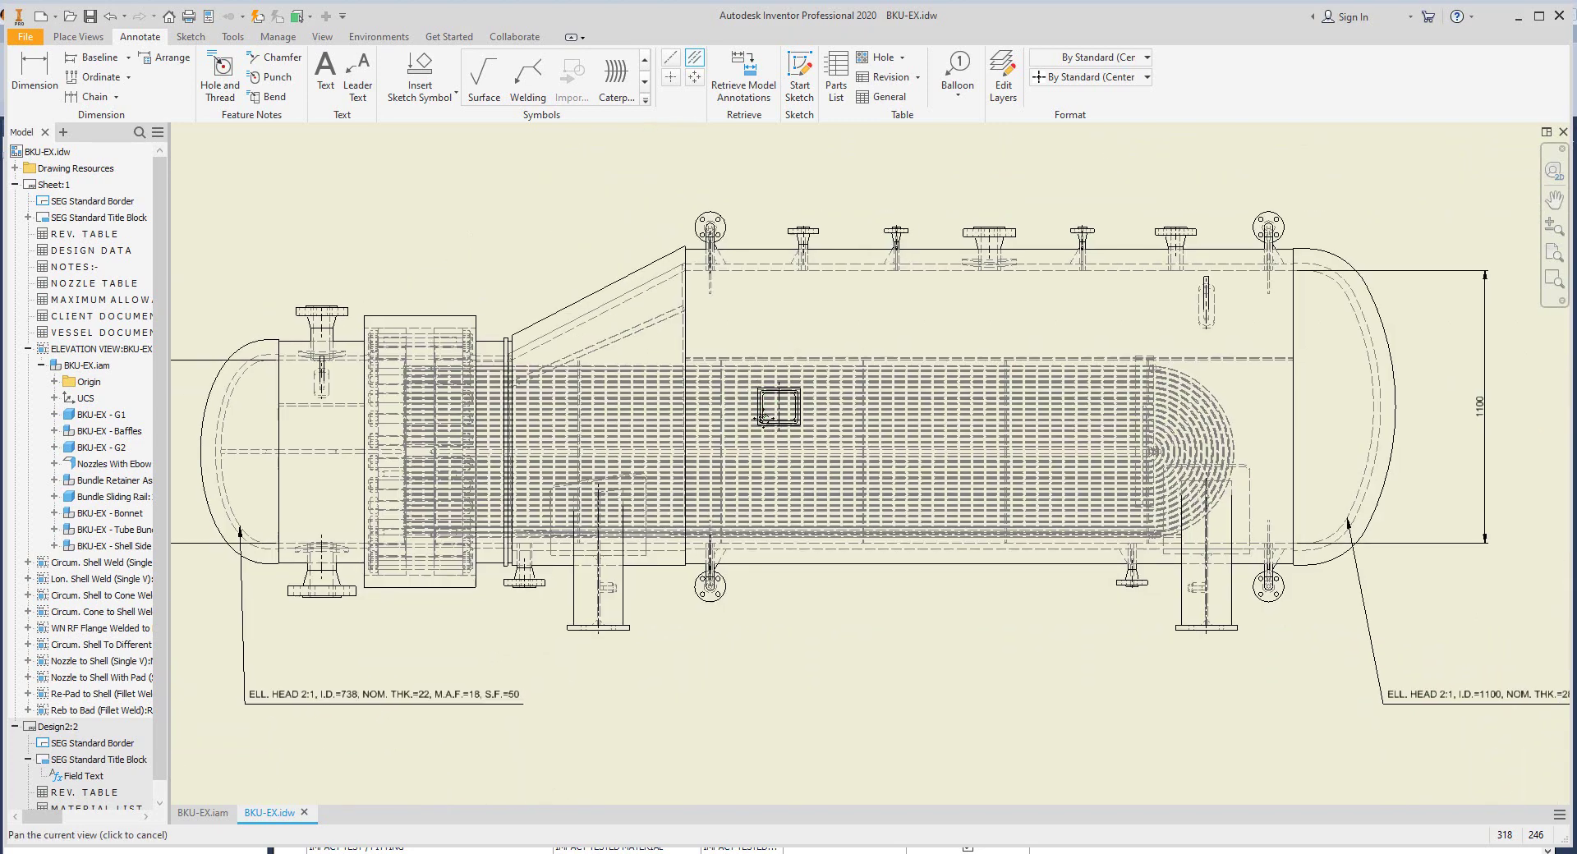
{"action": "right_click", "coordinate": [809, 395]}
Step: Hide BKU-EX - Bonnet's Insulation-1 part so the left head shows without insulation
{"action": "key", "text": "Escape"}
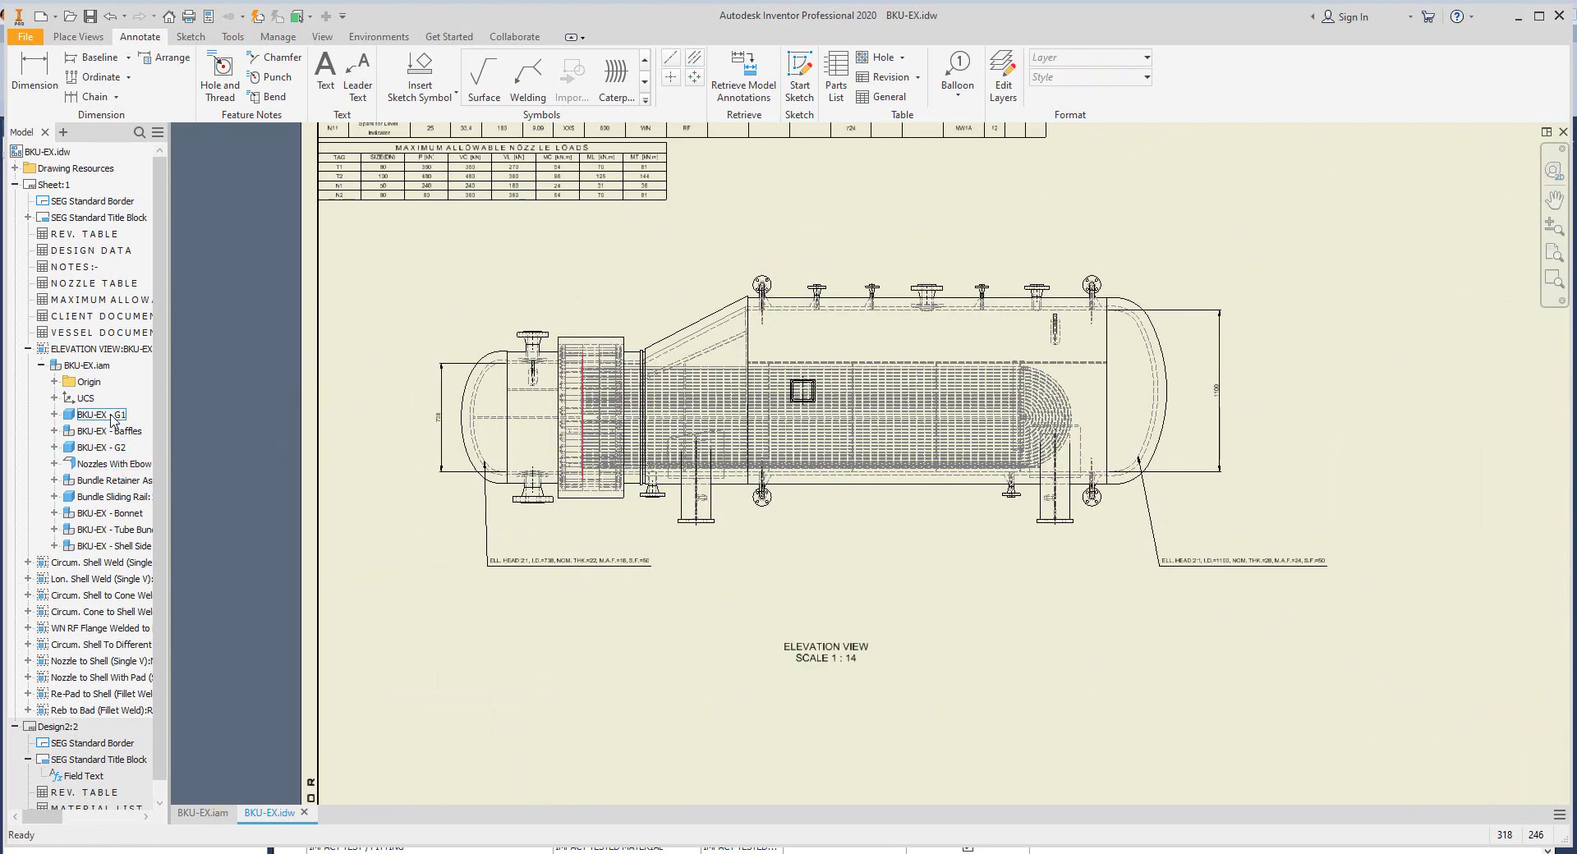
{"action": "left_click", "coordinate": [109, 513]}
{"action": "left_click", "coordinate": [55, 512]}
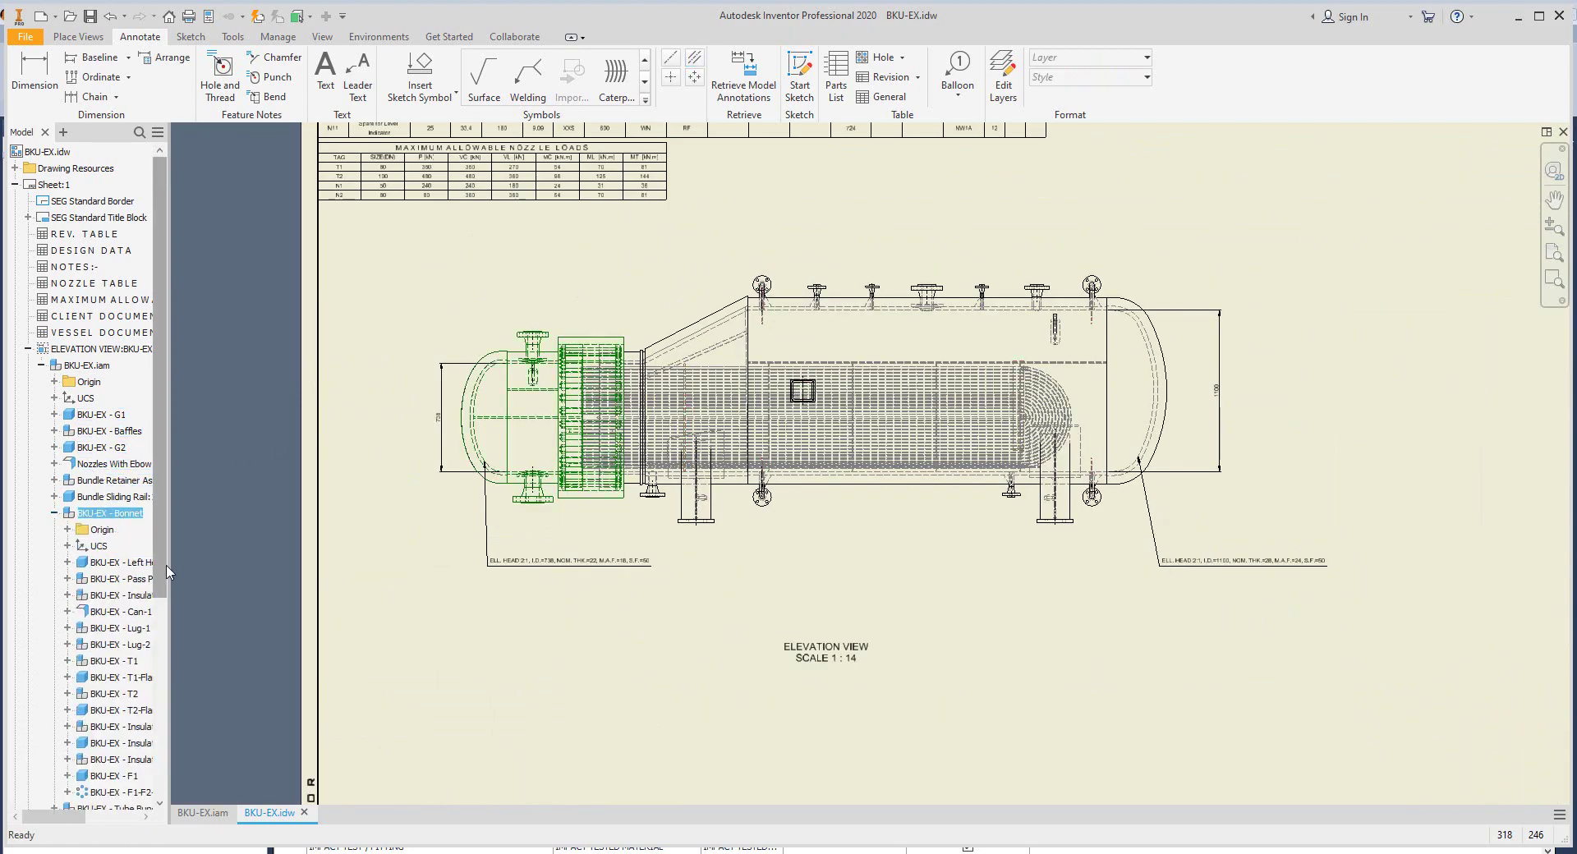
{"action": "left_click_drag", "start_coordinate": [167, 572], "coordinate": [238, 572]}
{"action": "scroll", "coordinate": [124, 493], "scroll_direction": "down", "scroll_amount": 3}
{"action": "right_click", "coordinate": [156, 448]}
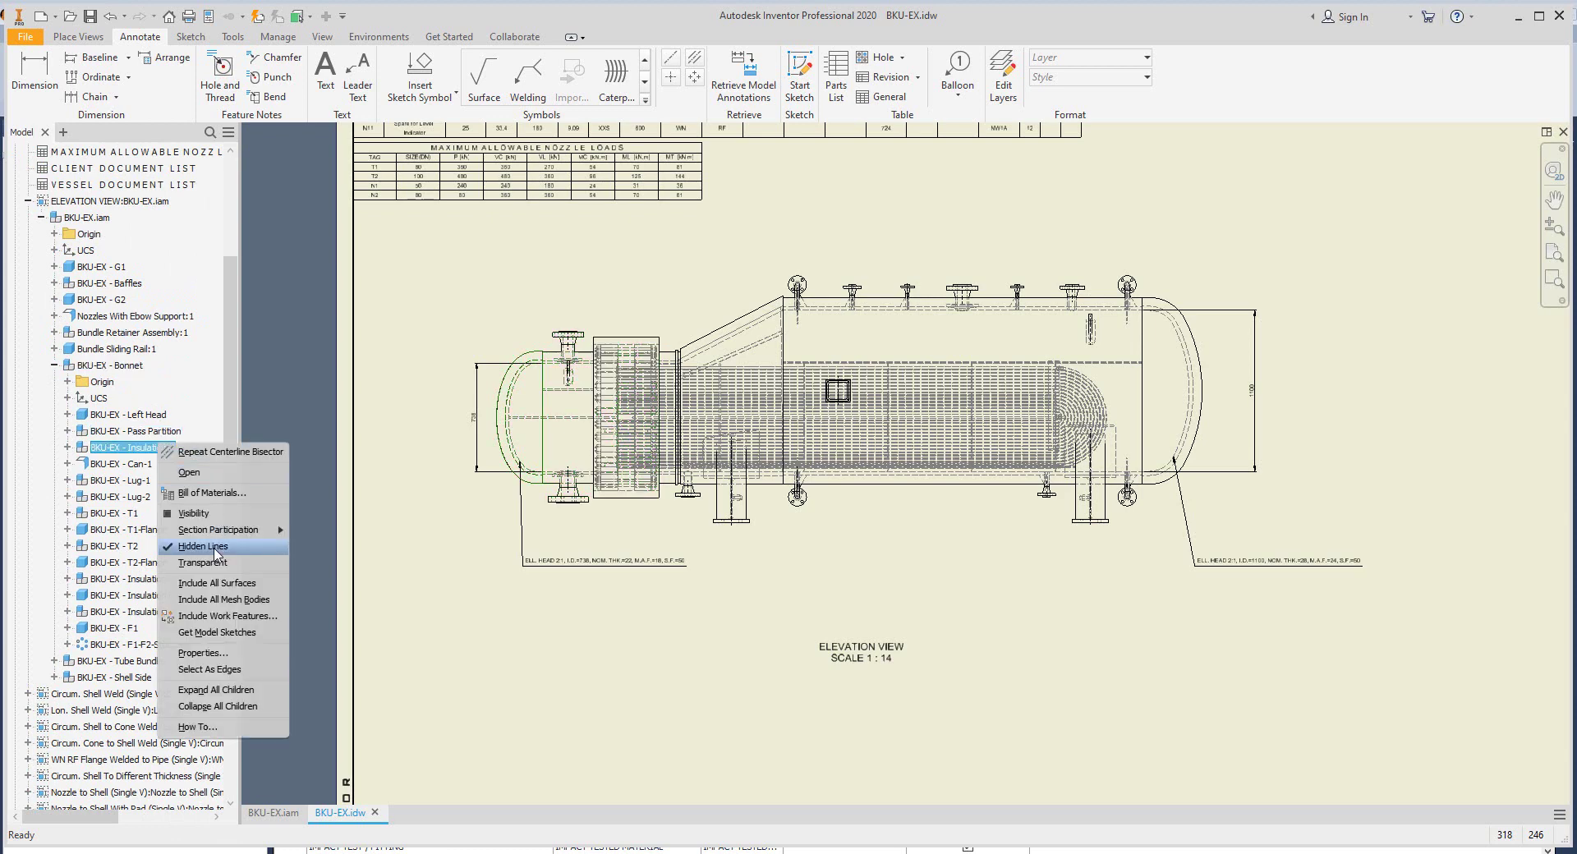
{"action": "left_click", "coordinate": [193, 513]}
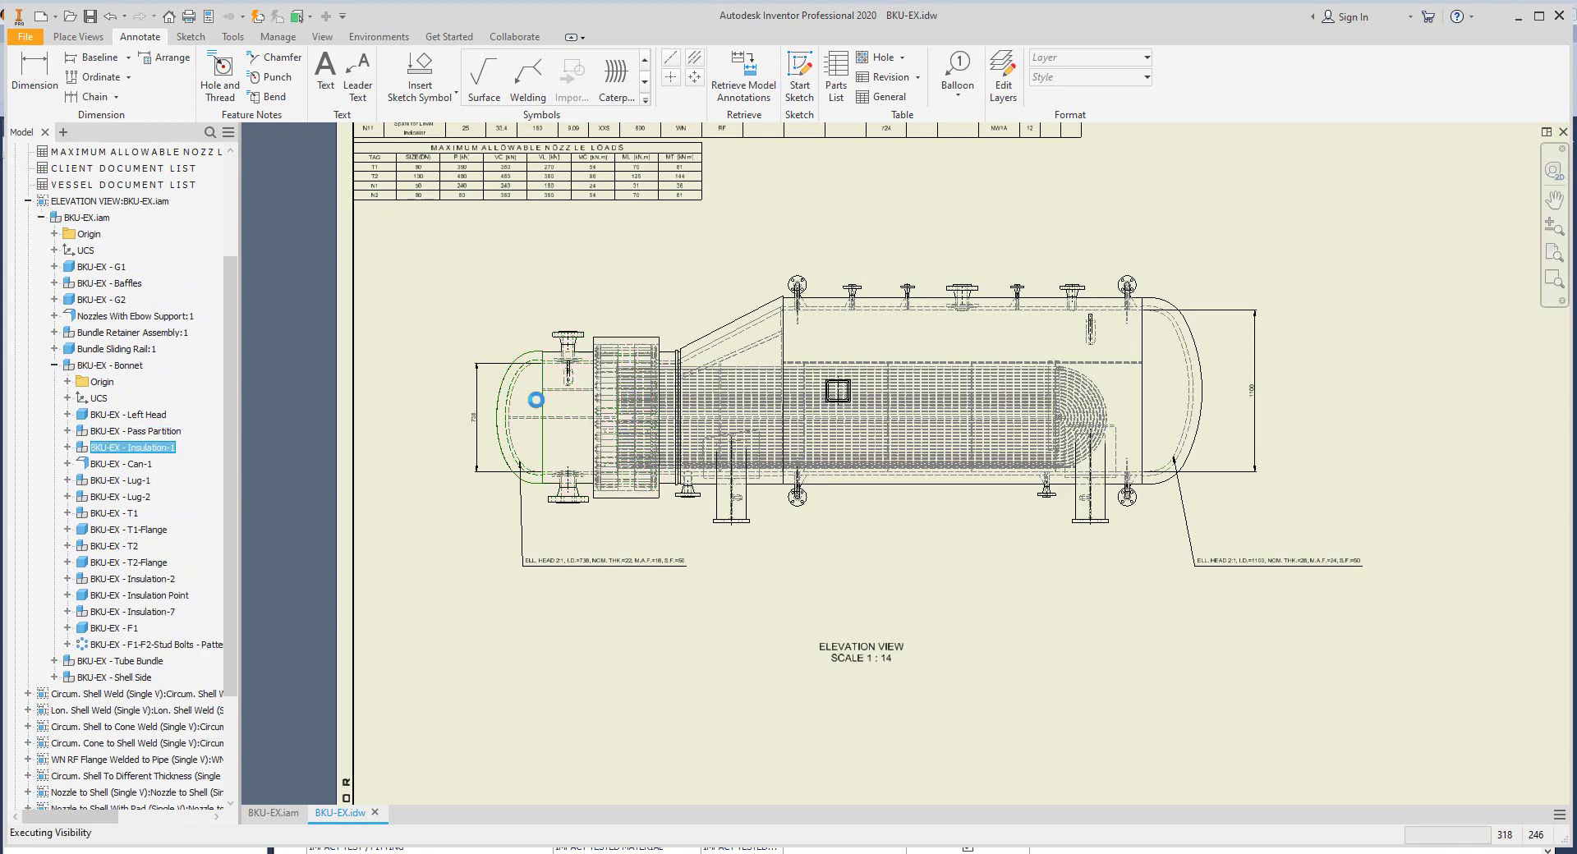
{"action": "right_click", "coordinate": [158, 447]}
{"action": "left_click", "coordinate": [215, 515]}
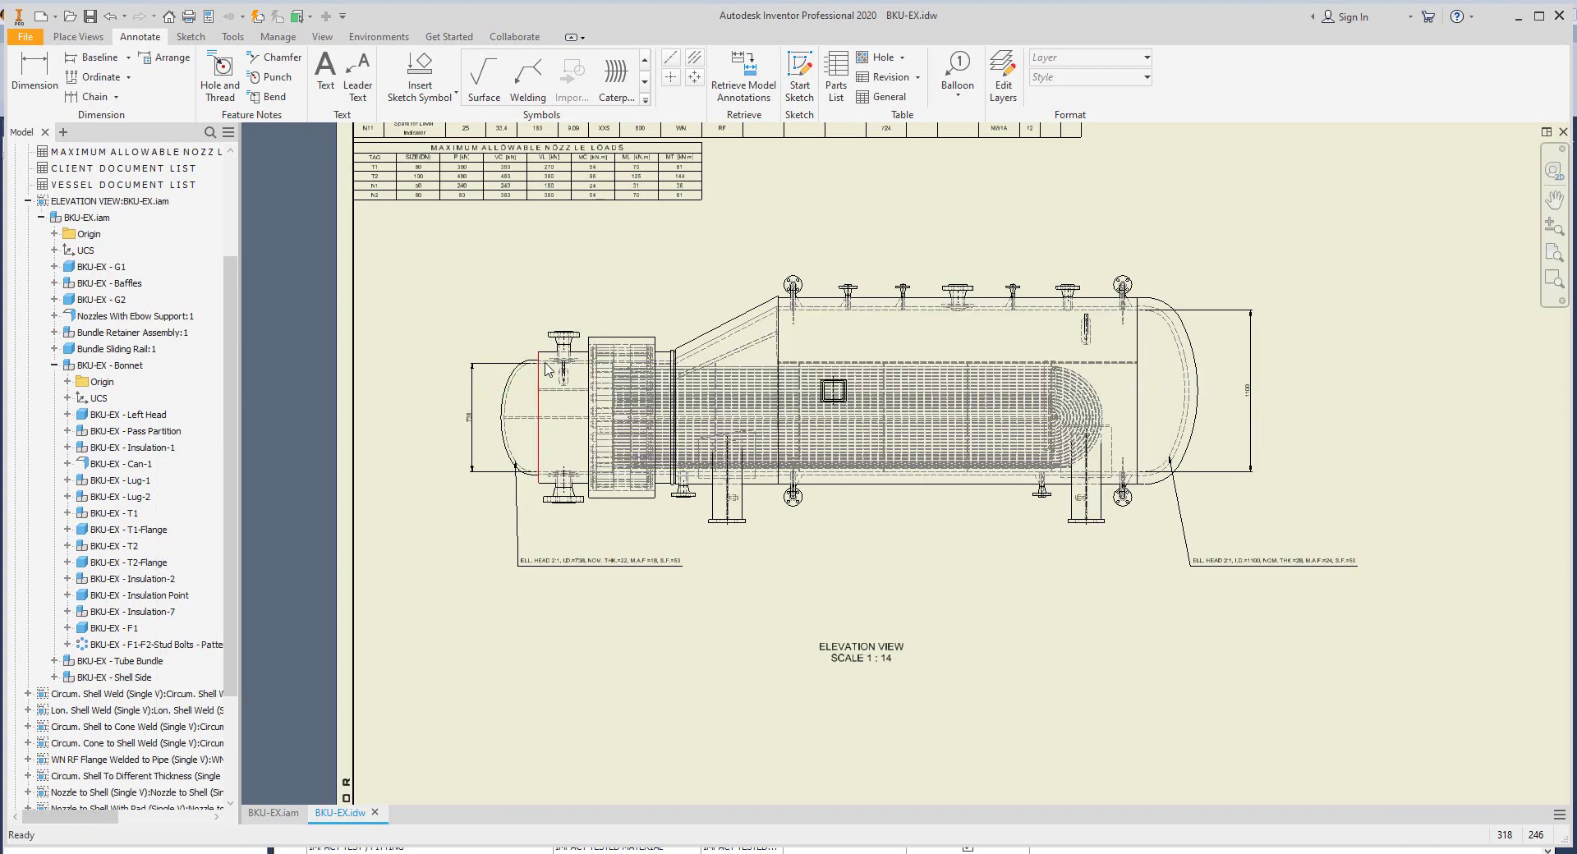
{"action": "scroll", "coordinate": [533, 378], "scroll_direction": "down", "scroll_amount": 5}
{"action": "left_click", "coordinate": [109, 17]}
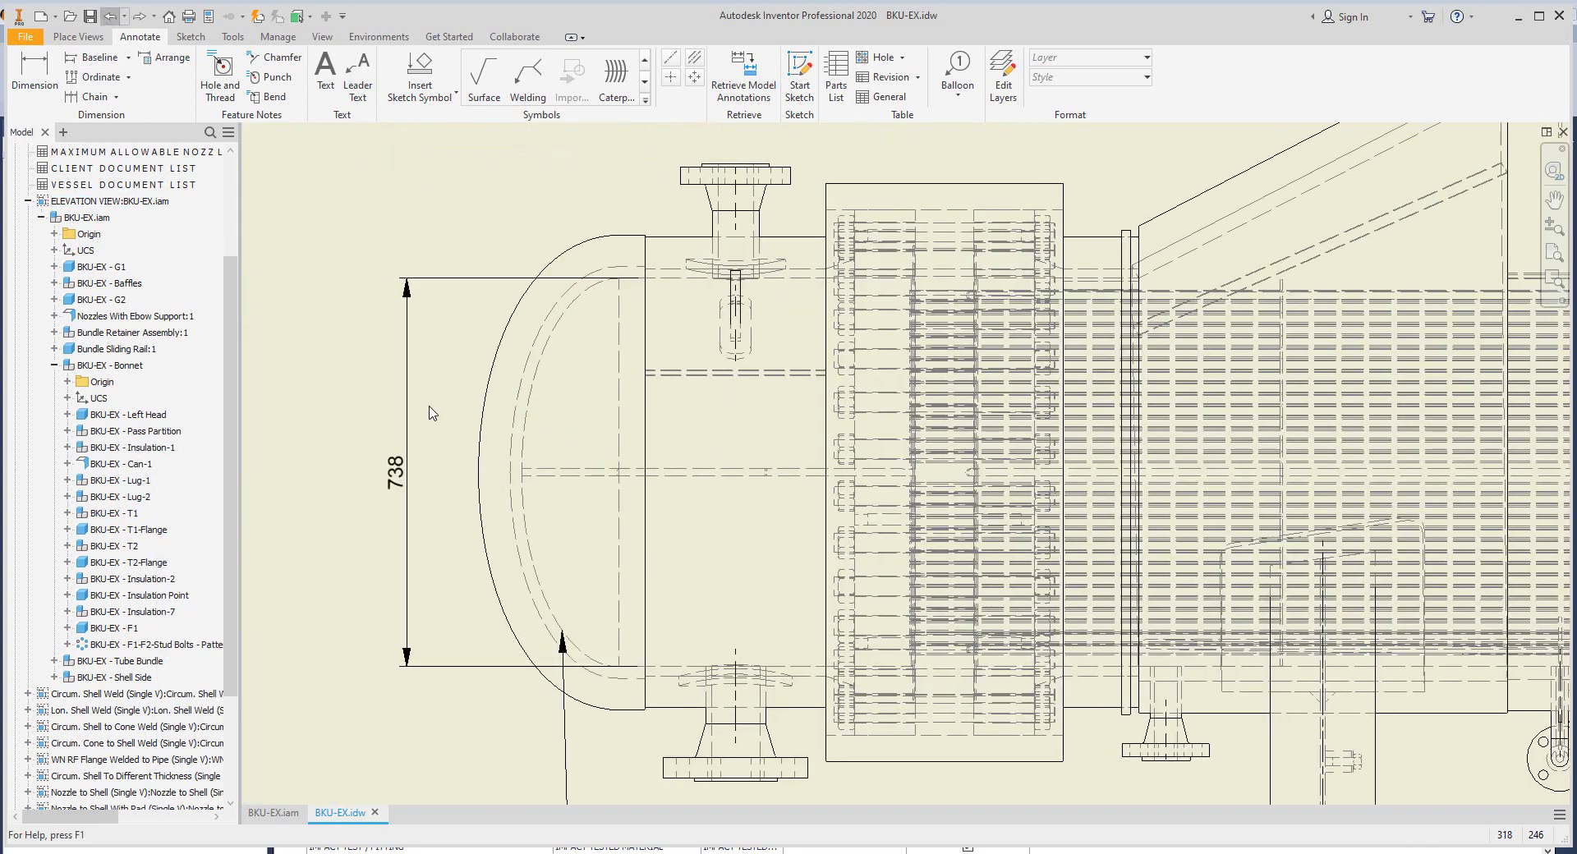
{"action": "scroll", "coordinate": [432, 413], "scroll_direction": "up", "scroll_amount": 5}
{"action": "scroll", "coordinate": [904, 428], "scroll_direction": "down", "scroll_amount": 2}
{"action": "left_click", "coordinate": [671, 77]}
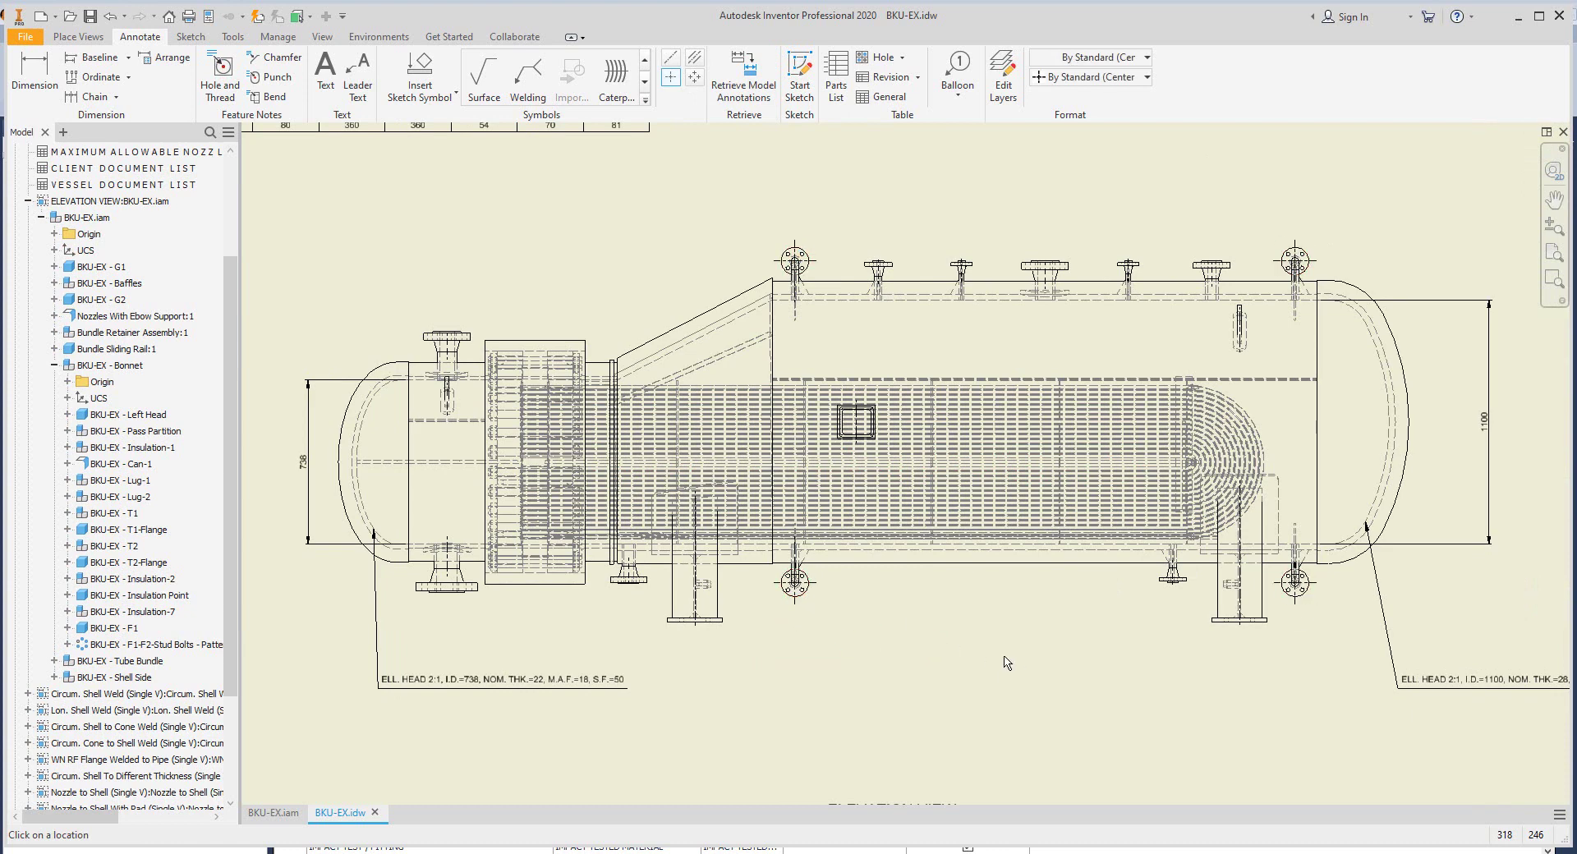
{"action": "middle_click_drag", "start_coordinate": [1007, 662], "coordinate": [891, 641]}
Step: Create SECTION A-A at 1:14 through the right shell, placed right of the elevation
{"action": "left_click", "coordinate": [78, 36]}
{"action": "left_click", "coordinate": [147, 74]}
{"action": "left_click", "coordinate": [1163, 217]}
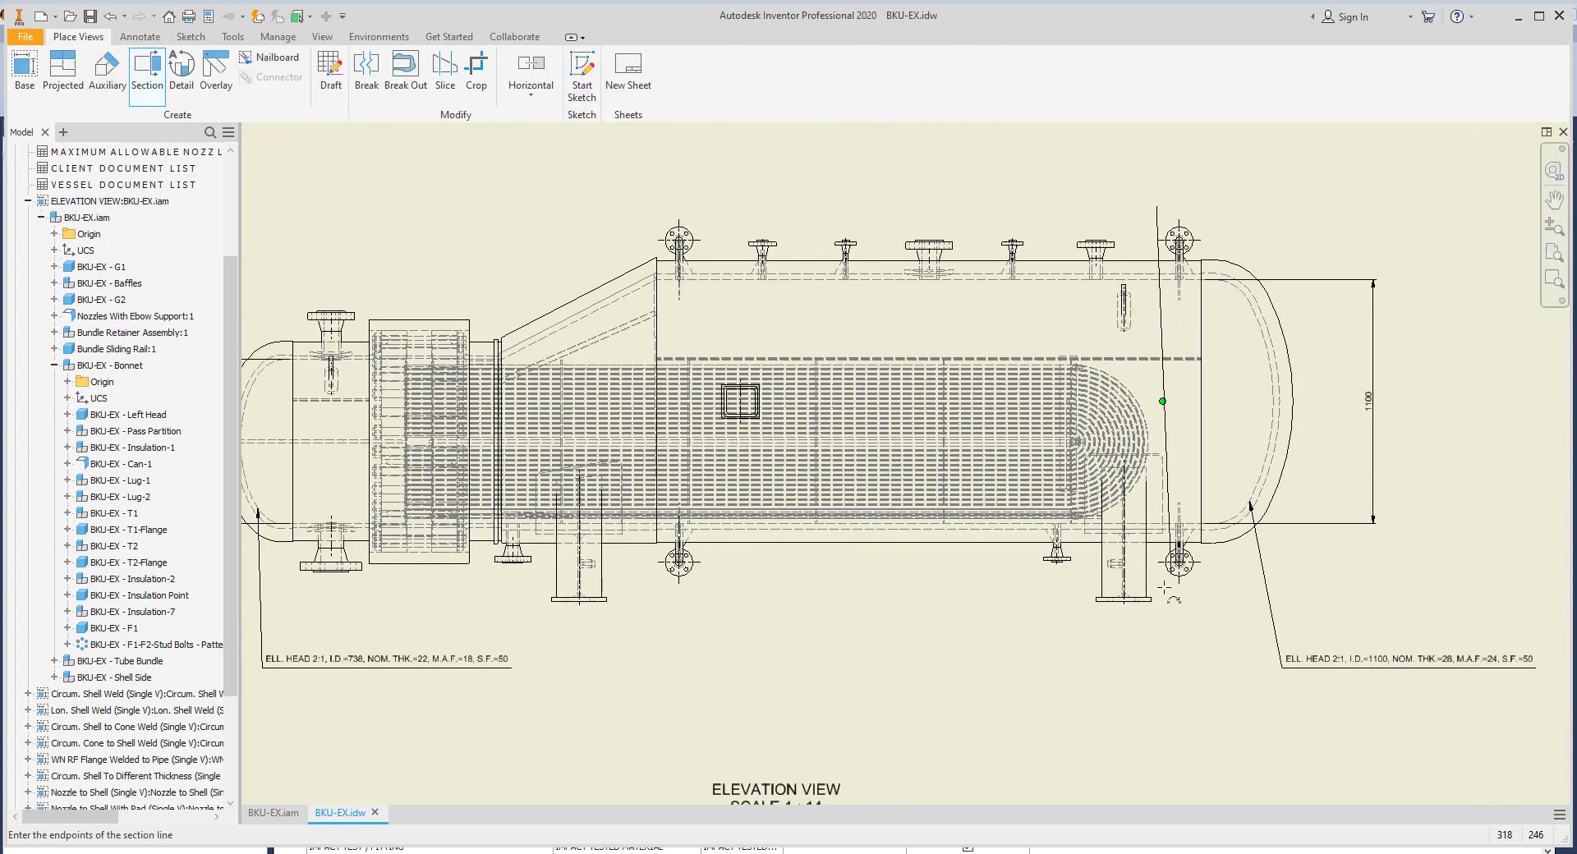
{"action": "left_click", "coordinate": [1160, 633]}
{"action": "right_click", "coordinate": [1159, 631]}
{"action": "left_click", "coordinate": [1257, 624]}
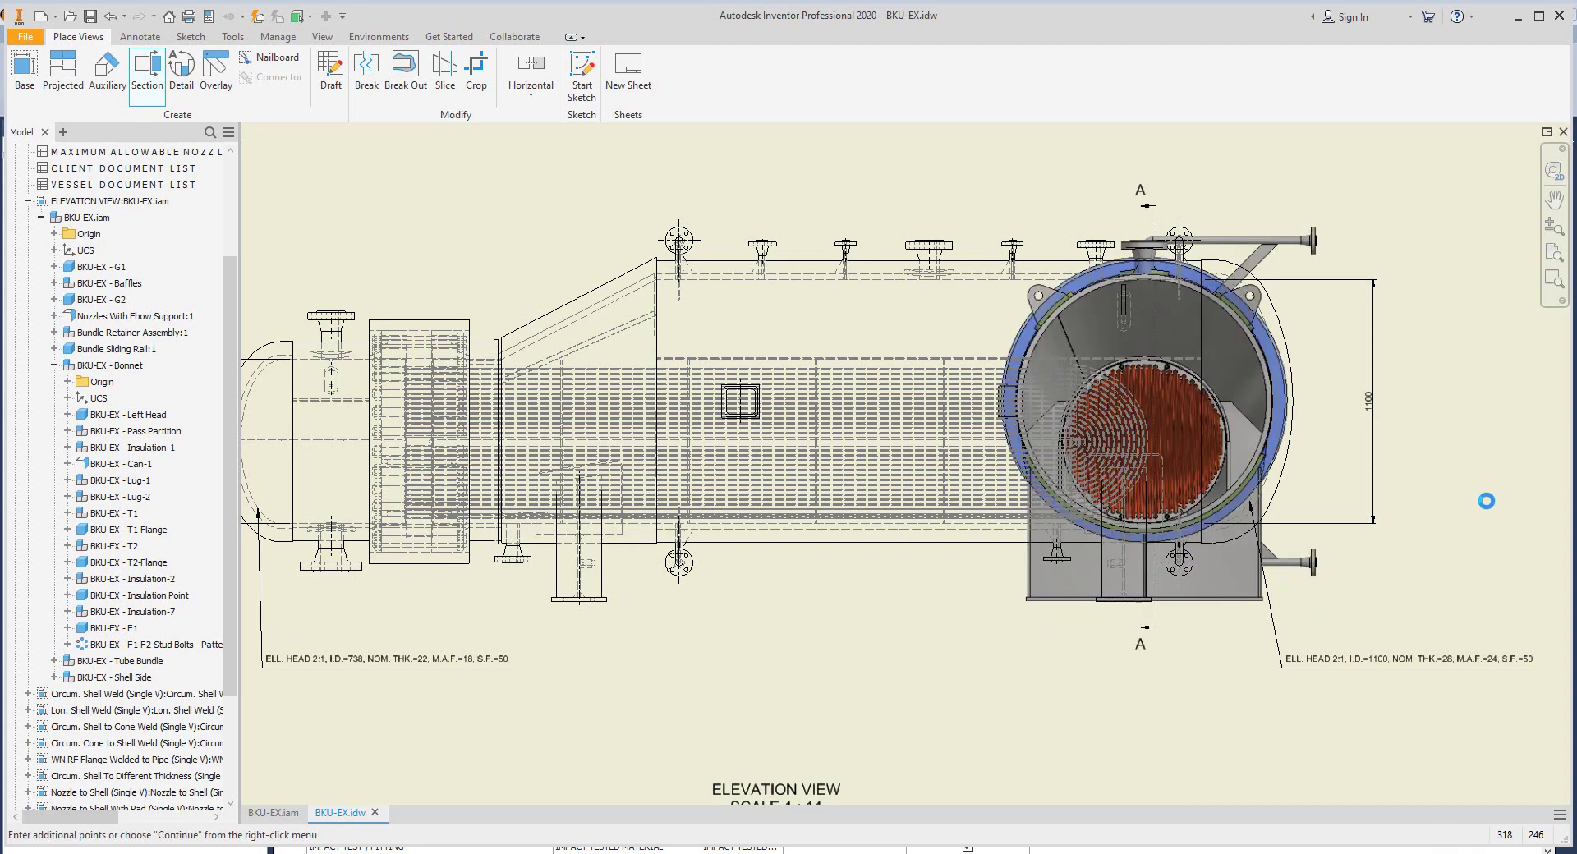
{"action": "left_click", "coordinate": [1386, 567]}
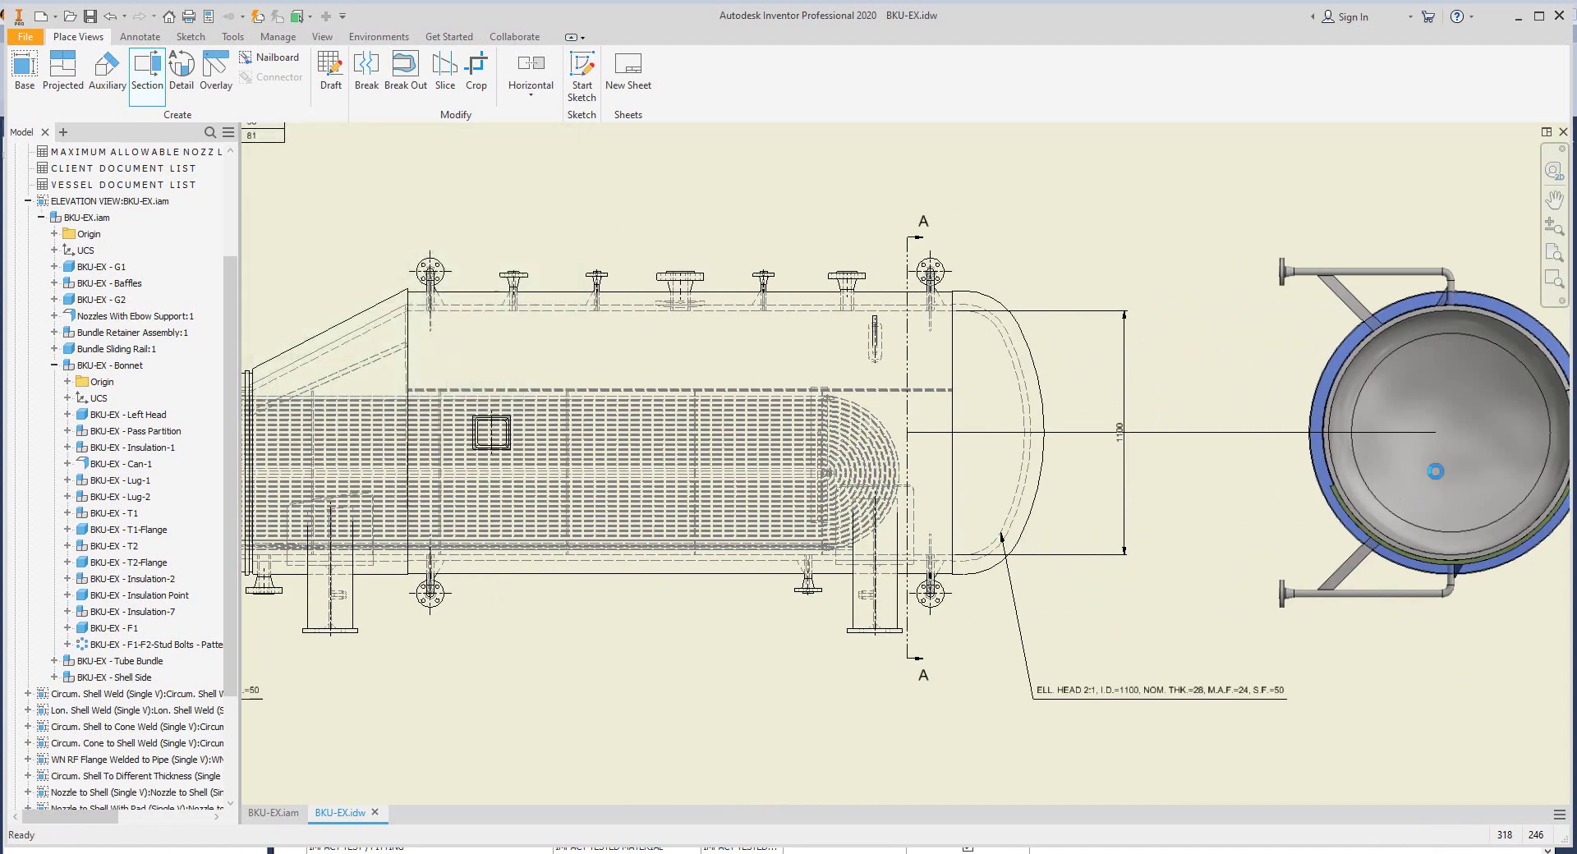
{"action": "middle_click_drag", "start_coordinate": [1387, 566], "coordinate": [1298, 568]}
Step: Expand Section A-A's Shell Side parts, adjust Insulation-6's display, and bring up Insulation-5's options
{"action": "left_click", "coordinate": [1370, 392]}
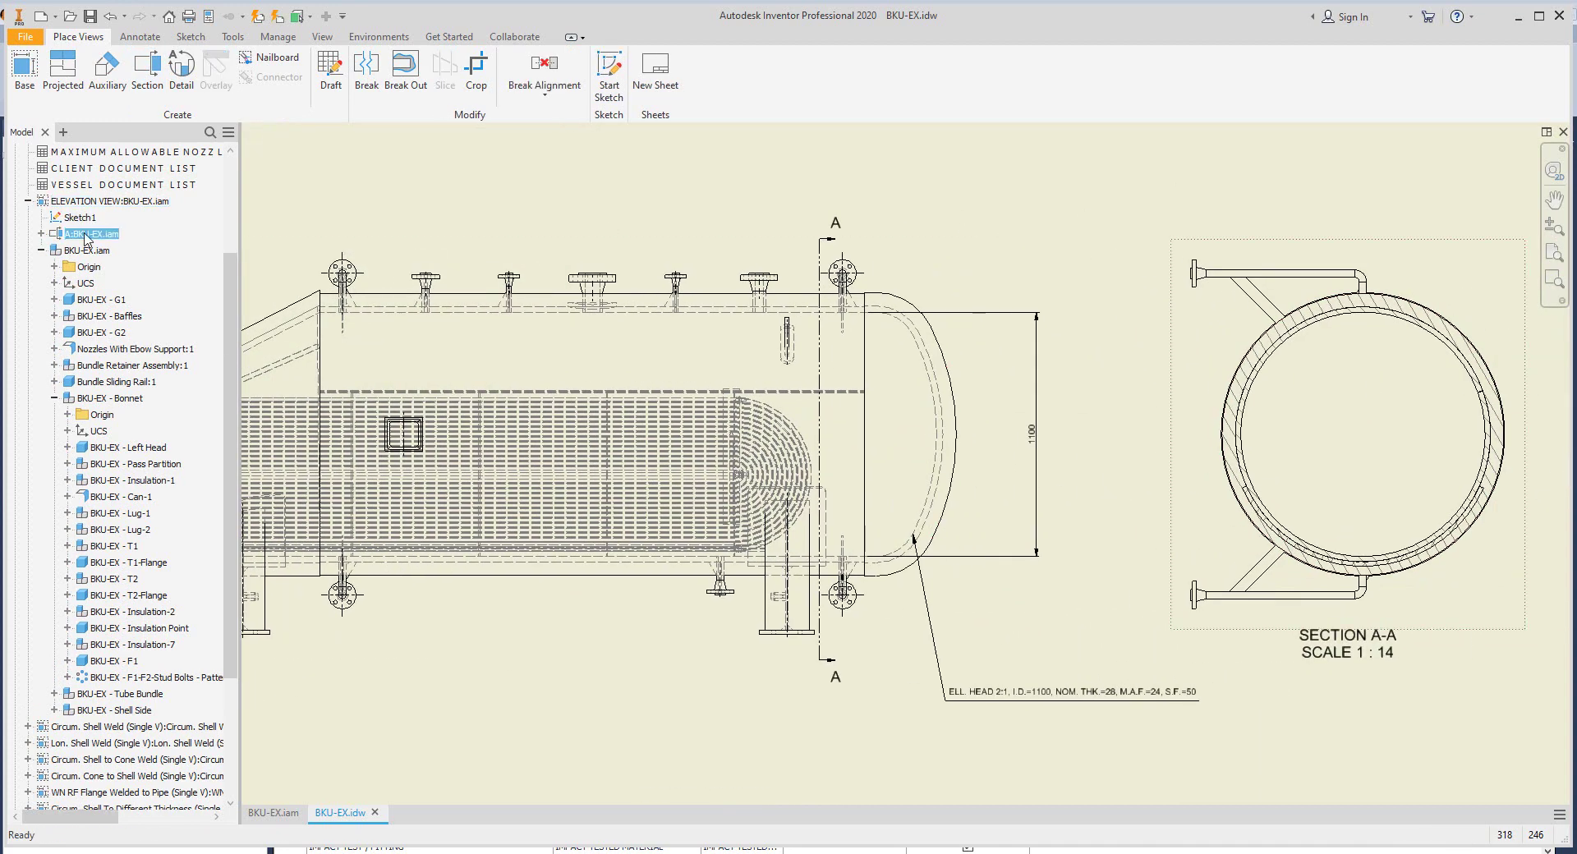
{"action": "left_click", "coordinate": [40, 233]}
{"action": "left_click", "coordinate": [54, 250]}
{"action": "left_click", "coordinate": [123, 338]}
{"action": "left_click", "coordinate": [68, 338]}
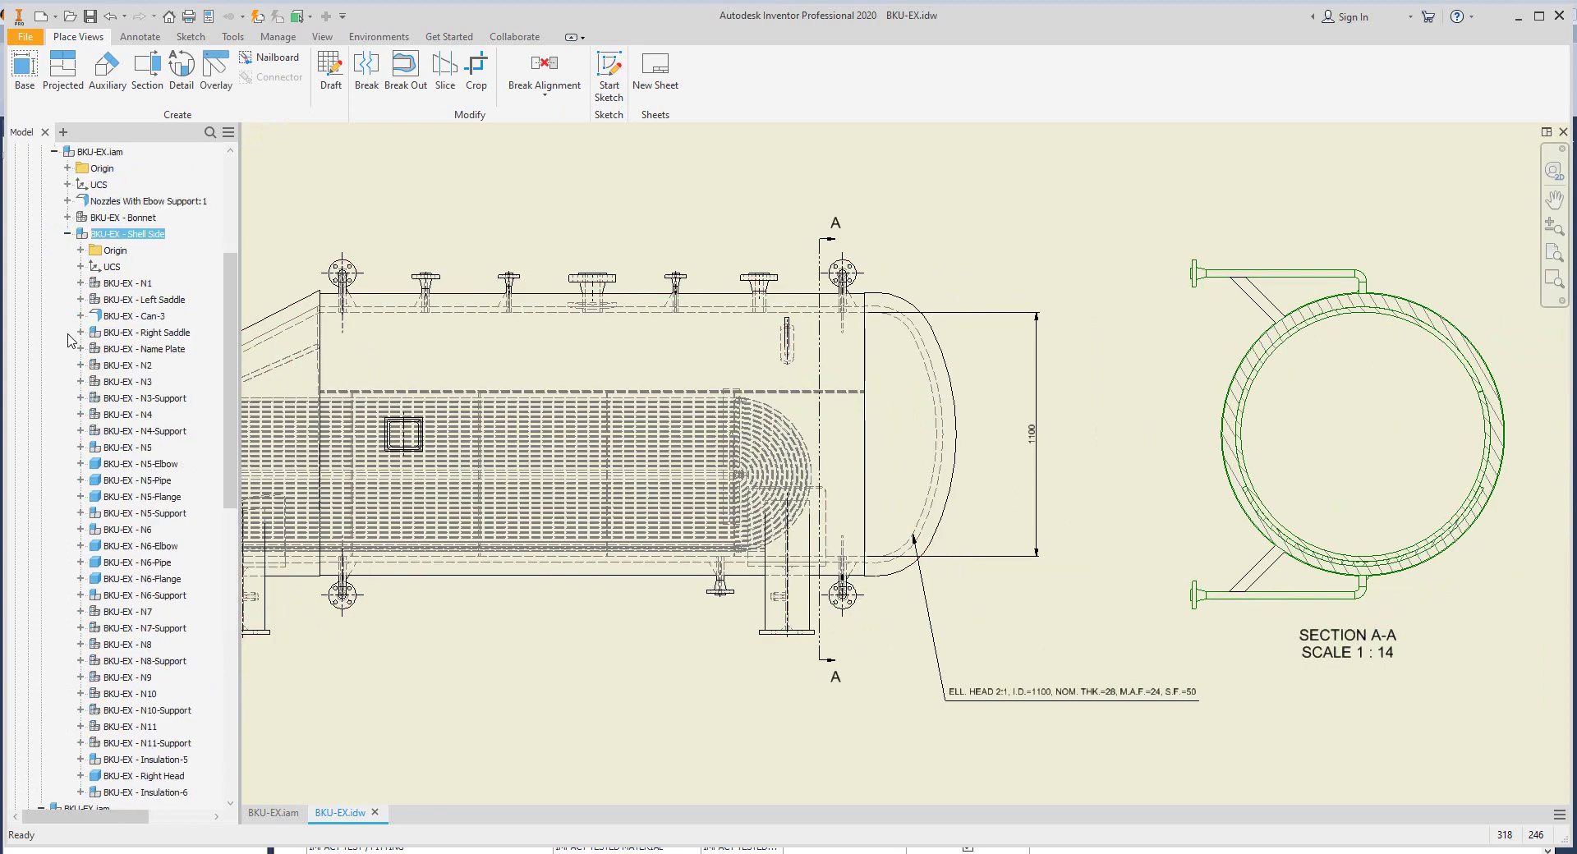
{"action": "scroll", "coordinate": [171, 612], "scroll_direction": "down", "scroll_amount": 1}
{"action": "left_click", "coordinate": [168, 743]}
{"action": "right_click", "coordinate": [168, 743]}
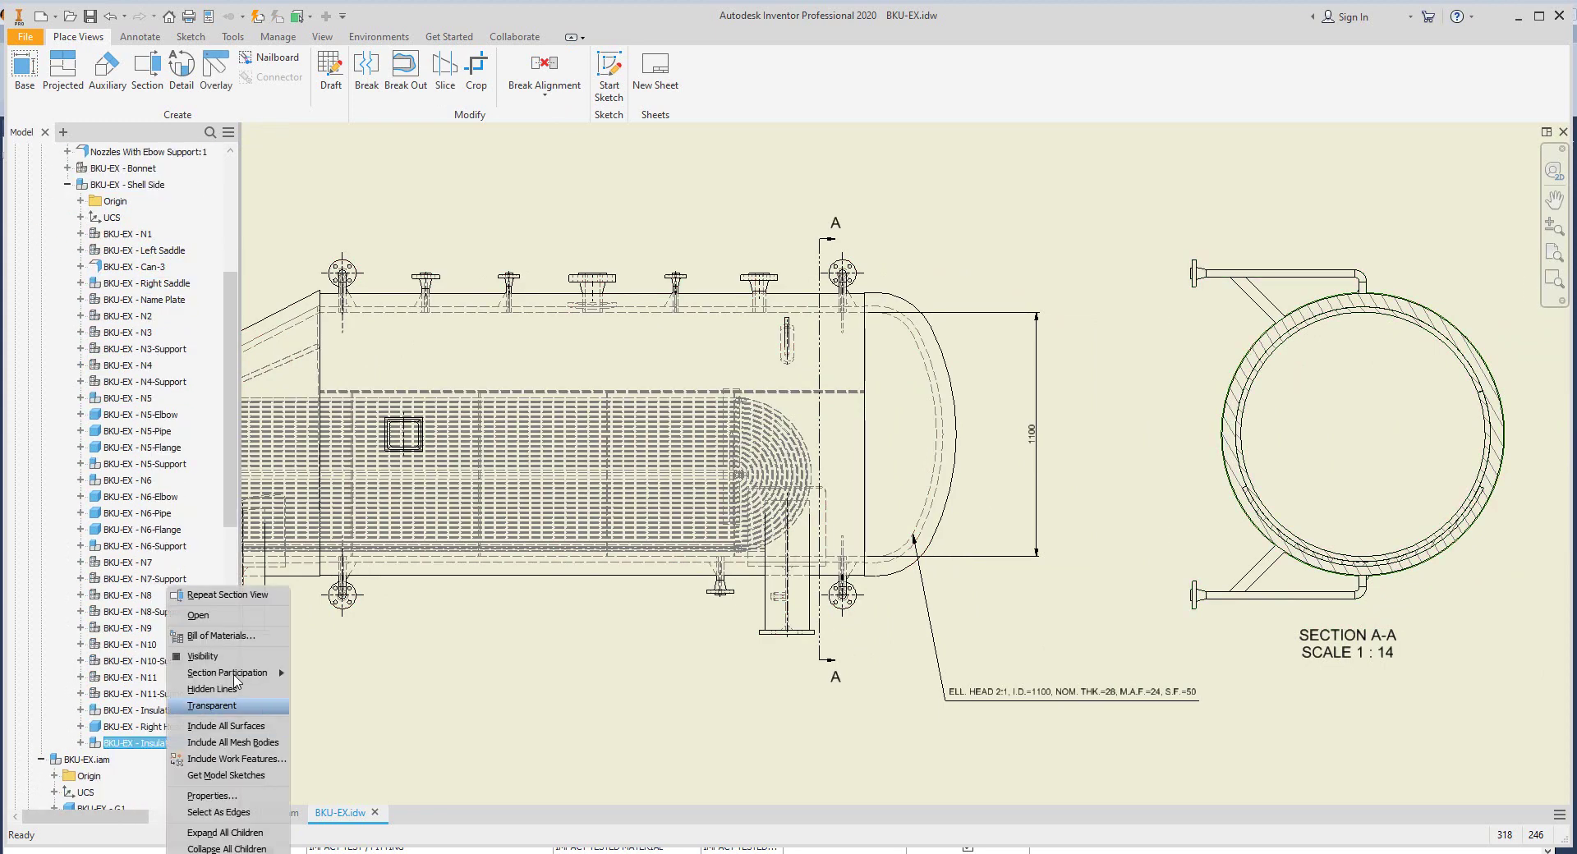
{"action": "left_click", "coordinate": [197, 739]}
{"action": "left_click", "coordinate": [169, 743]}
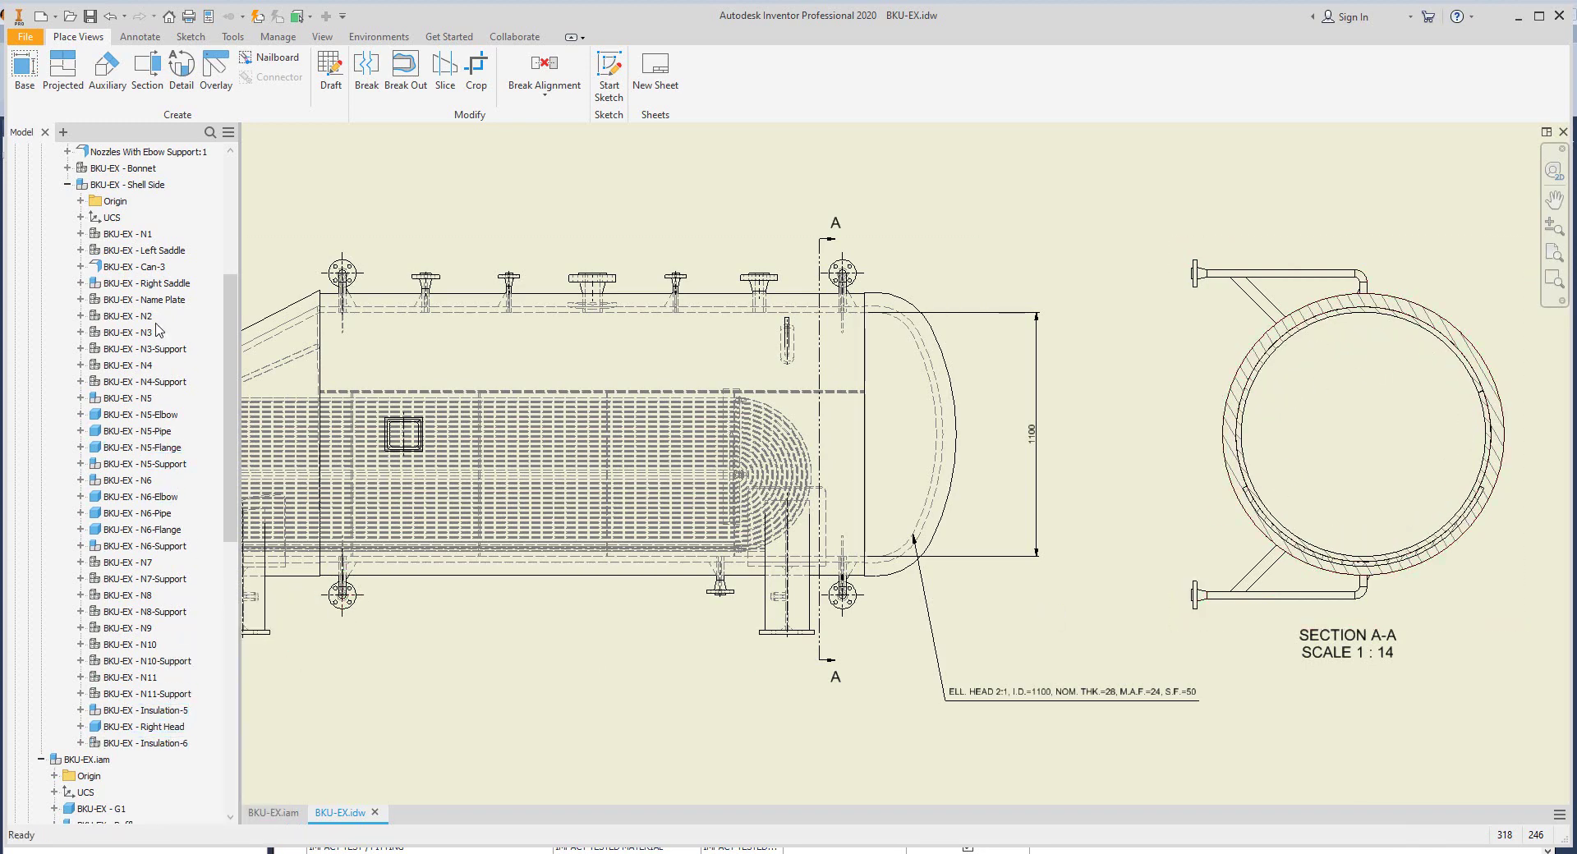
{"action": "right_click", "coordinate": [181, 710]}
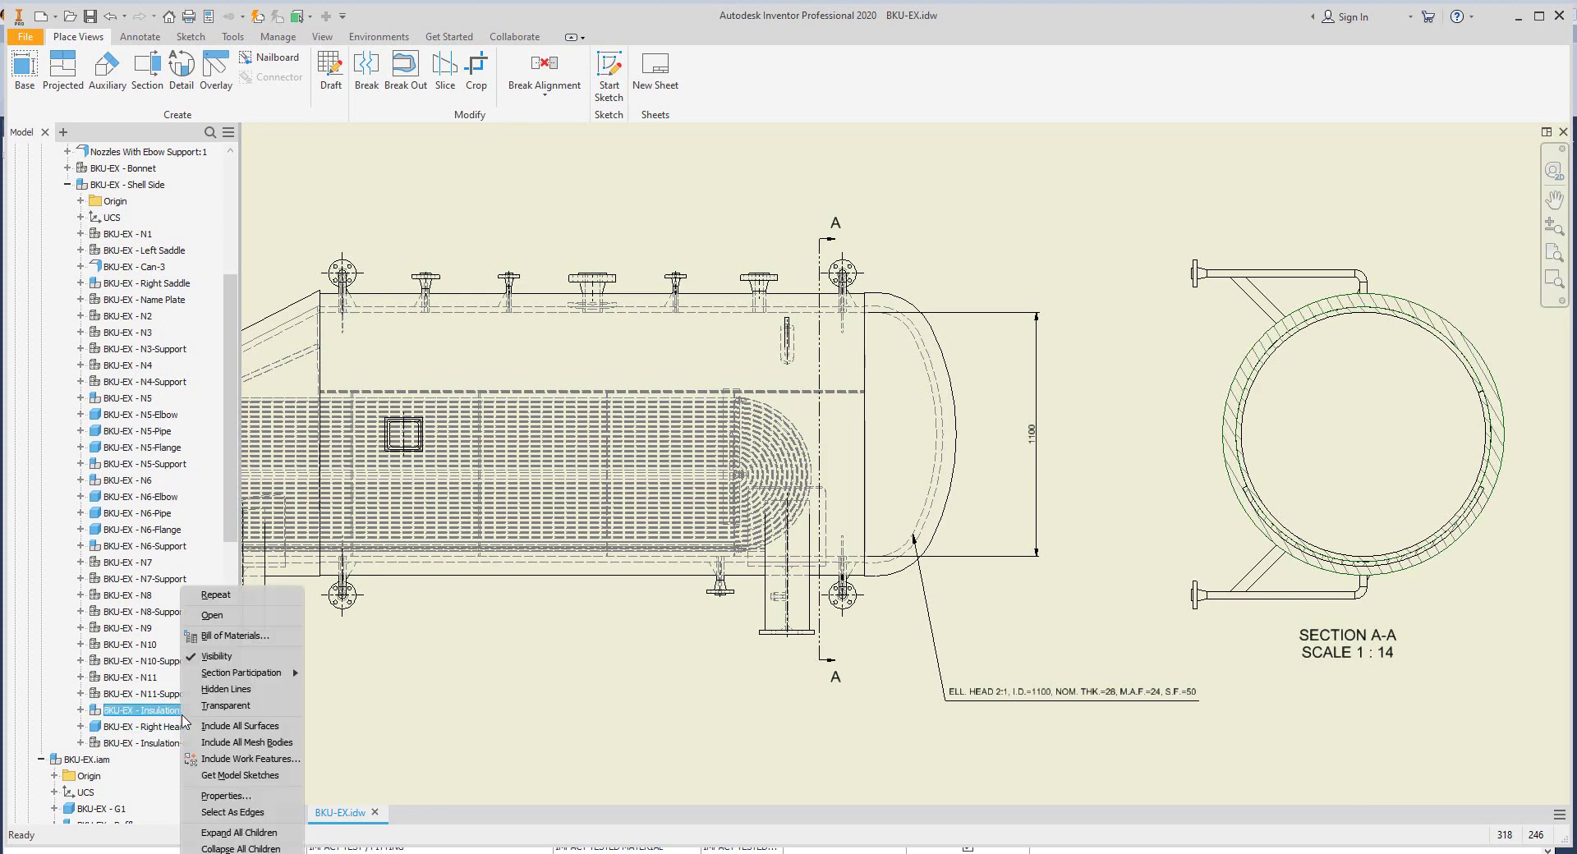
Step: Hide Insulation-5 in SECTION A-A and add centrelines across the bare shell ring
{"action": "left_click", "coordinate": [219, 657]}
{"action": "left_click", "coordinate": [140, 37]}
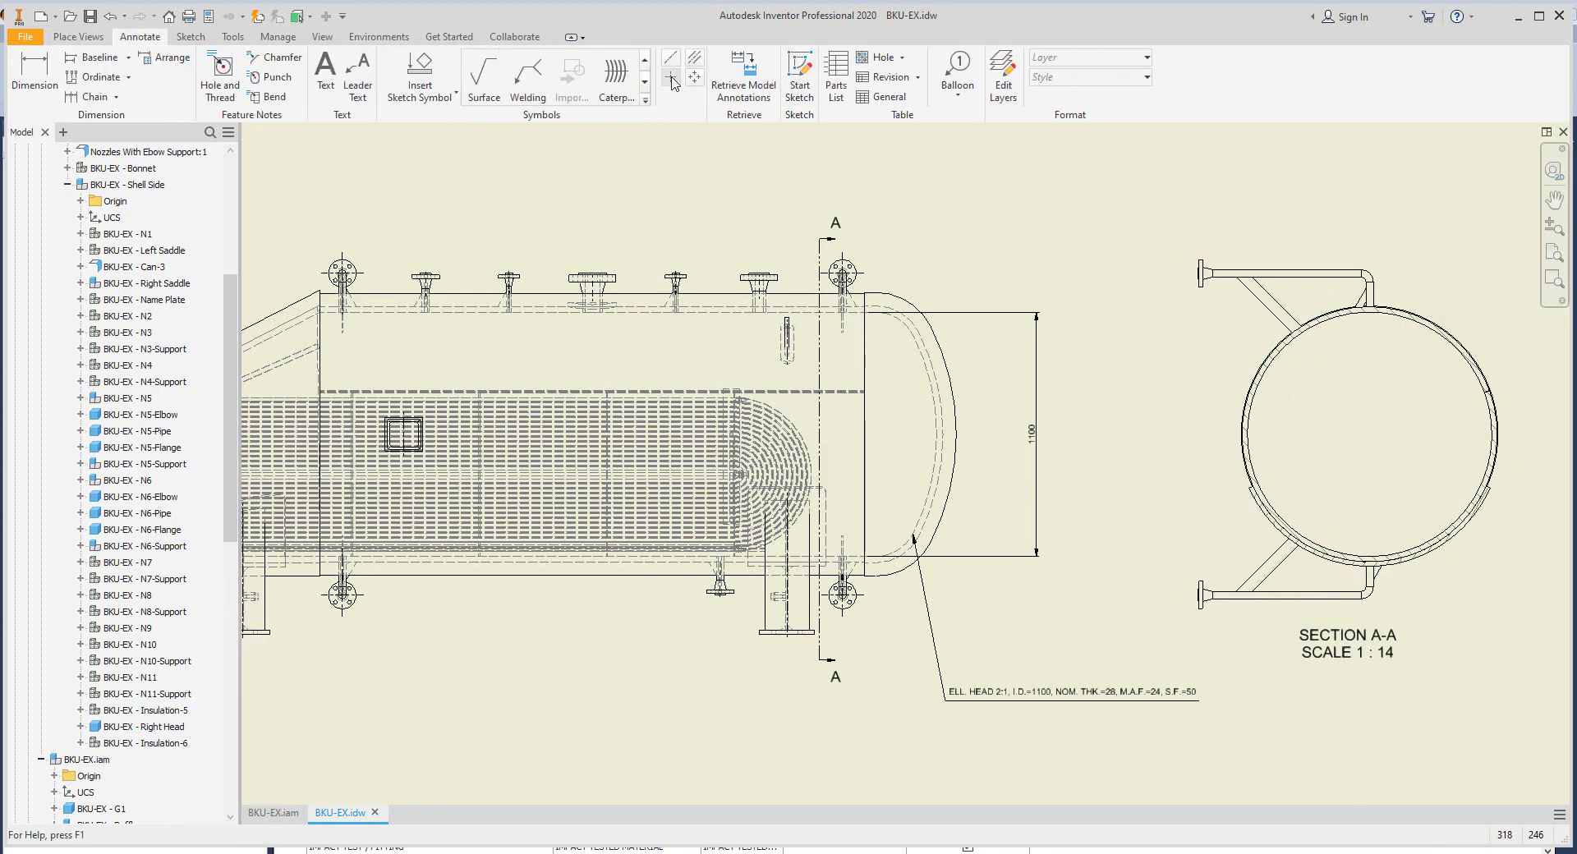
{"action": "left_click", "coordinate": [672, 79]}
{"action": "scroll", "coordinate": [1299, 426], "scroll_direction": "up", "scroll_amount": 2}
{"action": "scroll", "coordinate": [1073, 234], "scroll_direction": "up", "scroll_amount": 4}
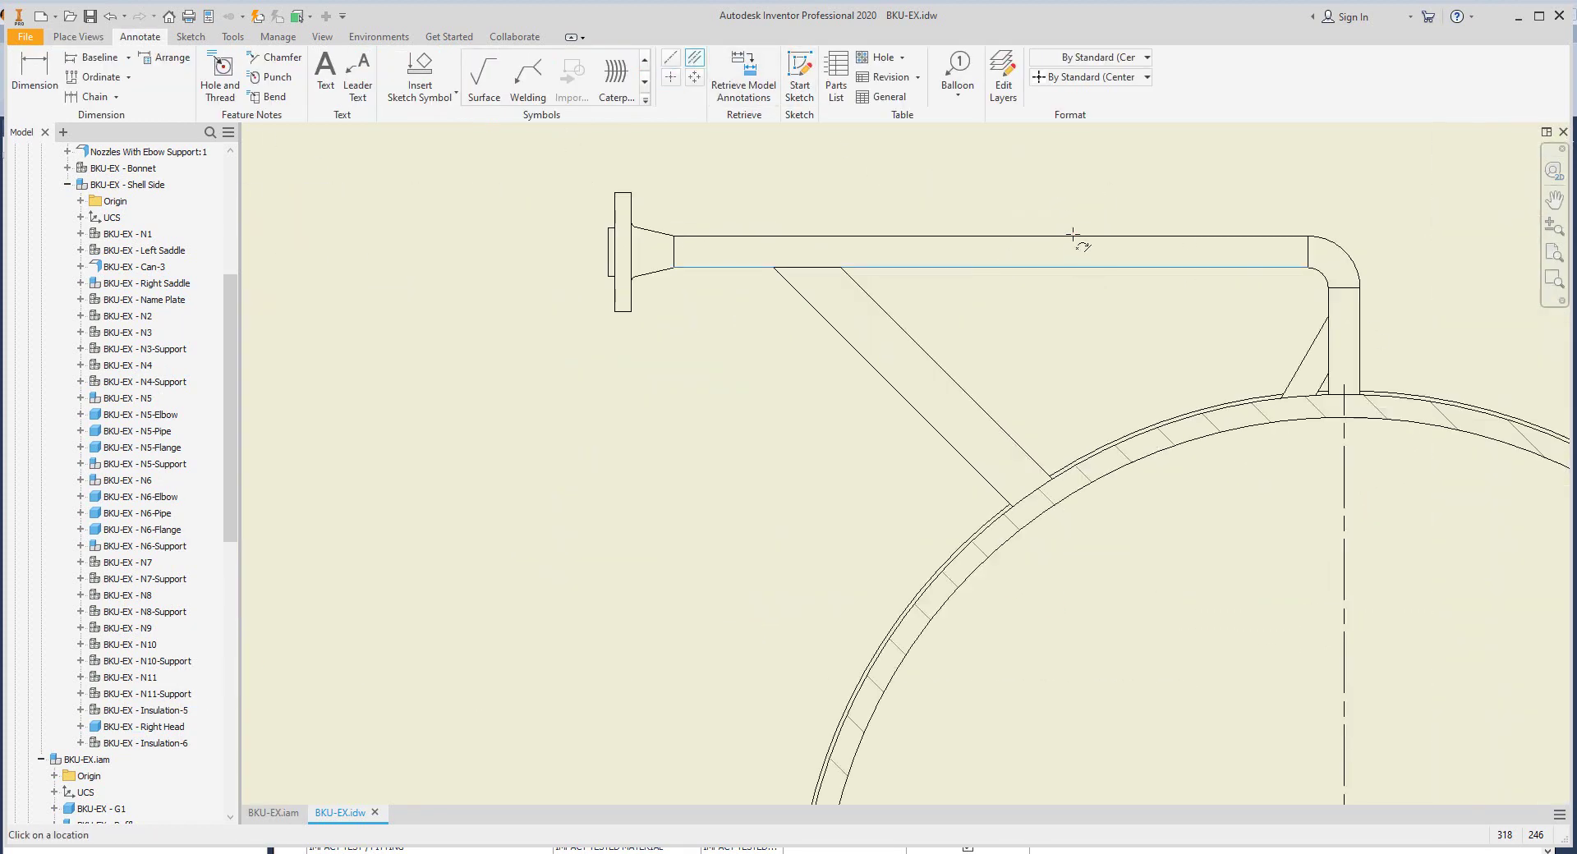
{"action": "scroll", "coordinate": [1063, 233], "scroll_direction": "down", "scroll_amount": 4}
{"action": "scroll", "coordinate": [1047, 589], "scroll_direction": "up", "scroll_amount": 2}
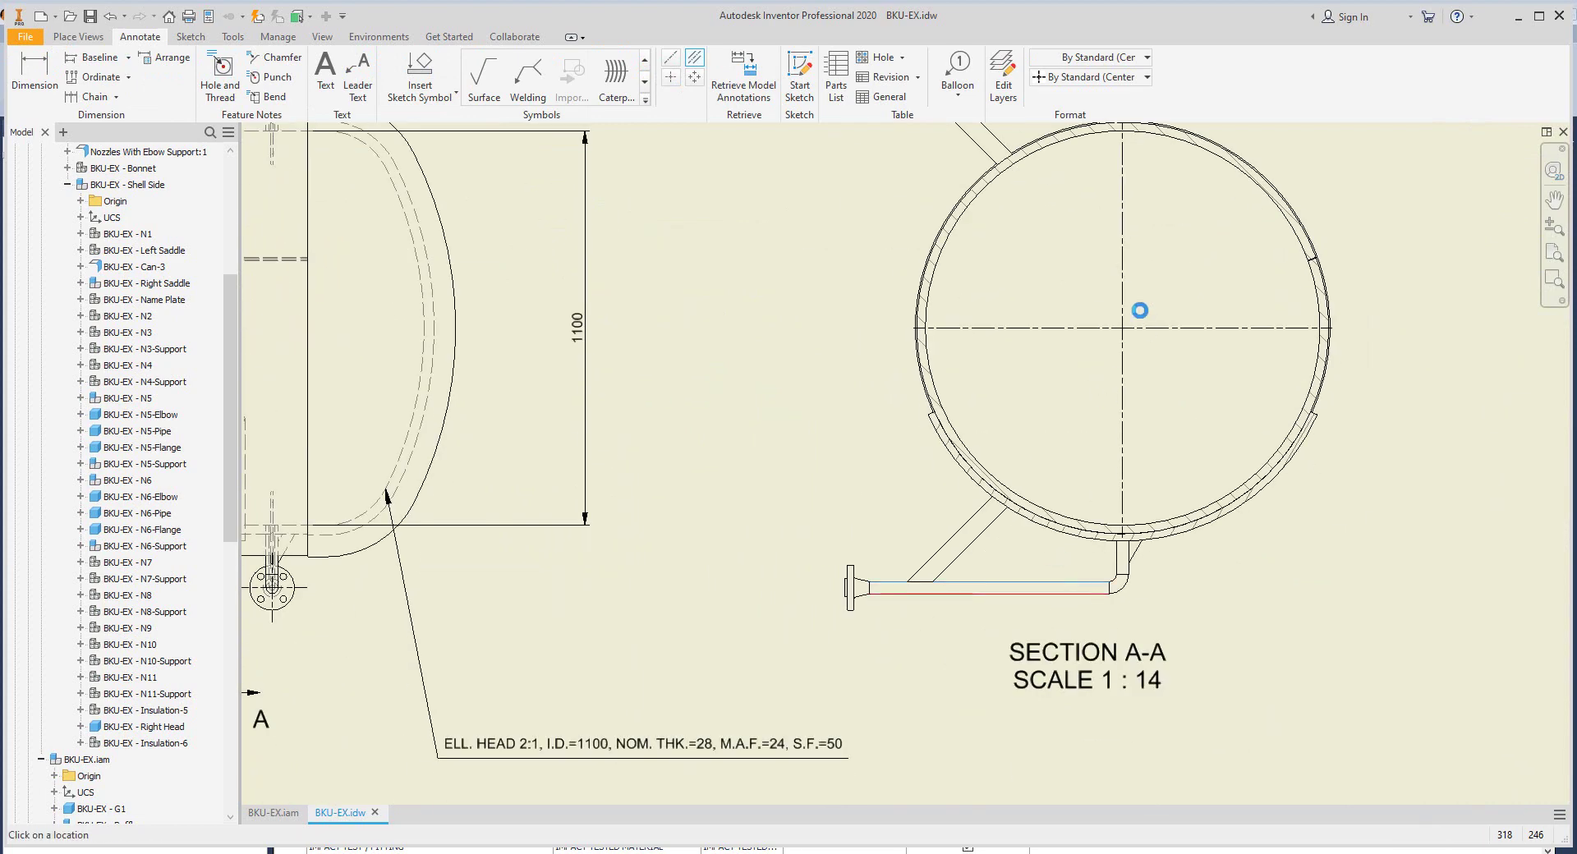
{"action": "scroll", "coordinate": [1117, 579], "scroll_direction": "up", "scroll_amount": 3}
{"action": "scroll", "coordinate": [1115, 561], "scroll_direction": "up", "scroll_amount": 5}
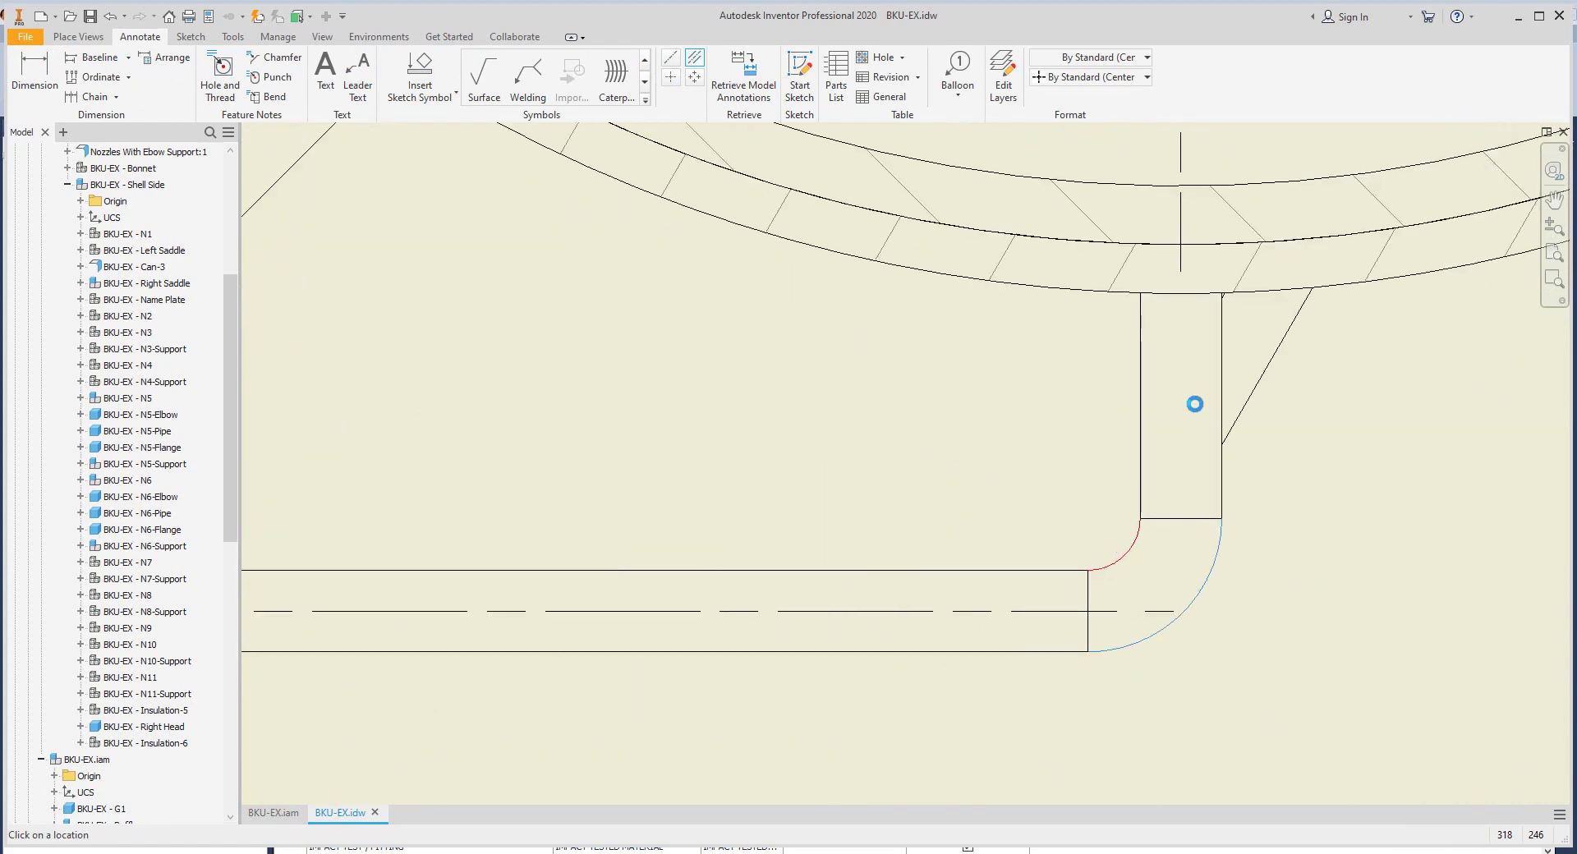
{"action": "scroll", "coordinate": [1195, 404], "scroll_direction": "down", "scroll_amount": 3}
{"action": "scroll", "coordinate": [1003, 173], "scroll_direction": "up", "scroll_amount": 2}
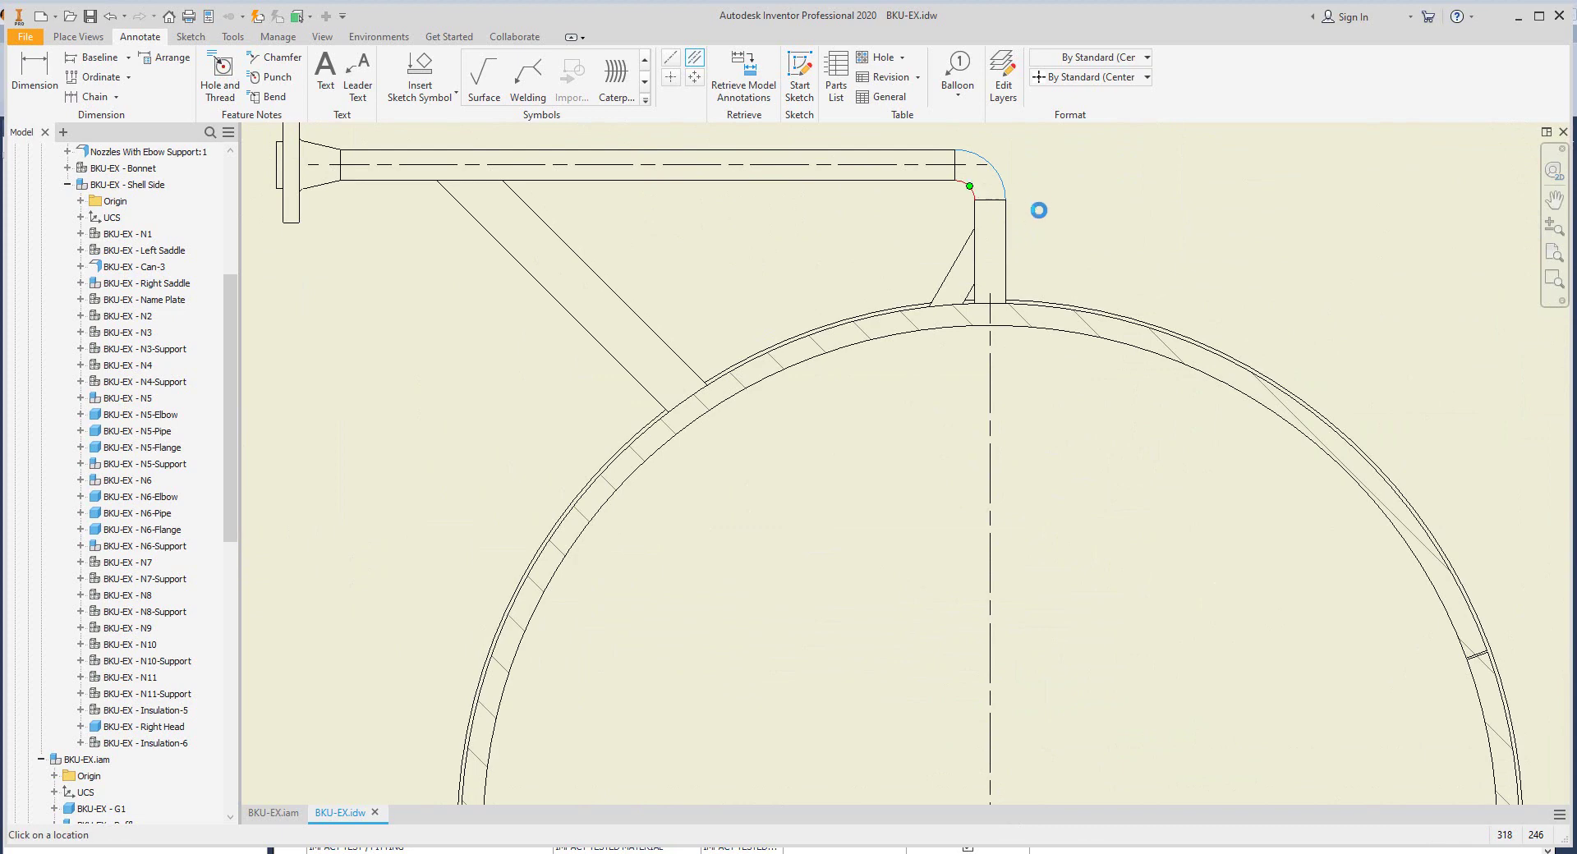
{"action": "scroll", "coordinate": [1039, 211], "scroll_direction": "down", "scroll_amount": 3}
{"action": "key", "text": "d"}
{"action": "scroll", "coordinate": [698, 378], "scroll_direction": "up", "scroll_amount": 3}
Step: Dimension the nozzle's 724 offset and 774 length from the shell centrelines
{"action": "scroll", "coordinate": [895, 462], "scroll_direction": "down", "scroll_amount": 3}
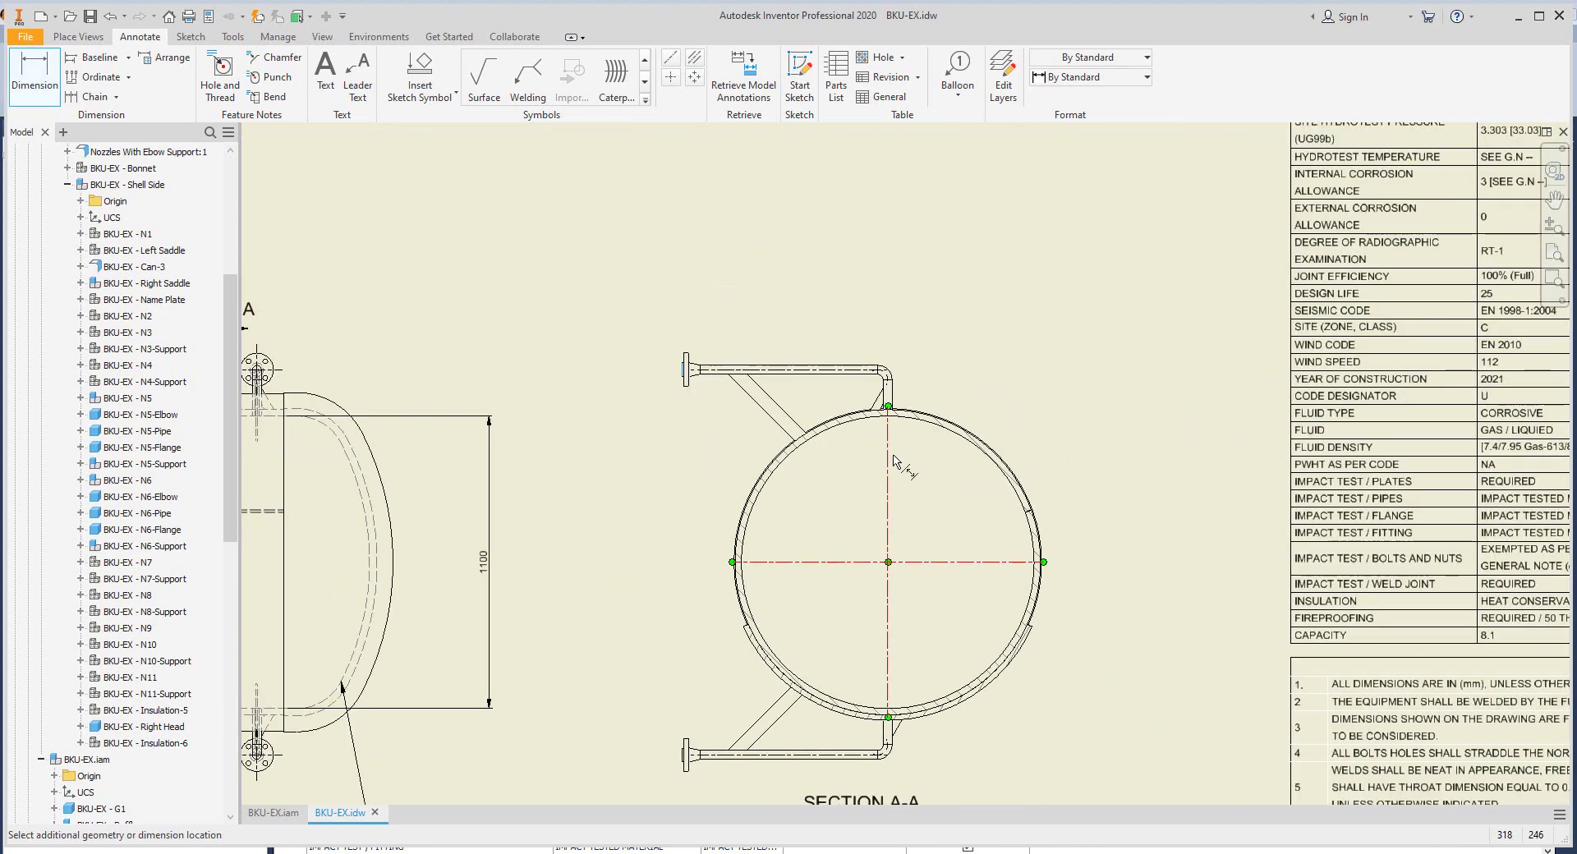
{"action": "left_click", "coordinate": [836, 561]}
{"action": "scroll", "coordinate": [748, 379], "scroll_direction": "up", "scroll_amount": 3}
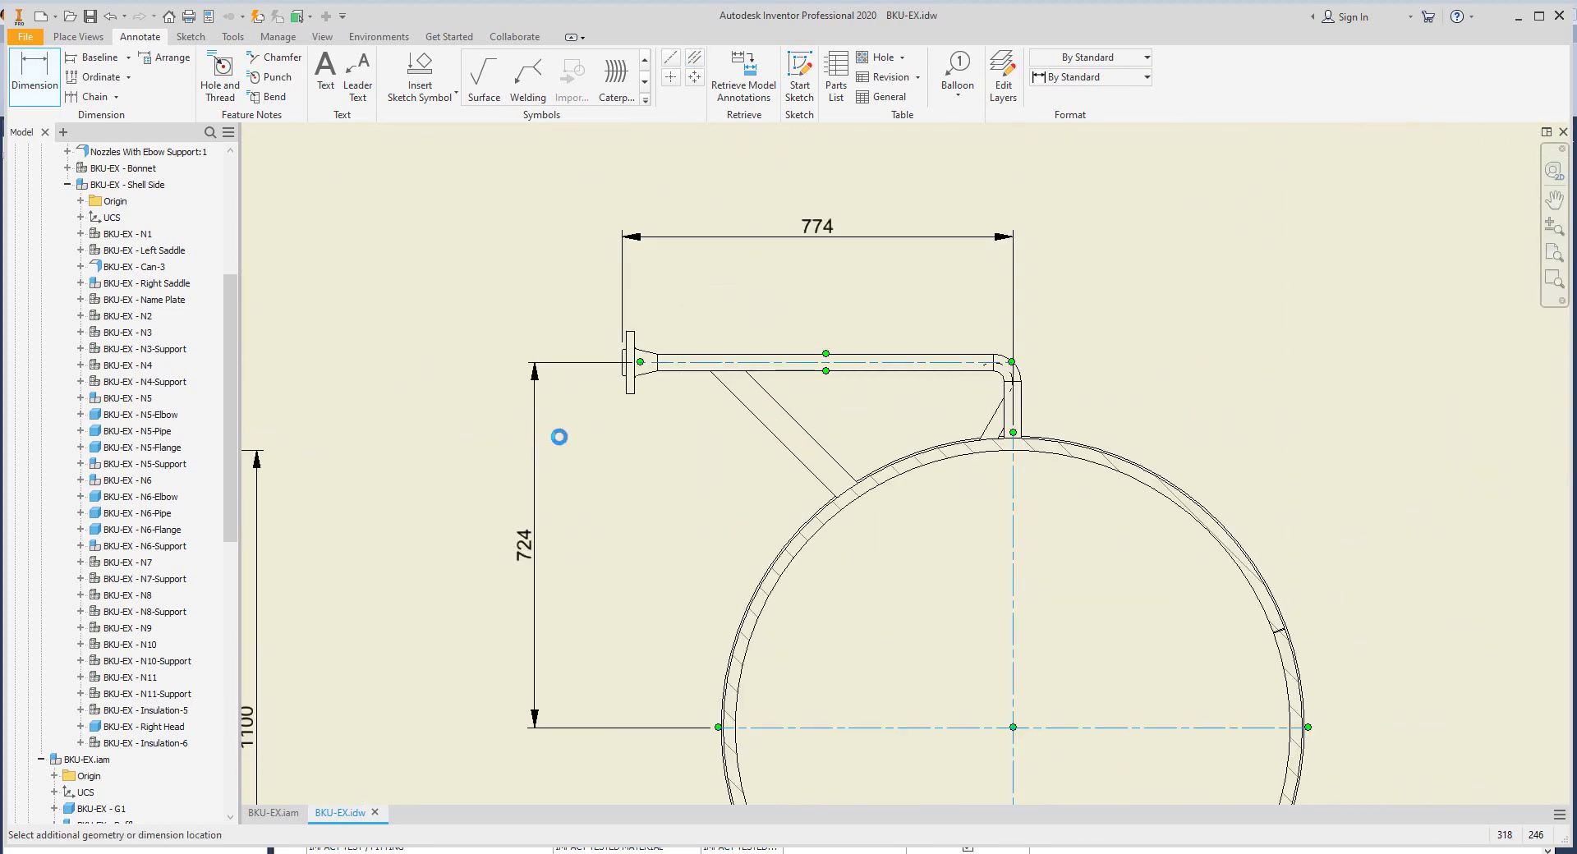
{"action": "scroll", "coordinate": [646, 291], "scroll_direction": "down", "scroll_amount": 3}
{"action": "left_click", "coordinate": [809, 528]}
{"action": "scroll", "coordinate": [809, 528], "scroll_direction": "up", "scroll_amount": 3}
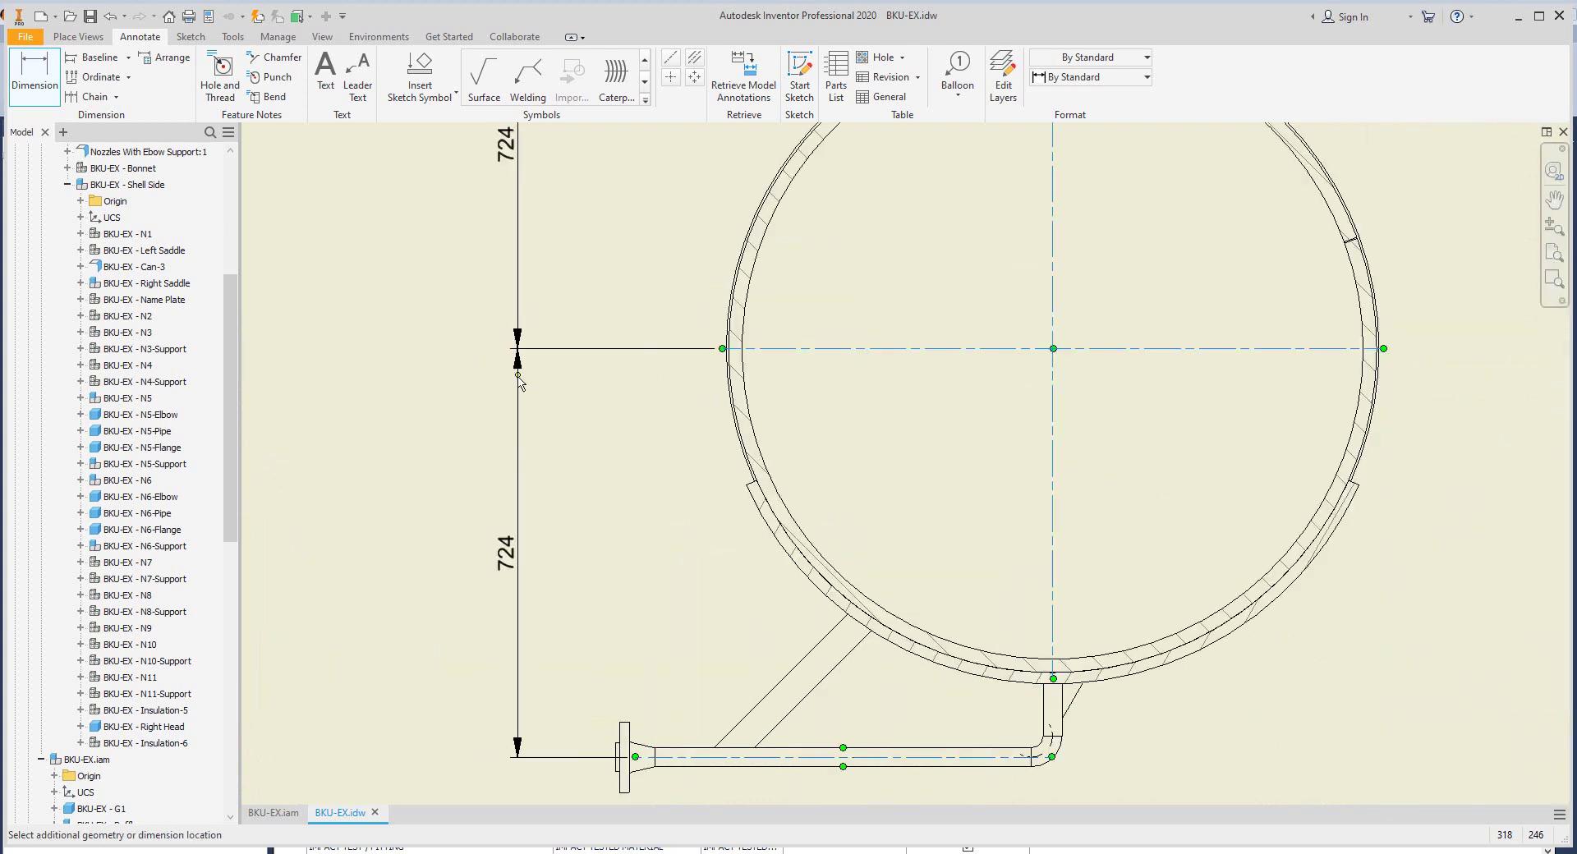
{"action": "scroll", "coordinate": [673, 218], "scroll_direction": "down", "scroll_amount": 3}
{"action": "scroll", "coordinate": [673, 387], "scroll_direction": "up", "scroll_amount": 3}
{"action": "left_click", "coordinate": [673, 387]}
{"action": "scroll", "coordinate": [673, 387], "scroll_direction": "down", "scroll_amount": 2}
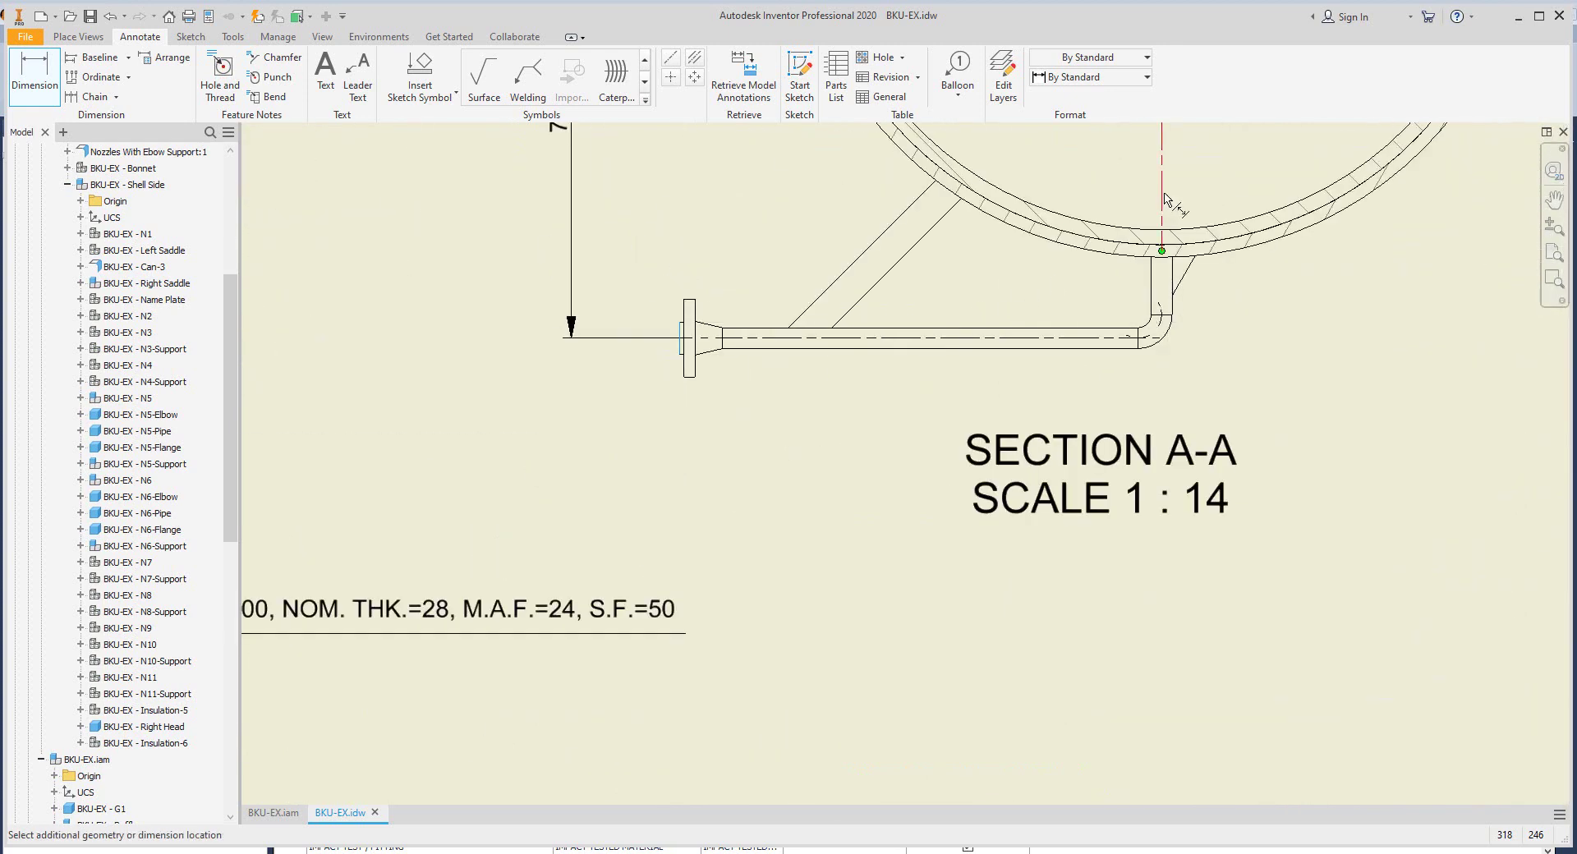
{"action": "left_click", "coordinate": [1161, 197]}
{"action": "left_click", "coordinate": [1199, 423]}
{"action": "key", "text": "Escape"}
Step: Move the SECTION A-A label further down the sheet
{"action": "left_click_drag", "start_coordinate": [1101, 475], "coordinate": [1086, 593]}
{"action": "scroll", "coordinate": [1049, 605], "scroll_direction": "down", "scroll_amount": 3}
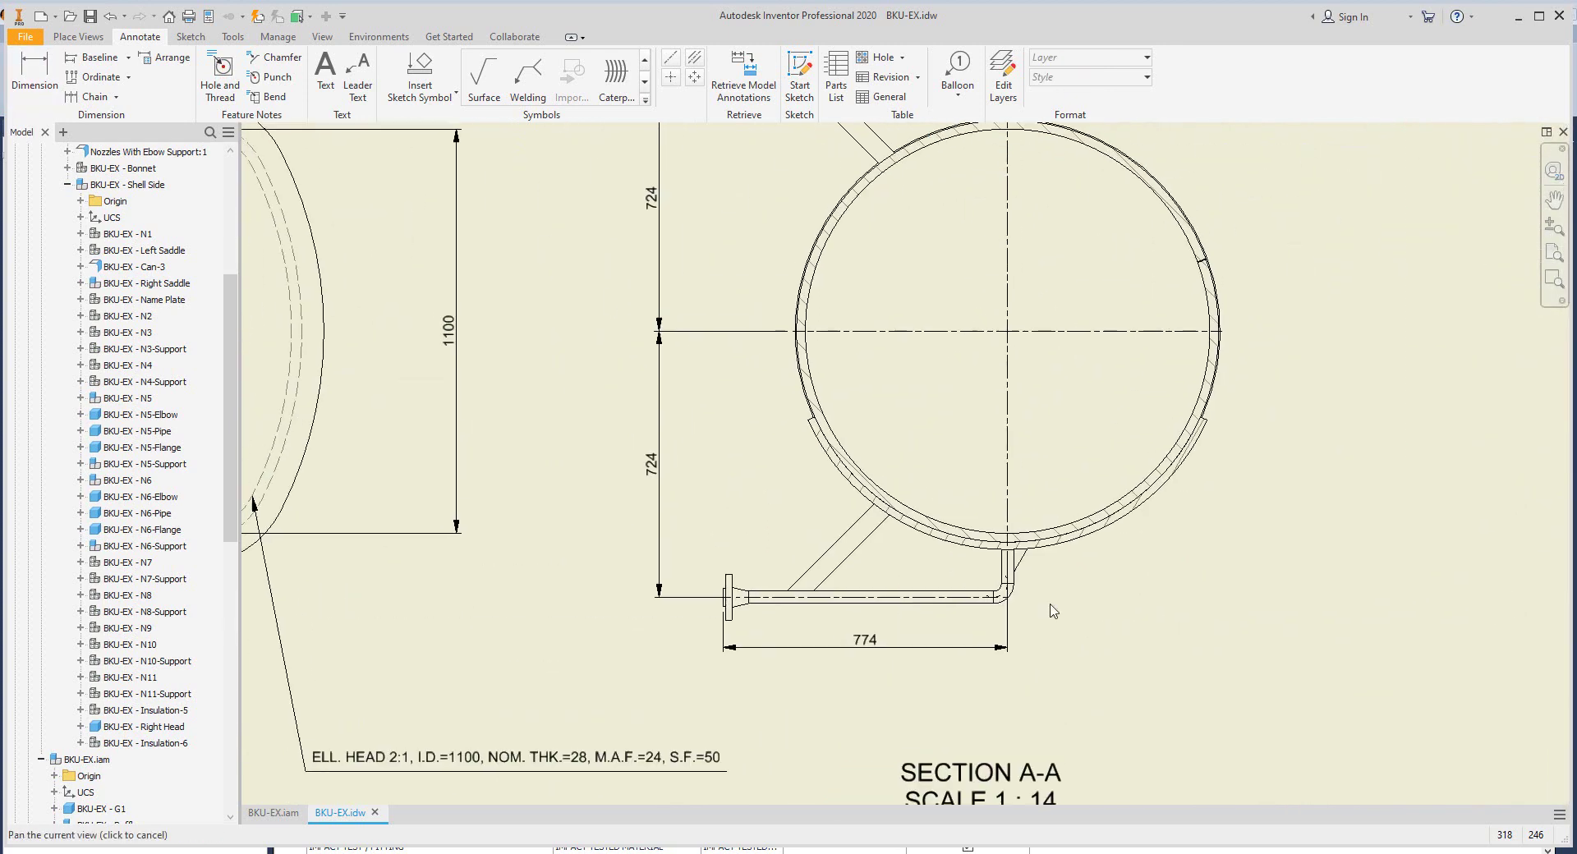
{"action": "scroll", "coordinate": [916, 345], "scroll_direction": "up", "scroll_amount": 4}
{"action": "scroll", "coordinate": [915, 345], "scroll_direction": "down", "scroll_amount": 3}
{"action": "scroll", "coordinate": [928, 172], "scroll_direction": "up", "scroll_amount": 3}
Step: Add the 45° brace angle and a dimension from the brace top to the shell's vertical centreline
{"action": "key", "text": "d"}
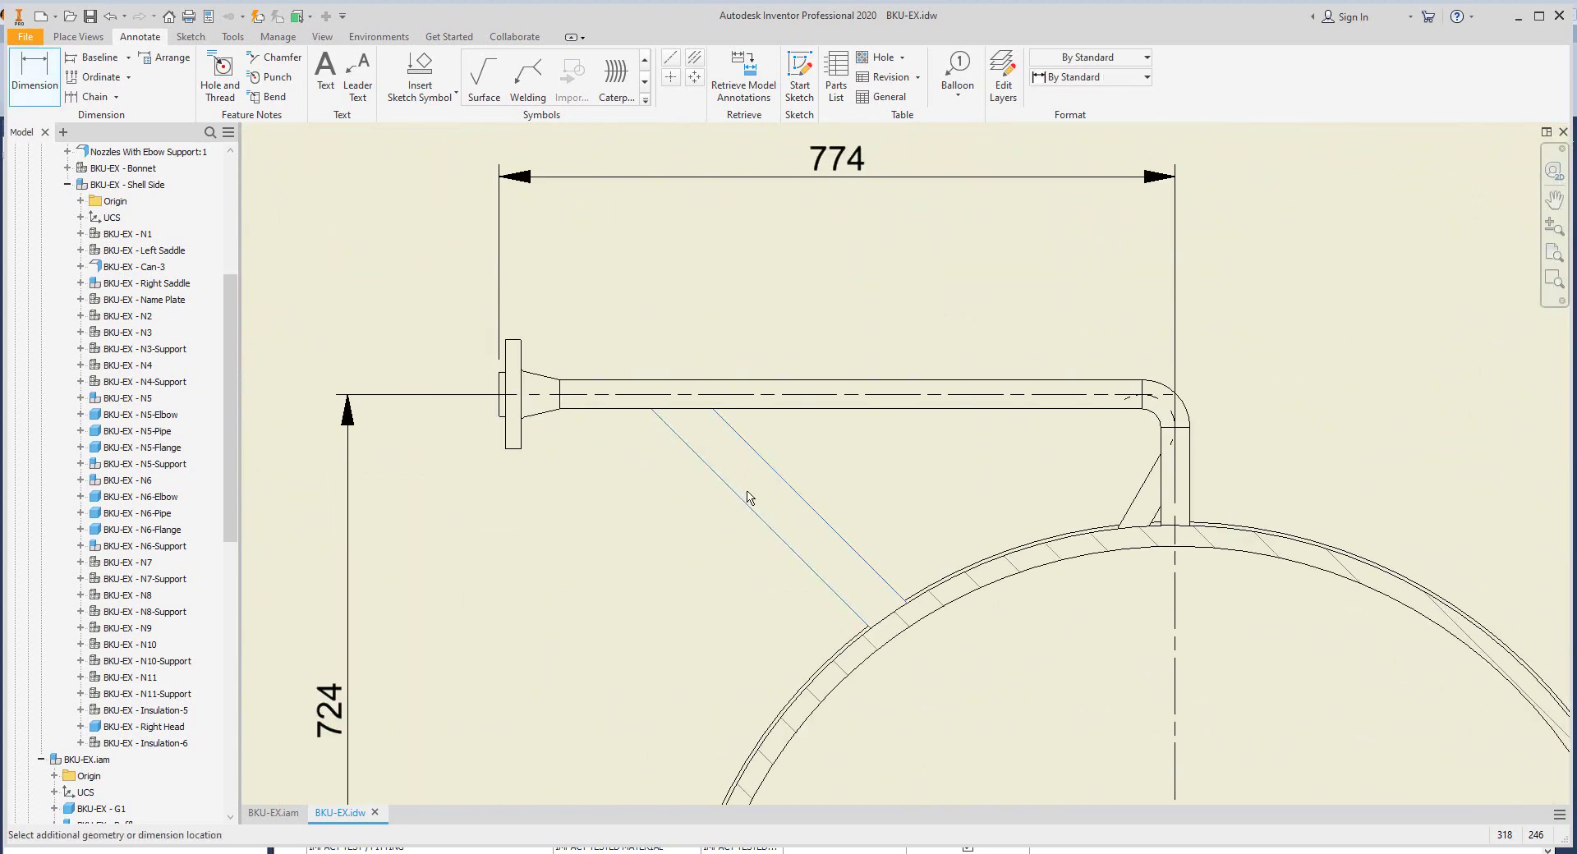
{"action": "left_click", "coordinate": [810, 505]}
{"action": "left_click", "coordinate": [903, 408]}
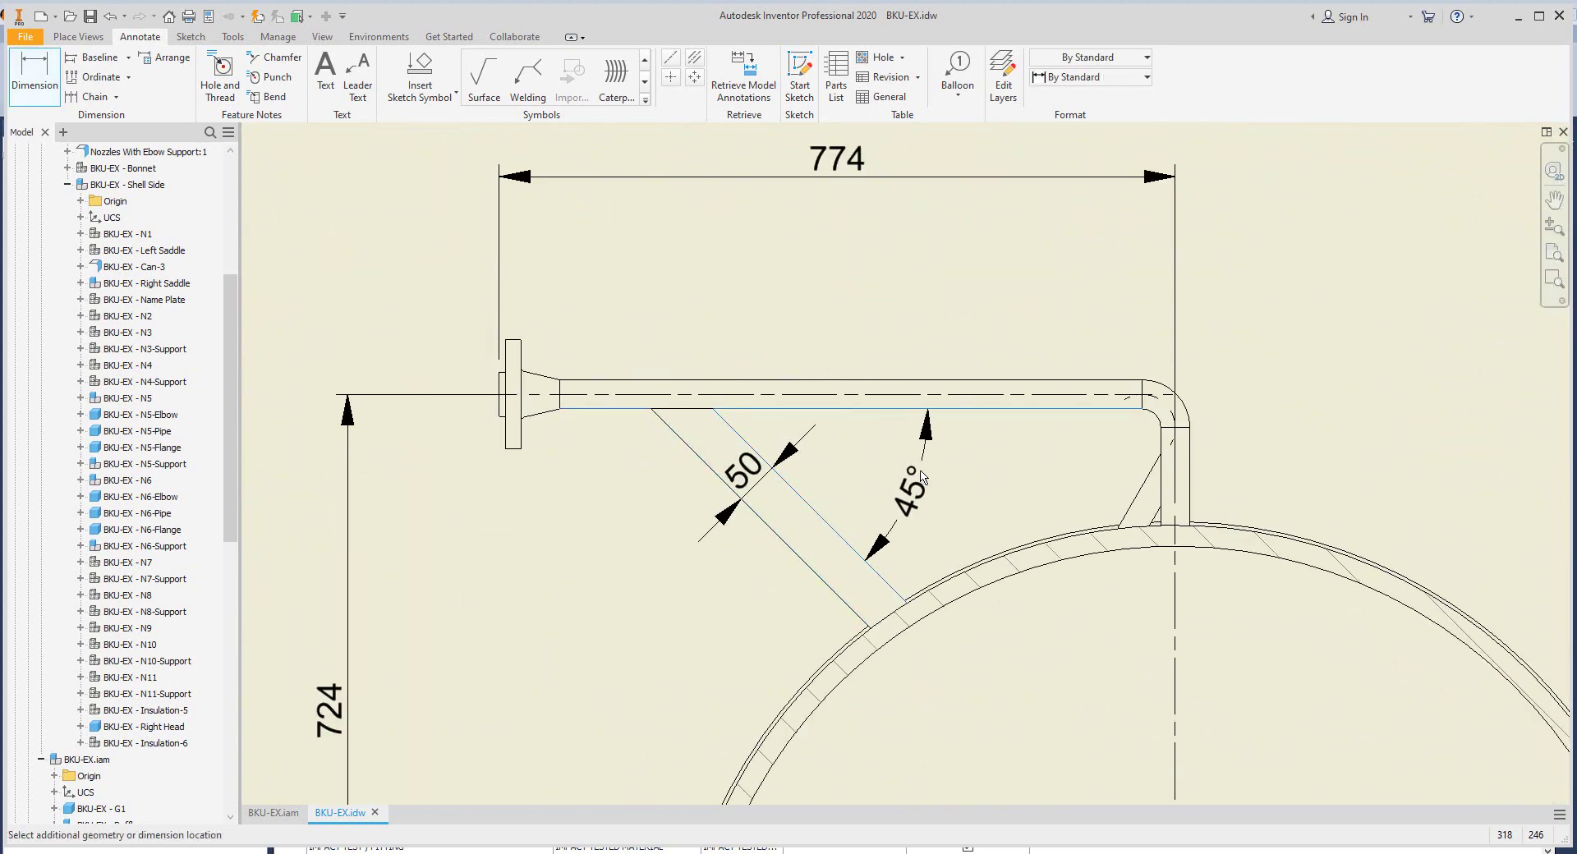
{"action": "left_click", "coordinate": [913, 493]}
{"action": "left_click", "coordinate": [652, 408]}
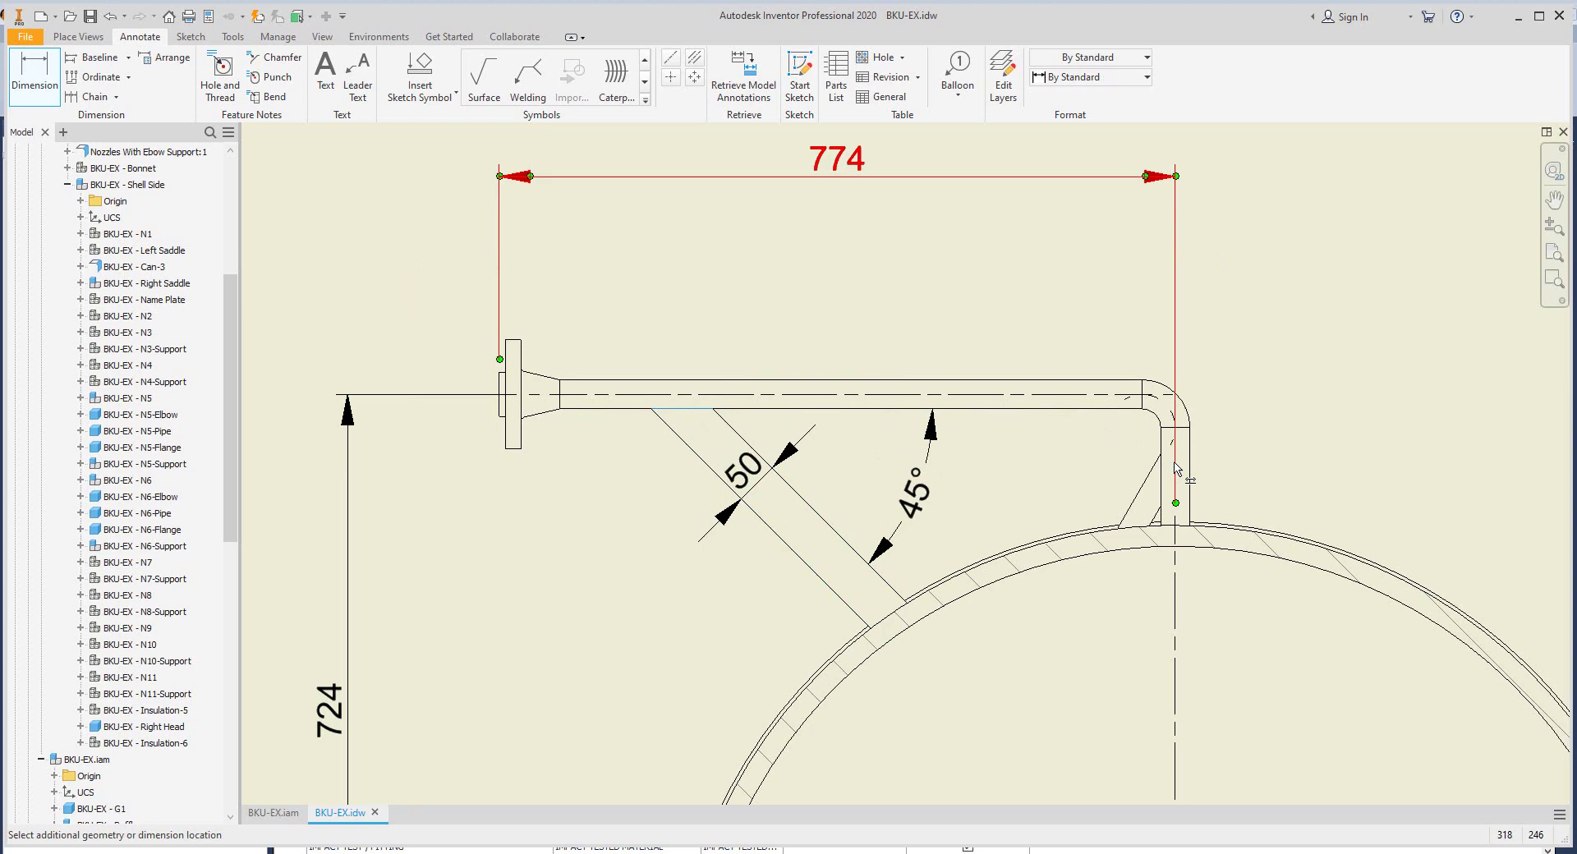
{"action": "left_click", "coordinate": [1176, 515]}
Step: Add the aligned 355 length dimension along the diagonal brace
{"action": "left_click", "coordinate": [722, 480]}
{"action": "right_click", "coordinate": [519, 556]}
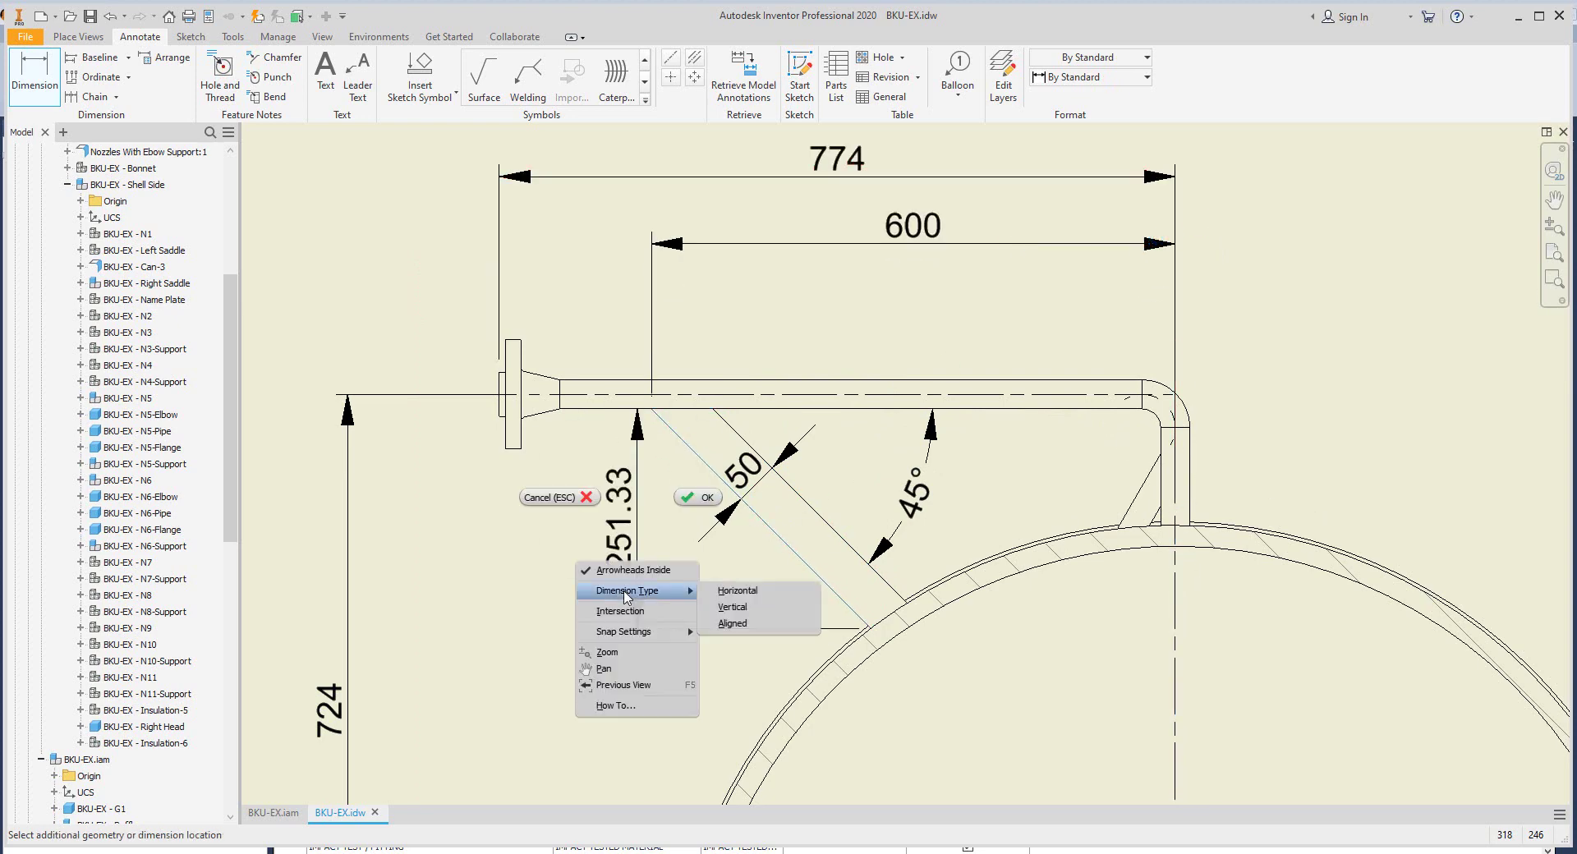
{"action": "left_click", "coordinate": [756, 628]}
{"action": "left_click", "coordinate": [724, 544]}
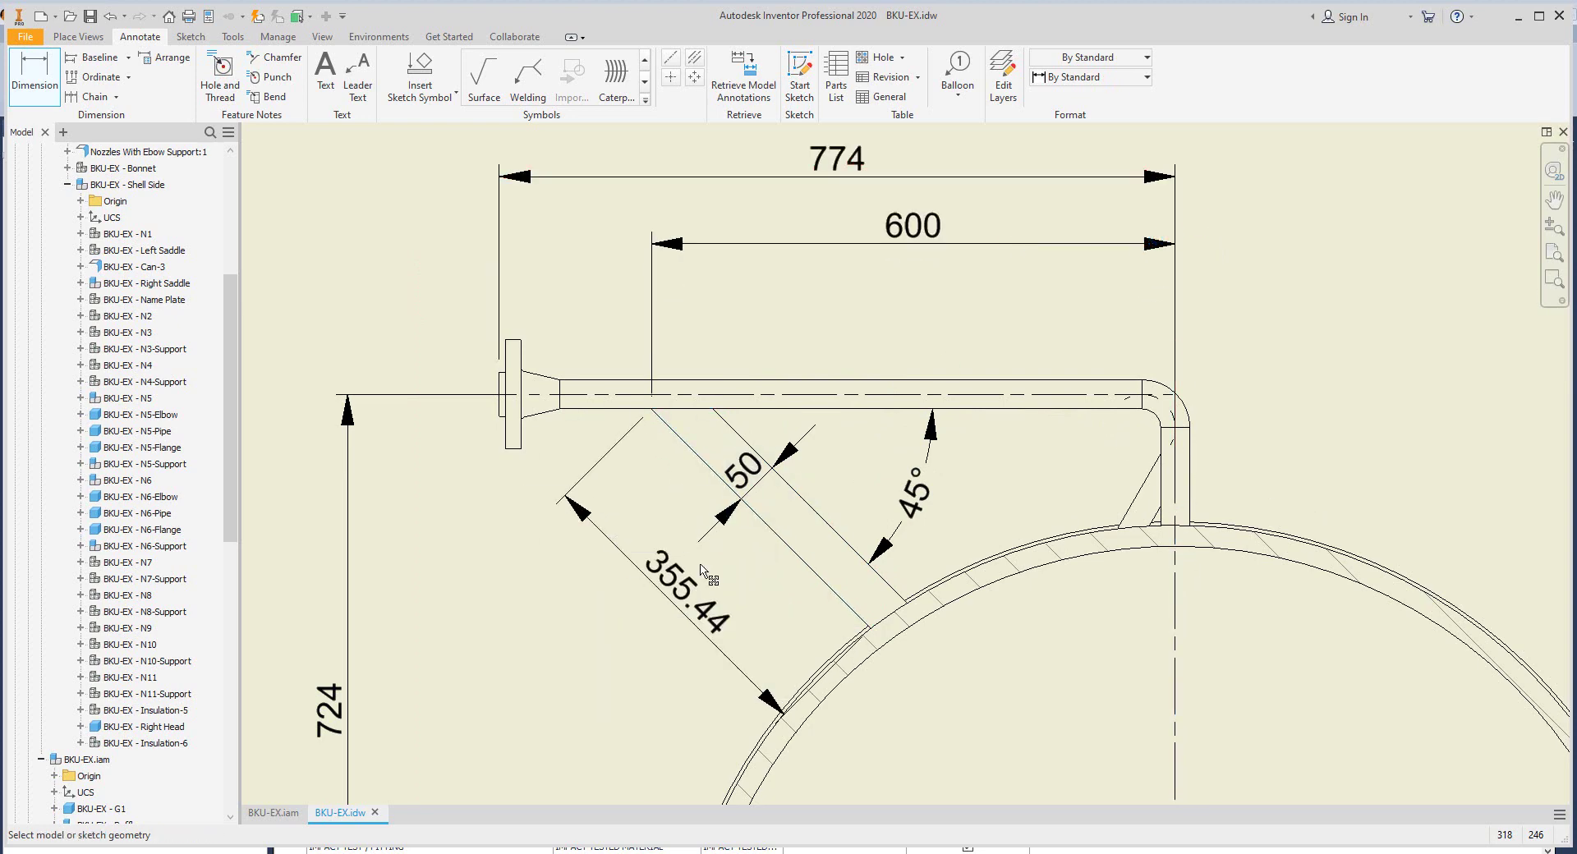
{"action": "key", "text": "Escape"}
{"action": "right_click", "coordinate": [678, 606]}
{"action": "key", "text": "Escape"}
{"action": "scroll", "coordinate": [682, 637], "scroll_direction": "down", "scroll_amount": 1}
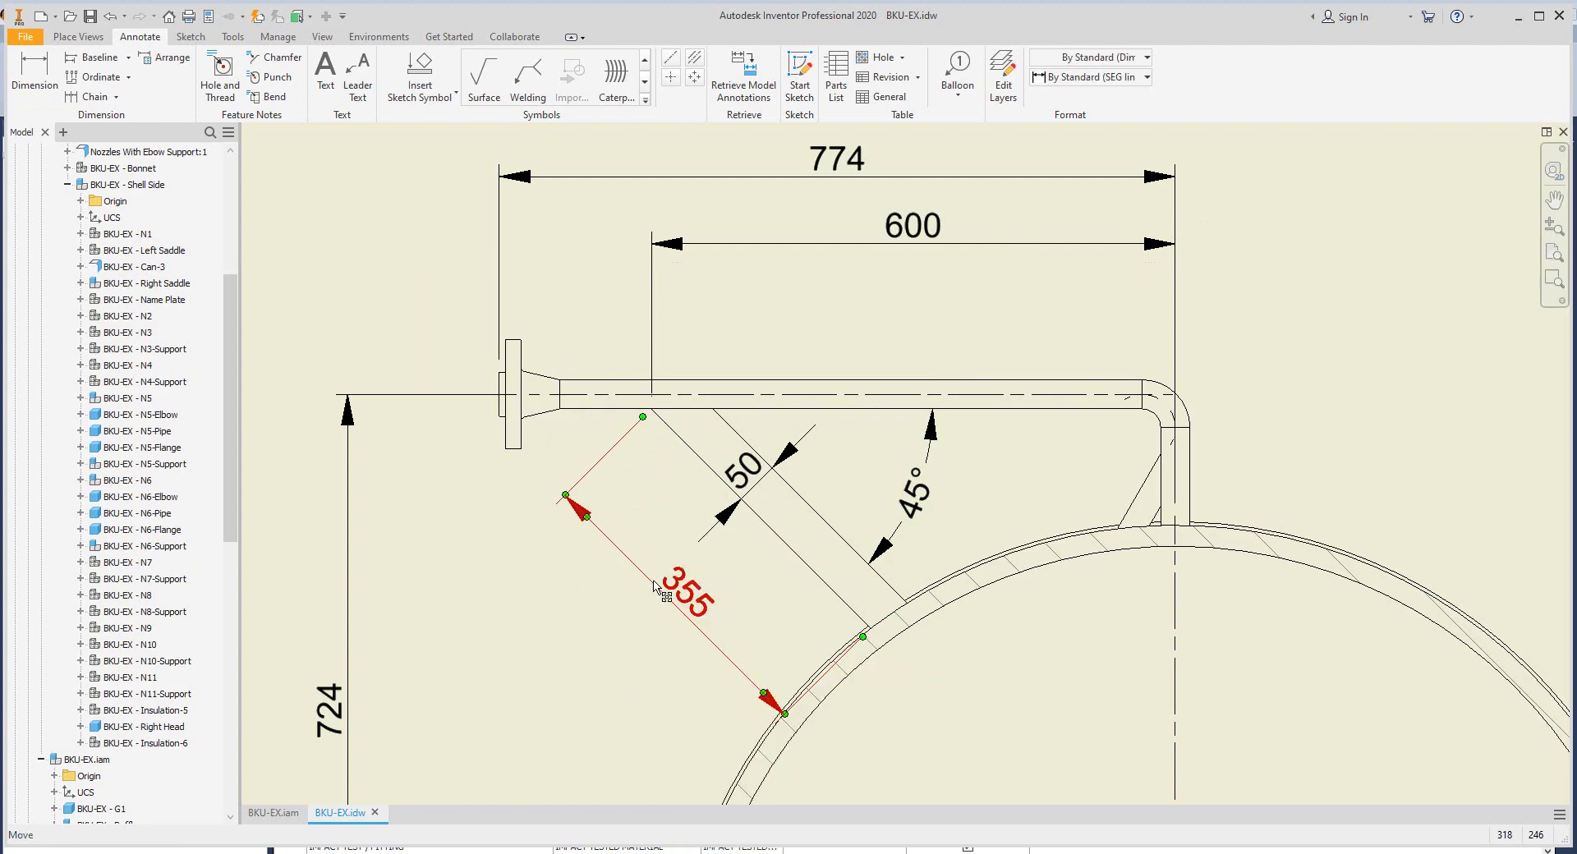
{"action": "scroll", "coordinate": [1186, 219], "scroll_direction": "down", "scroll_amount": 2}
{"action": "scroll", "coordinate": [1049, 247], "scroll_direction": "down", "scroll_amount": 3}
{"action": "scroll", "coordinate": [1073, 304], "scroll_direction": "down", "scroll_amount": 3}
Step: Attach T1 and T1-Flange nozzle tag balloons to the left nozzle flange
{"action": "key", "text": "Home"}
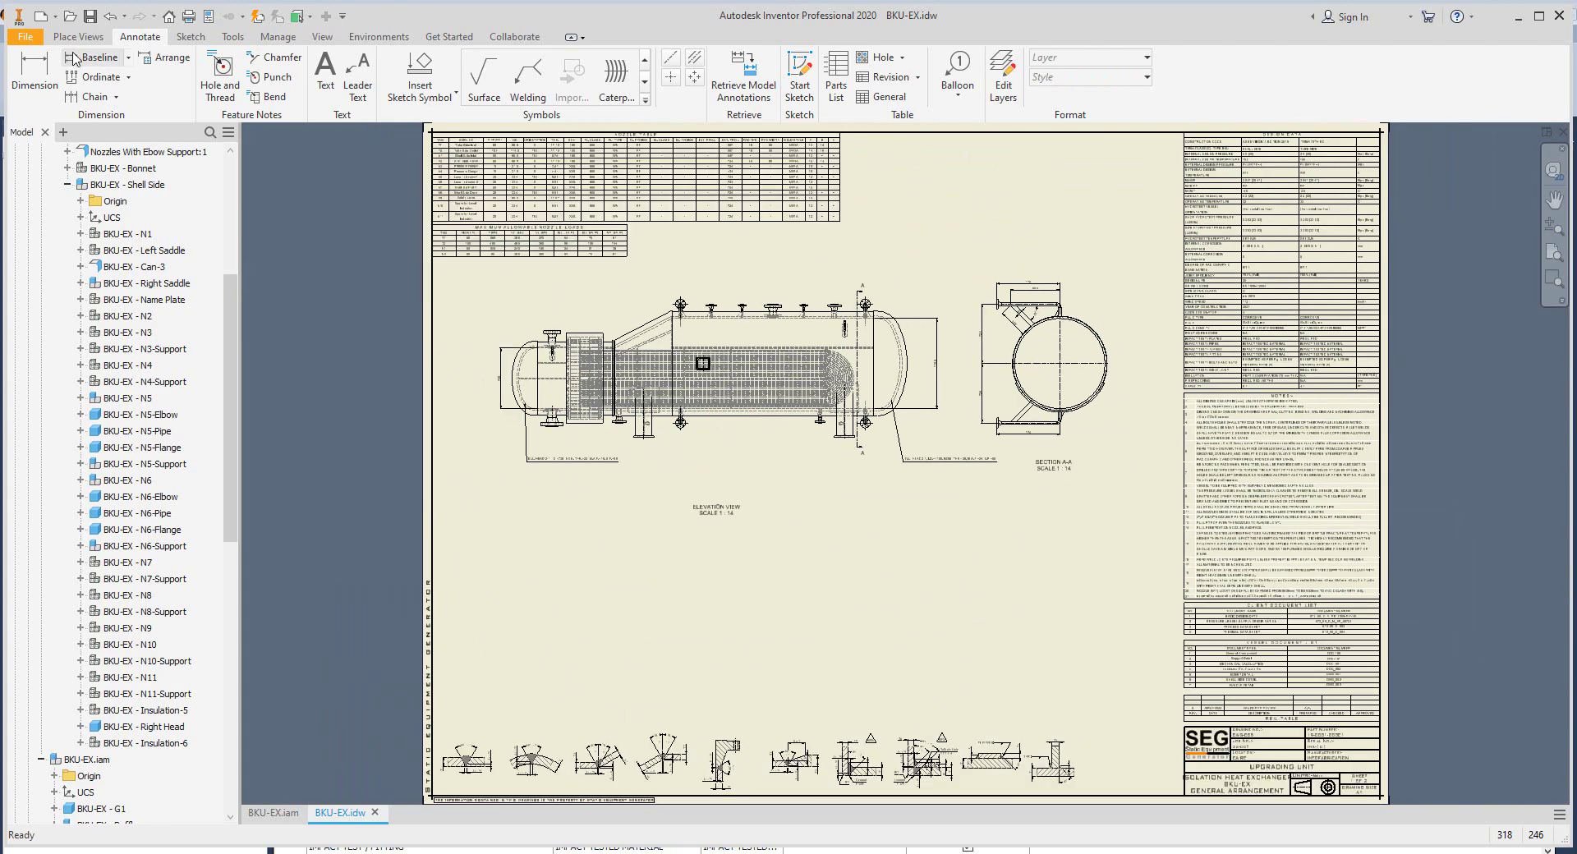
{"action": "scroll", "coordinate": [567, 351], "scroll_direction": "up", "scroll_amount": 5}
{"action": "key", "text": "b"}
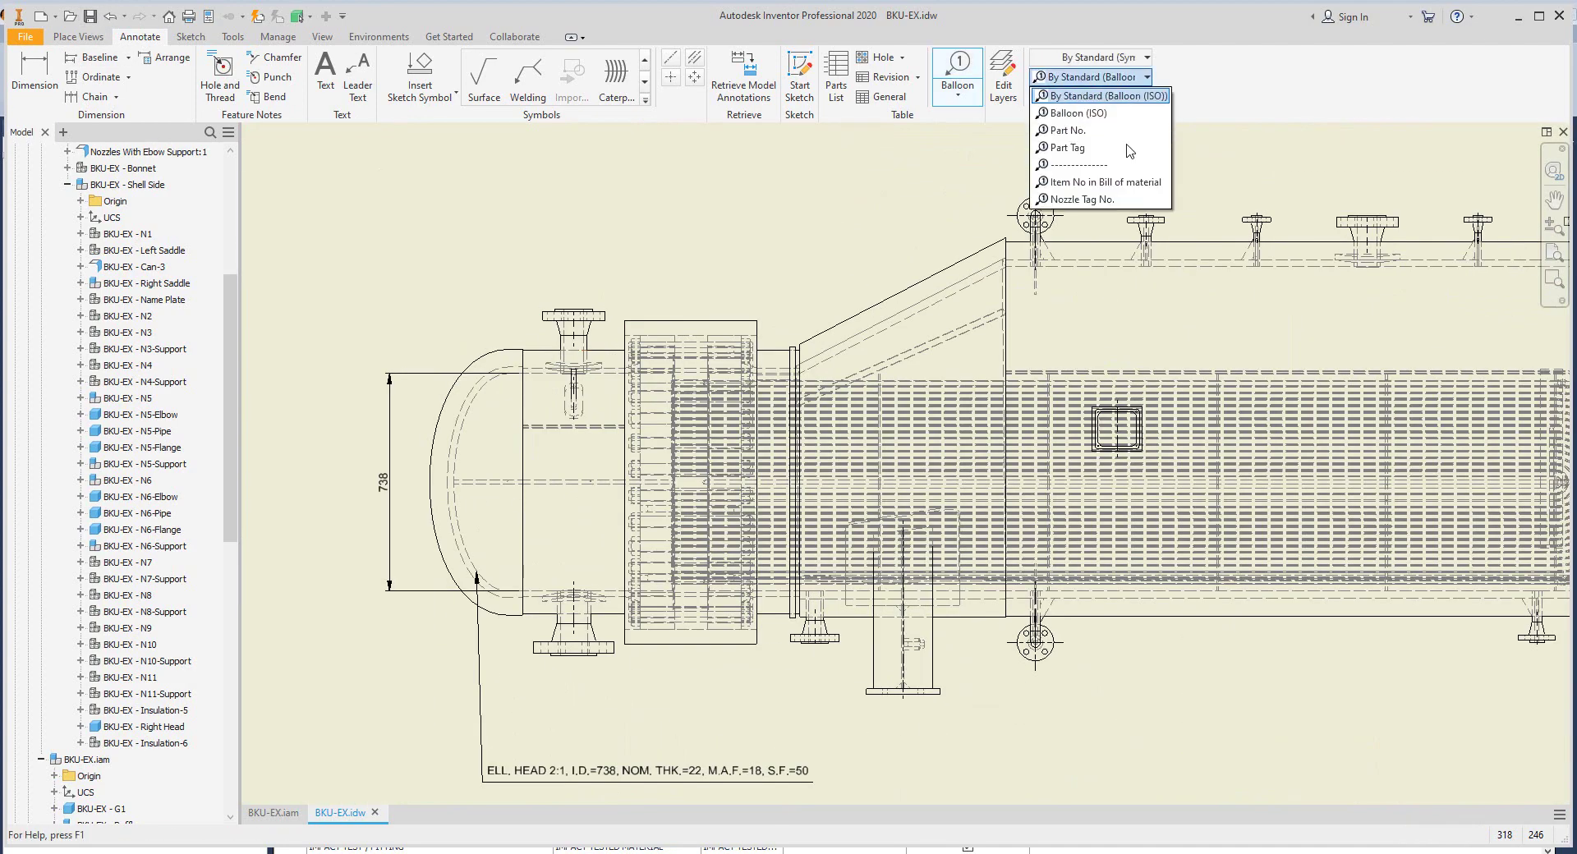
{"action": "scroll", "coordinate": [585, 351], "scroll_direction": "up", "scroll_amount": 4}
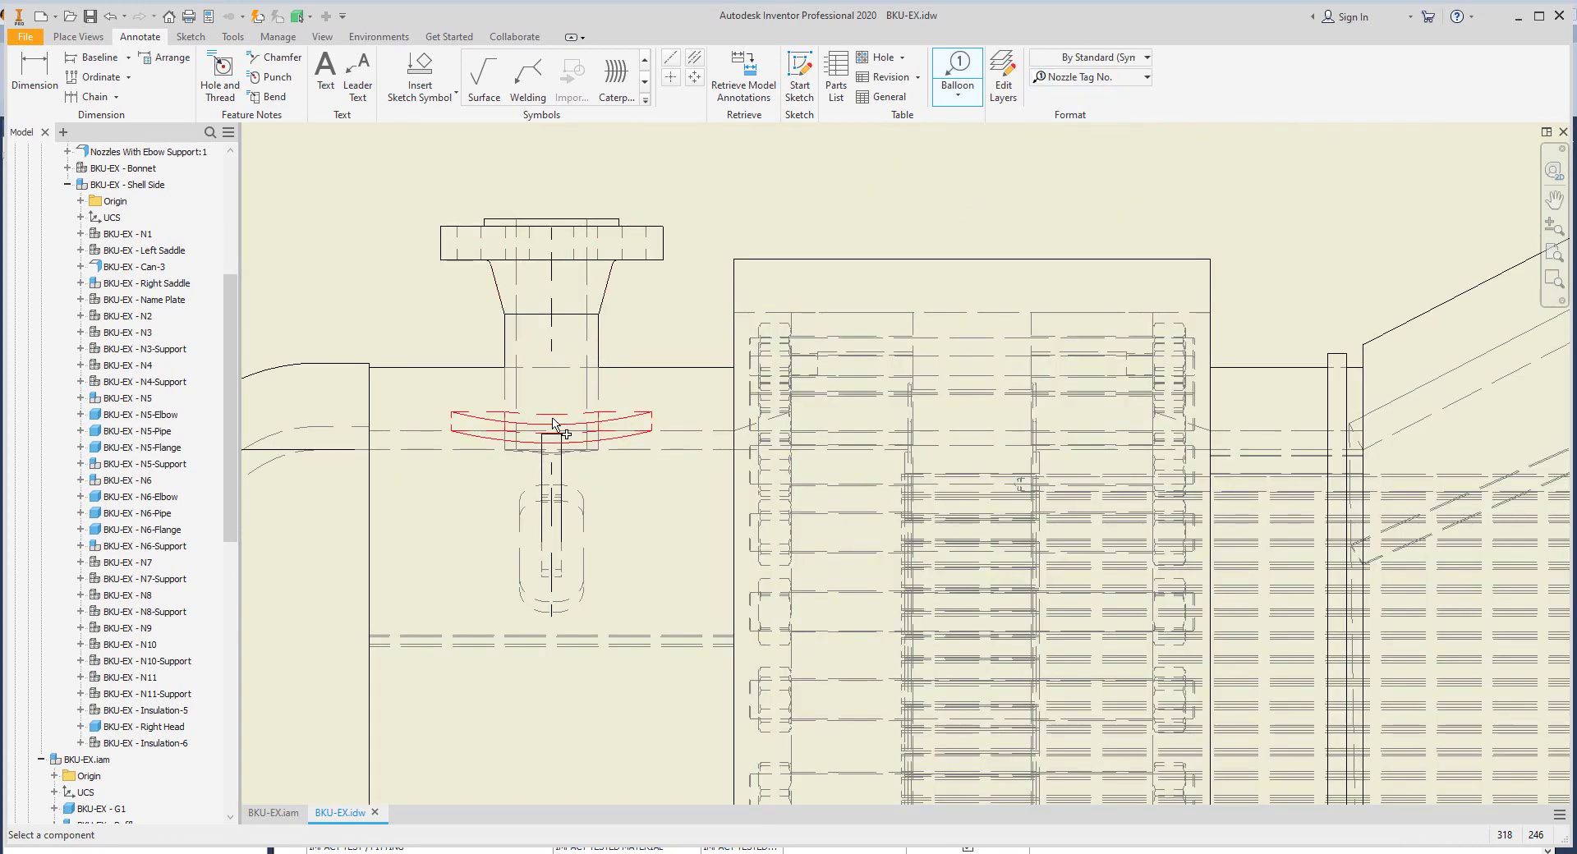
{"action": "left_click", "coordinate": [552, 366]}
{"action": "middle_click_drag", "start_coordinate": [492, 320], "coordinate": [517, 556]}
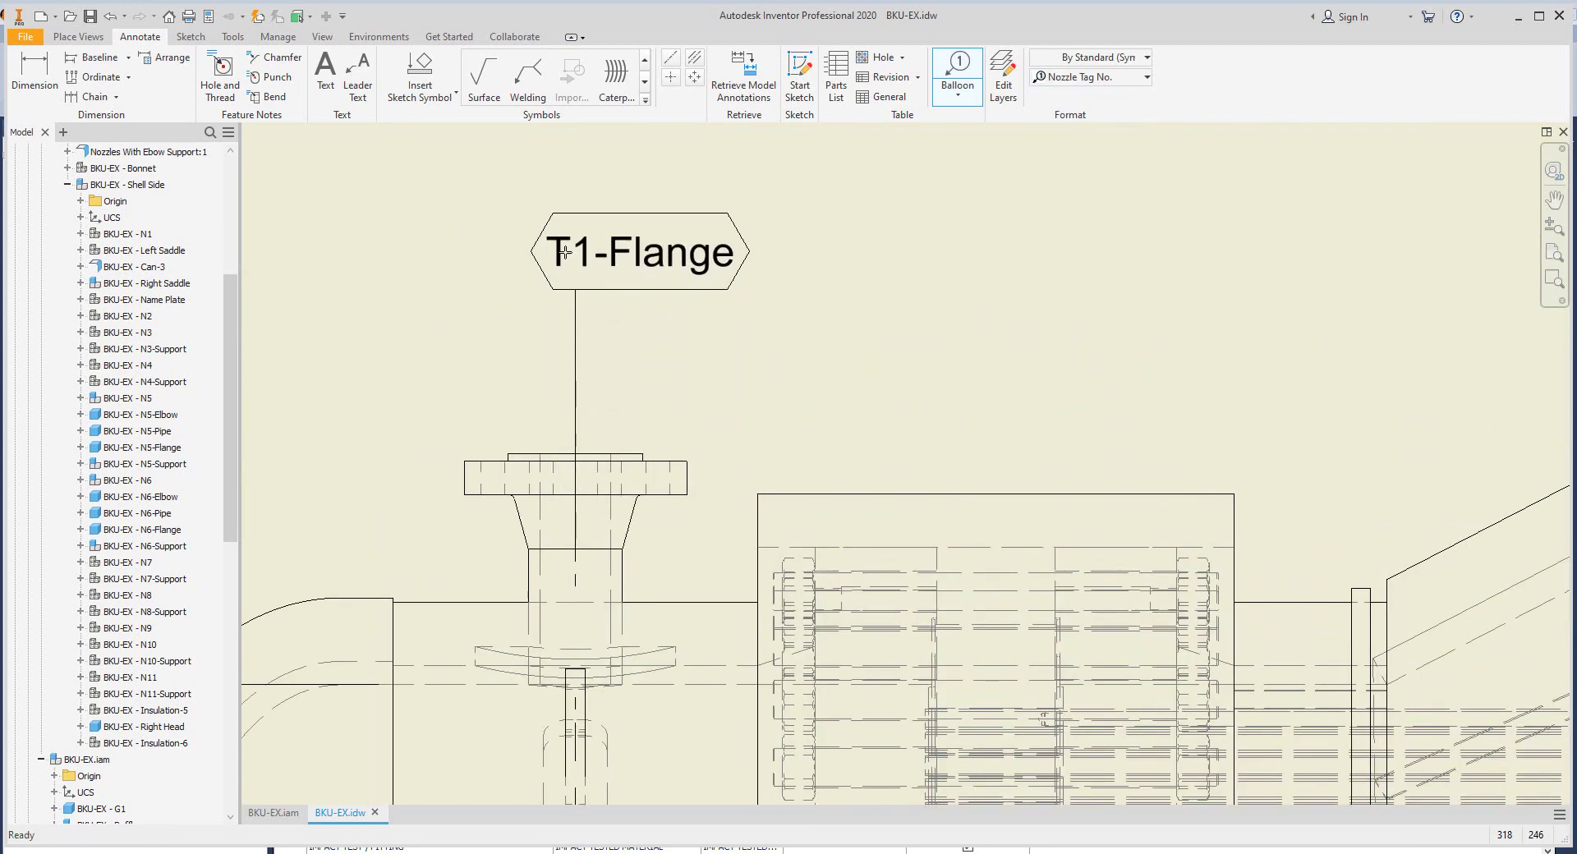
{"action": "left_click", "coordinate": [607, 203]}
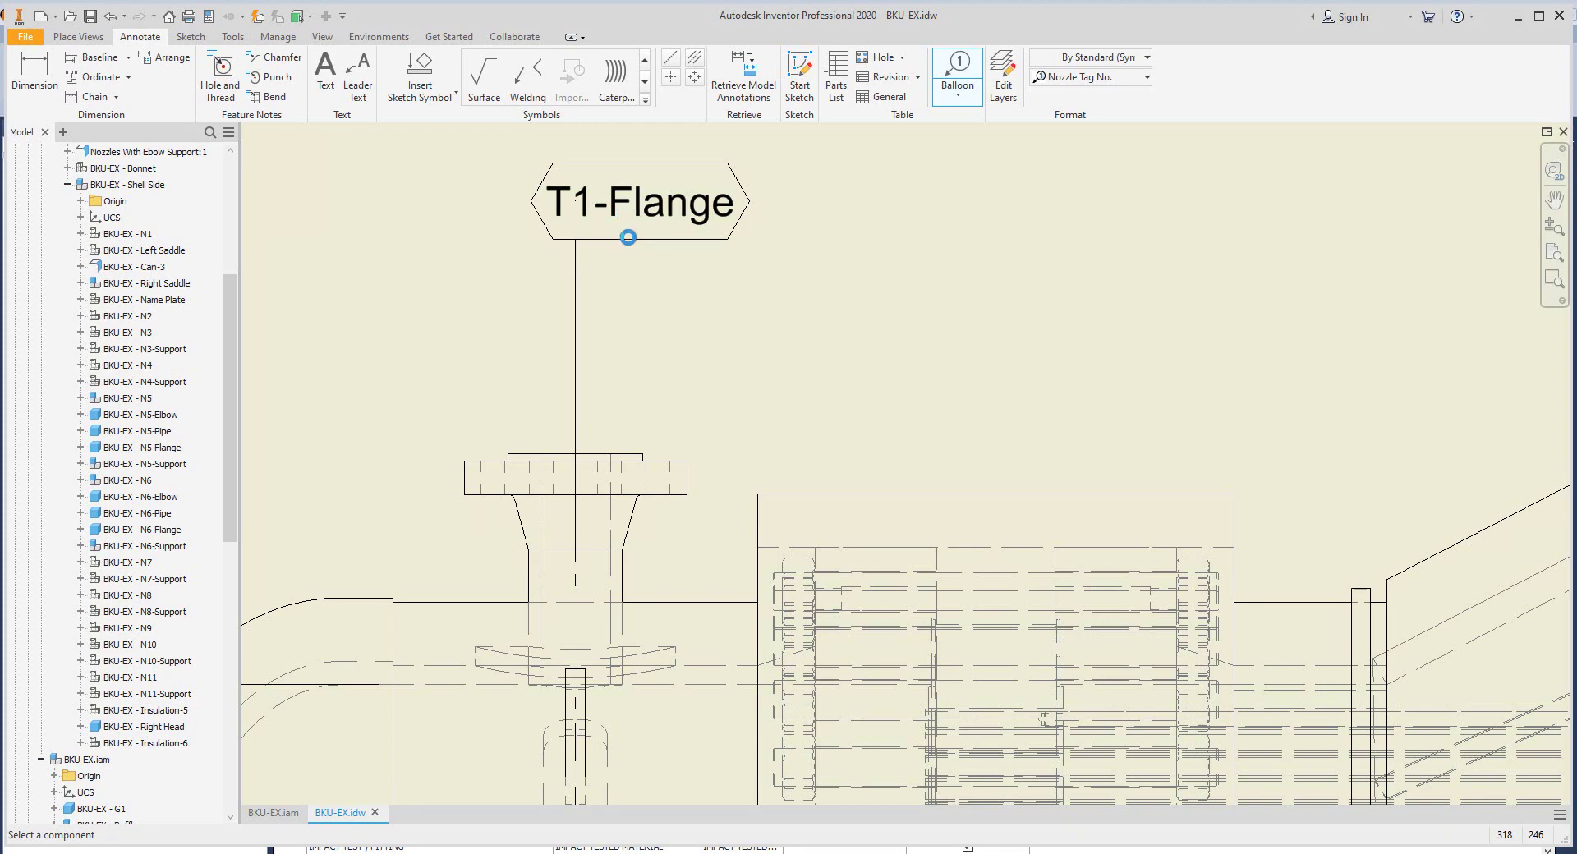
{"action": "scroll", "coordinate": [627, 237], "scroll_direction": "down", "scroll_amount": 5}
{"action": "right_click", "coordinate": [604, 297]}
{"action": "key", "text": "Escape"}
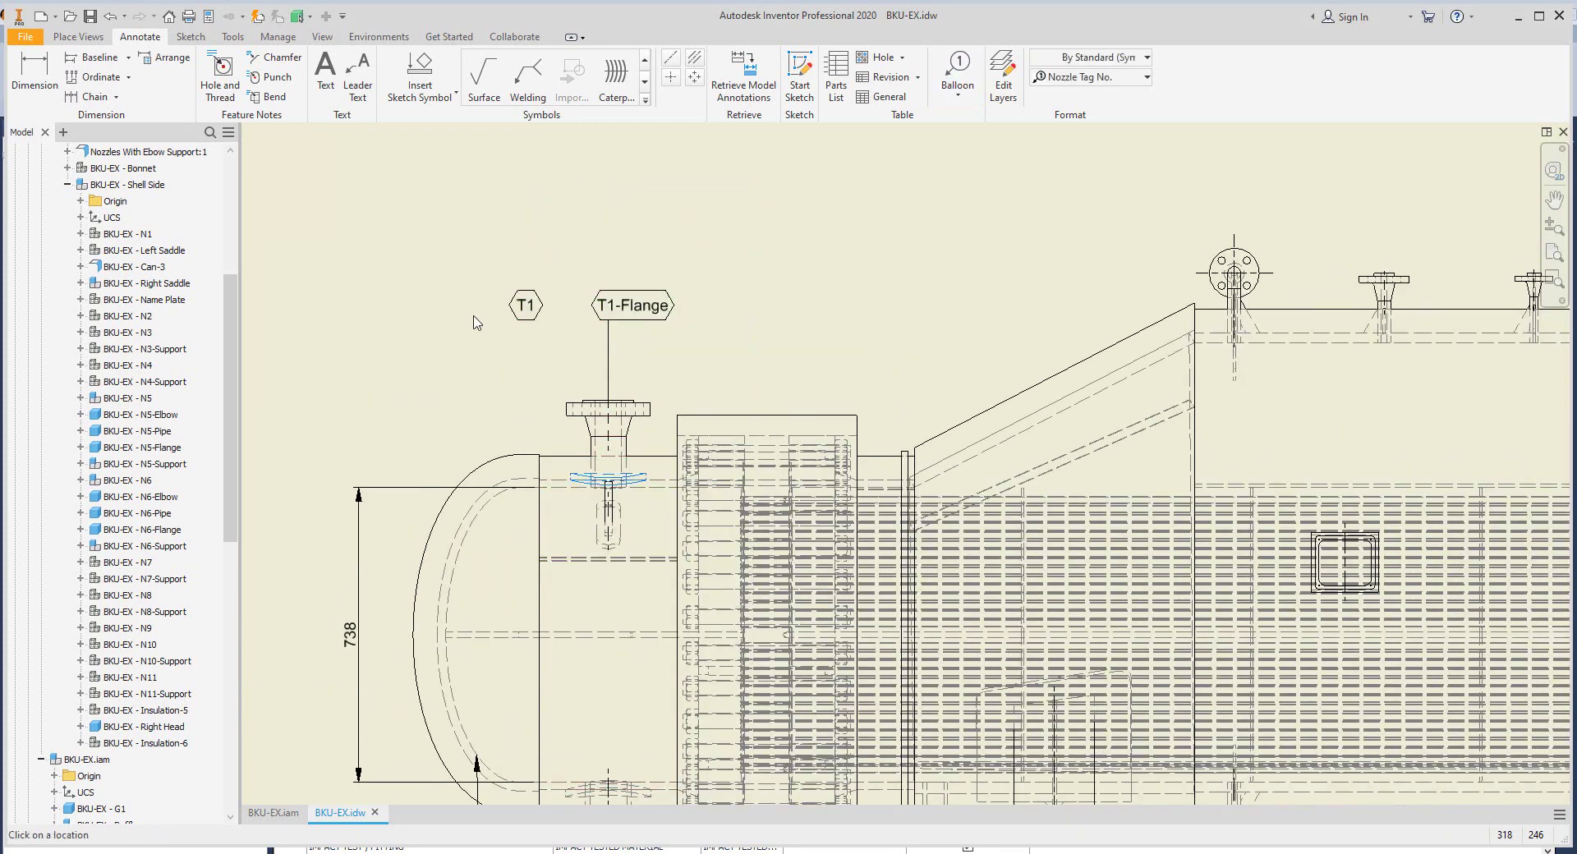
Step: Move the T1-Flange balloon up against the T1 balloon
{"action": "left_click_drag", "start_coordinate": [633, 305], "coordinate": [590, 305]}
{"action": "right_click", "coordinate": [588, 302]}
{"action": "left_click", "coordinate": [634, 392]}
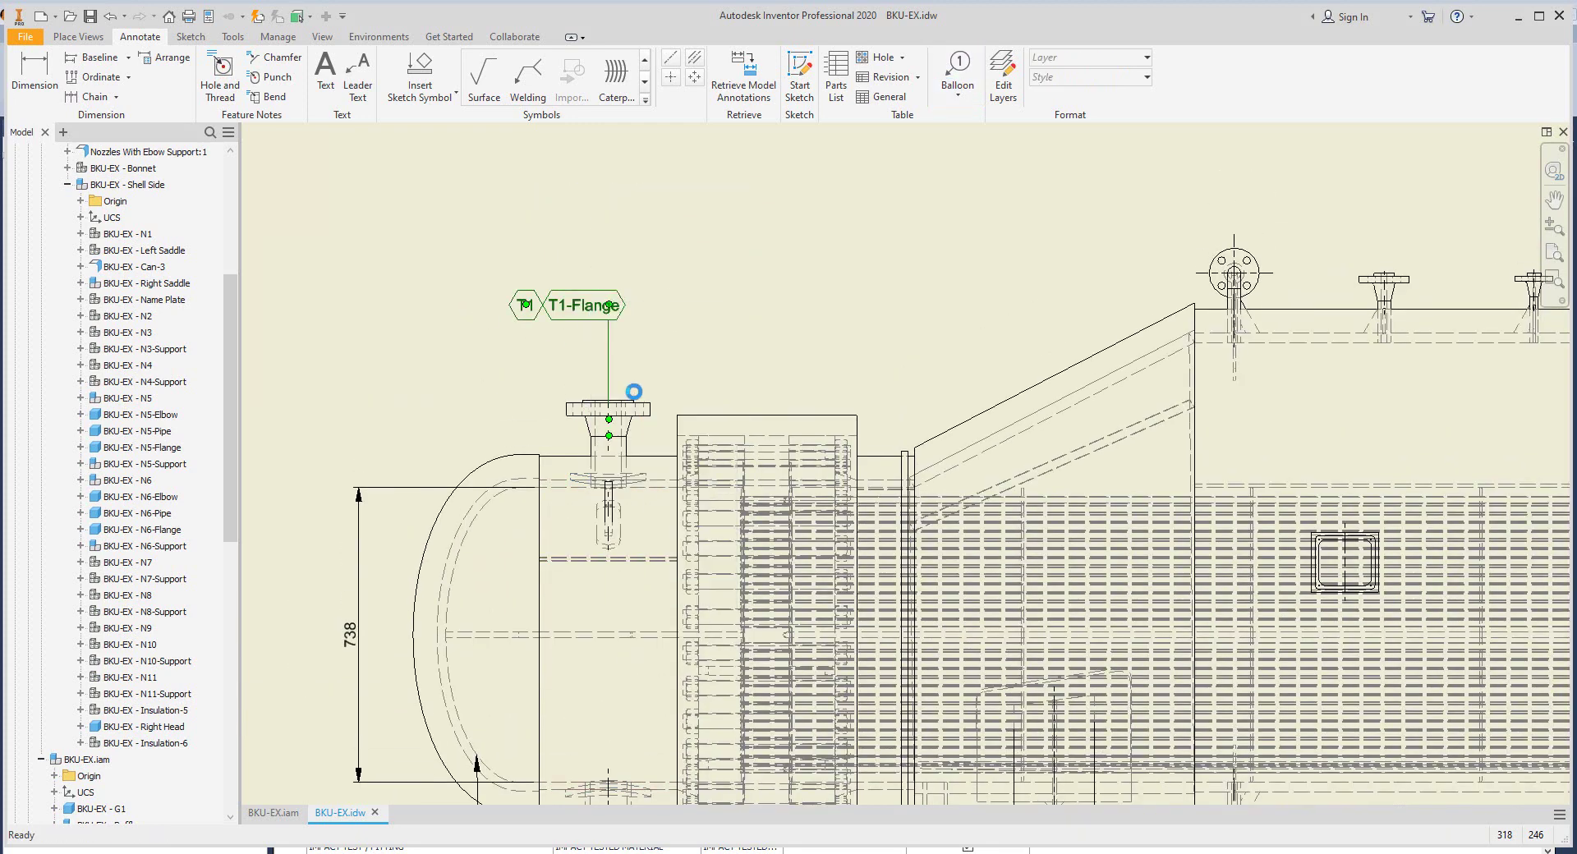
{"action": "scroll", "coordinate": [630, 380], "scroll_direction": "down", "scroll_amount": 2}
Step: Add the 341 and 172 dimensions locating nozzle T1 from the left head
{"action": "key", "text": "d"}
{"action": "scroll", "coordinate": [813, 535], "scroll_direction": "up", "scroll_amount": 5}
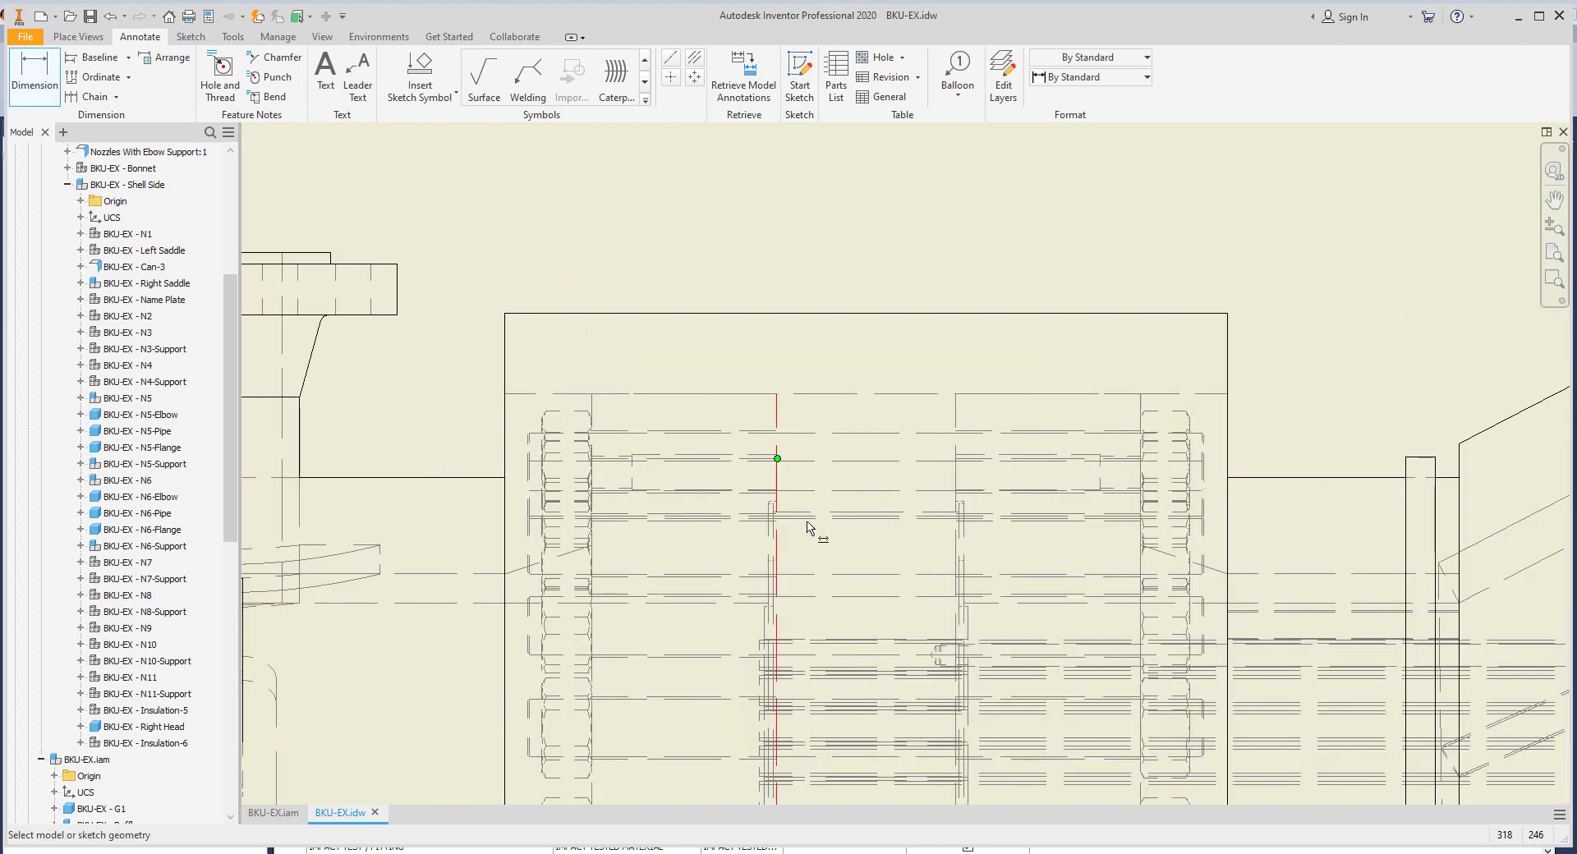
{"action": "scroll", "coordinate": [780, 509], "scroll_direction": "up", "scroll_amount": 2}
{"action": "left_click", "coordinate": [772, 503]}
{"action": "scroll", "coordinate": [772, 503], "scroll_direction": "down", "scroll_amount": 5}
{"action": "left_click", "coordinate": [641, 447]}
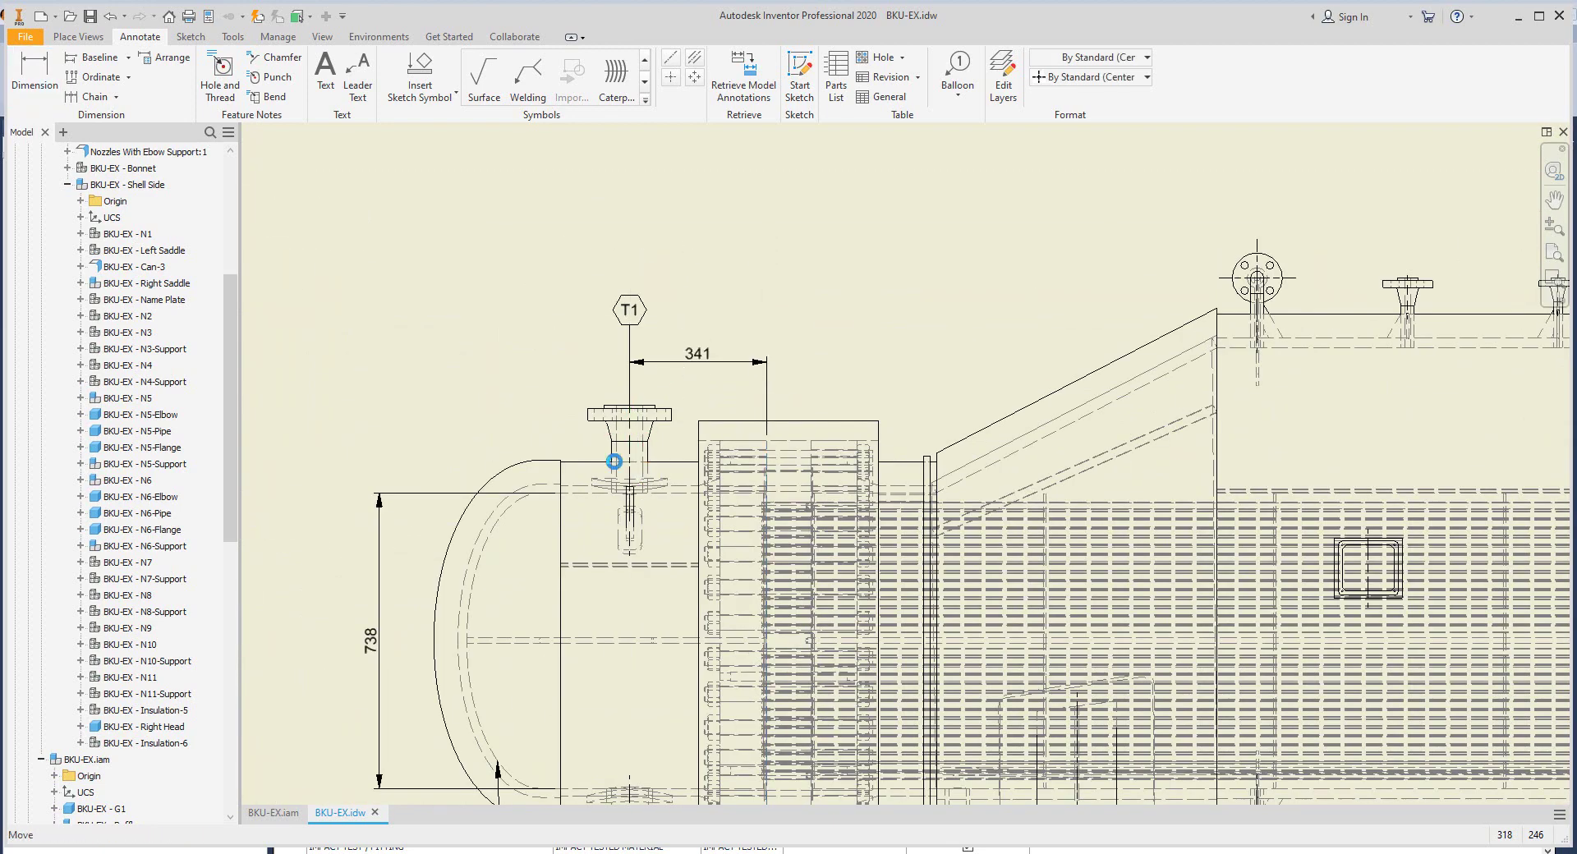
{"action": "scroll", "coordinate": [630, 465], "scroll_direction": "up", "scroll_amount": 3}
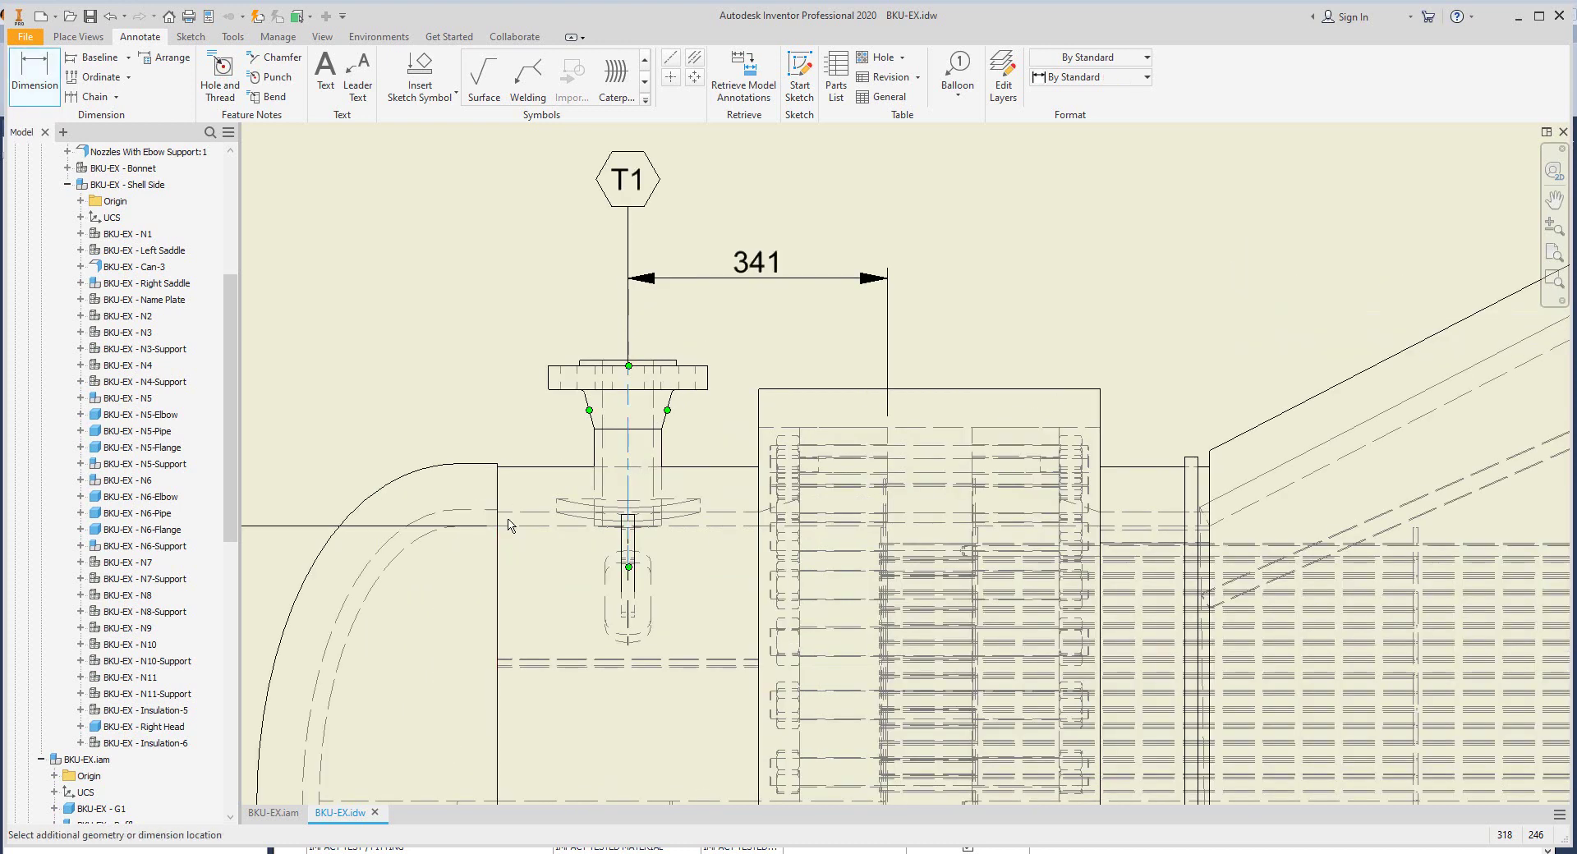
{"action": "left_click", "coordinate": [497, 552]}
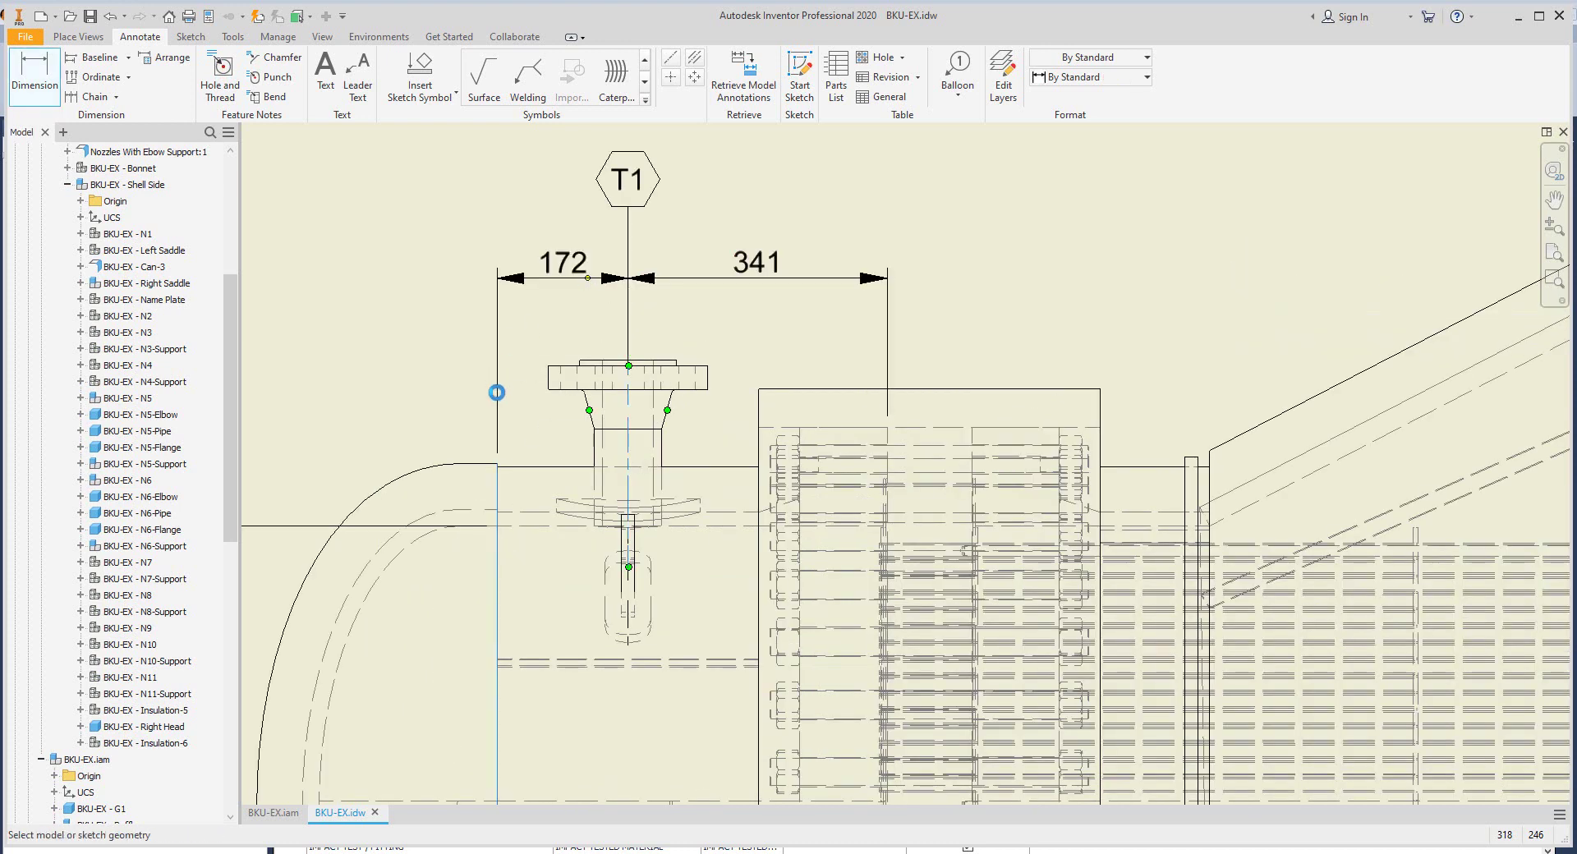
Step: Dimension the left head's 50 straight flange, move it left, and add an S.F. note below the value
{"action": "scroll", "coordinate": [467, 675], "scroll_direction": "down", "scroll_amount": 2}
{"action": "left_click", "coordinate": [458, 618]}
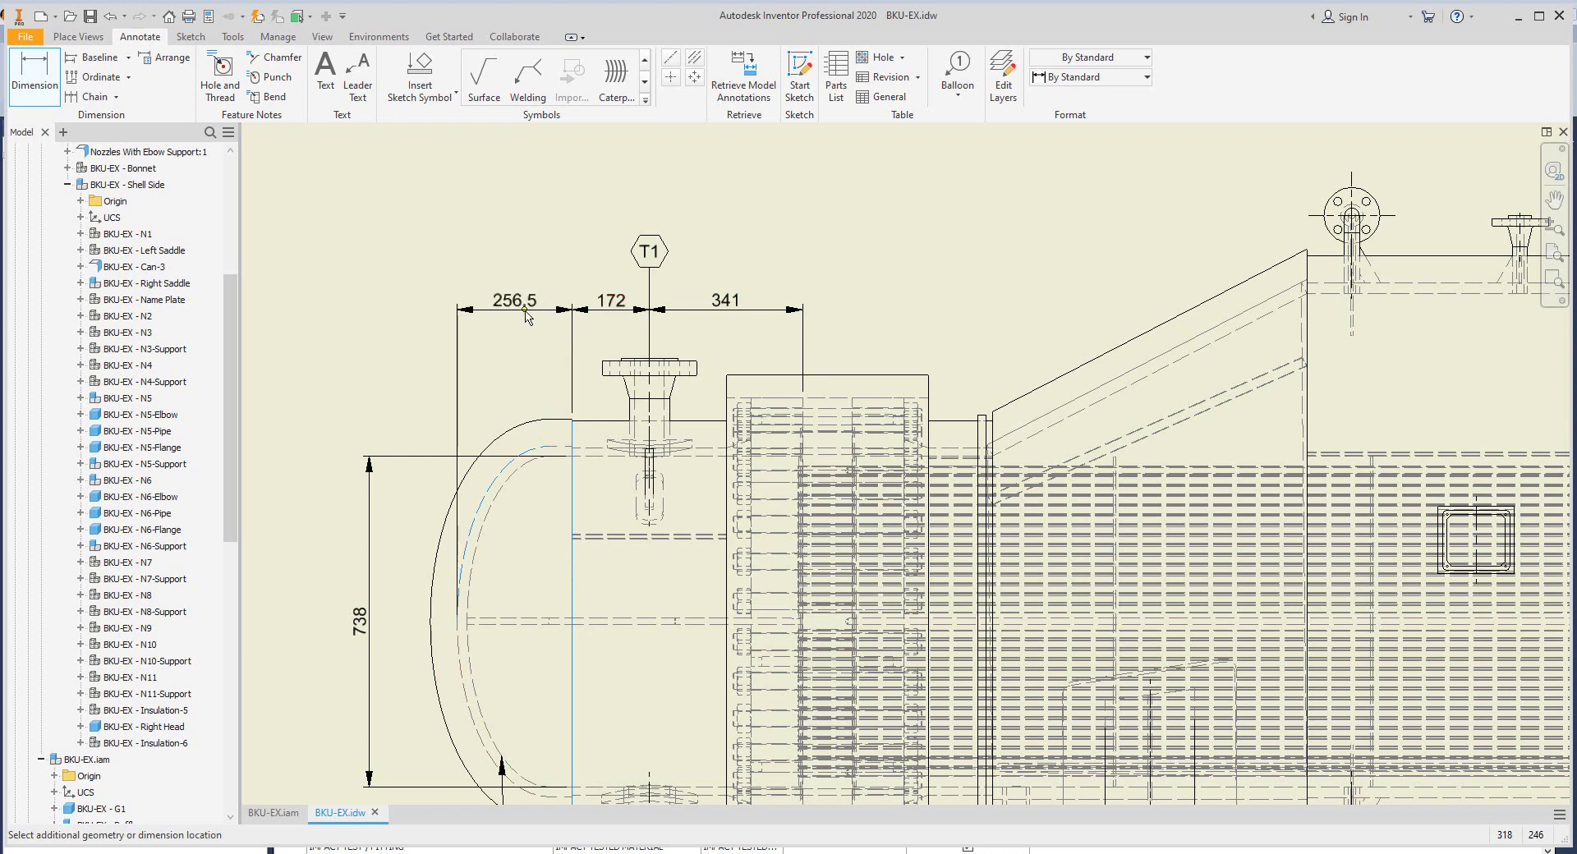
{"action": "left_click", "coordinate": [562, 453]}
{"action": "scroll", "coordinate": [563, 452], "scroll_direction": "up", "scroll_amount": 2}
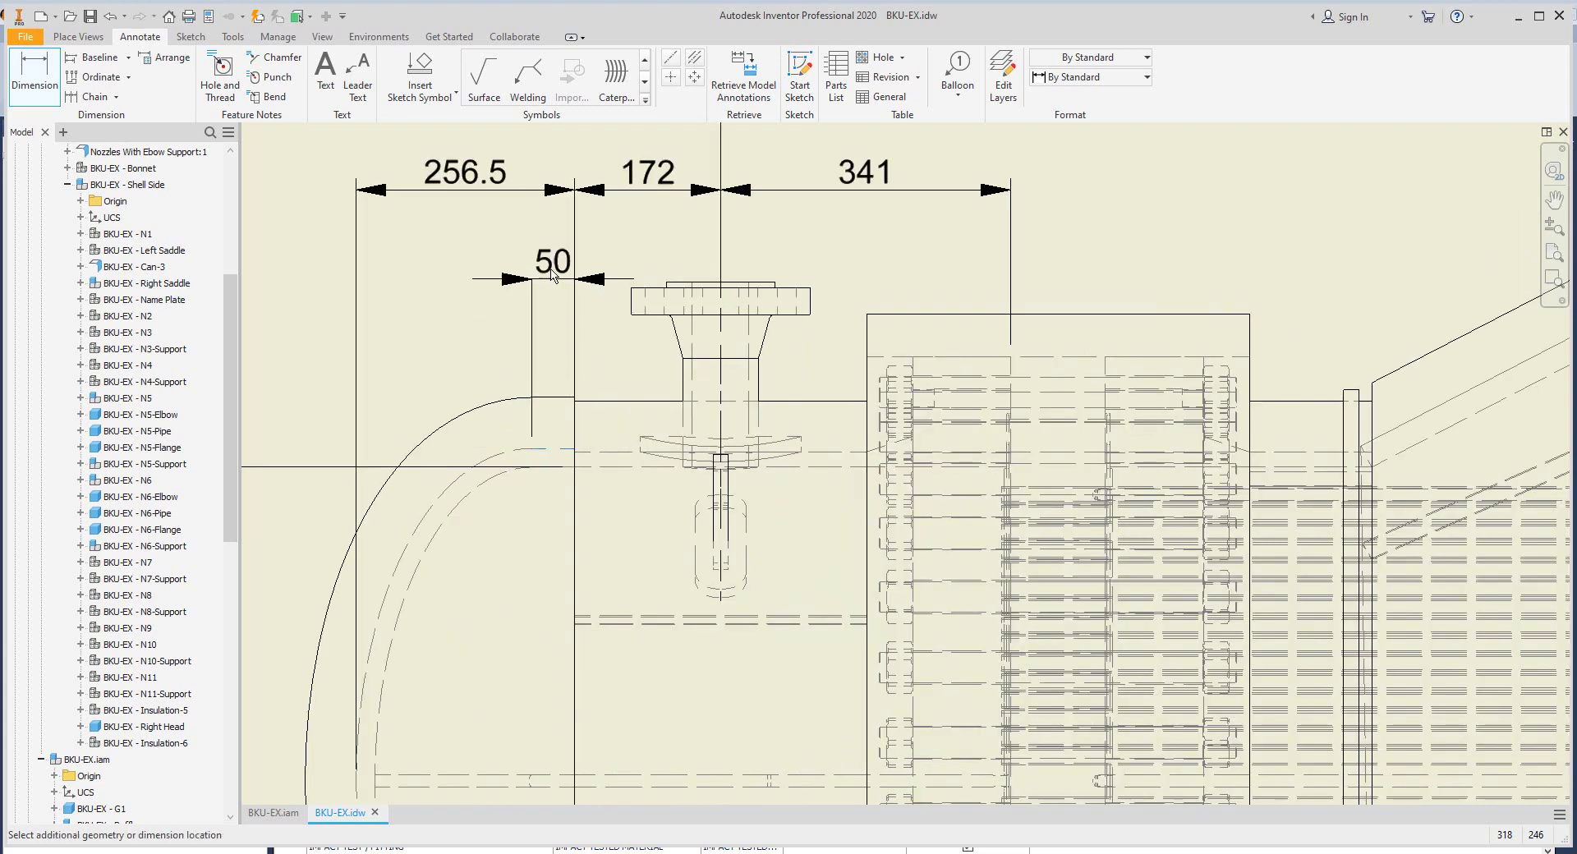
{"action": "key", "text": "Escape"}
{"action": "left_click_drag", "start_coordinate": [553, 234], "coordinate": [441, 265]}
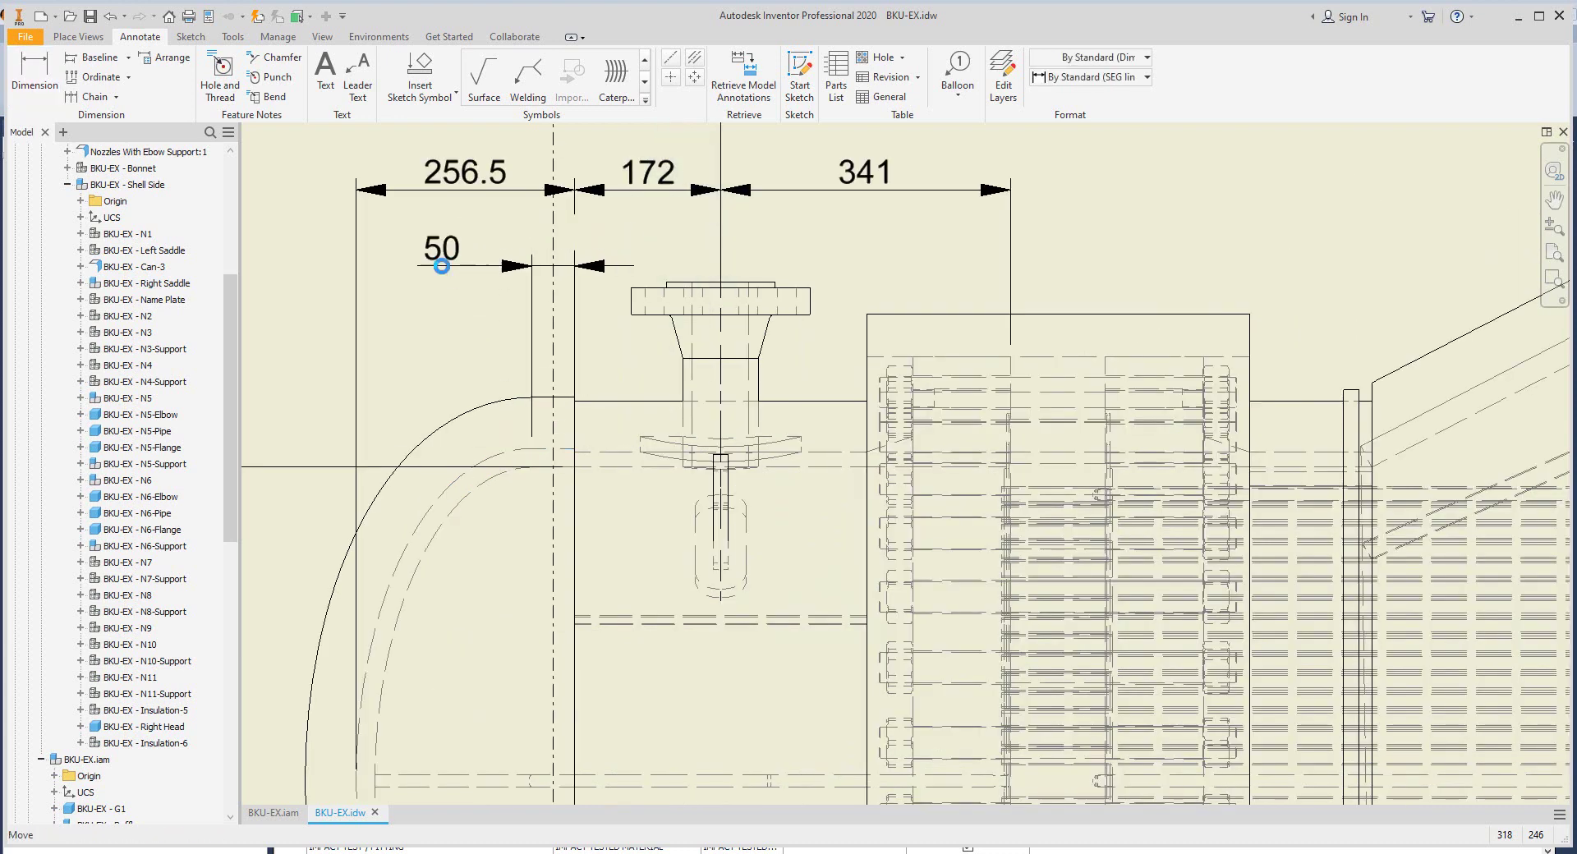
{"action": "right_click", "coordinate": [484, 382]}
{"action": "left_click", "coordinate": [503, 404]}
{"action": "type", "text": "S.F."}
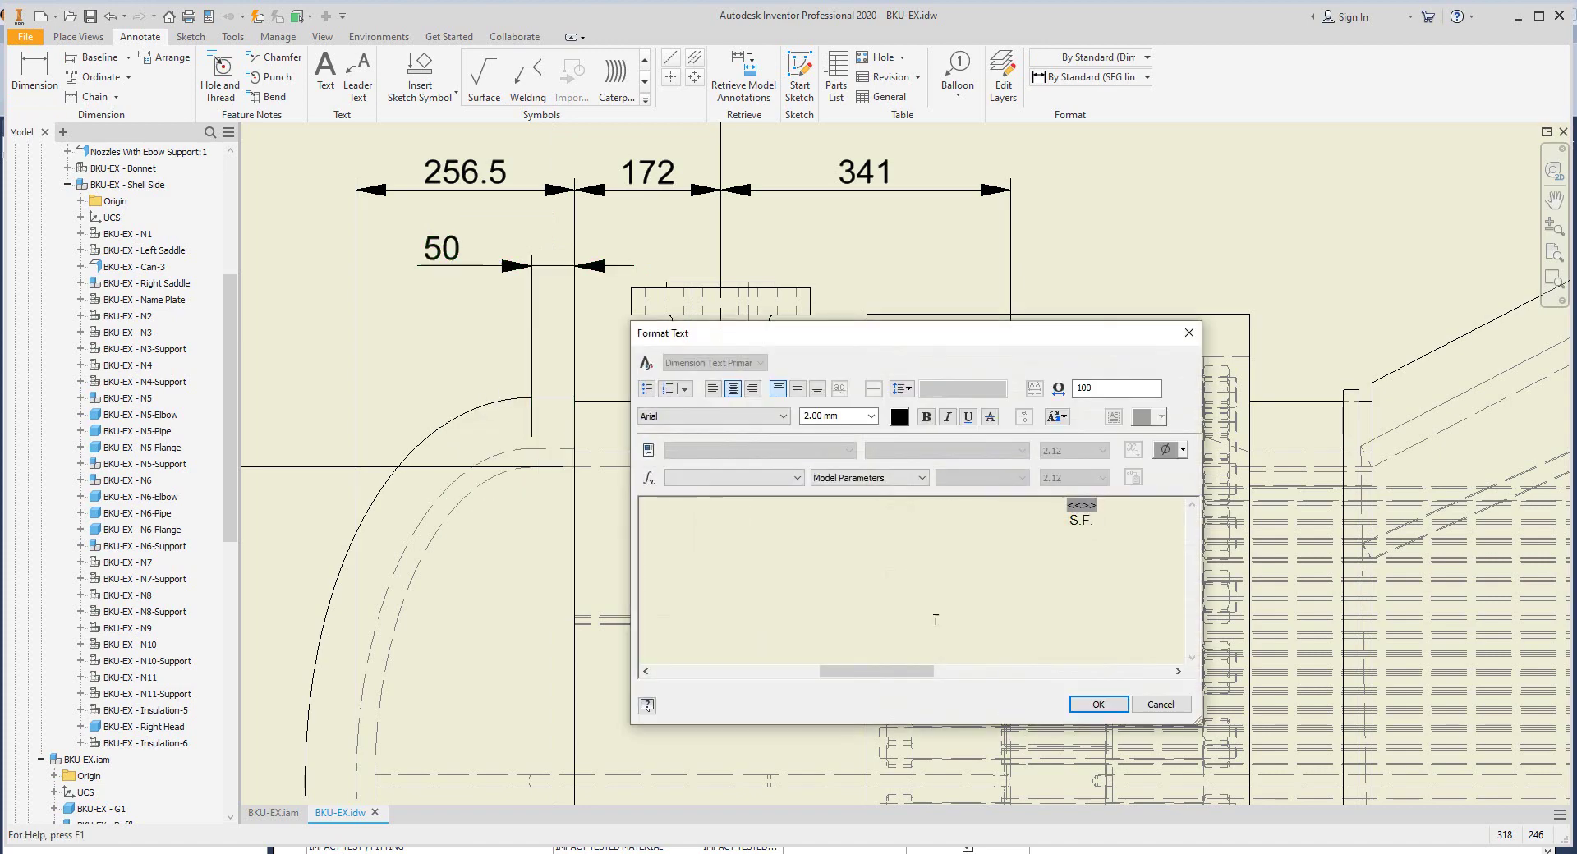
{"action": "left_click", "coordinate": [1098, 705]}
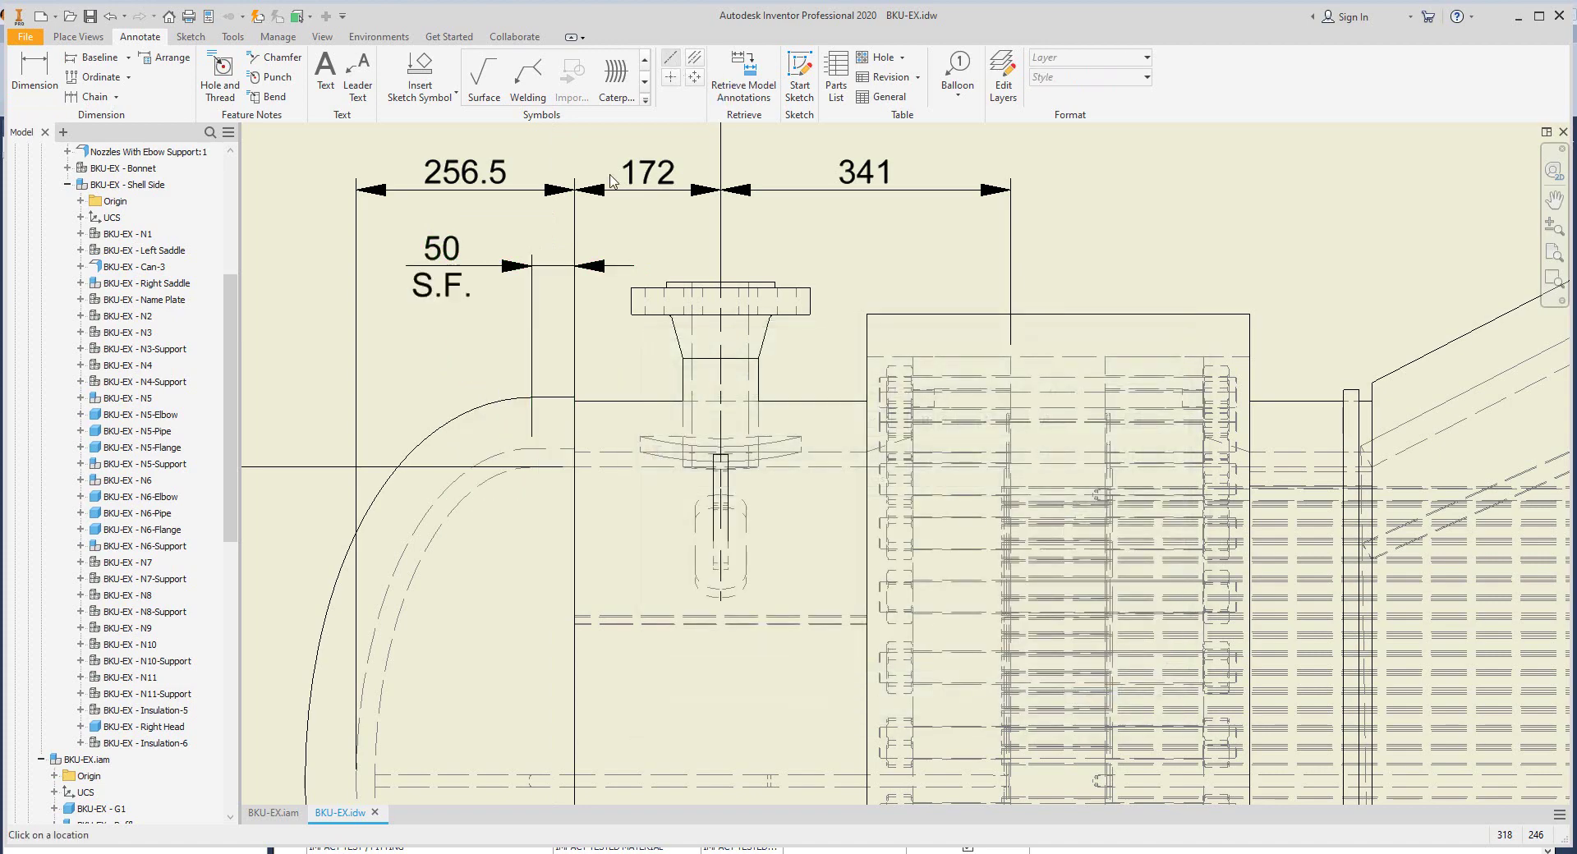
{"action": "left_click", "coordinate": [671, 57]}
{"action": "scroll", "coordinate": [530, 464], "scroll_direction": "down", "scroll_amount": 3}
{"action": "scroll", "coordinate": [526, 553], "scroll_direction": "up", "scroll_amount": 5}
Step: Place a centerline through the lower nozzle
{"action": "left_click", "coordinate": [526, 553]}
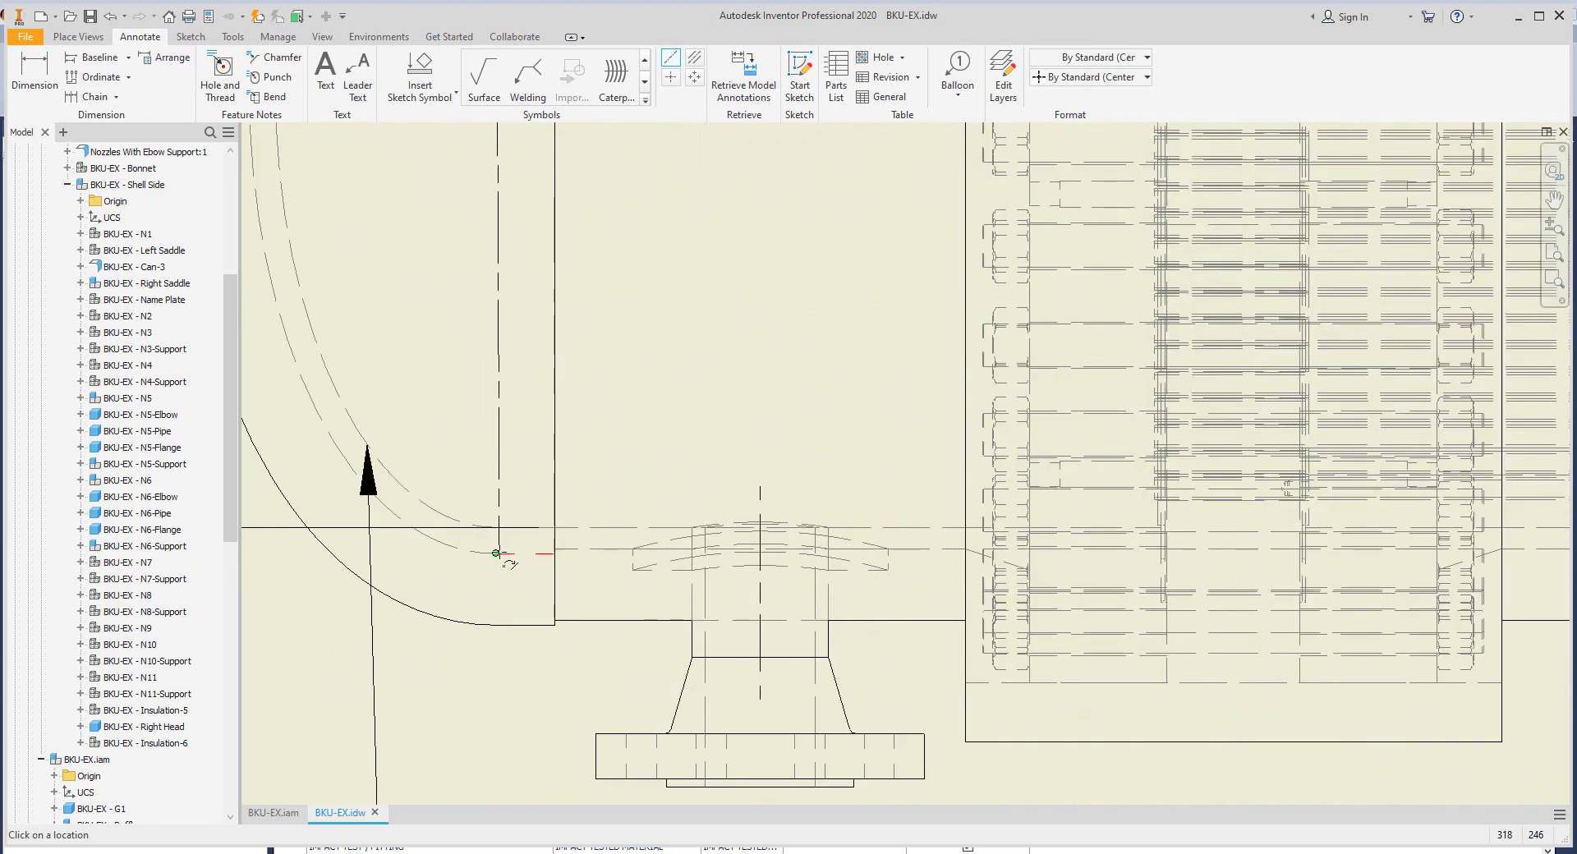
{"action": "scroll", "coordinate": [657, 392], "scroll_direction": "down", "scroll_amount": 3}
{"action": "scroll", "coordinate": [657, 392], "scroll_direction": "down", "scroll_amount": 2}
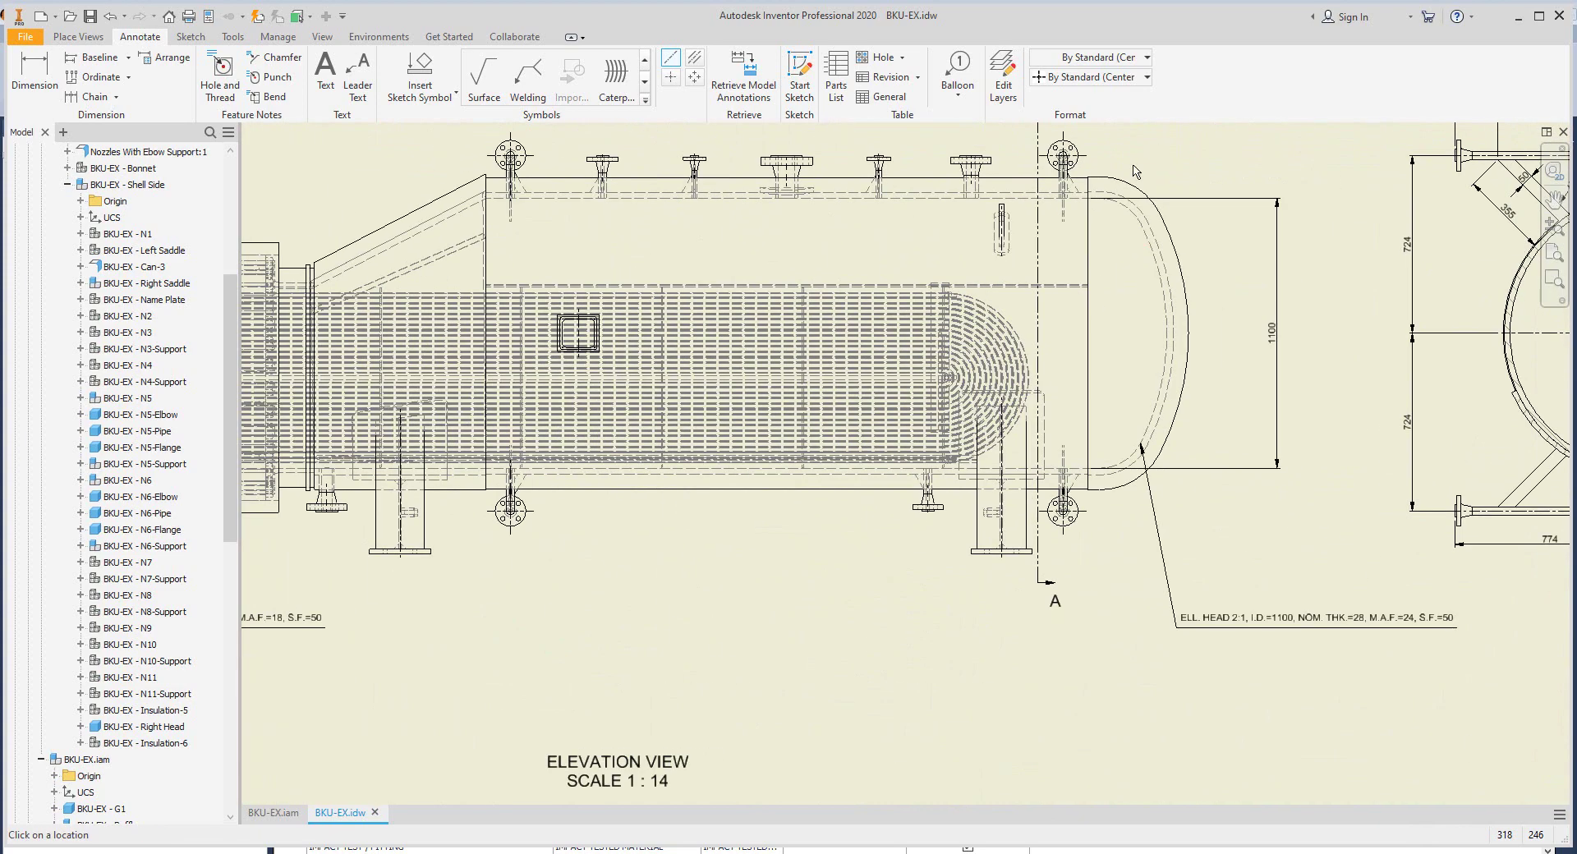
{"action": "scroll", "coordinate": [1049, 233], "scroll_direction": "up", "scroll_amount": 5}
{"action": "scroll", "coordinate": [1049, 232], "scroll_direction": "down", "scroll_amount": 3}
{"action": "scroll", "coordinate": [1084, 419], "scroll_direction": "up", "scroll_amount": 3}
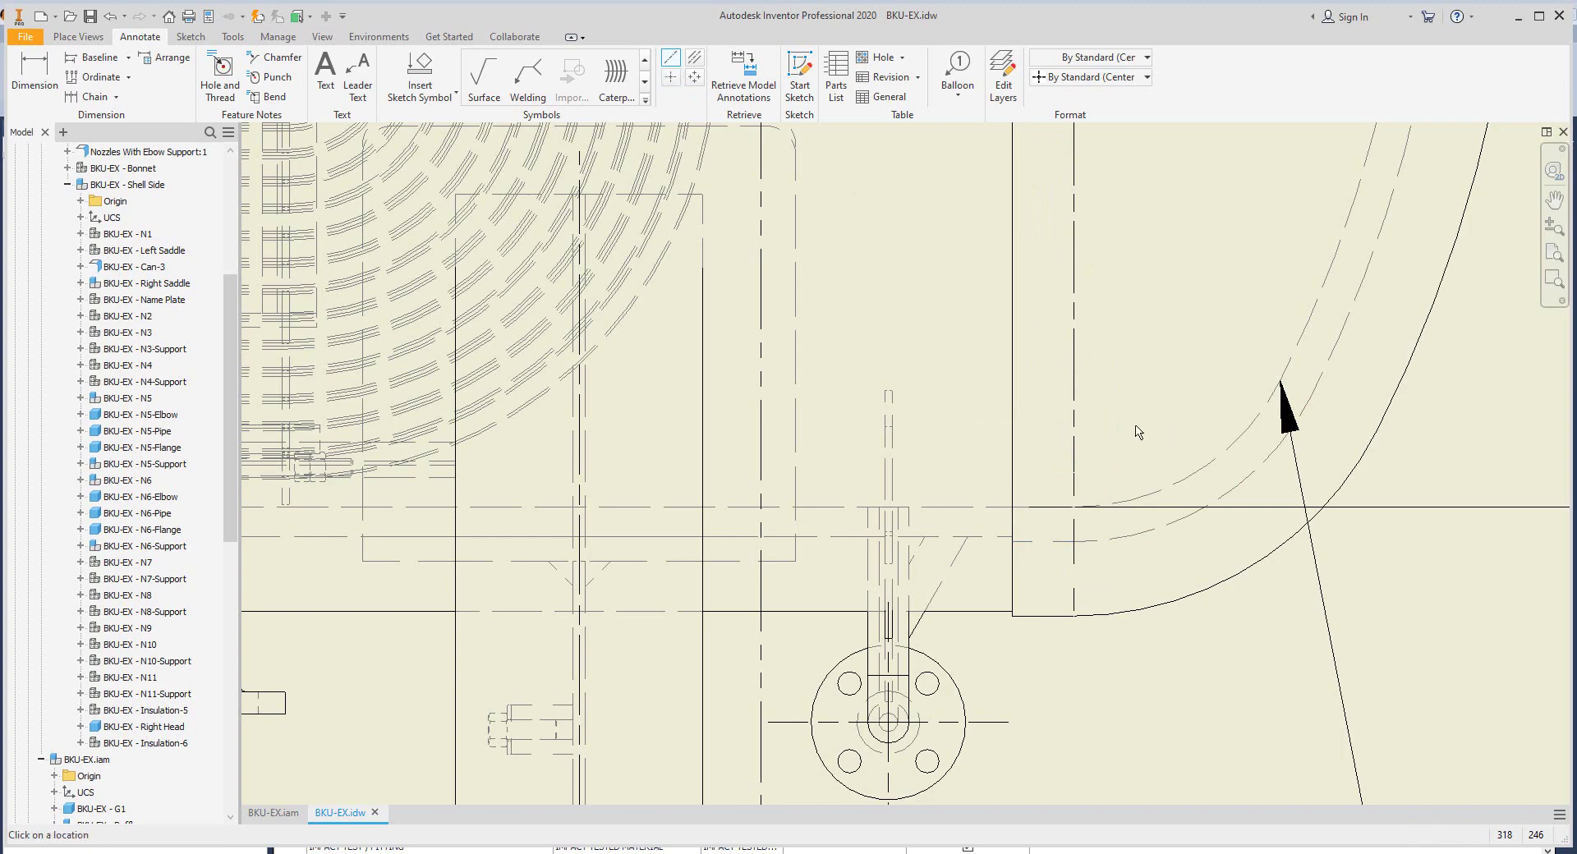
{"action": "scroll", "coordinate": [1178, 439], "scroll_direction": "down", "scroll_amount": 3}
{"action": "scroll", "coordinate": [1105, 408], "scroll_direction": "up", "scroll_amount": 3}
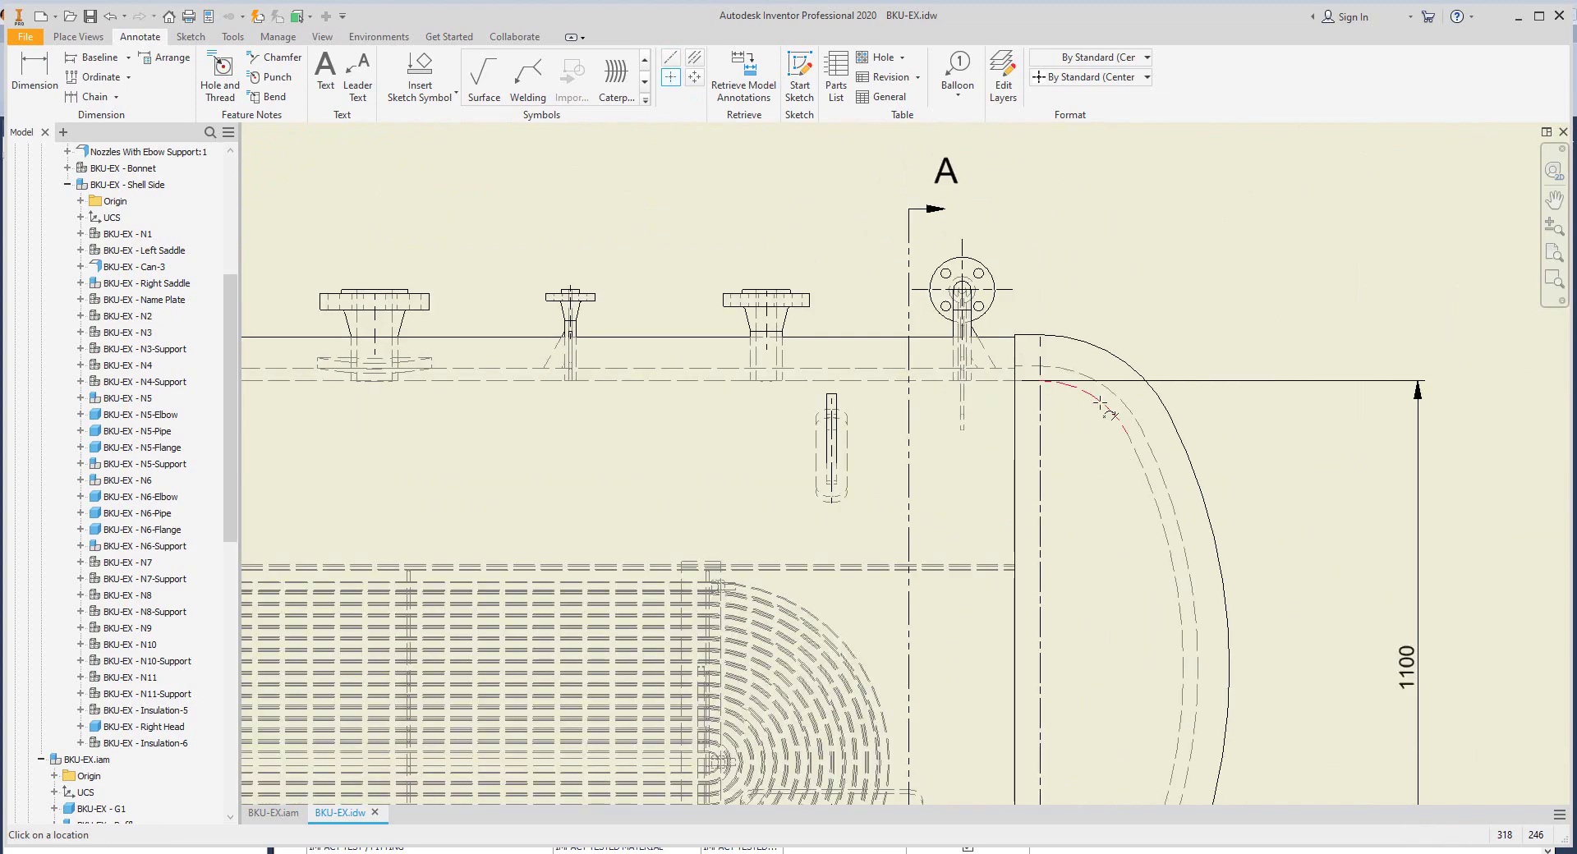
Step: Add the R187 and R990 radius dimensions to the right head's inner and outer arcs
{"action": "key", "text": "d"}
{"action": "left_click", "coordinate": [1115, 421]}
{"action": "scroll", "coordinate": [1092, 431], "scroll_direction": "up", "scroll_amount": 2}
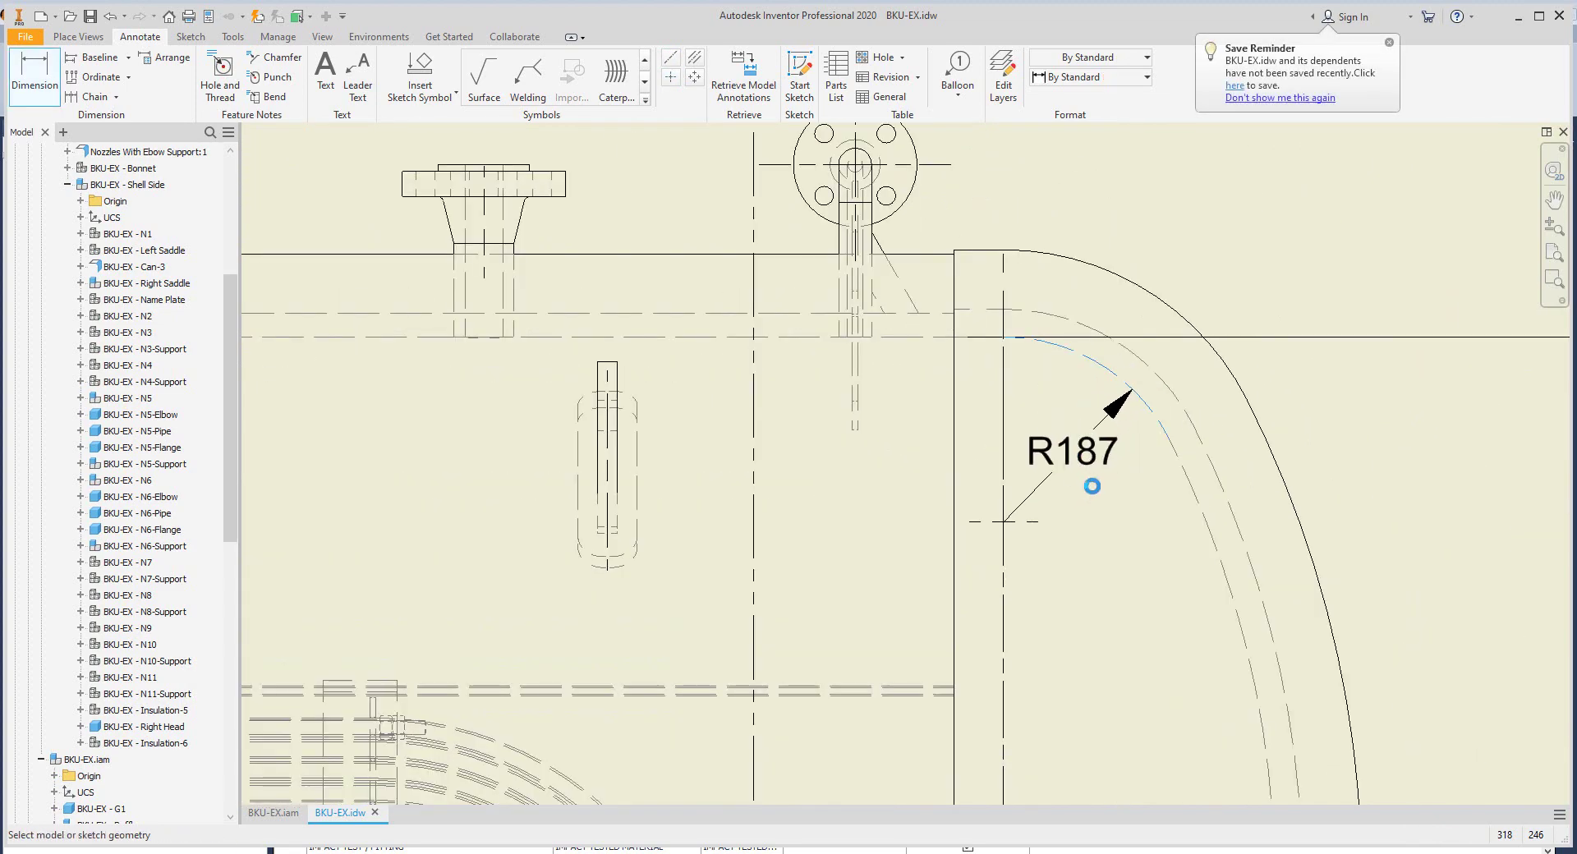
{"action": "scroll", "coordinate": [1211, 539], "scroll_direction": "down", "scroll_amount": 1}
{"action": "left_click", "coordinate": [1222, 577]}
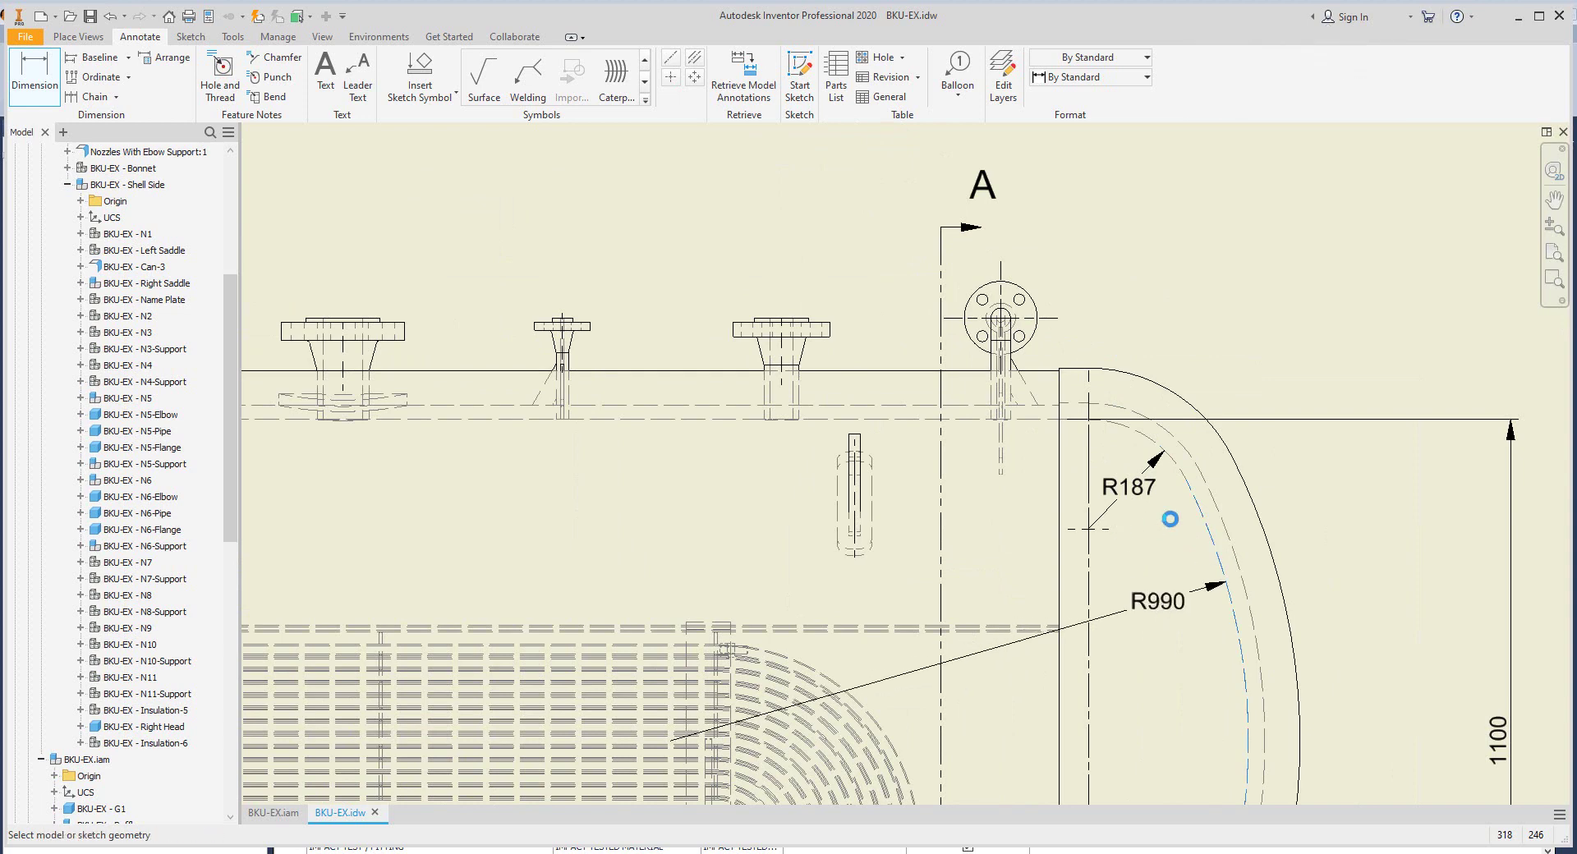
{"action": "key", "text": "Escape"}
{"action": "key", "text": "F5"}
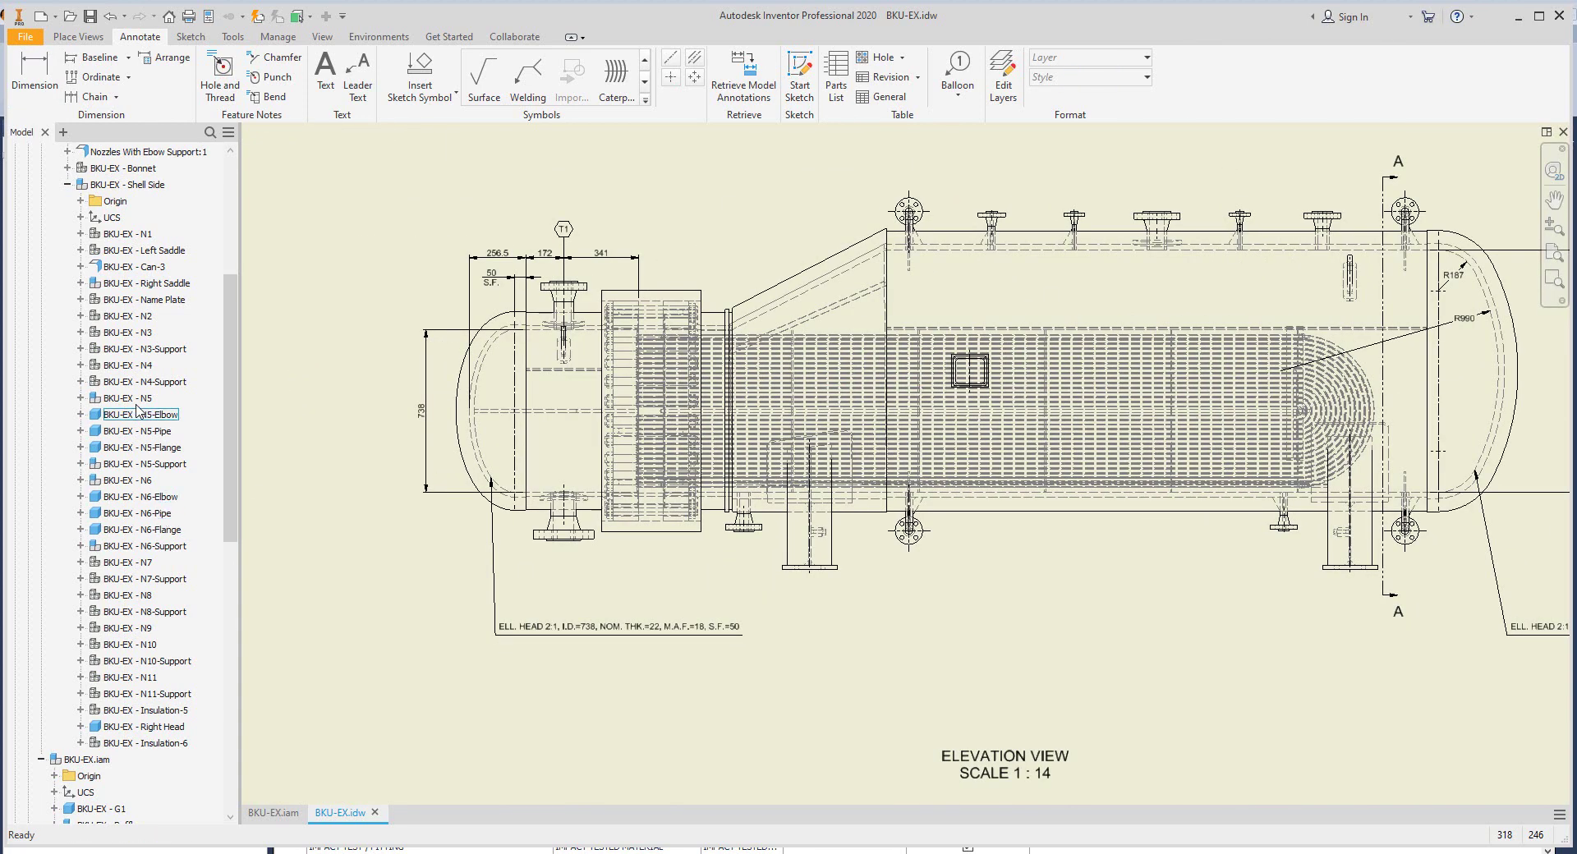
Step: Dimension the bottom nozzle centerline with a 365 spacing below the nozzles
{"action": "scroll", "coordinate": [821, 280], "scroll_direction": "up", "scroll_amount": 2}
{"action": "middle_click_drag", "start_coordinate": [672, 739], "coordinate": [677, 689]}
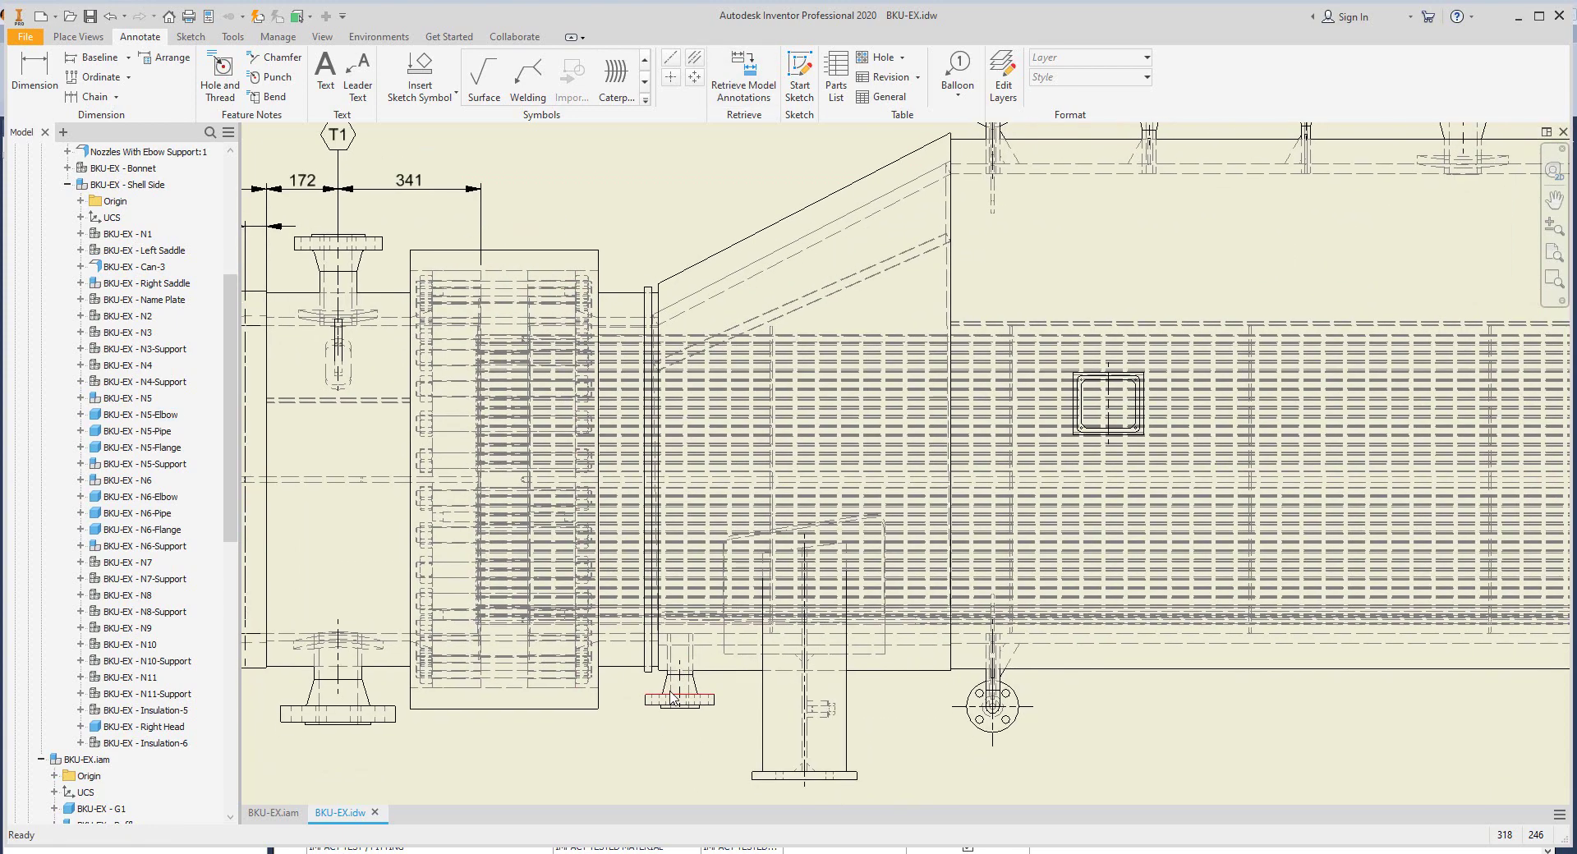
{"action": "key", "text": "d"}
{"action": "left_click", "coordinate": [678, 690]}
{"action": "scroll", "coordinate": [575, 690], "scroll_direction": "up", "scroll_amount": 2}
{"action": "scroll", "coordinate": [460, 700], "scroll_direction": "up", "scroll_amount": 1}
{"action": "scroll", "coordinate": [444, 700], "scroll_direction": "down", "scroll_amount": 4}
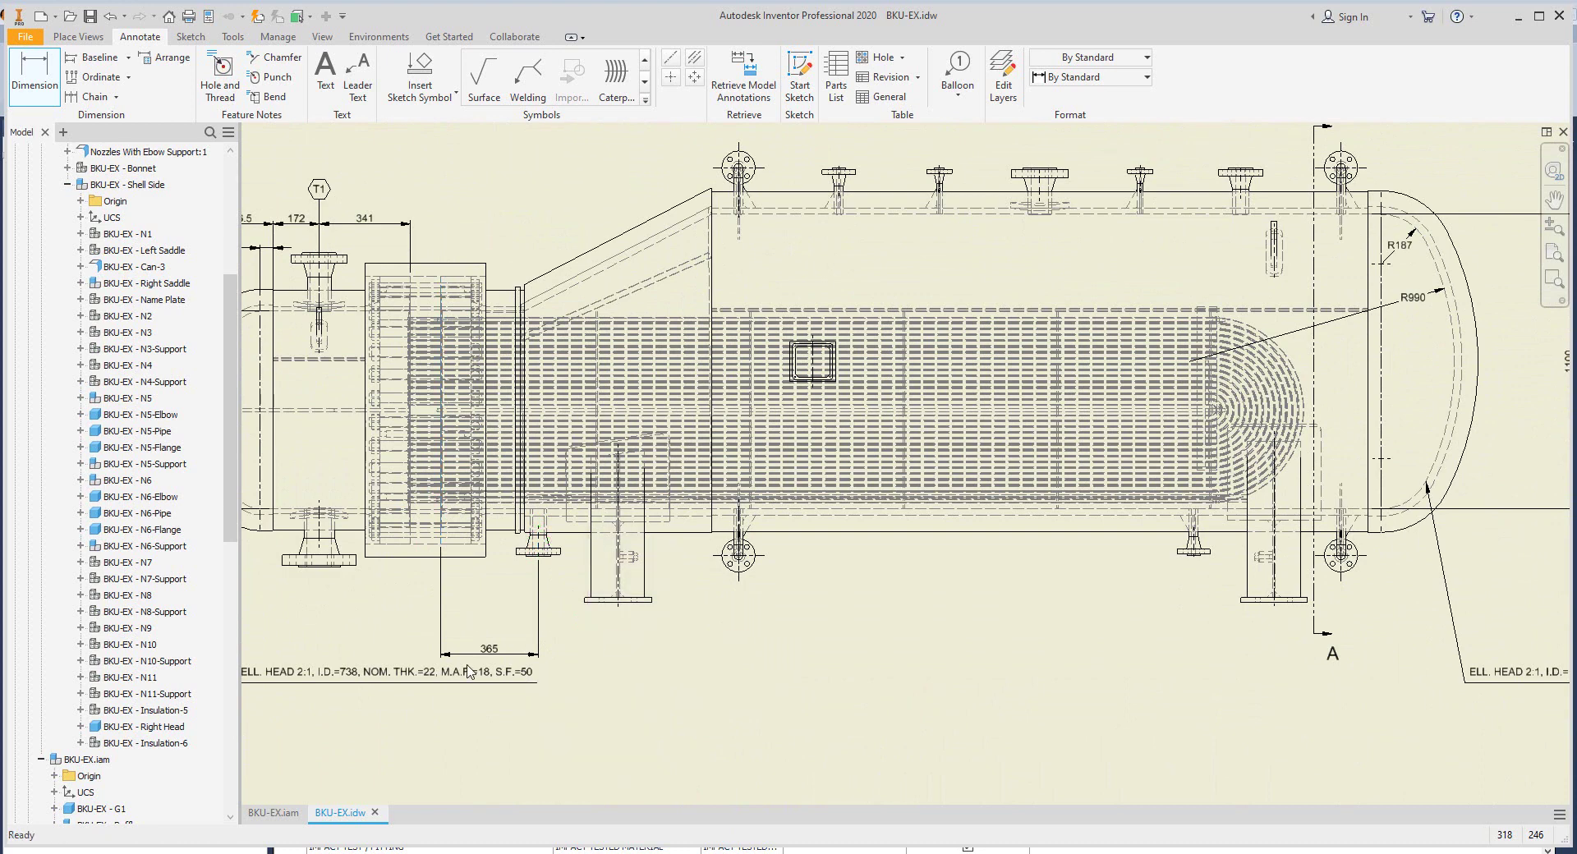
{"action": "middle_click_drag", "start_coordinate": [633, 614], "coordinate": [865, 540]}
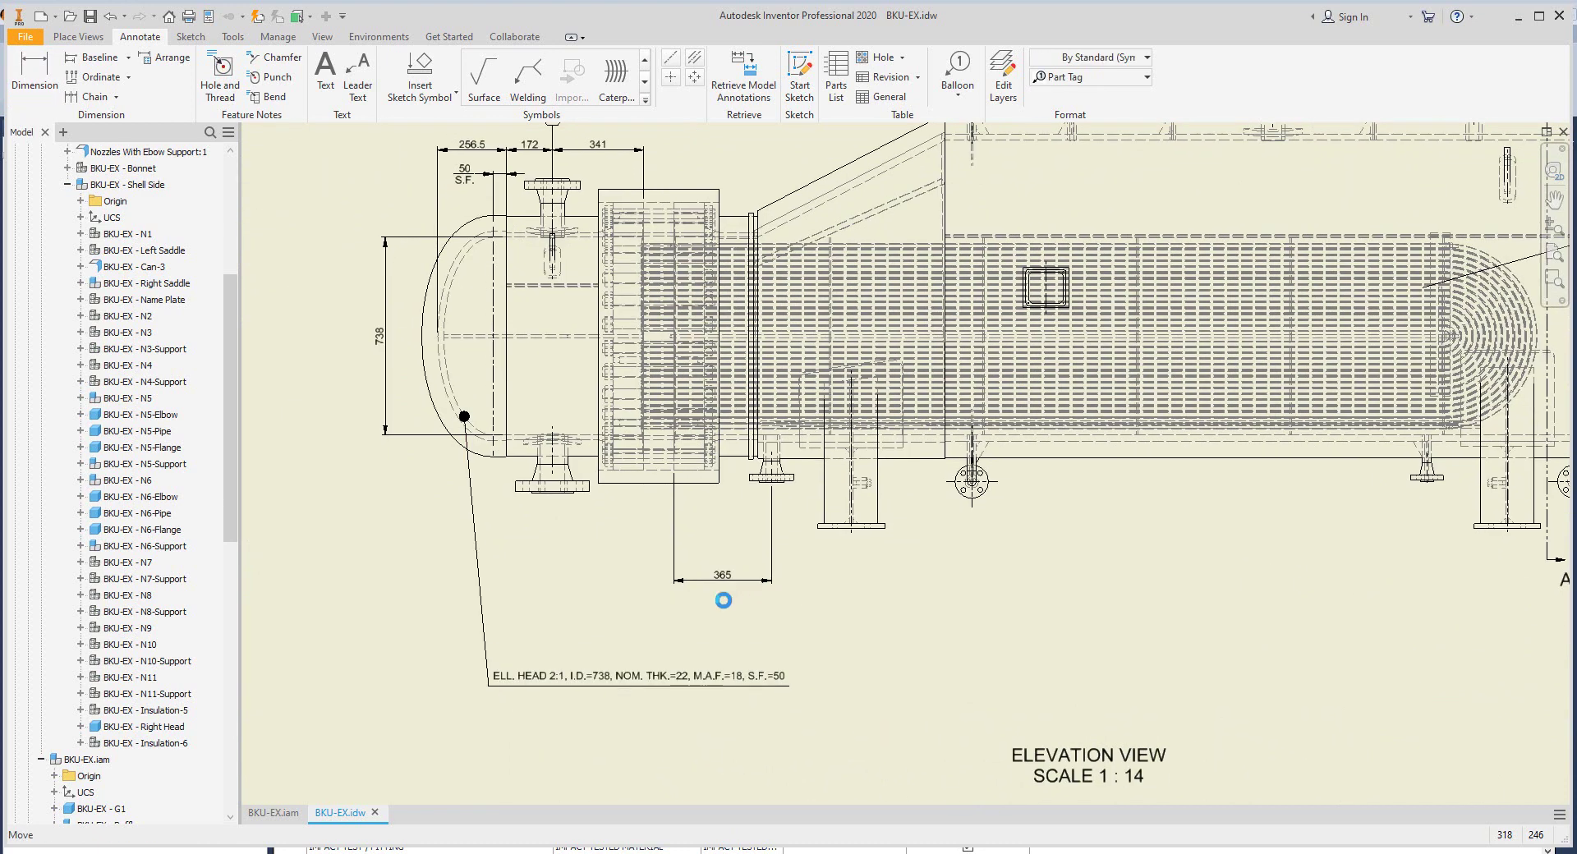
{"action": "scroll", "coordinate": [723, 600], "scroll_direction": "up", "scroll_amount": 3}
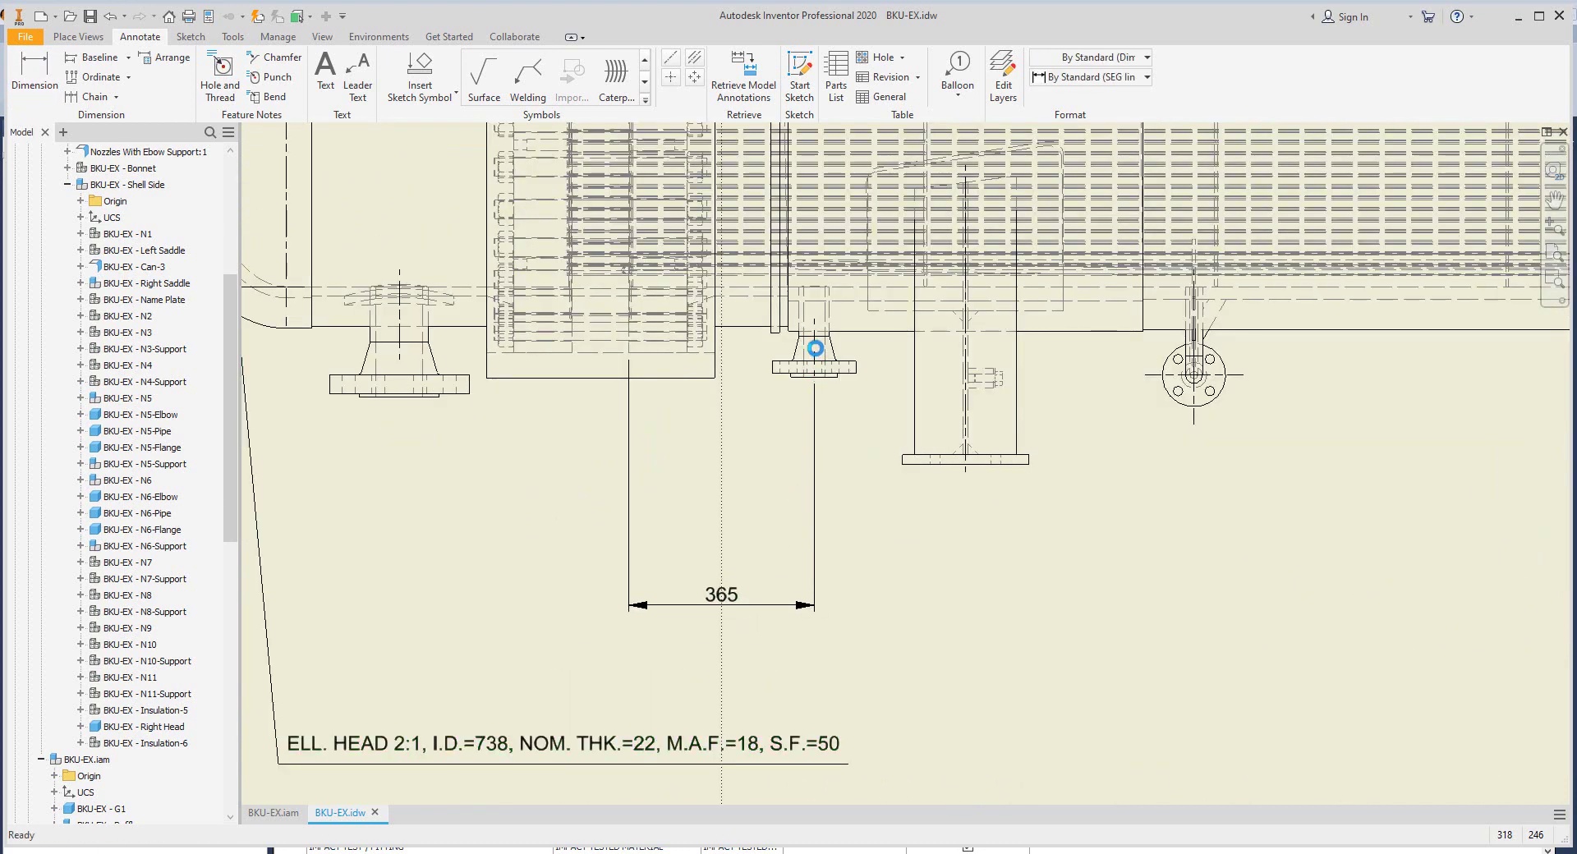
{"action": "key", "text": "d"}
{"action": "left_click", "coordinate": [815, 601]}
Step: Add the 298, 450 and 341 dimensions to the support, flange and nozzle centerlines
{"action": "left_click", "coordinate": [963, 466]}
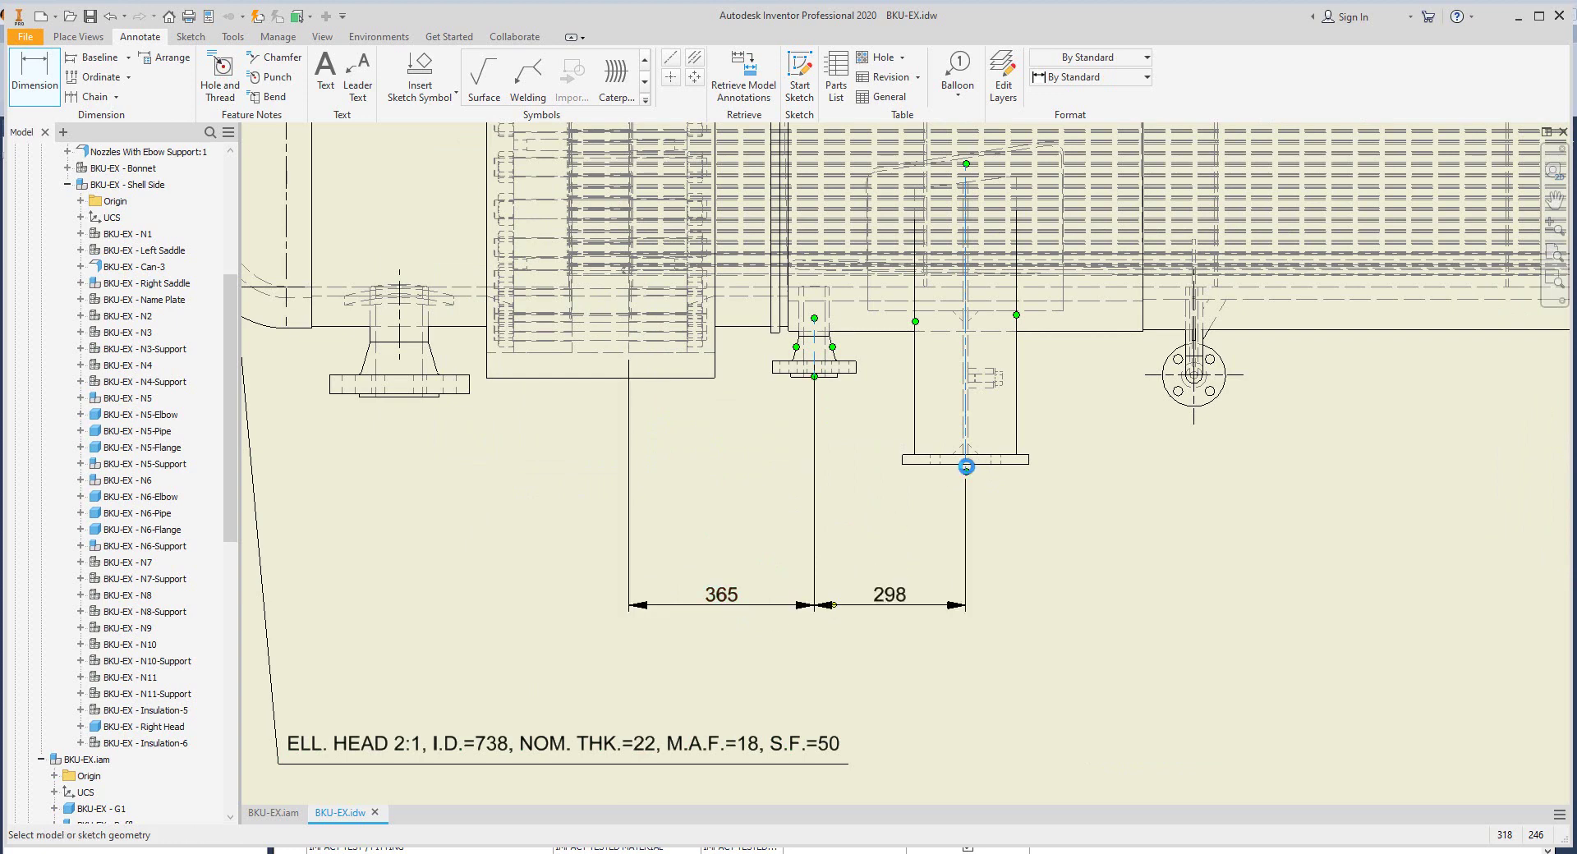
{"action": "left_click", "coordinate": [1190, 434]}
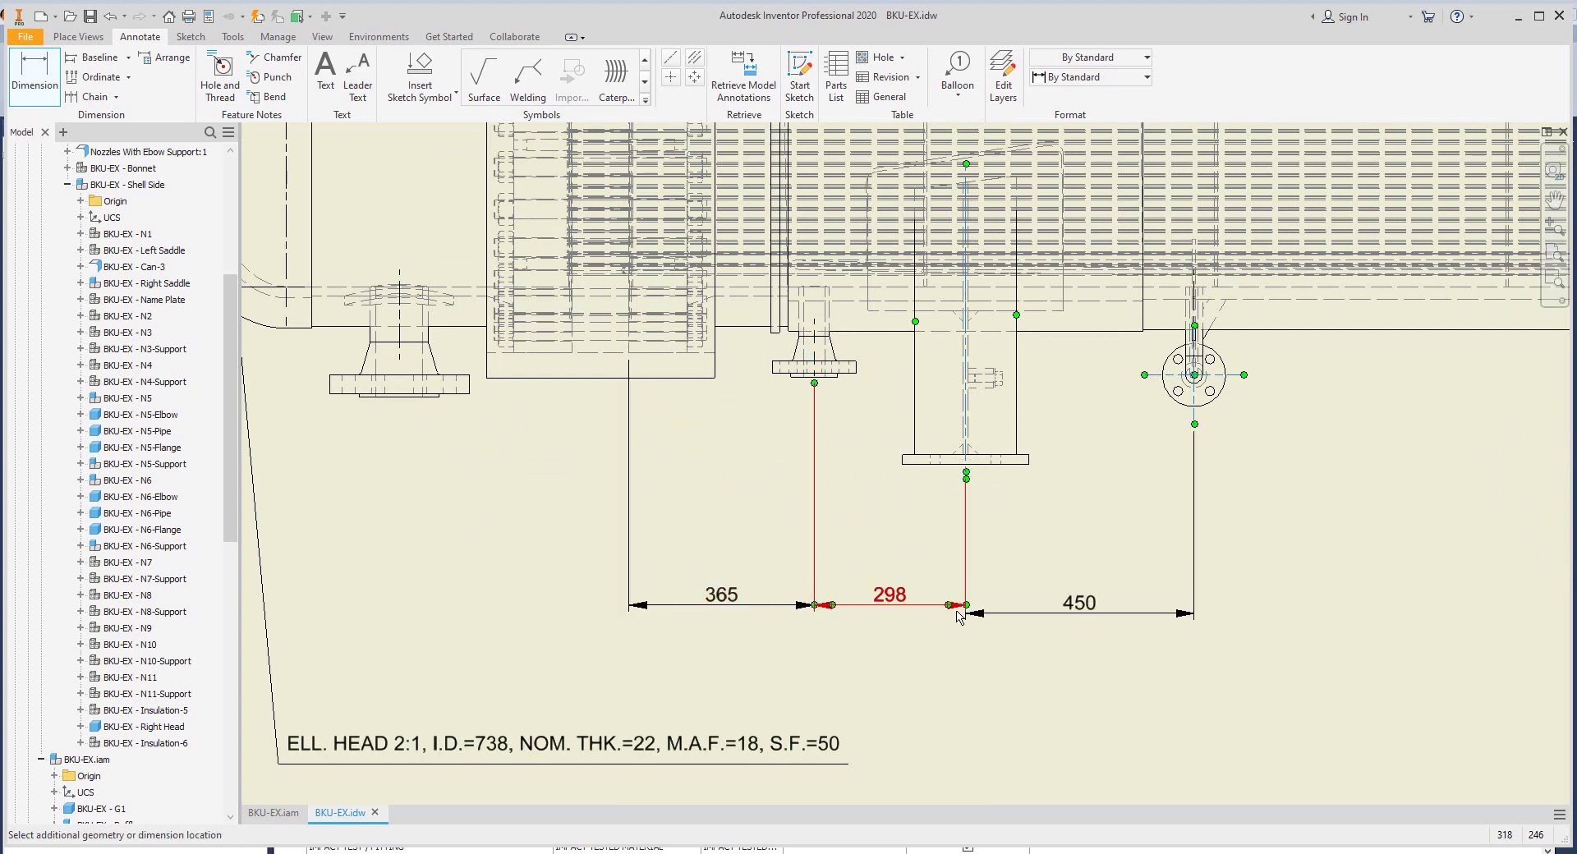
{"action": "left_click", "coordinate": [401, 333]}
{"action": "left_click", "coordinate": [574, 353]}
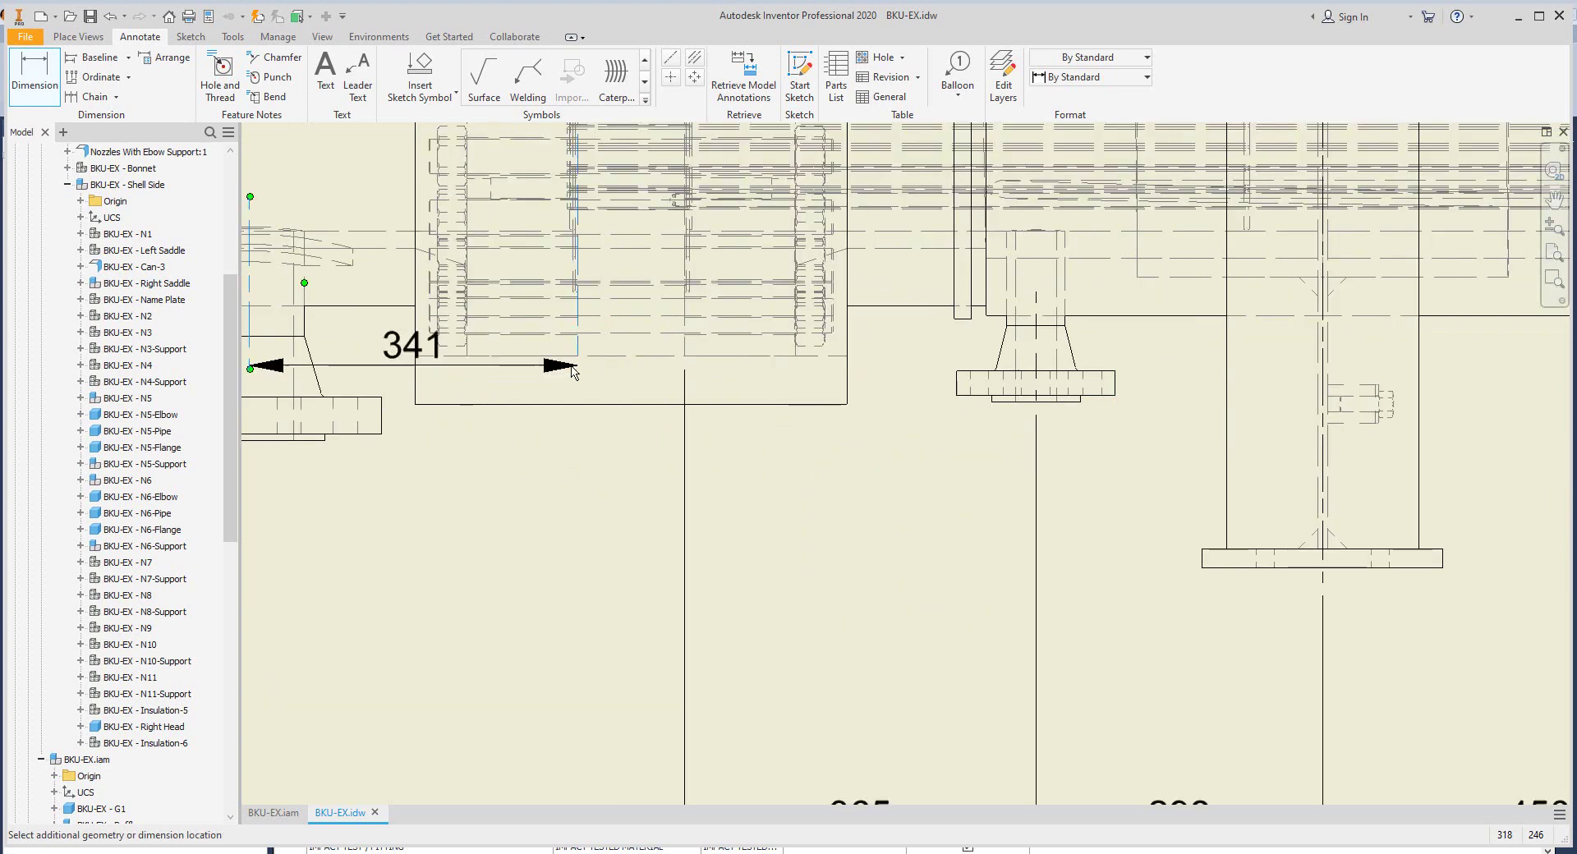
{"action": "scroll", "coordinate": [573, 378], "scroll_direction": "down", "scroll_amount": 2}
{"action": "scroll", "coordinate": [606, 365], "scroll_direction": "up", "scroll_amount": 2}
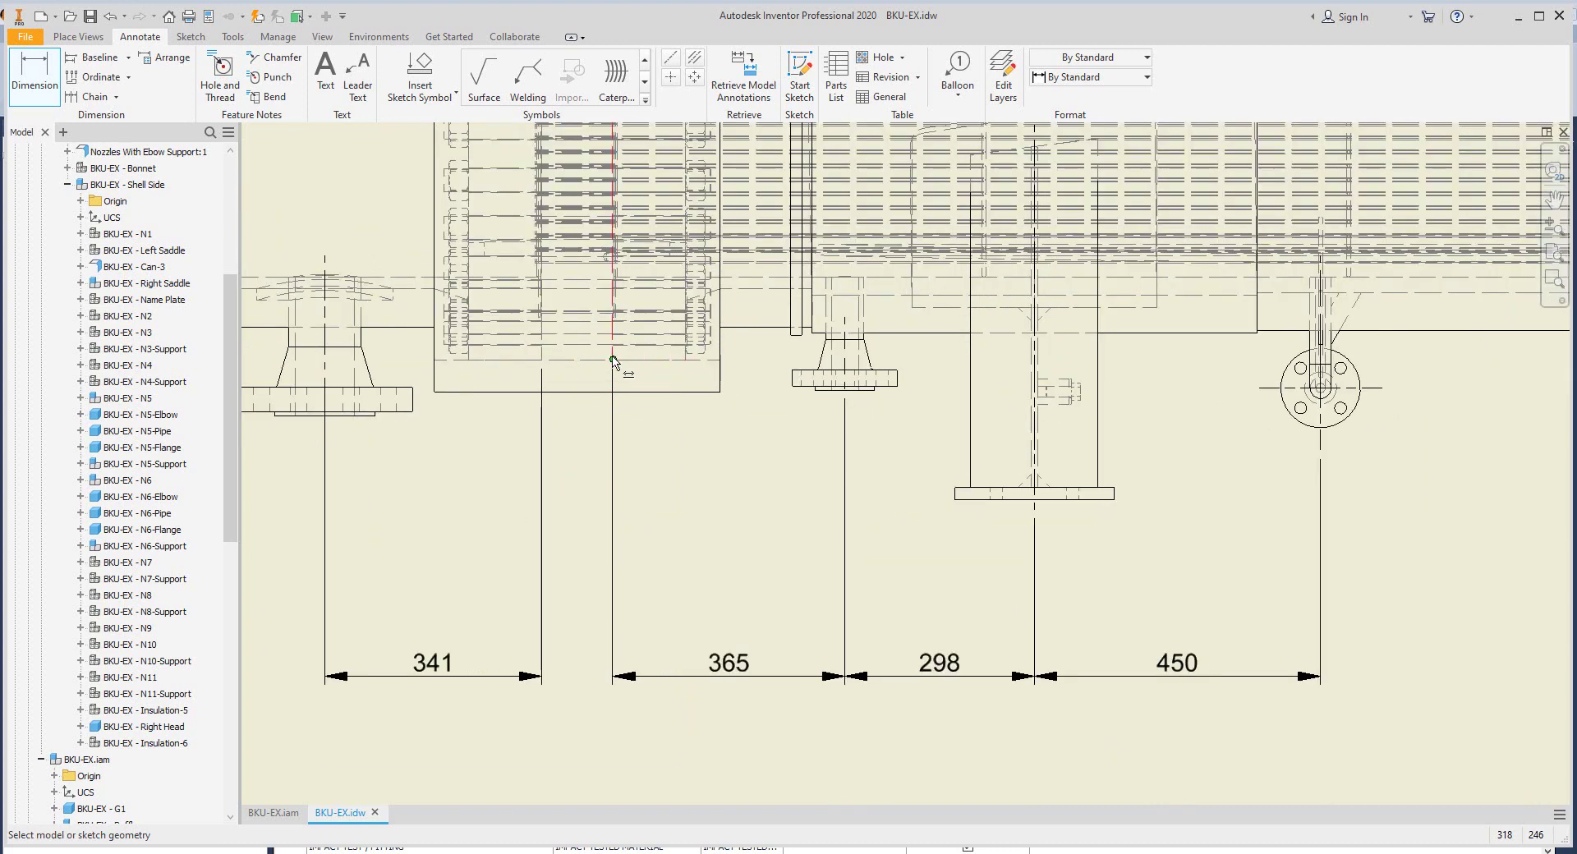
{"action": "scroll", "coordinate": [606, 364], "scroll_direction": "up", "scroll_amount": 2}
{"action": "left_click", "coordinate": [606, 365]}
{"action": "scroll", "coordinate": [575, 493], "scroll_direction": "down", "scroll_amount": 3}
{"action": "key", "text": "Escape"}
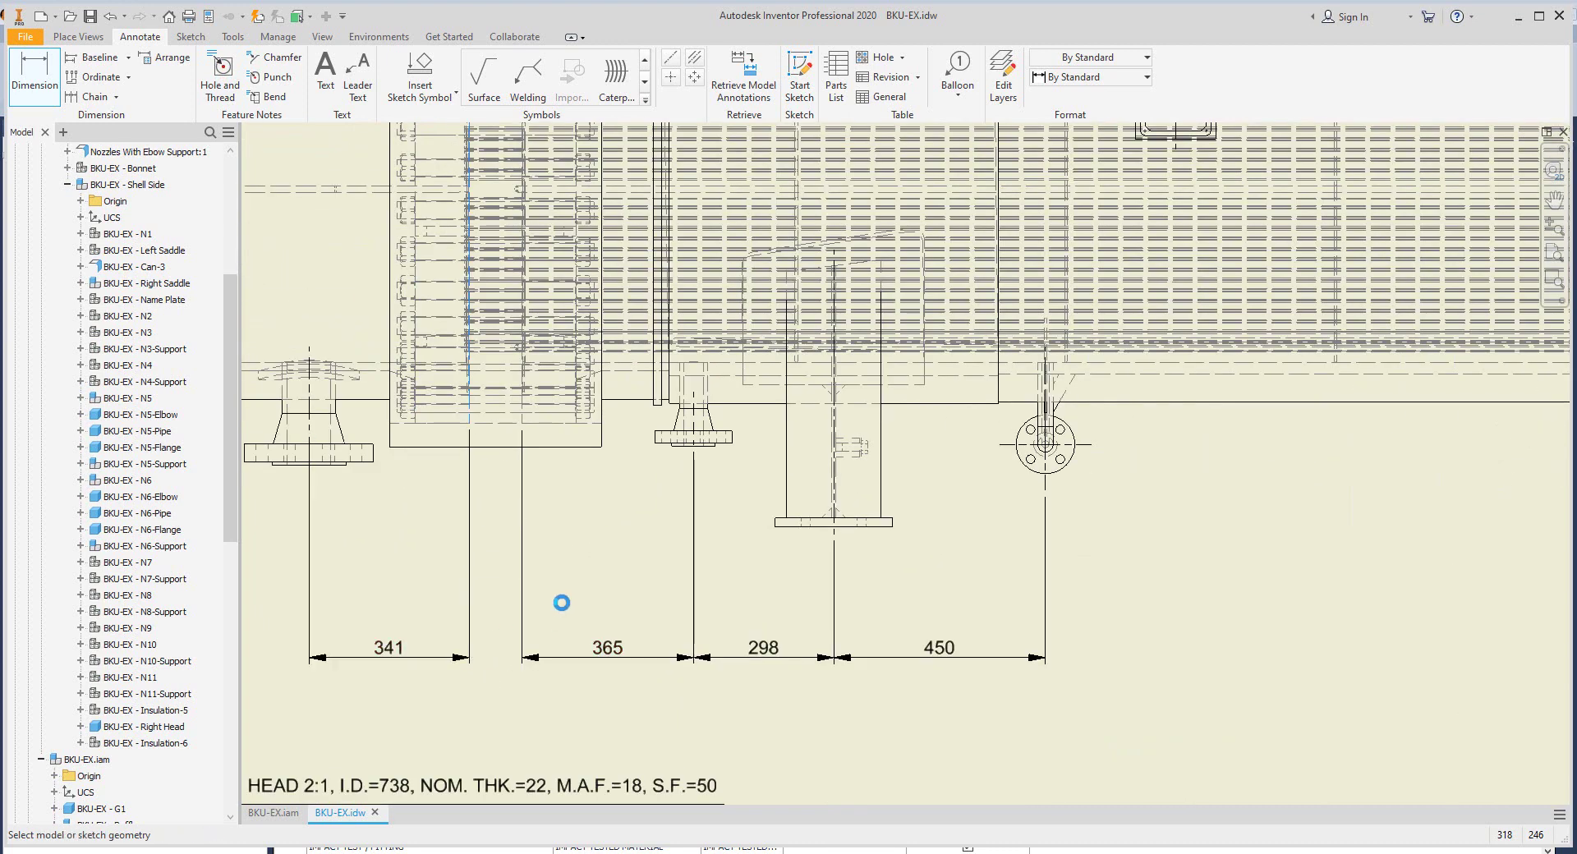
Step: Add the 2450 support spacing plus the 1700 nozzle and 550 flange dimensions
{"action": "middle_click_drag", "start_coordinate": [597, 499], "coordinate": [555, 544]}
{"action": "left_click", "coordinate": [417, 410]}
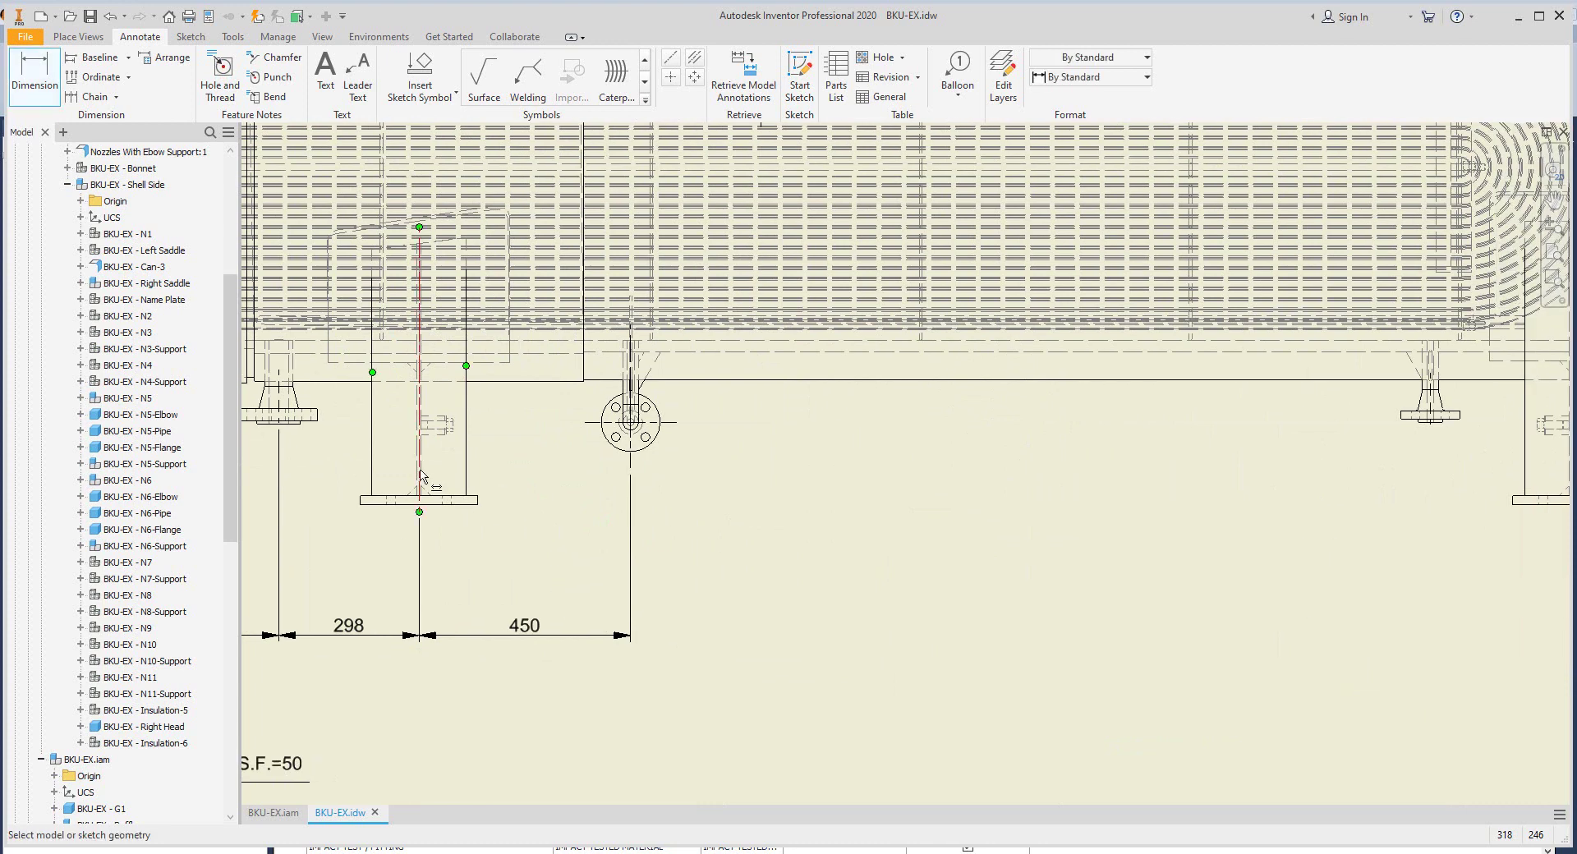
{"action": "middle_click_drag", "start_coordinate": [904, 492], "coordinate": [771, 470]}
{"action": "left_click", "coordinate": [1437, 458]}
{"action": "left_click", "coordinate": [645, 677]}
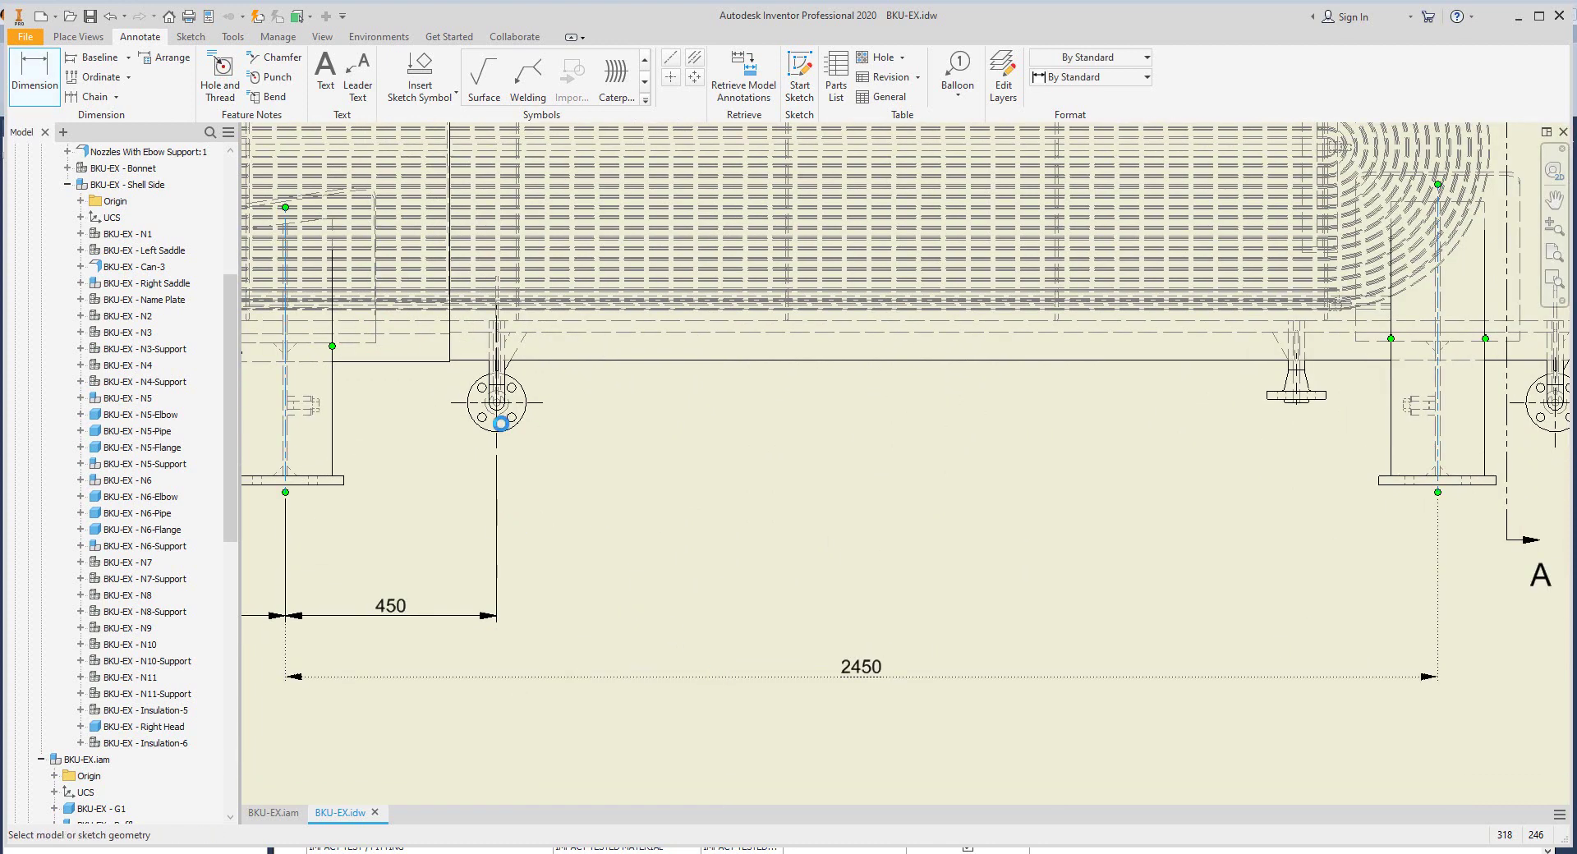
{"action": "left_click", "coordinate": [1297, 378]}
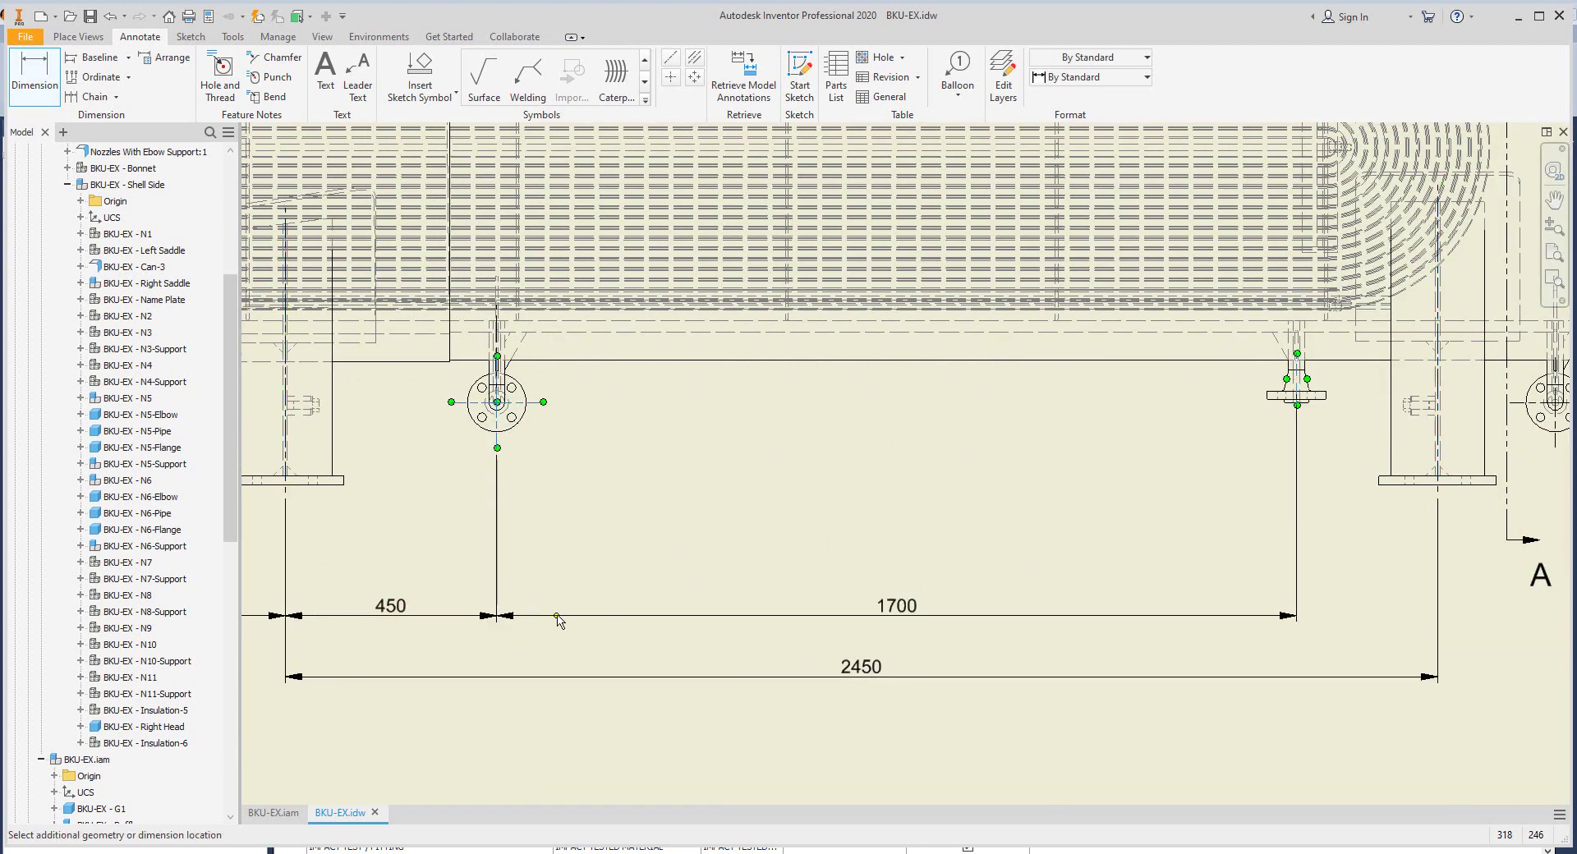
{"action": "middle_click_drag", "start_coordinate": [1165, 538], "coordinate": [739, 516]}
{"action": "left_click", "coordinate": [1129, 379]}
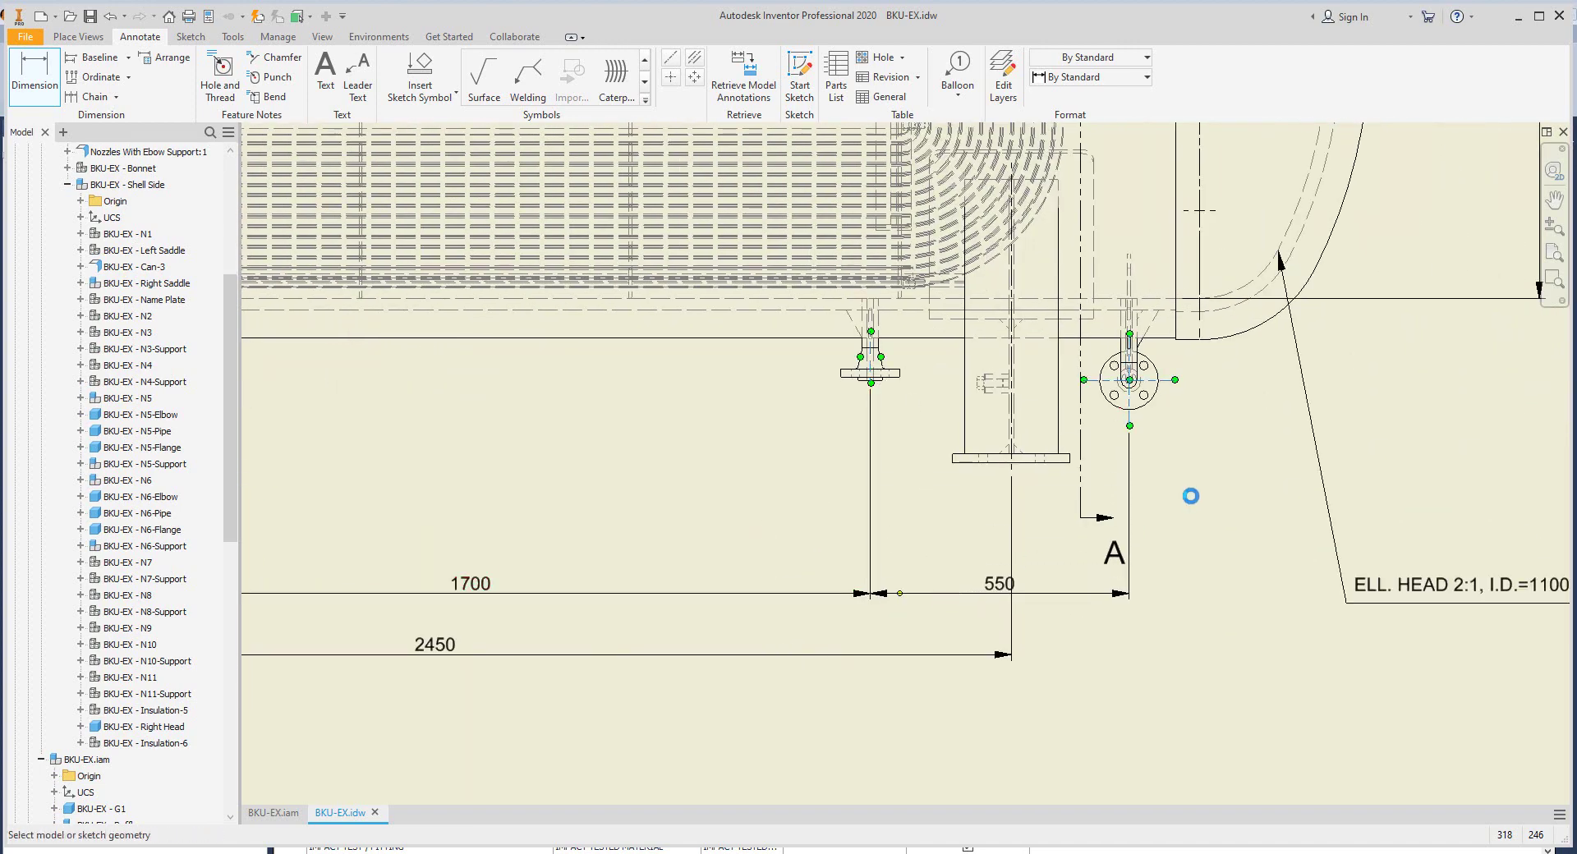
Step: Finish the previous dimension and add a 115 dimension from the tubesheet edge near nozzle T1
{"action": "right_click", "coordinate": [1190, 496]}
{"action": "scroll", "coordinate": [1232, 493], "scroll_direction": "down", "scroll_amount": 5}
{"action": "scroll", "coordinate": [657, 390], "scroll_direction": "up", "scroll_amount": 3}
{"action": "scroll", "coordinate": [657, 390], "scroll_direction": "up", "scroll_amount": 3}
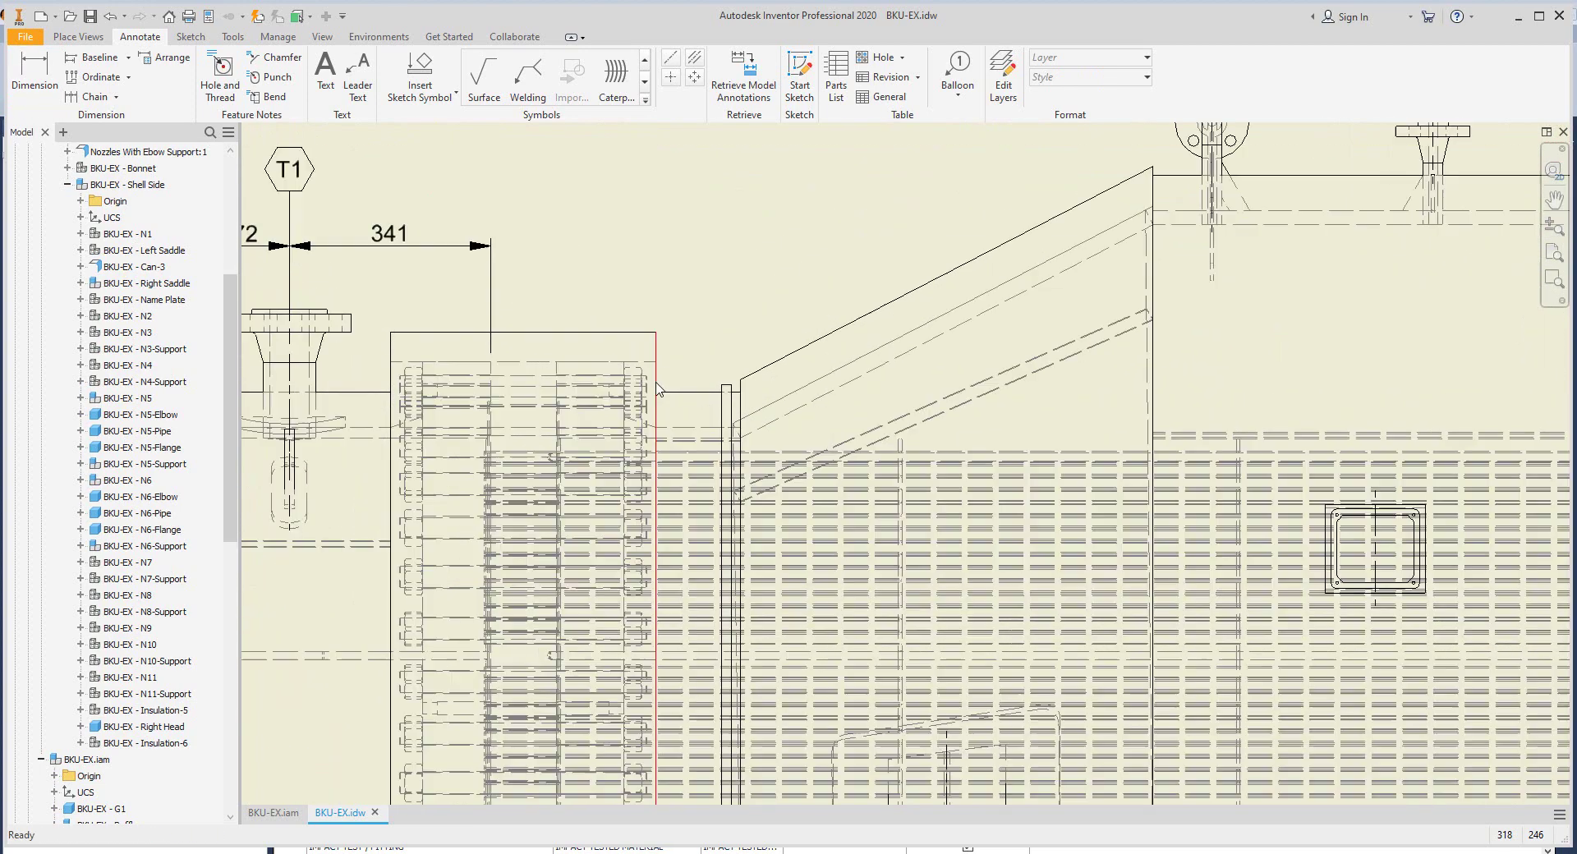
{"action": "middle_click_drag", "start_coordinate": [657, 390], "coordinate": [1061, 369]}
{"action": "key", "text": "d"}
{"action": "middle_click_drag", "start_coordinate": [830, 323], "coordinate": [830, 531]}
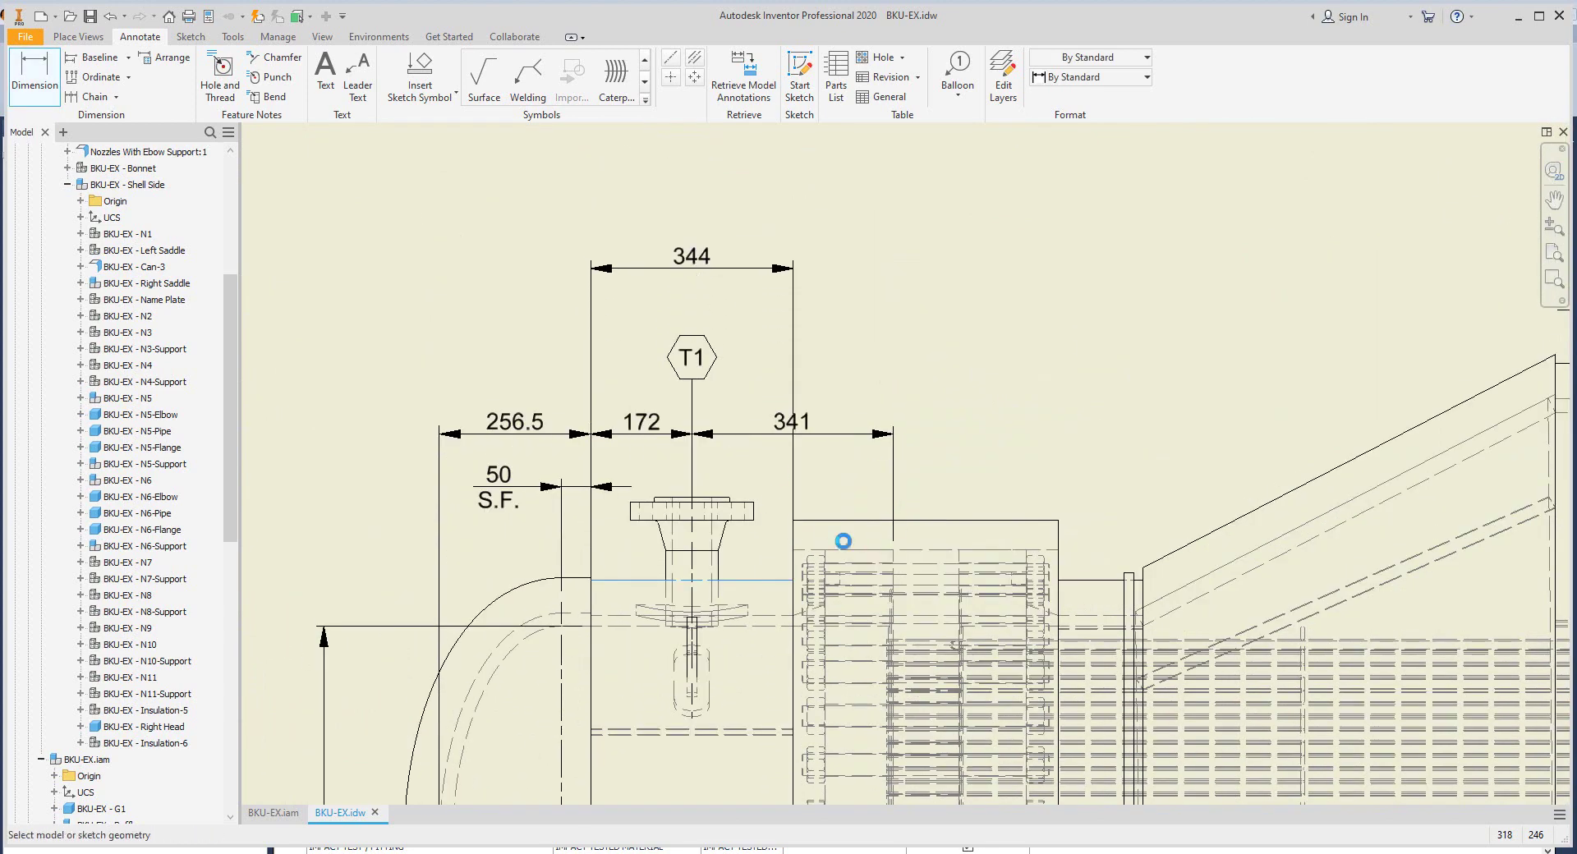
{"action": "left_click", "coordinate": [792, 649]}
{"action": "scroll", "coordinate": [875, 567], "scroll_direction": "up", "scroll_amount": 3}
{"action": "scroll", "coordinate": [866, 443], "scroll_direction": "down", "scroll_amount": 4}
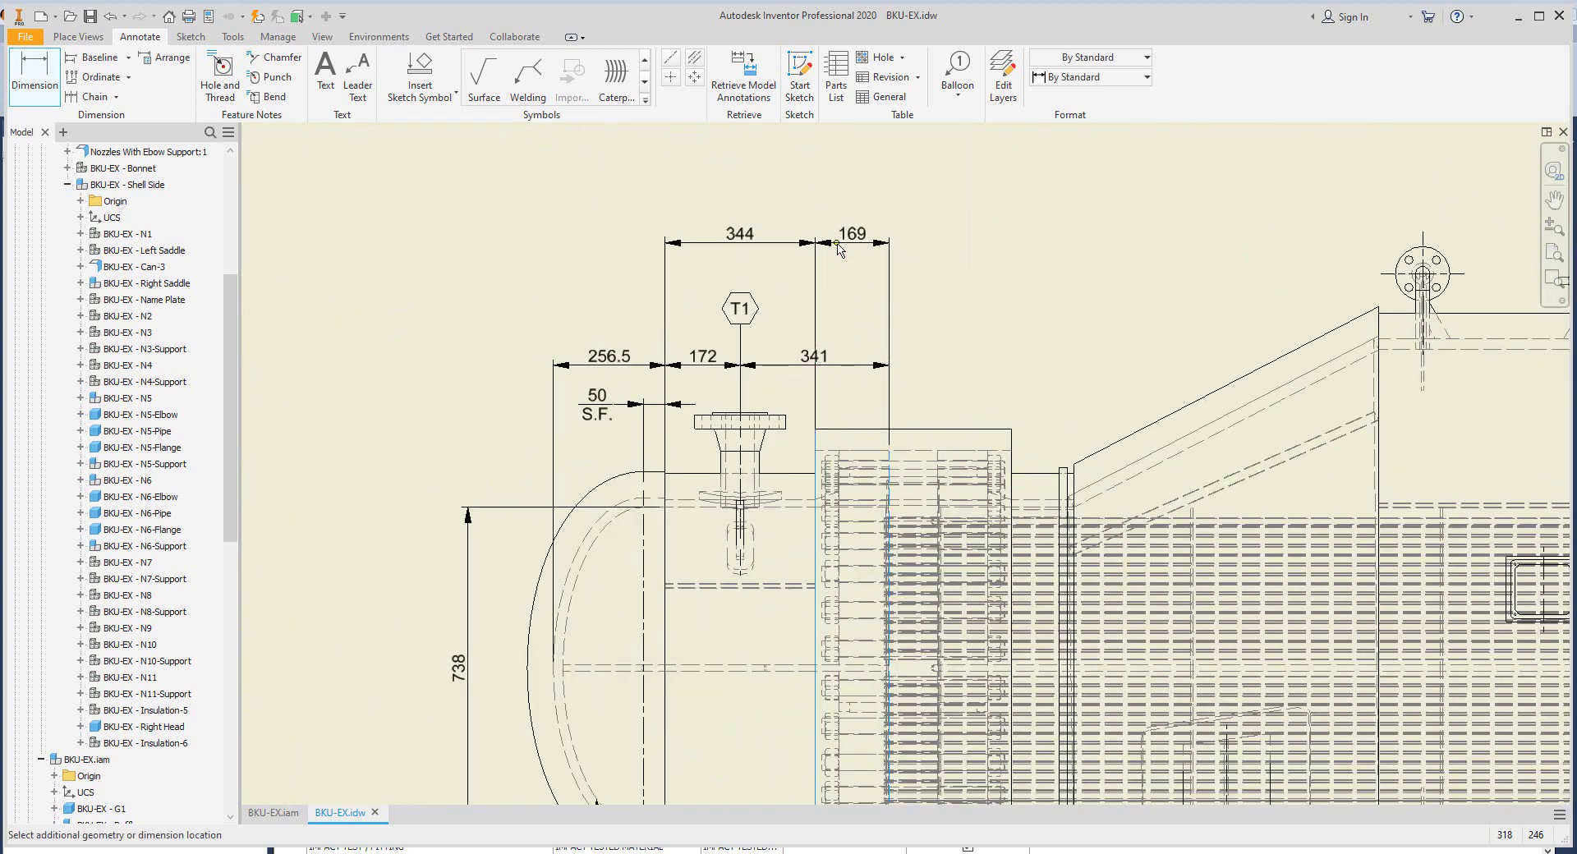
{"action": "scroll", "coordinate": [901, 469], "scroll_direction": "down", "scroll_amount": 3}
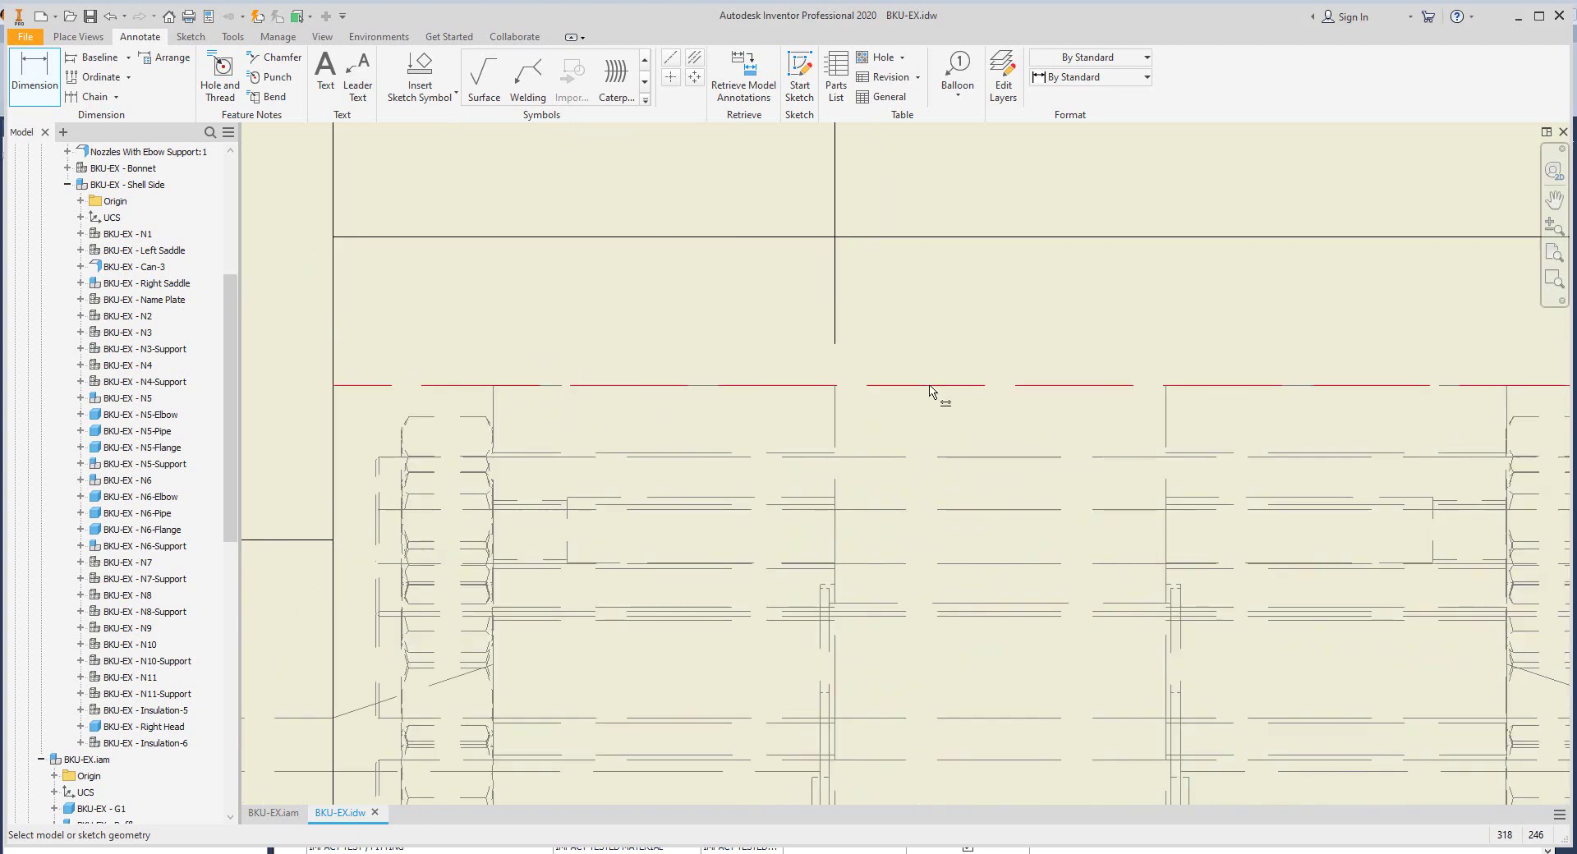
{"action": "scroll", "coordinate": [937, 394], "scroll_direction": "up", "scroll_amount": 3}
{"action": "scroll", "coordinate": [945, 459], "scroll_direction": "down", "scroll_amount": 3}
{"action": "left_click", "coordinate": [952, 511]}
Step: Add 144 and 700 dimensions after the right 169 in the top chain
{"action": "scroll", "coordinate": [927, 419], "scroll_direction": "up", "scroll_amount": 3}
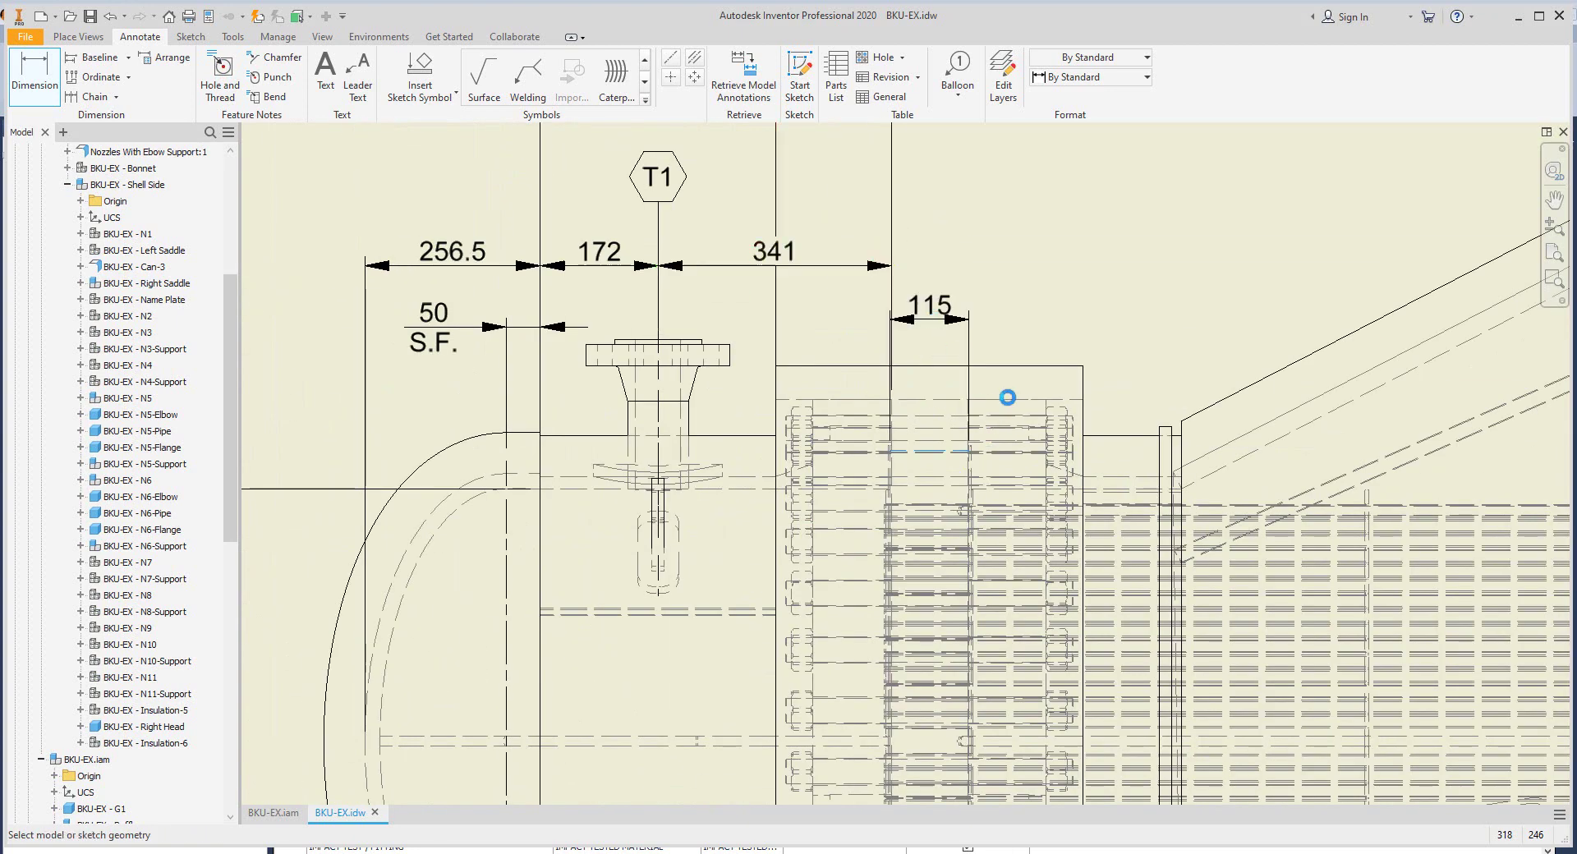
{"action": "scroll", "coordinate": [1016, 409], "scroll_direction": "up", "scroll_amount": 3}
{"action": "scroll", "coordinate": [896, 394], "scroll_direction": "down", "scroll_amount": 5}
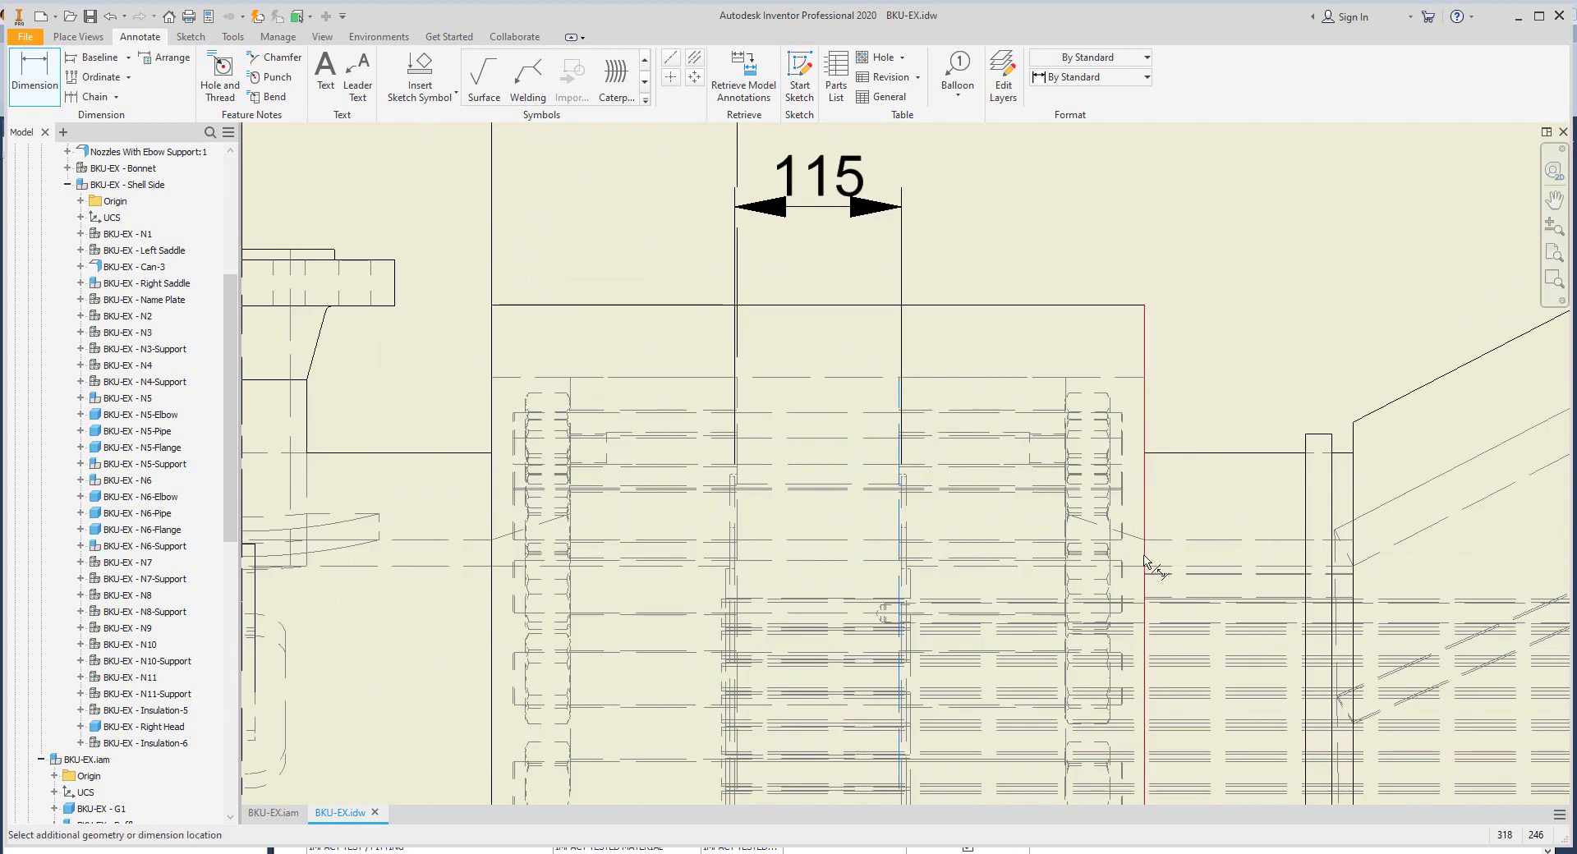
{"action": "scroll", "coordinate": [1146, 561], "scroll_direction": "up", "scroll_amount": 4}
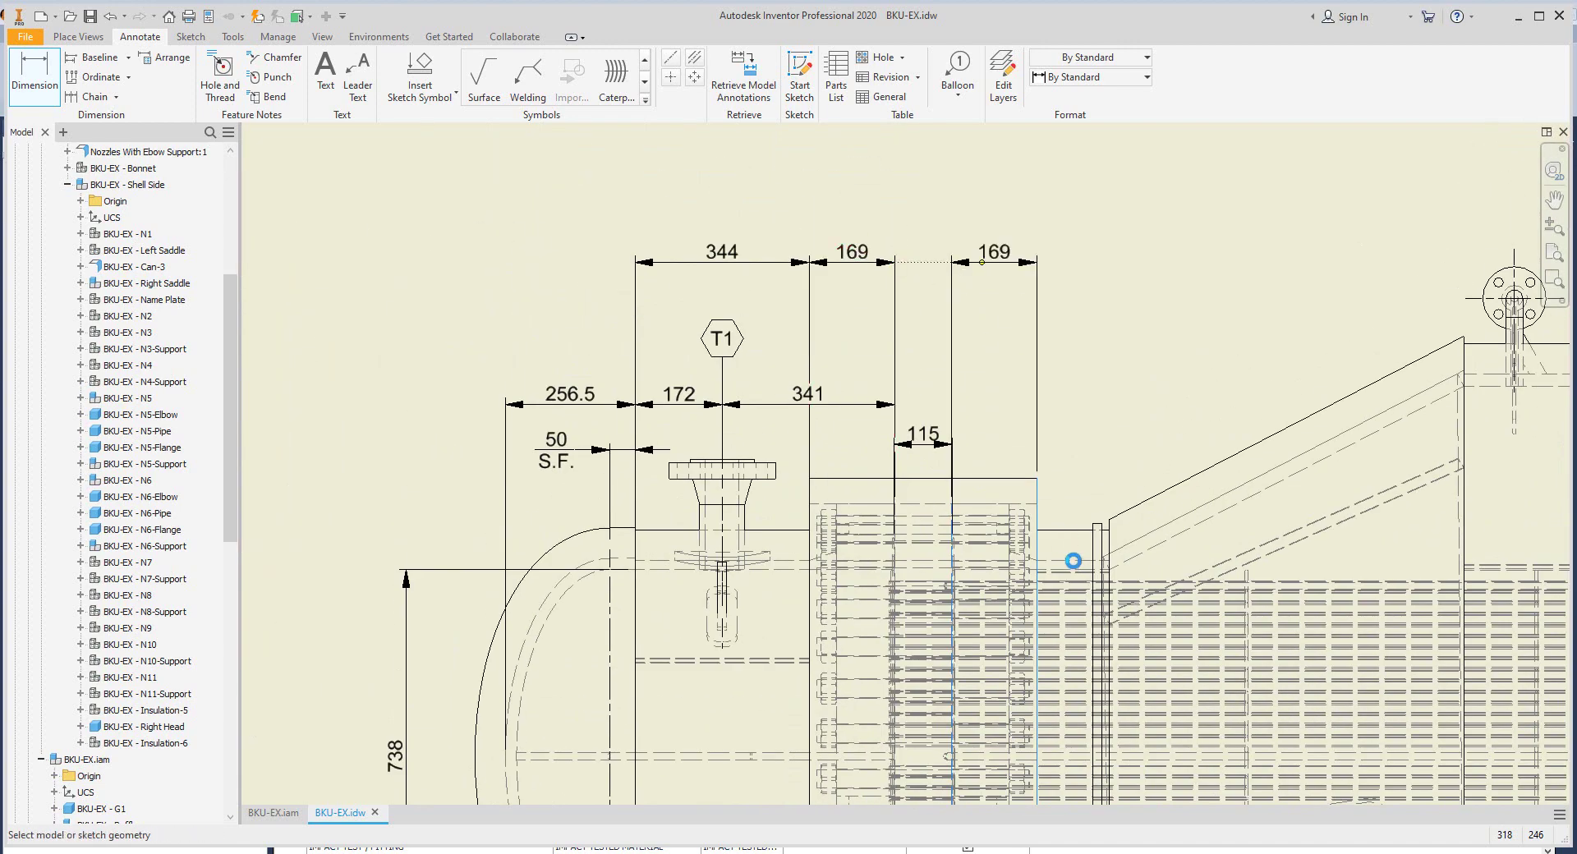
{"action": "left_click", "coordinate": [1089, 565]}
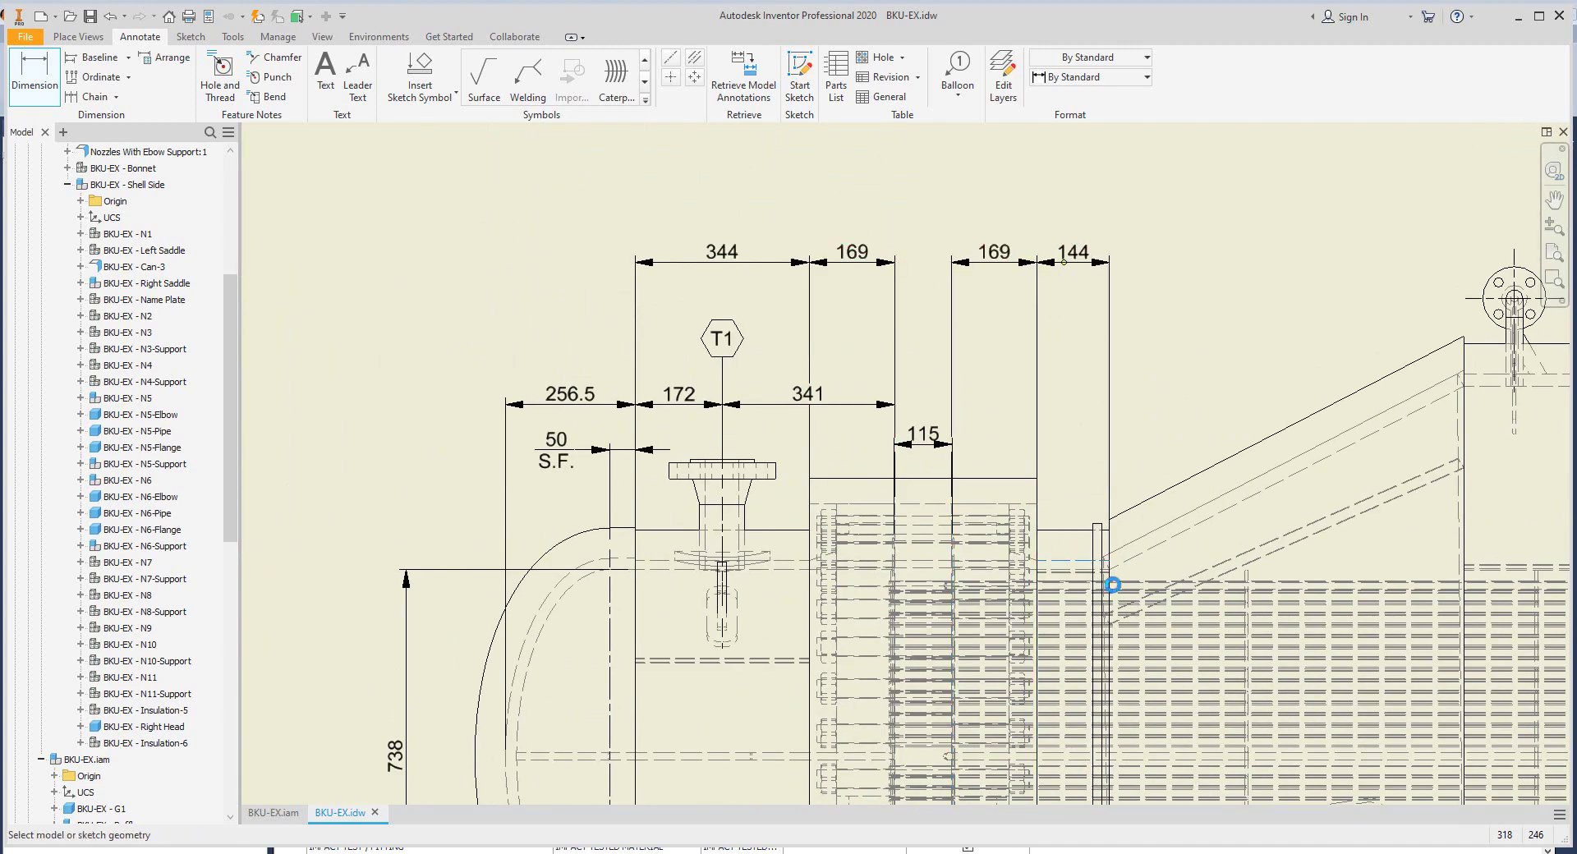
{"action": "scroll", "coordinate": [1112, 584], "scroll_direction": "down", "scroll_amount": 3}
{"action": "left_click", "coordinate": [1101, 519]}
{"action": "scroll", "coordinate": [1102, 519], "scroll_direction": "up", "scroll_amount": 5}
{"action": "scroll", "coordinate": [1190, 525], "scroll_direction": "down", "scroll_amount": 4}
{"action": "scroll", "coordinate": [1271, 519], "scroll_direction": "down", "scroll_amount": 3}
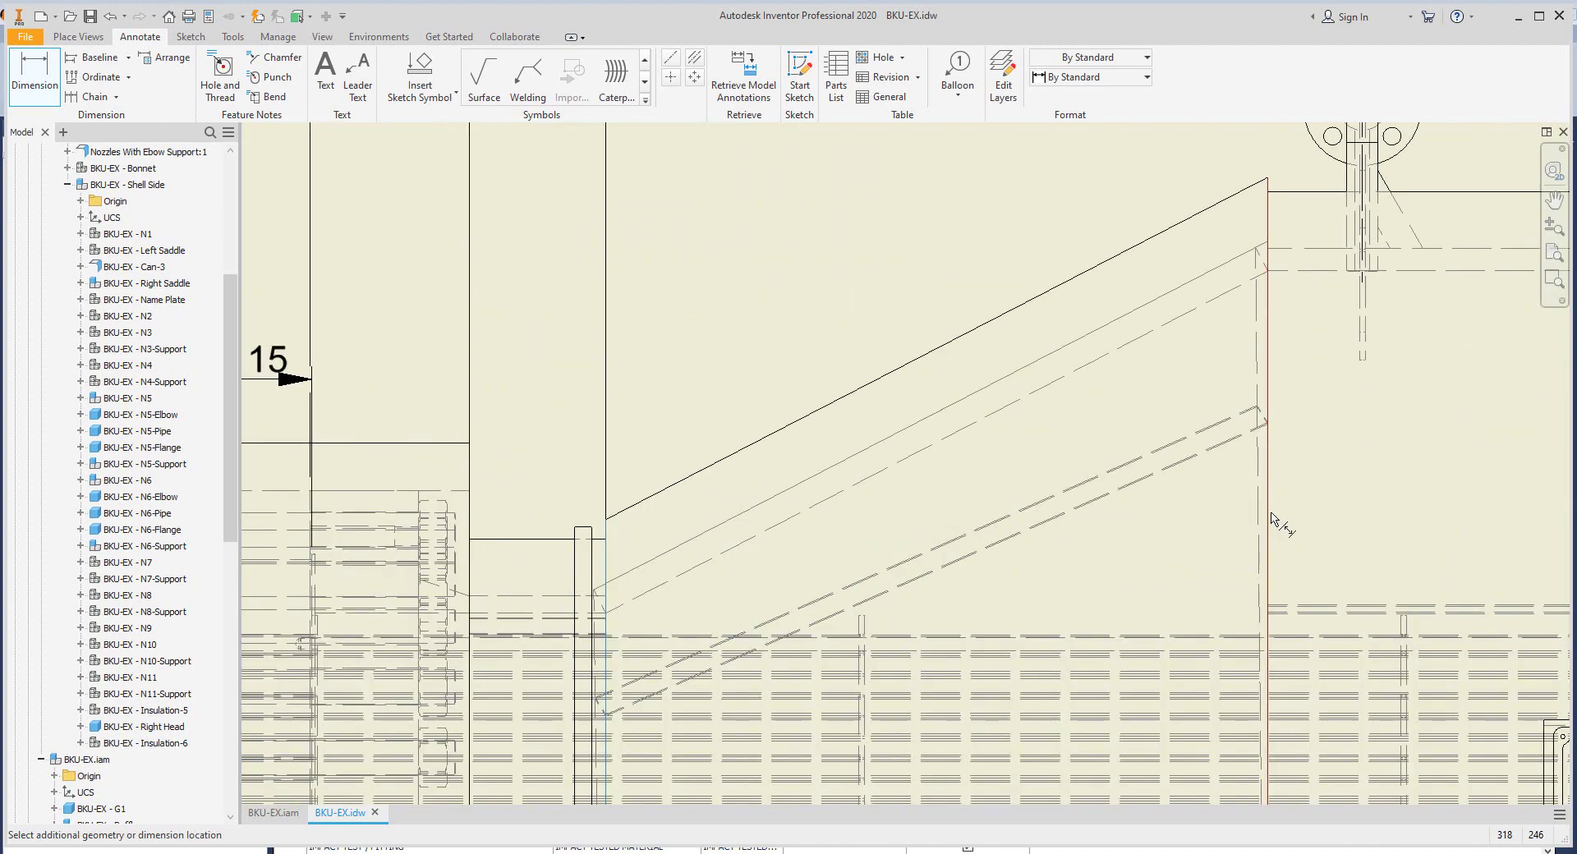
{"action": "scroll", "coordinate": [1264, 513], "scroll_direction": "up", "scroll_amount": 3}
{"action": "left_click", "coordinate": [1026, 285]}
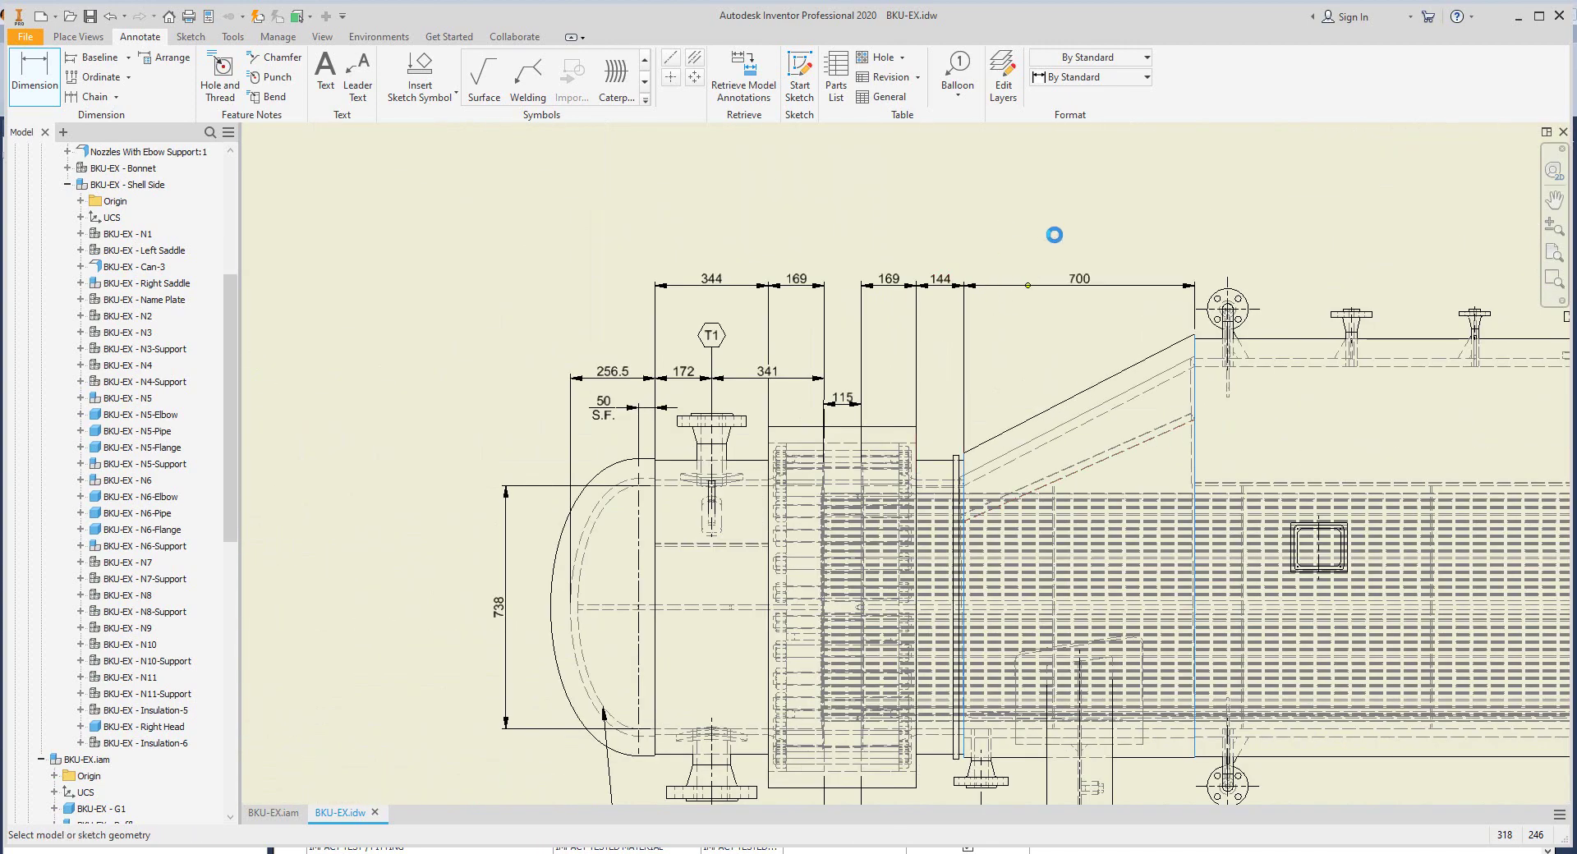
Step: Select the top-chain dimensions together
{"action": "left_click", "coordinate": [1079, 285]}
{"action": "left_click", "coordinate": [940, 285], "text": "ctrl"}
{"action": "left_click", "coordinate": [889, 285], "text": "ctrl"}
Step: Add the 344 dimension to the selection and arrange the top dimensions into one aligned row
{"action": "left_click", "coordinate": [796, 285], "text": "ctrl"}
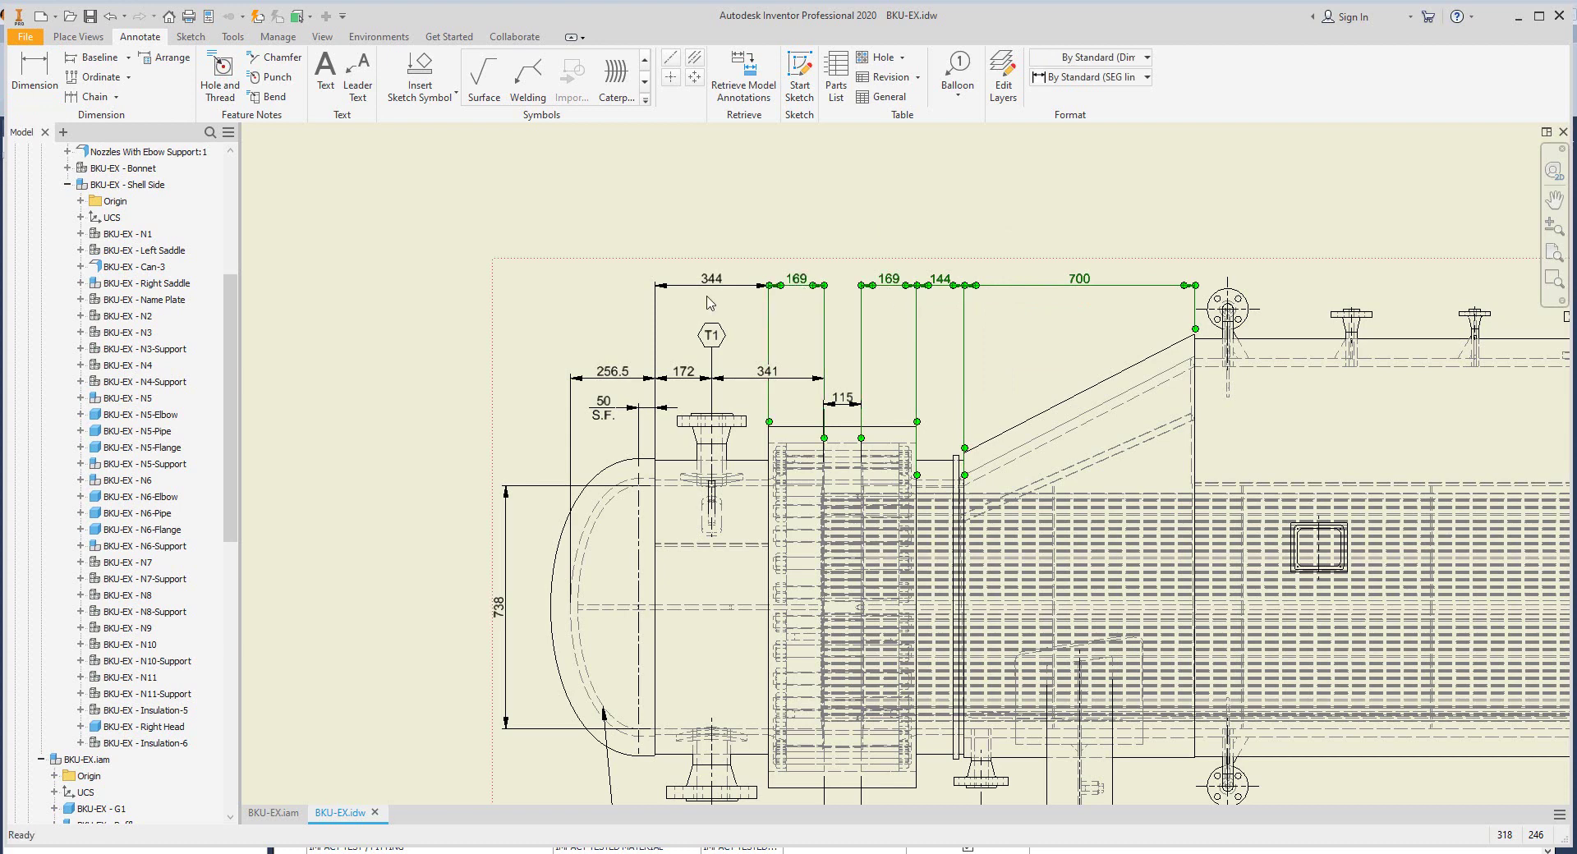
{"action": "right_click", "coordinate": [720, 285]}
{"action": "left_click", "coordinate": [778, 424]}
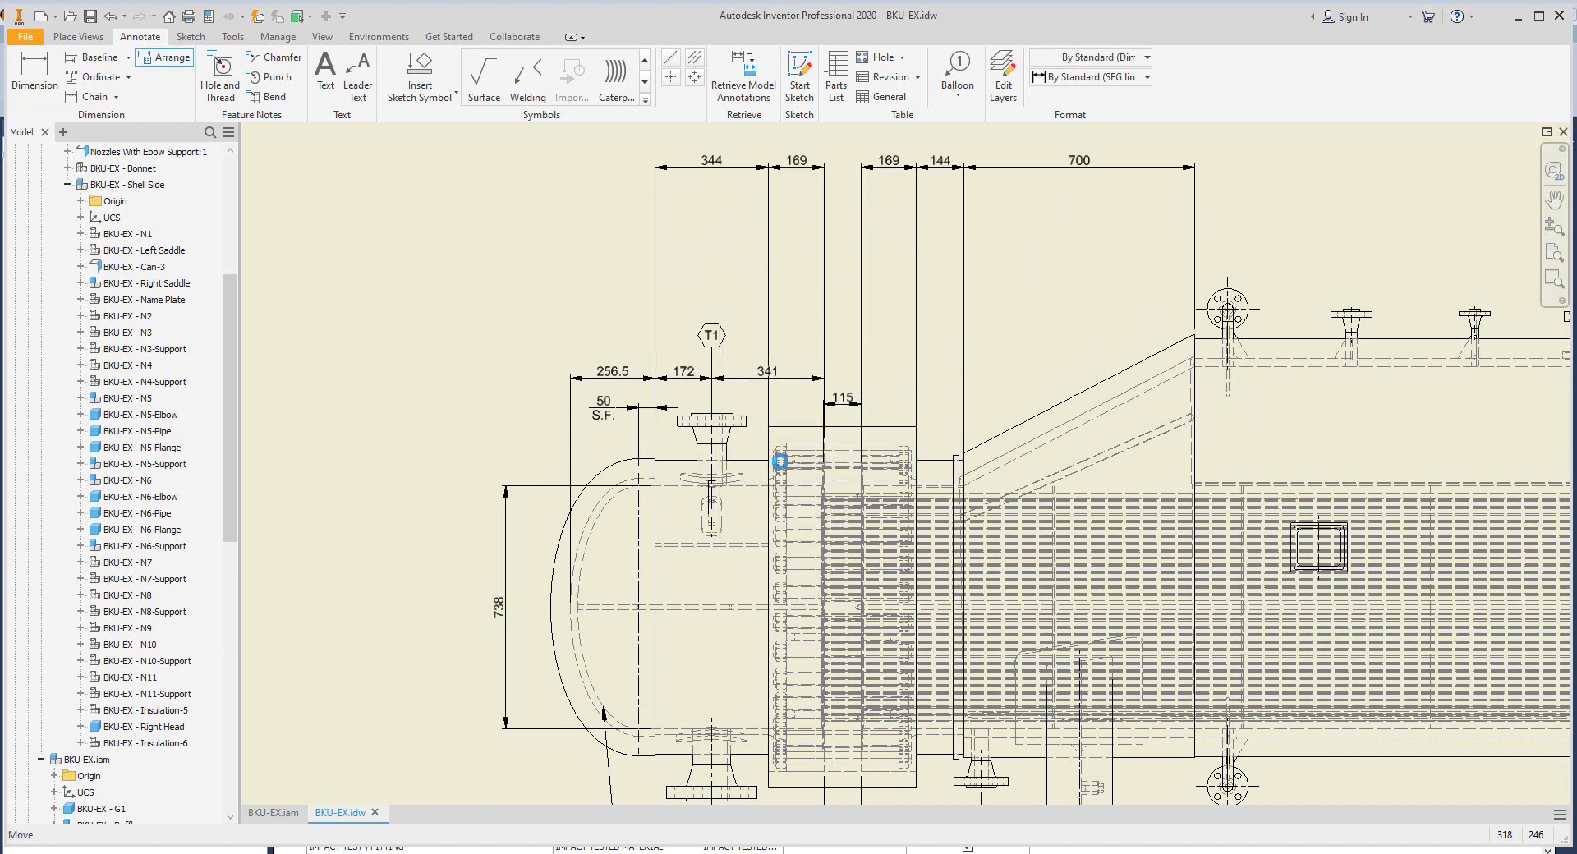
Step: Dimension the right head's straight flange and move the 50 S.F. text clear of its extension lines
{"action": "left_click", "coordinate": [1278, 365]}
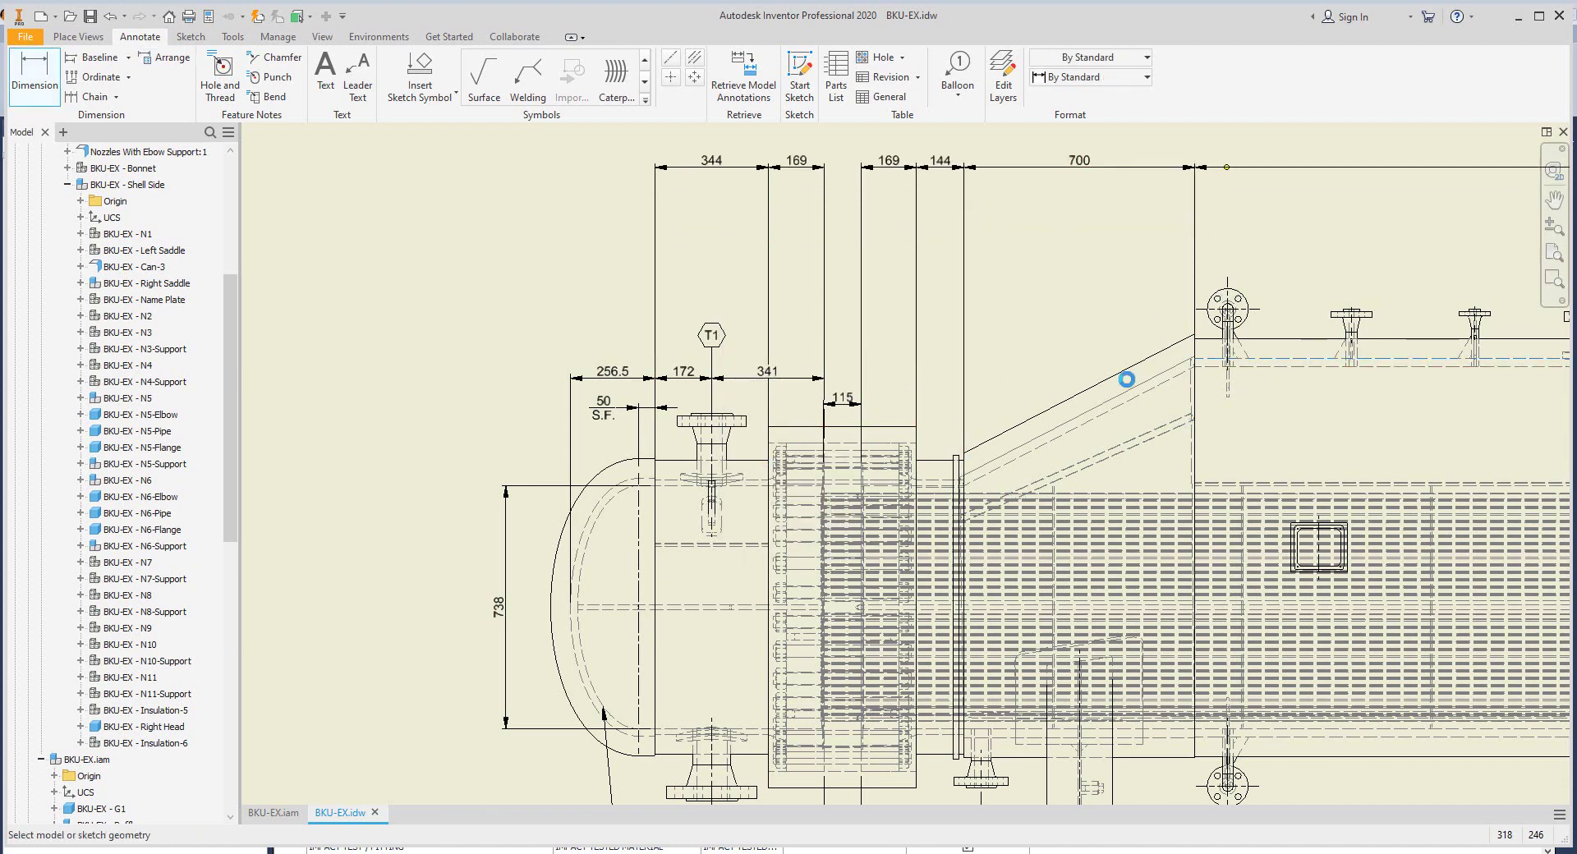
{"action": "left_click", "coordinate": [1102, 567]}
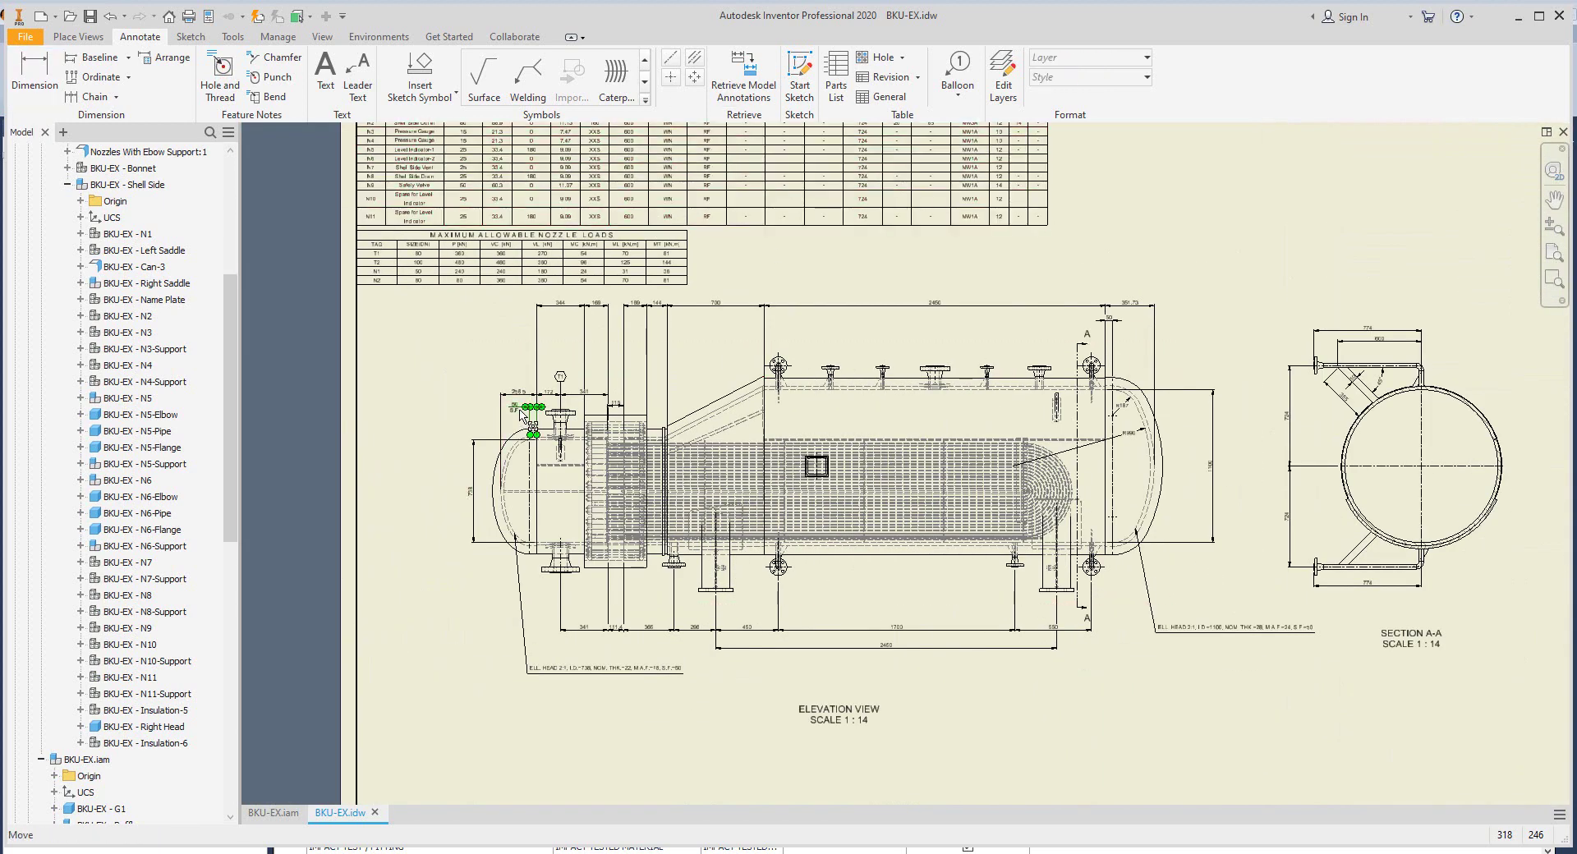
{"action": "right_click", "coordinate": [518, 408]}
{"action": "left_click", "coordinate": [568, 579]}
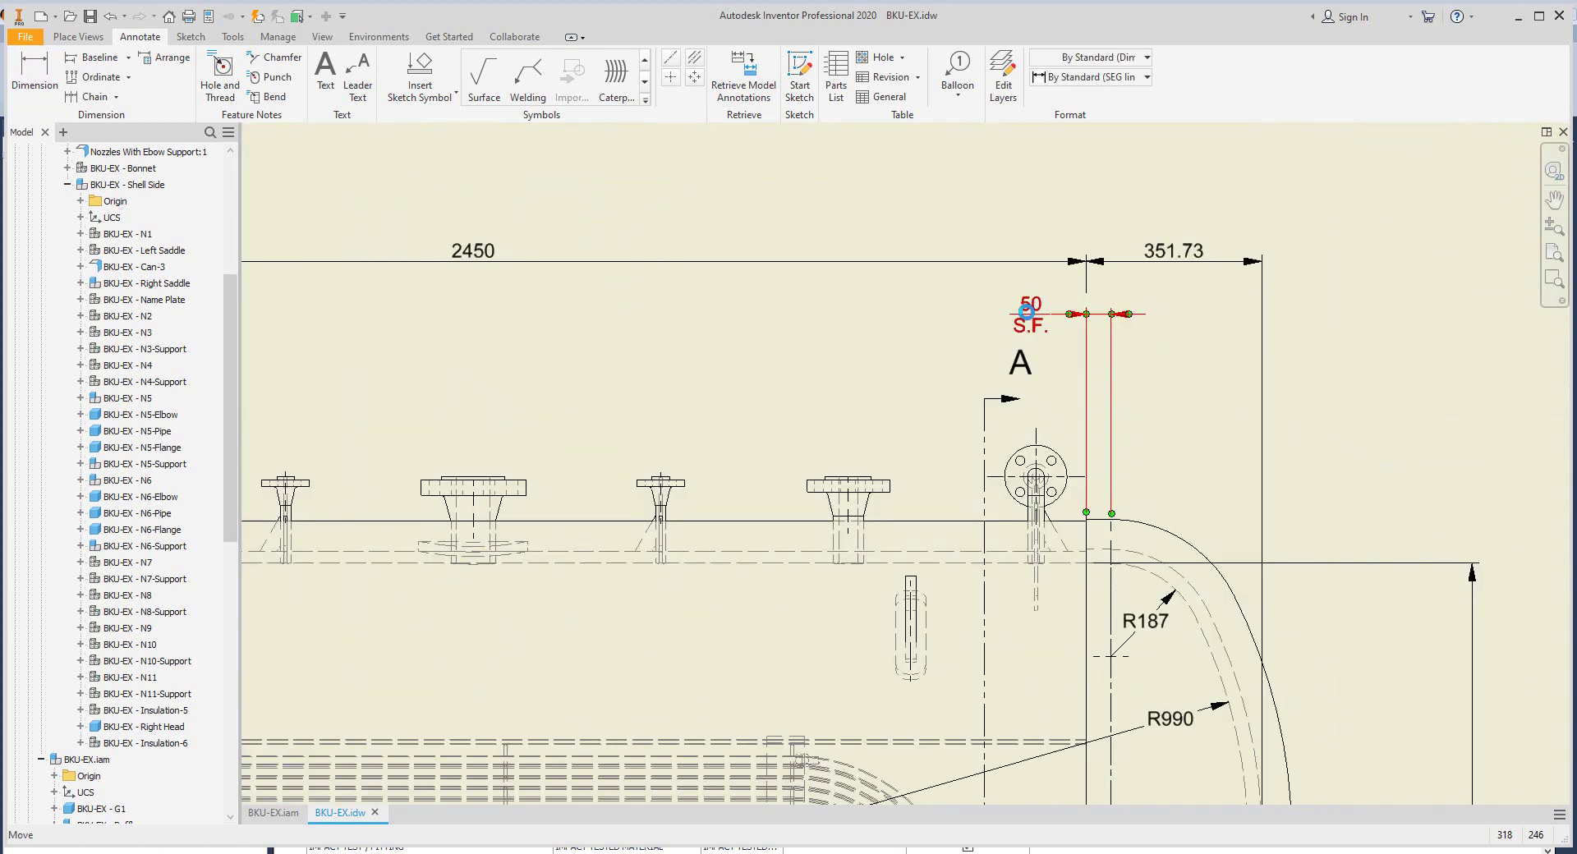
{"action": "left_click_drag", "start_coordinate": [1041, 312], "coordinate": [1169, 310]}
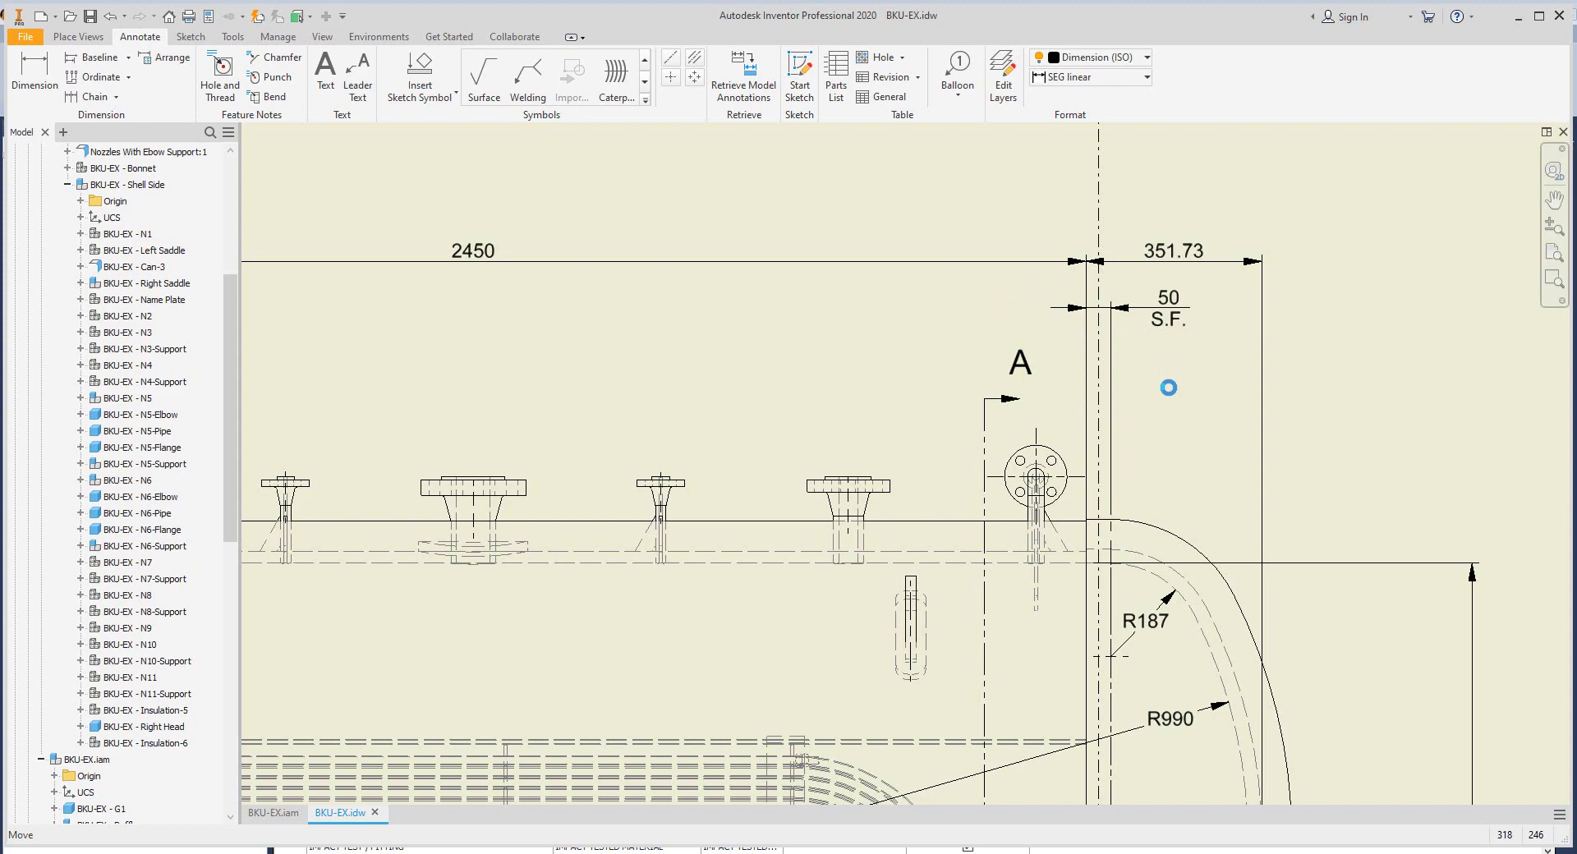
{"action": "key", "text": "Home"}
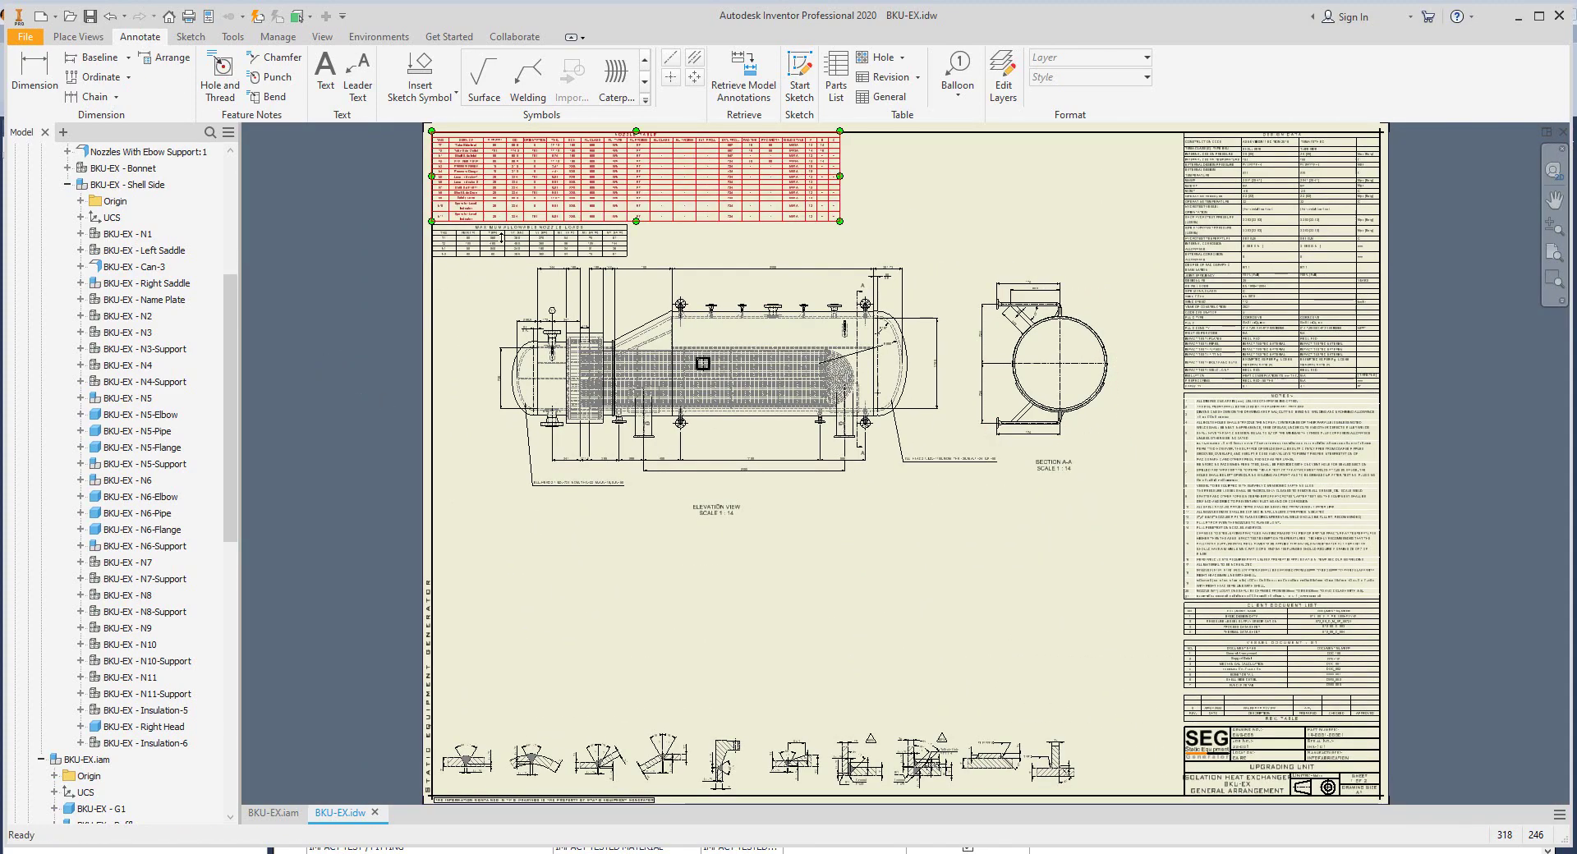
Step: Move the Maximum Allowable Nozzle Loads table to the top of the sheet
{"action": "middle_click_drag", "start_coordinate": [529, 220], "coordinate": [464, 481]}
{"action": "scroll", "coordinate": [465, 481], "scroll_direction": "up", "scroll_amount": 1}
{"action": "left_click_drag", "start_coordinate": [471, 482], "coordinate": [961, 378]}
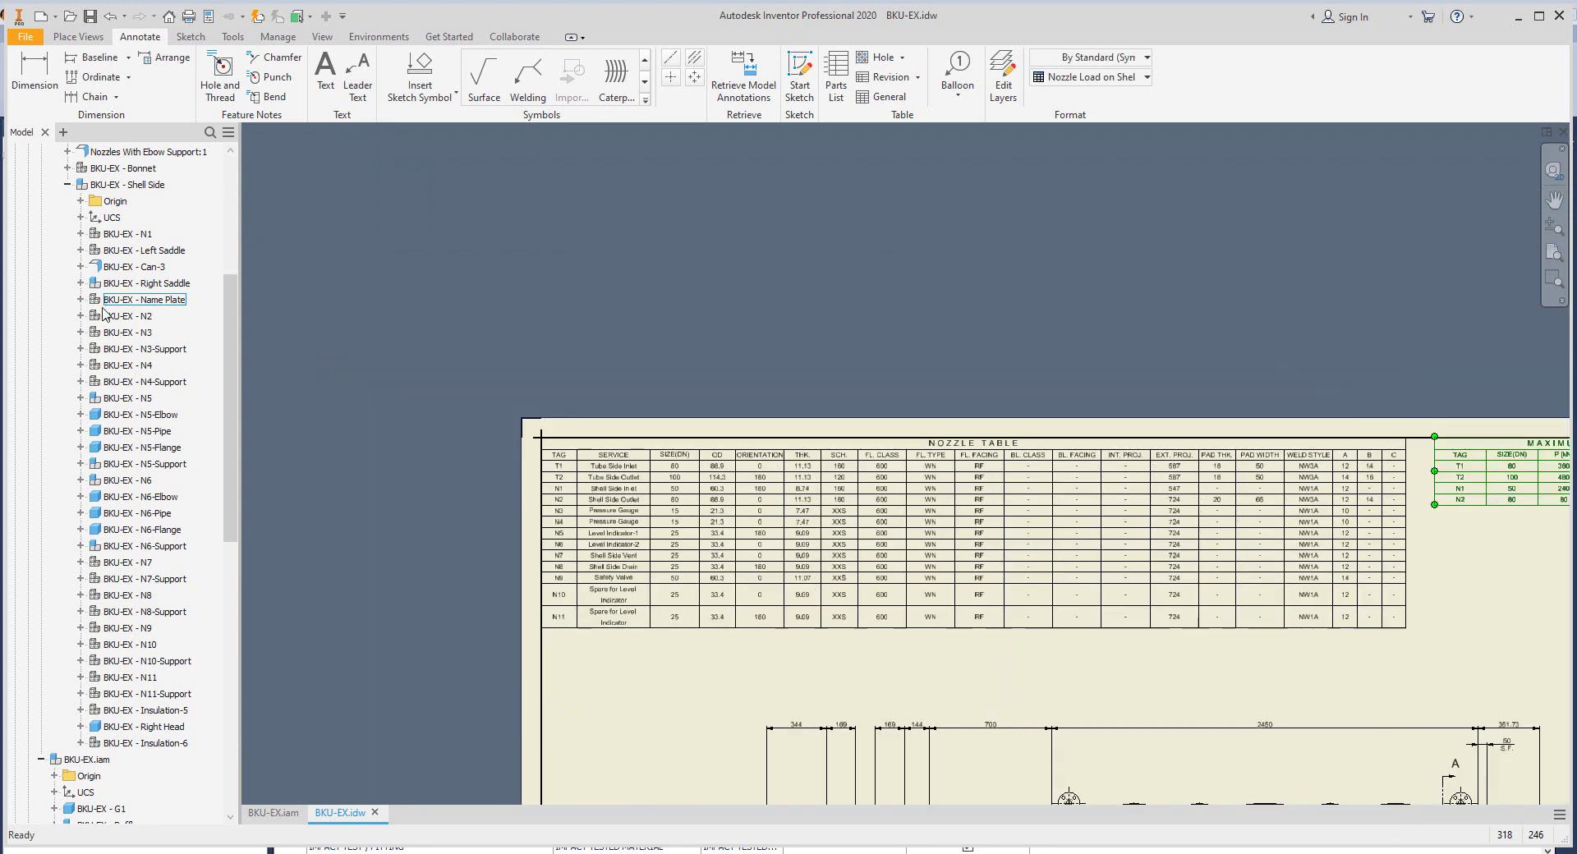
{"action": "scroll", "coordinate": [96, 300], "scroll_direction": "up", "scroll_amount": 10}
Step: Place the Nozzle Load on Shell sketch symbol from Drawing Resources beside the table
{"action": "left_click", "coordinate": [14, 167]}
{"action": "left_click", "coordinate": [28, 234]}
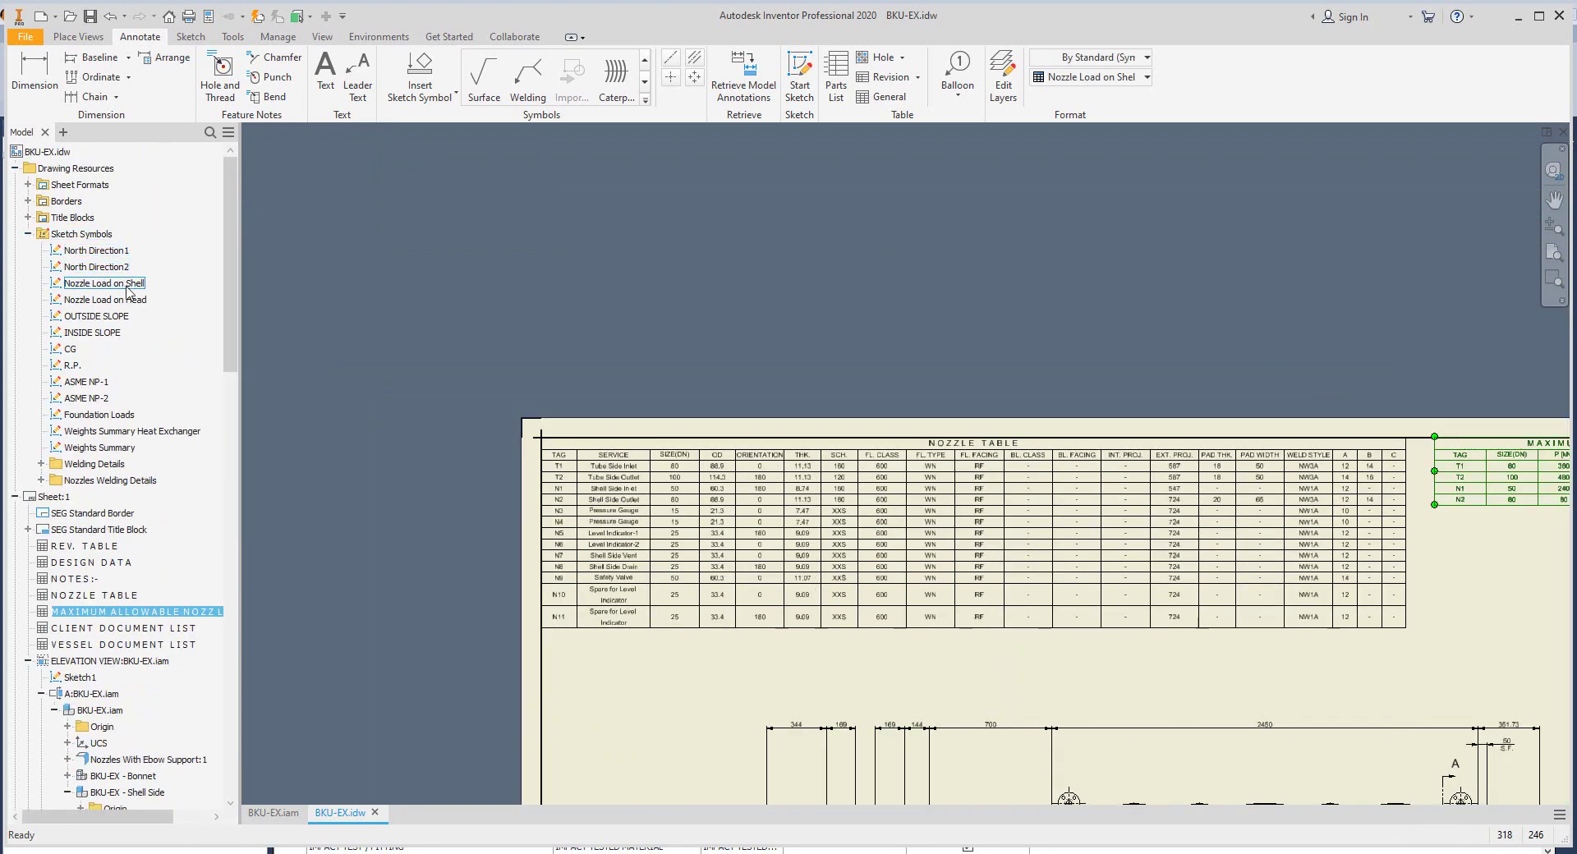
{"action": "left_click_drag", "start_coordinate": [129, 291], "coordinate": [1196, 527]}
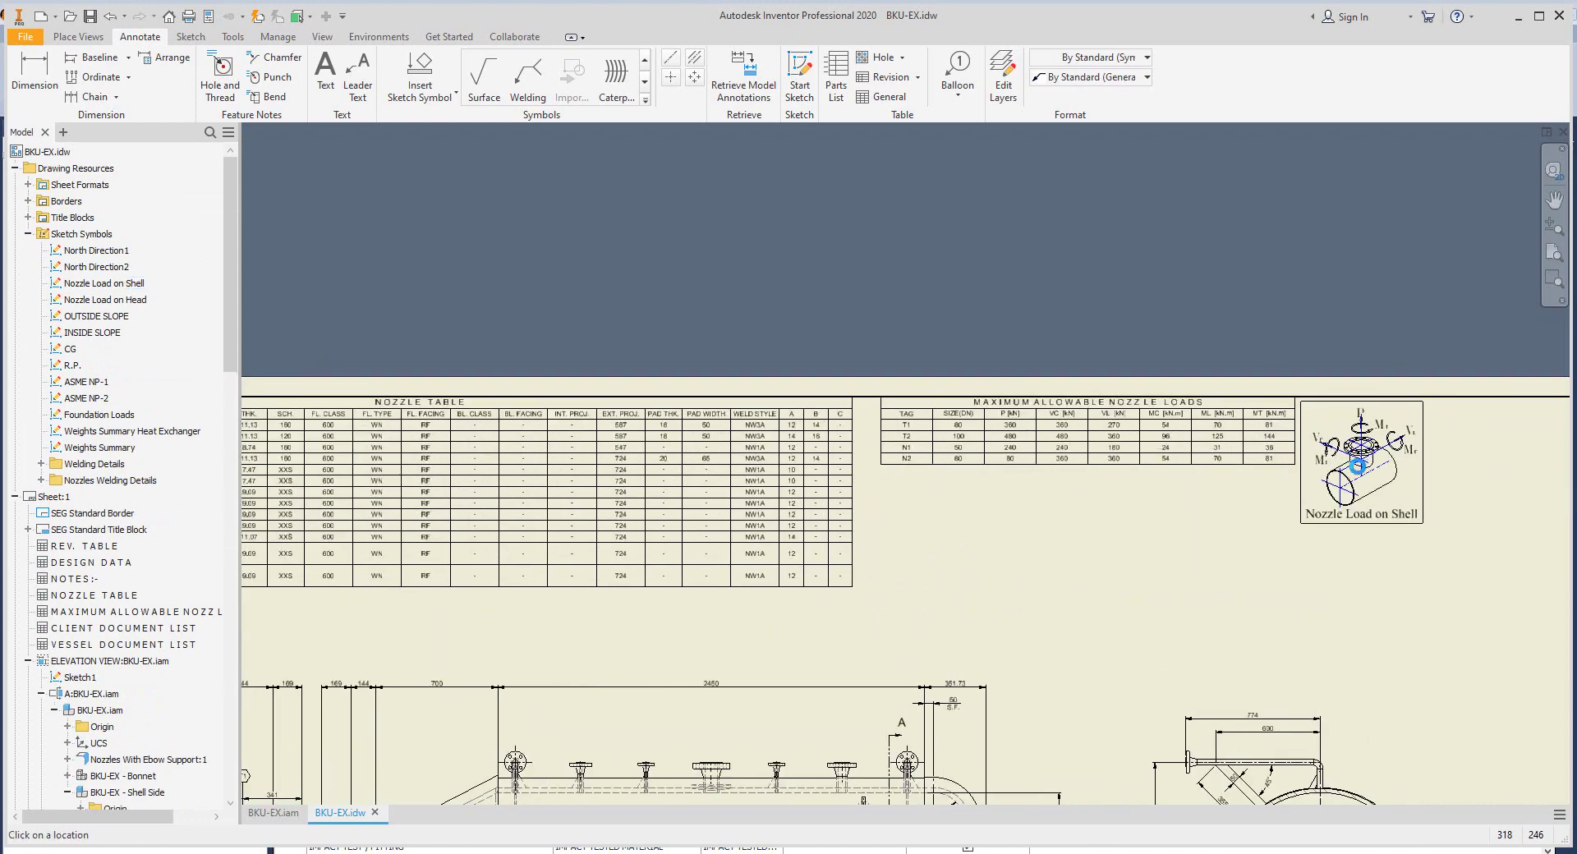
{"action": "left_click", "coordinate": [1213, 519]}
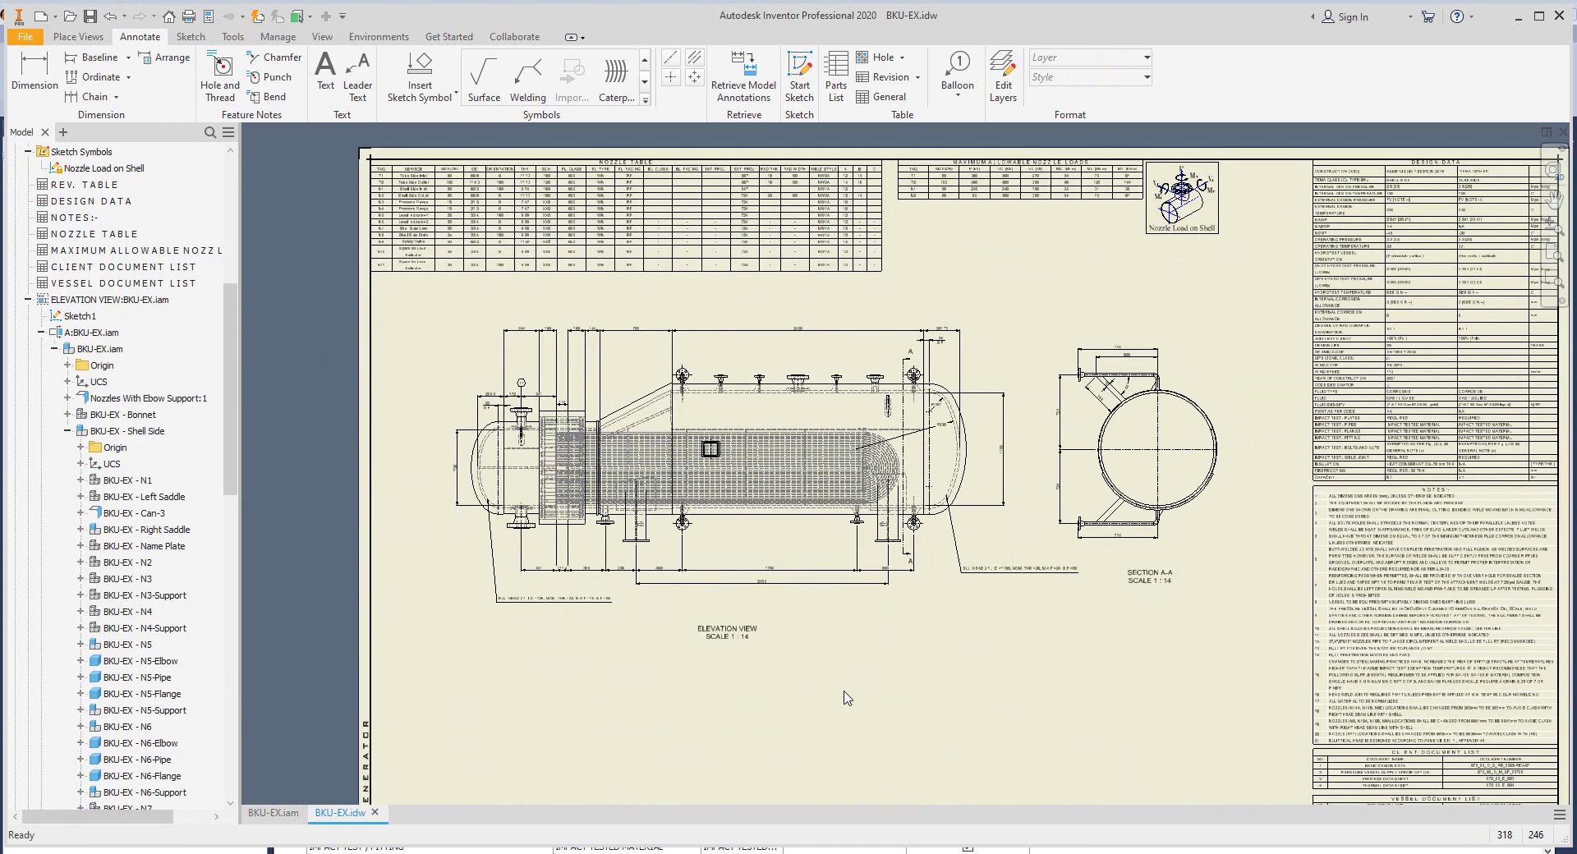
Step: Place a top-oriented base view labelled KEY PLAN at 1:40 scale beside the nozzle-loads table
{"action": "left_click", "coordinate": [78, 36]}
{"action": "left_click", "coordinate": [32, 74]}
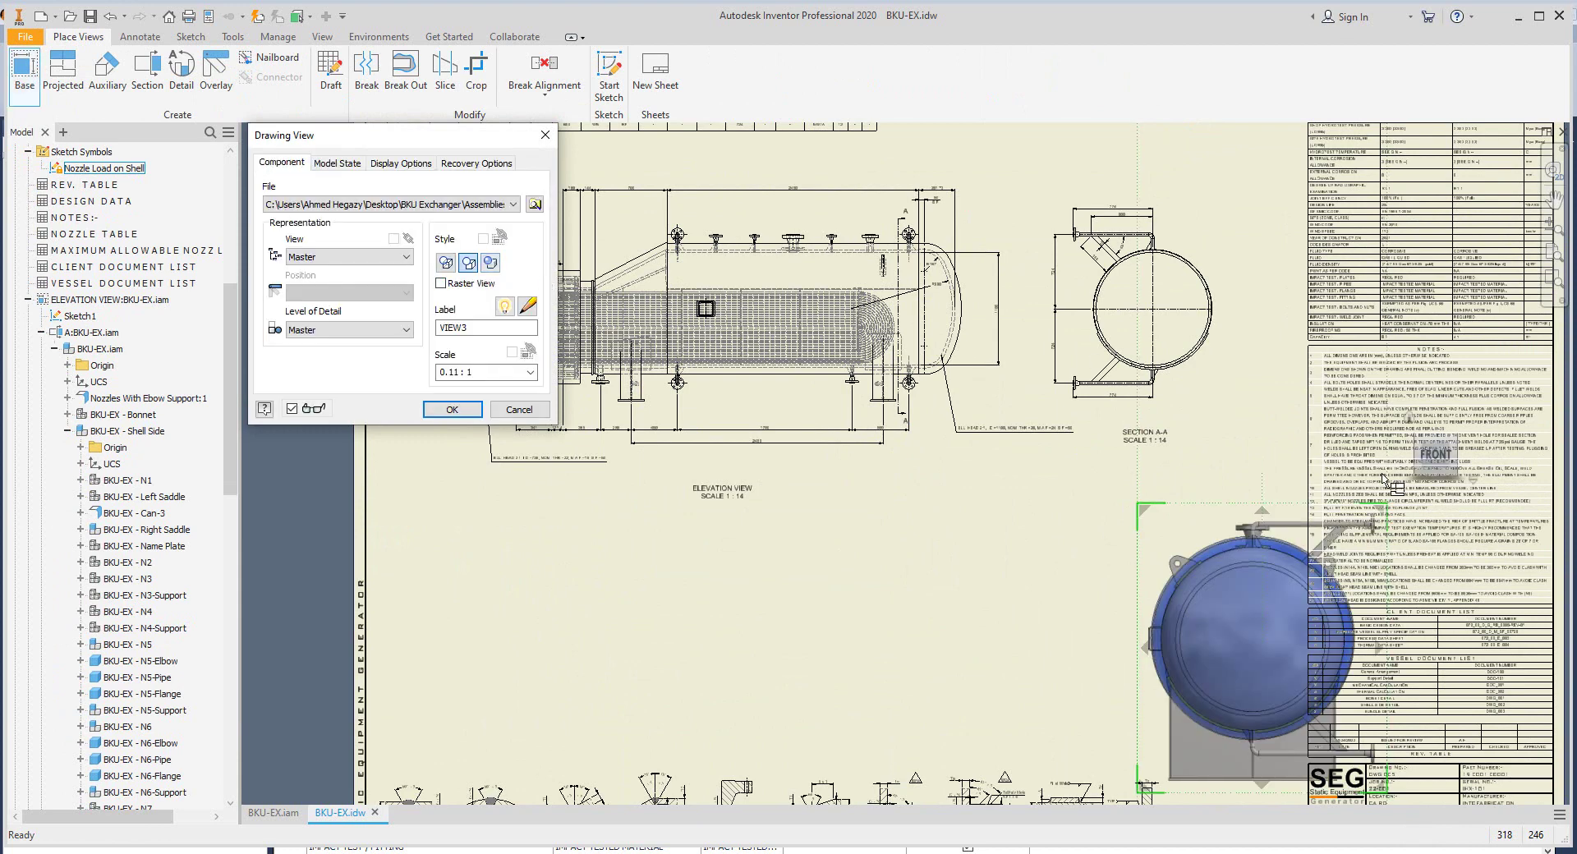
{"action": "left_click", "coordinate": [1476, 468]}
{"action": "left_click", "coordinate": [1433, 455]}
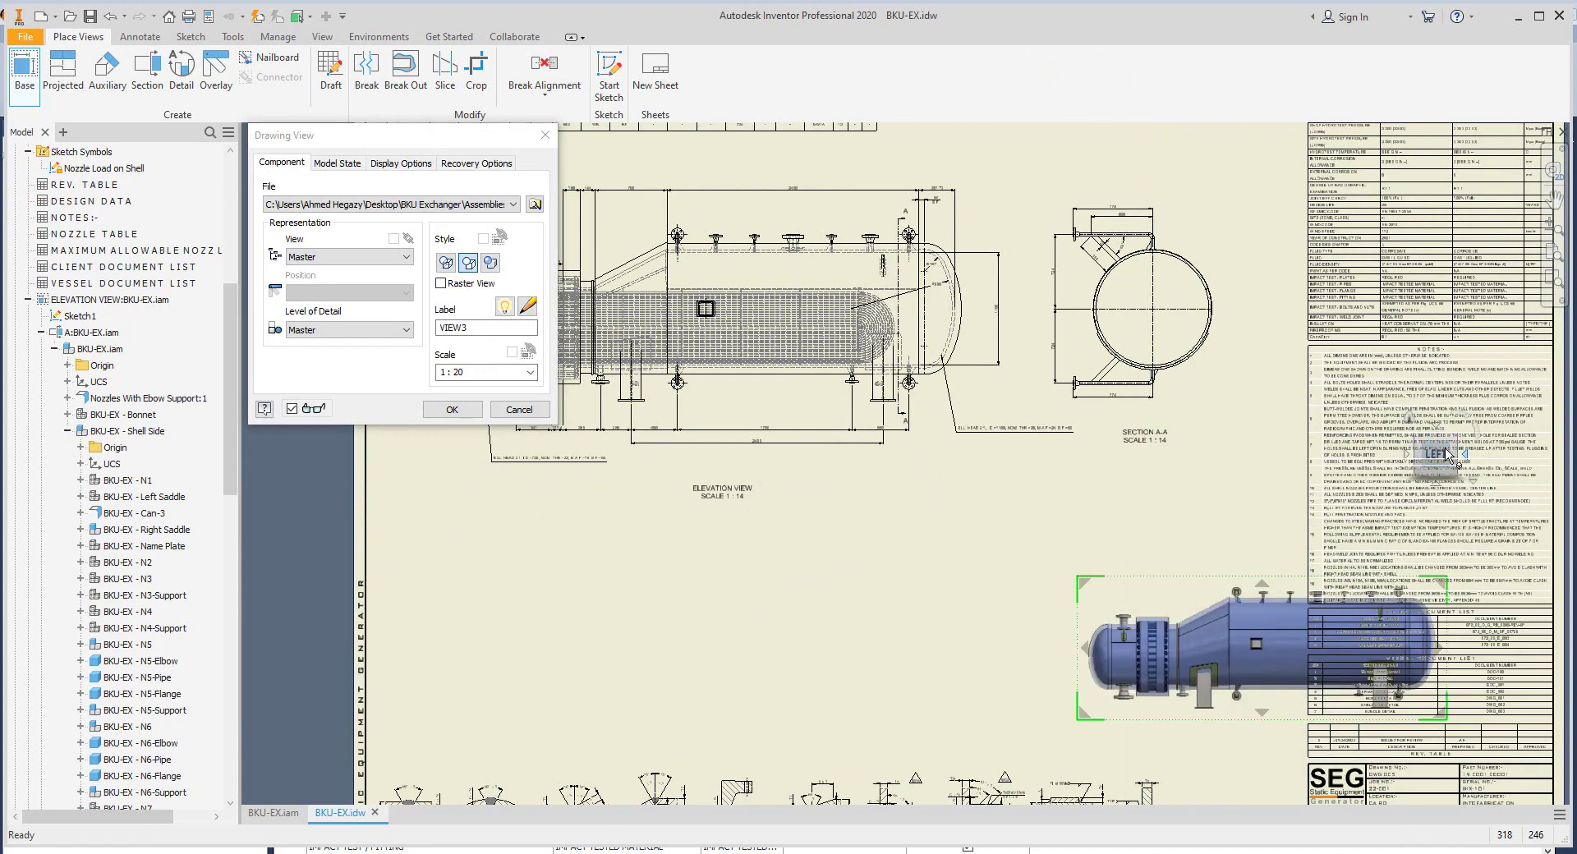
{"action": "double_click", "coordinate": [462, 327]}
{"action": "type", "text": "KEY PLAN"}
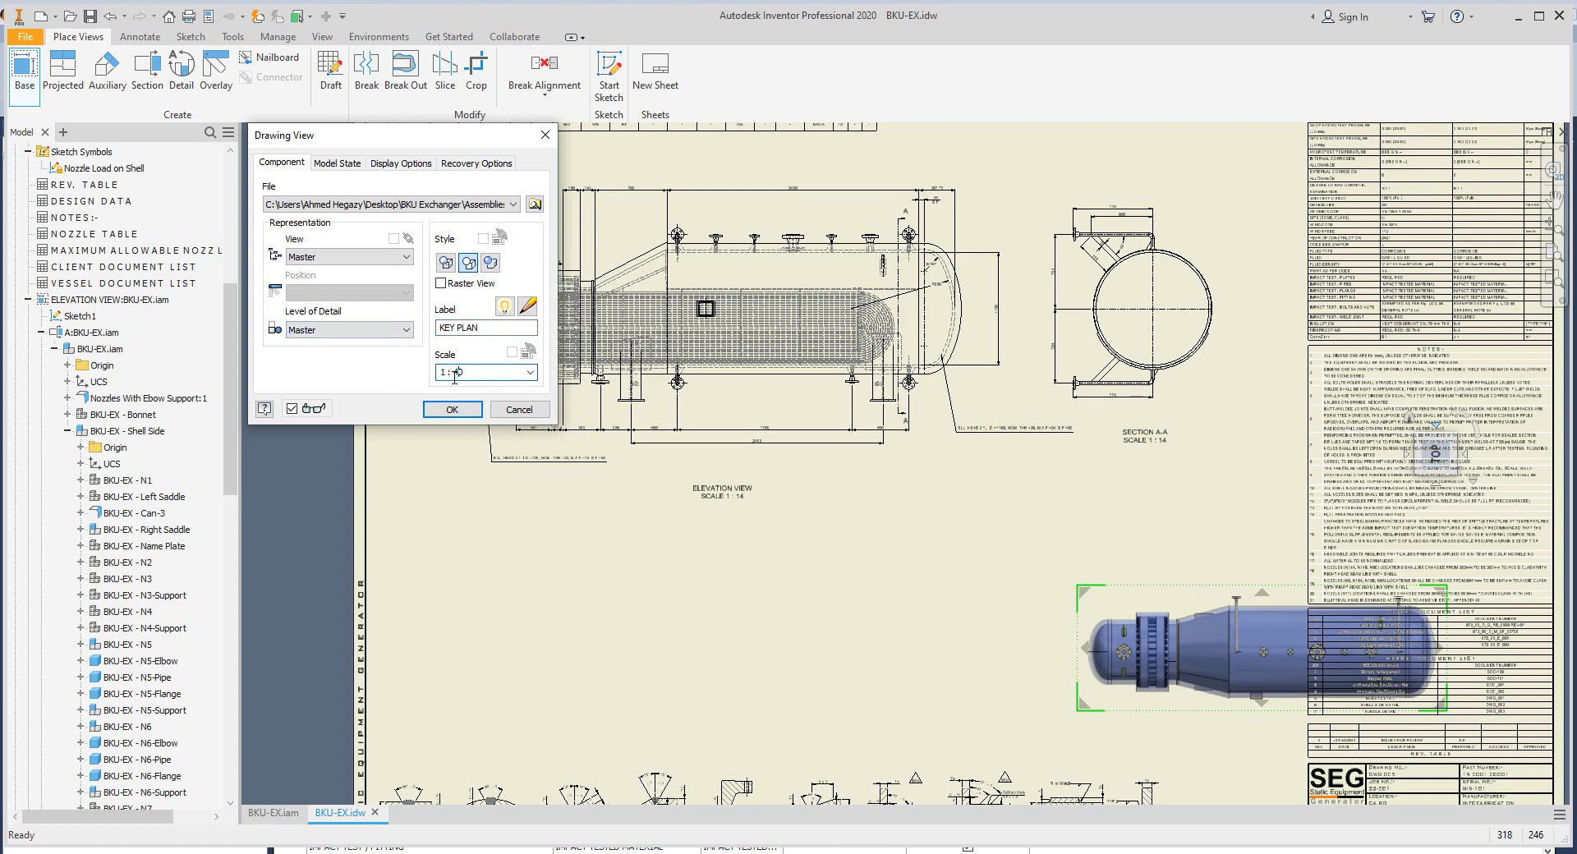
{"action": "type", "text": "4"}
{"action": "scroll", "coordinate": [1096, 232], "scroll_direction": "up", "scroll_amount": 5}
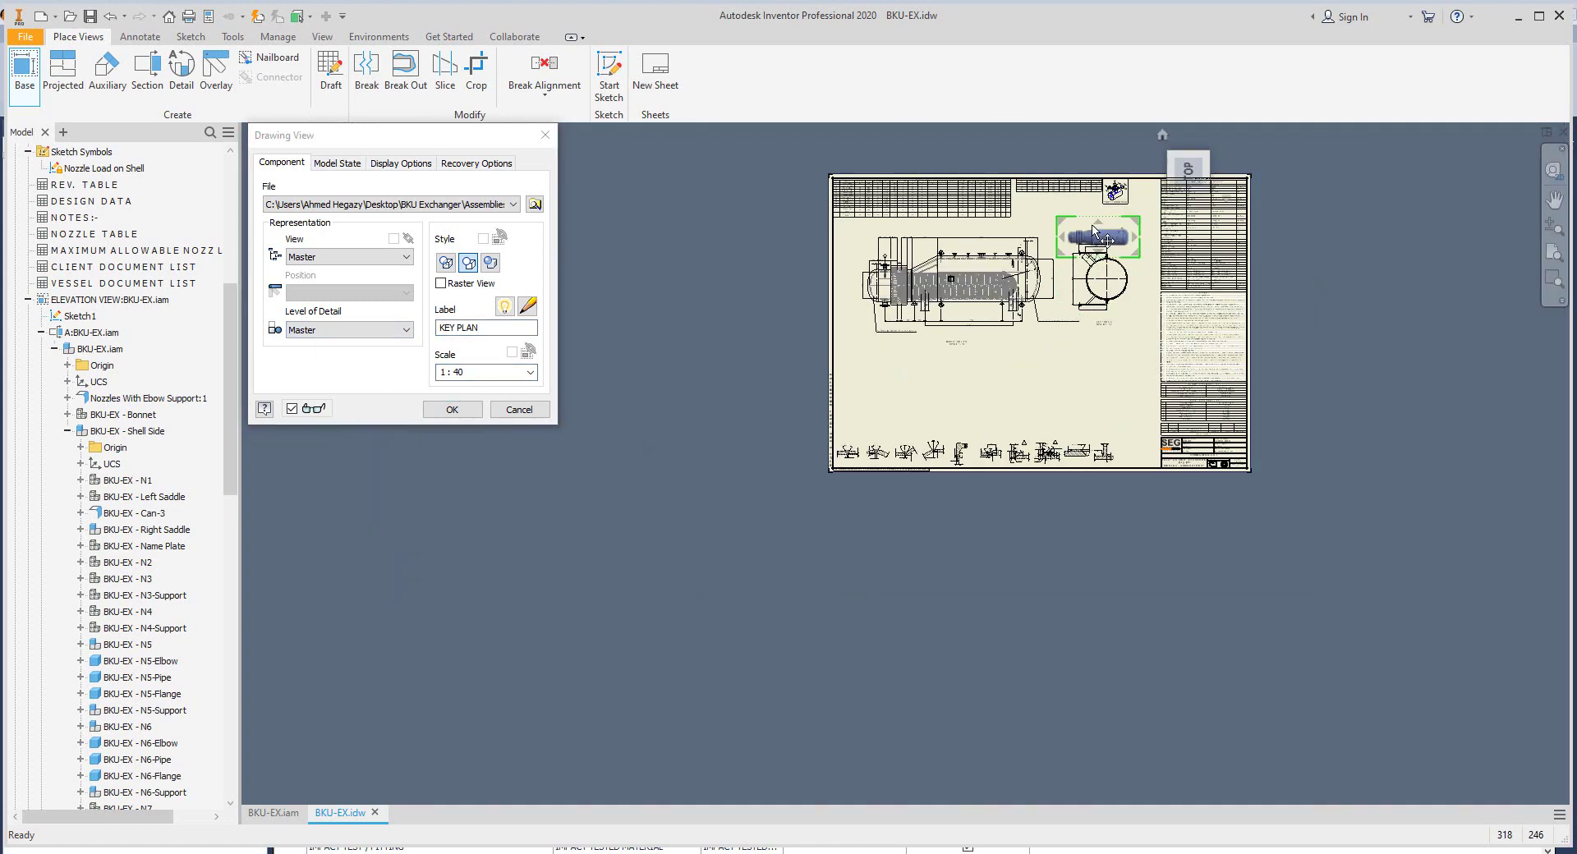
{"action": "scroll", "coordinate": [1096, 234], "scroll_direction": "down", "scroll_amount": 5}
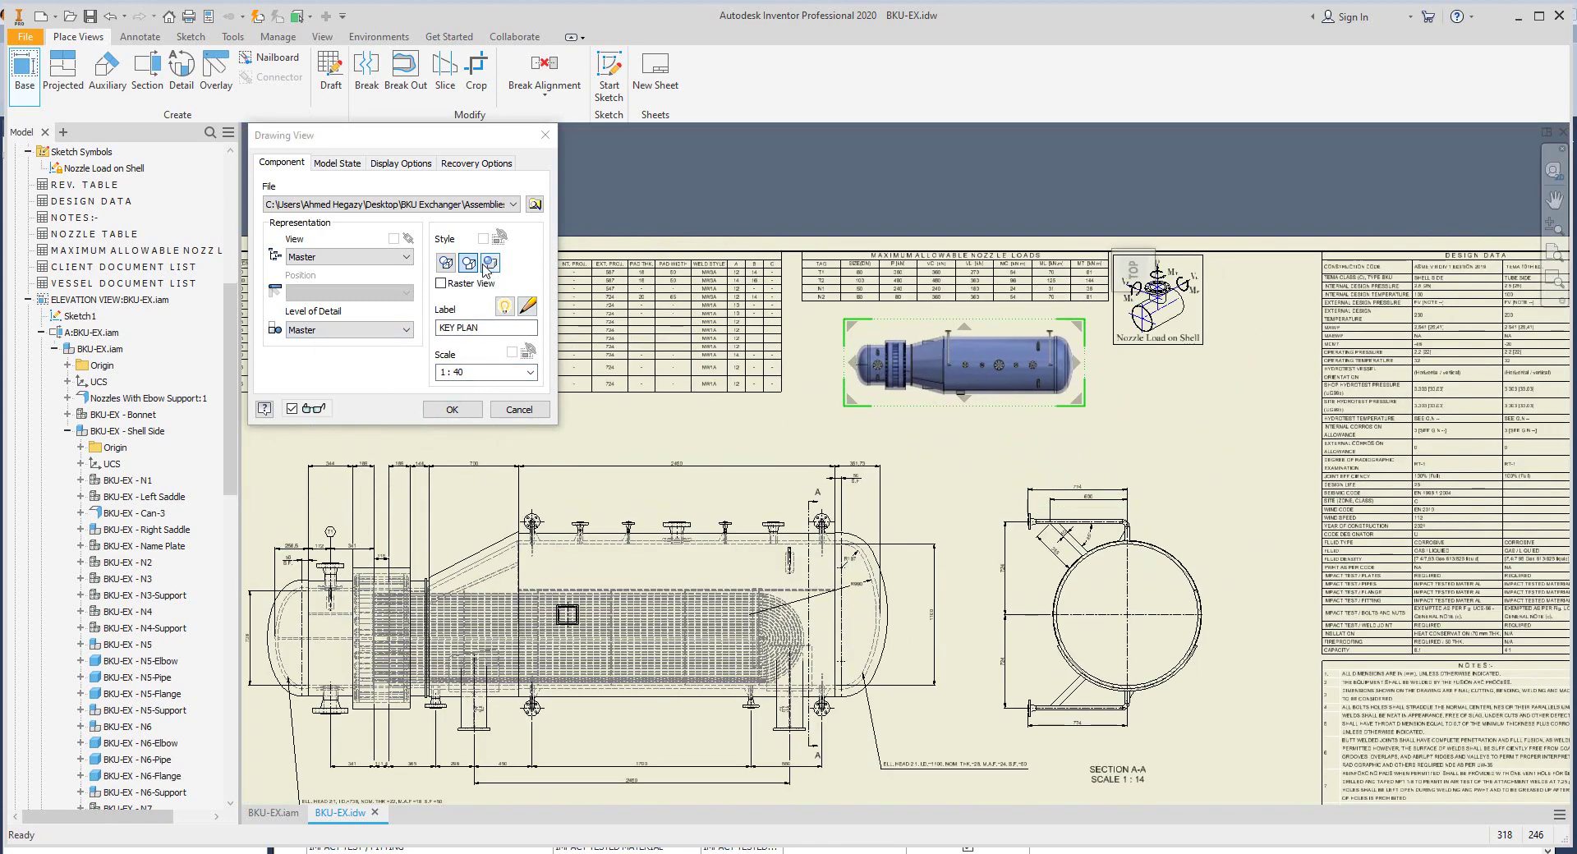
{"action": "left_click", "coordinate": [452, 410]}
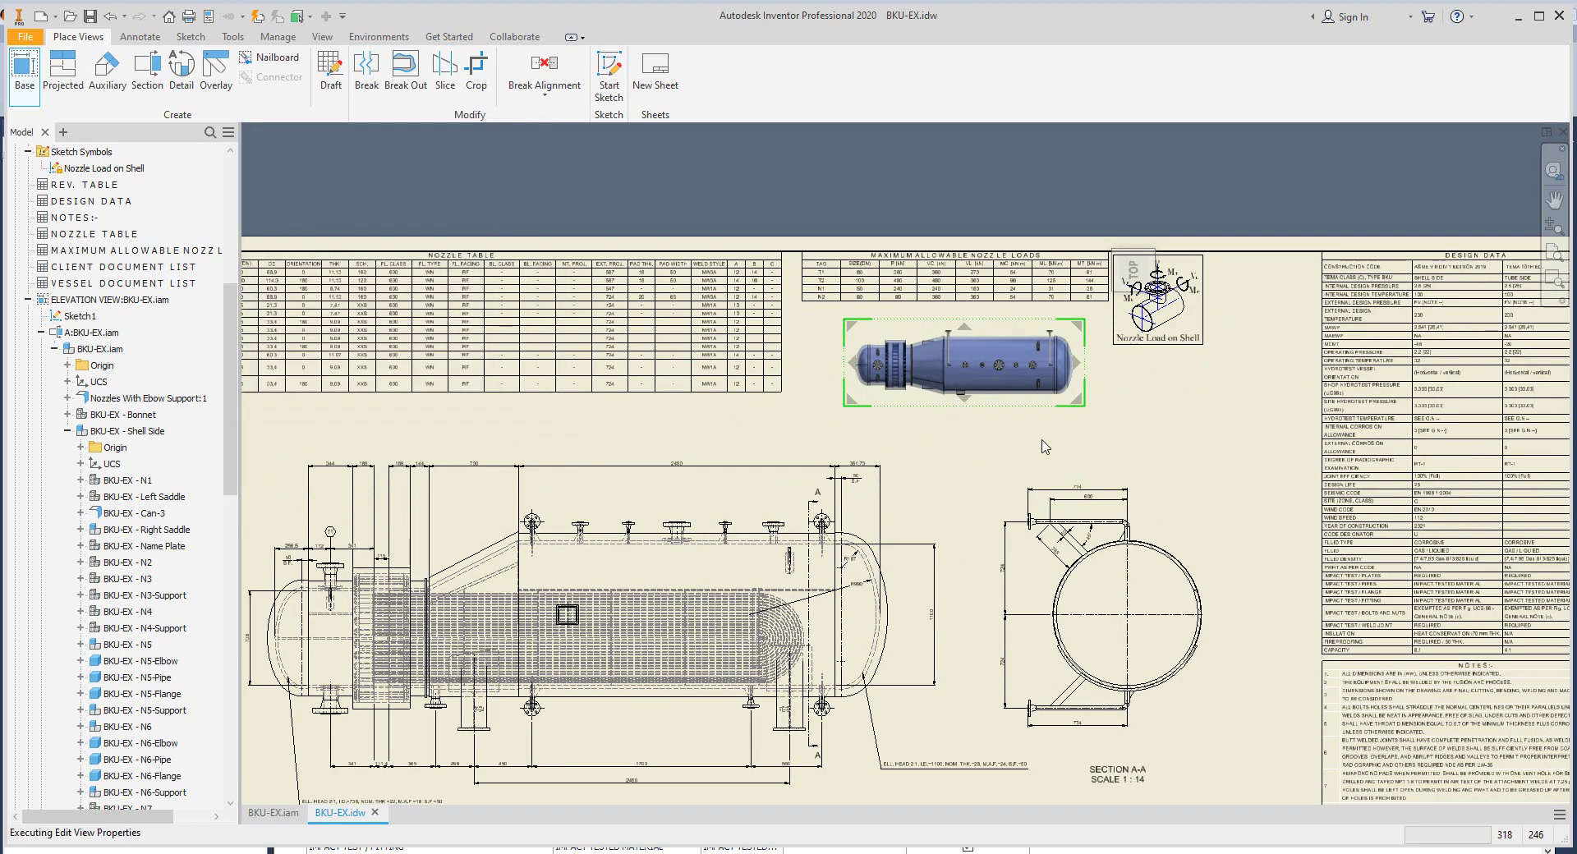
Step: Hide the bonnet's Insulation-2 and Insulation-7 parts in the KEY PLAN view
{"action": "scroll", "coordinate": [962, 411], "scroll_direction": "down", "scroll_amount": 3}
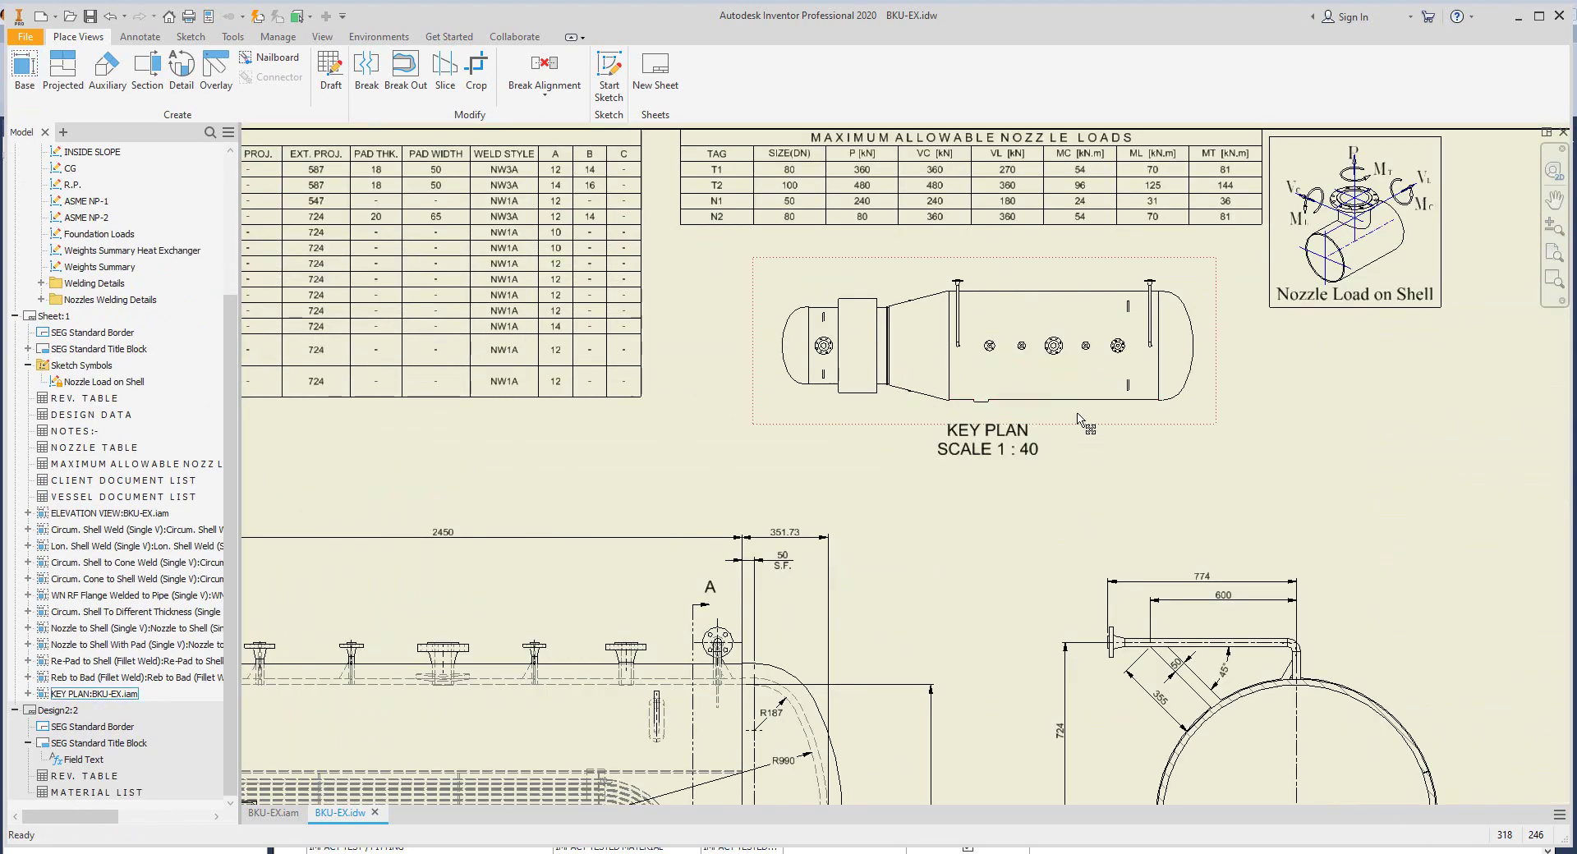
{"action": "left_click", "coordinate": [28, 693]}
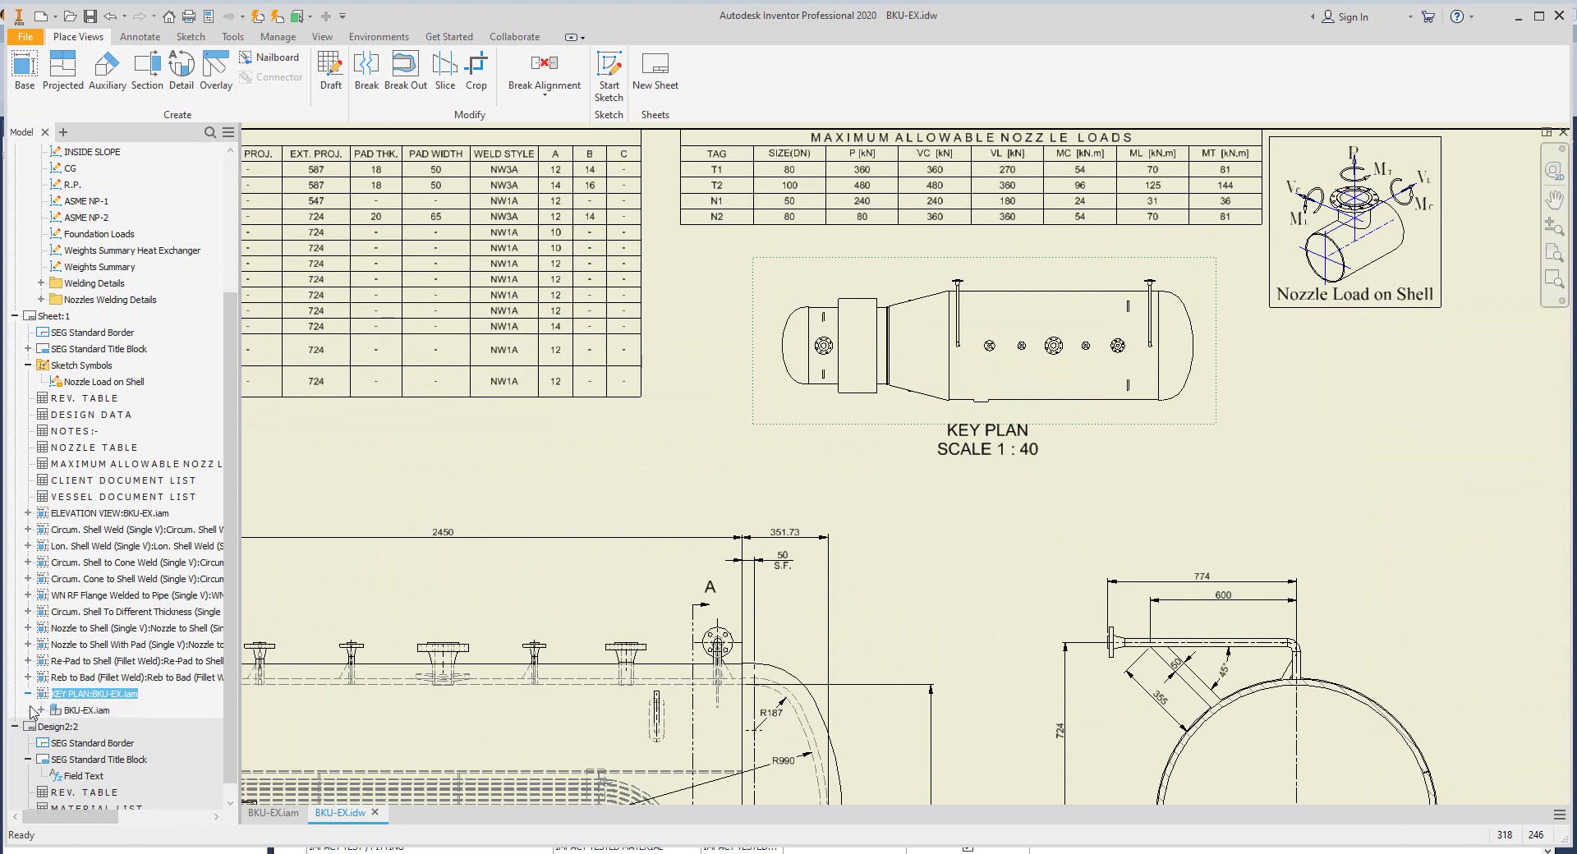
{"action": "left_click", "coordinate": [41, 710]}
{"action": "left_click", "coordinate": [54, 628]}
{"action": "left_click", "coordinate": [54, 628]}
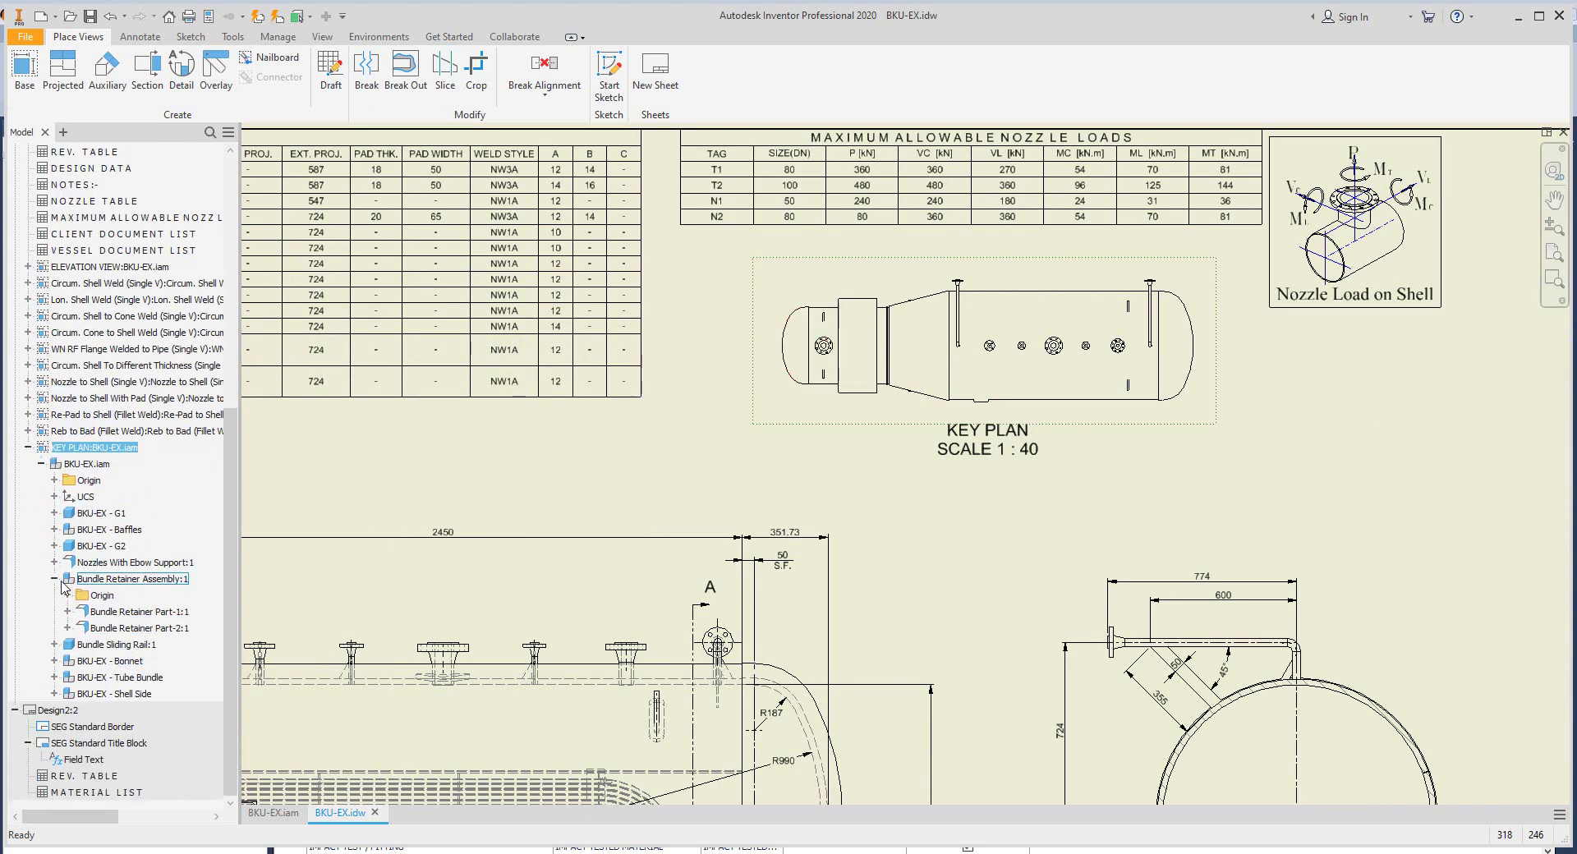
{"action": "left_click", "coordinate": [54, 661]}
{"action": "scroll", "coordinate": [169, 493], "scroll_direction": "down", "scroll_amount": 4}
{"action": "scroll", "coordinate": [168, 465], "scroll_direction": "down", "scroll_amount": 2}
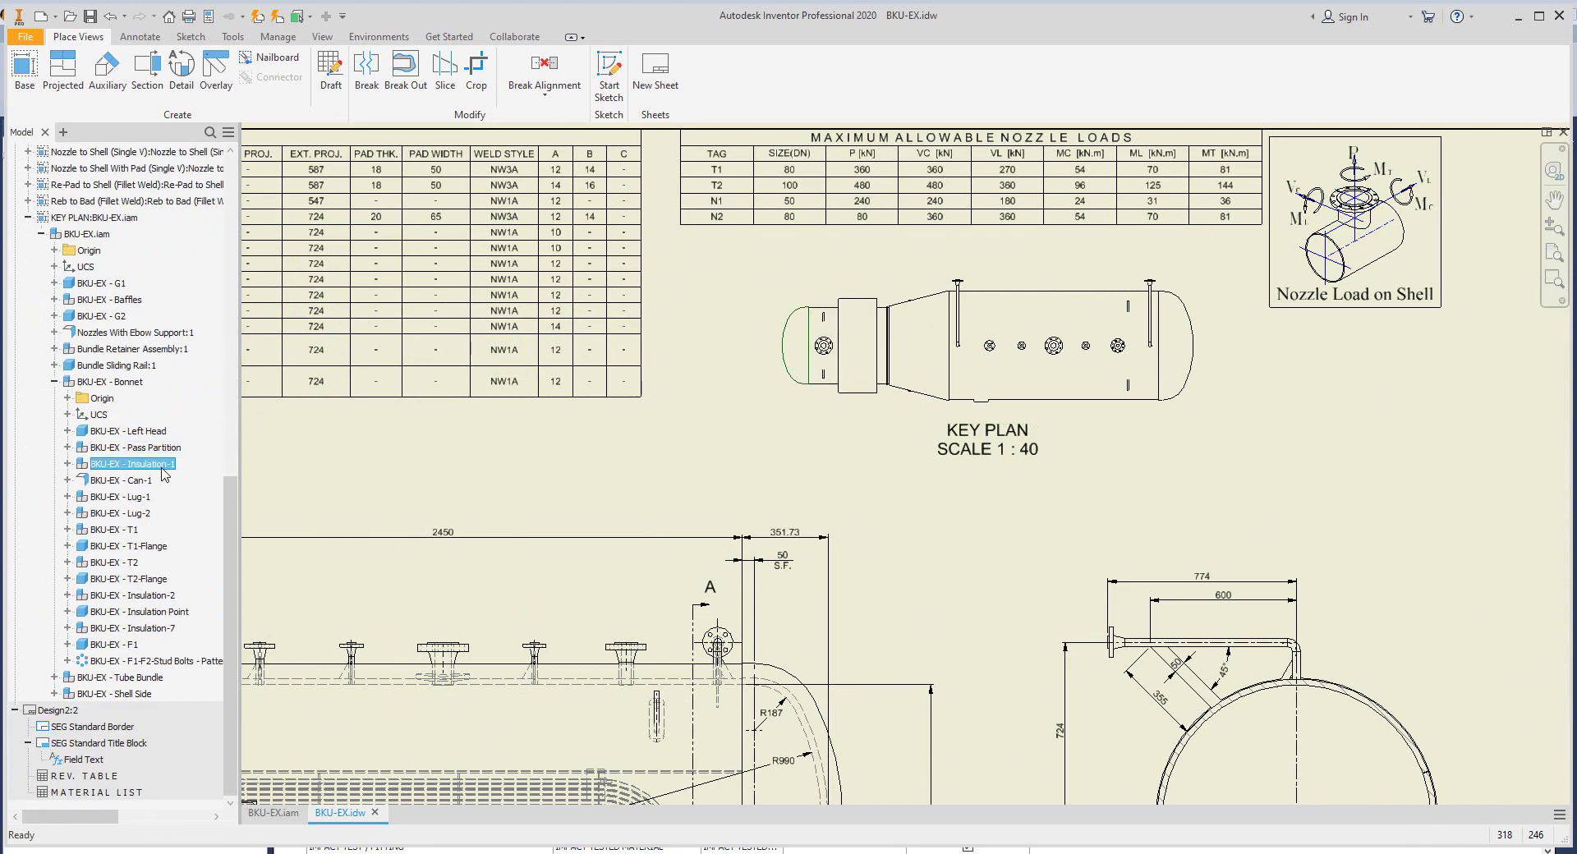
{"action": "right_click", "coordinate": [164, 629]}
{"action": "left_click", "coordinate": [214, 701]}
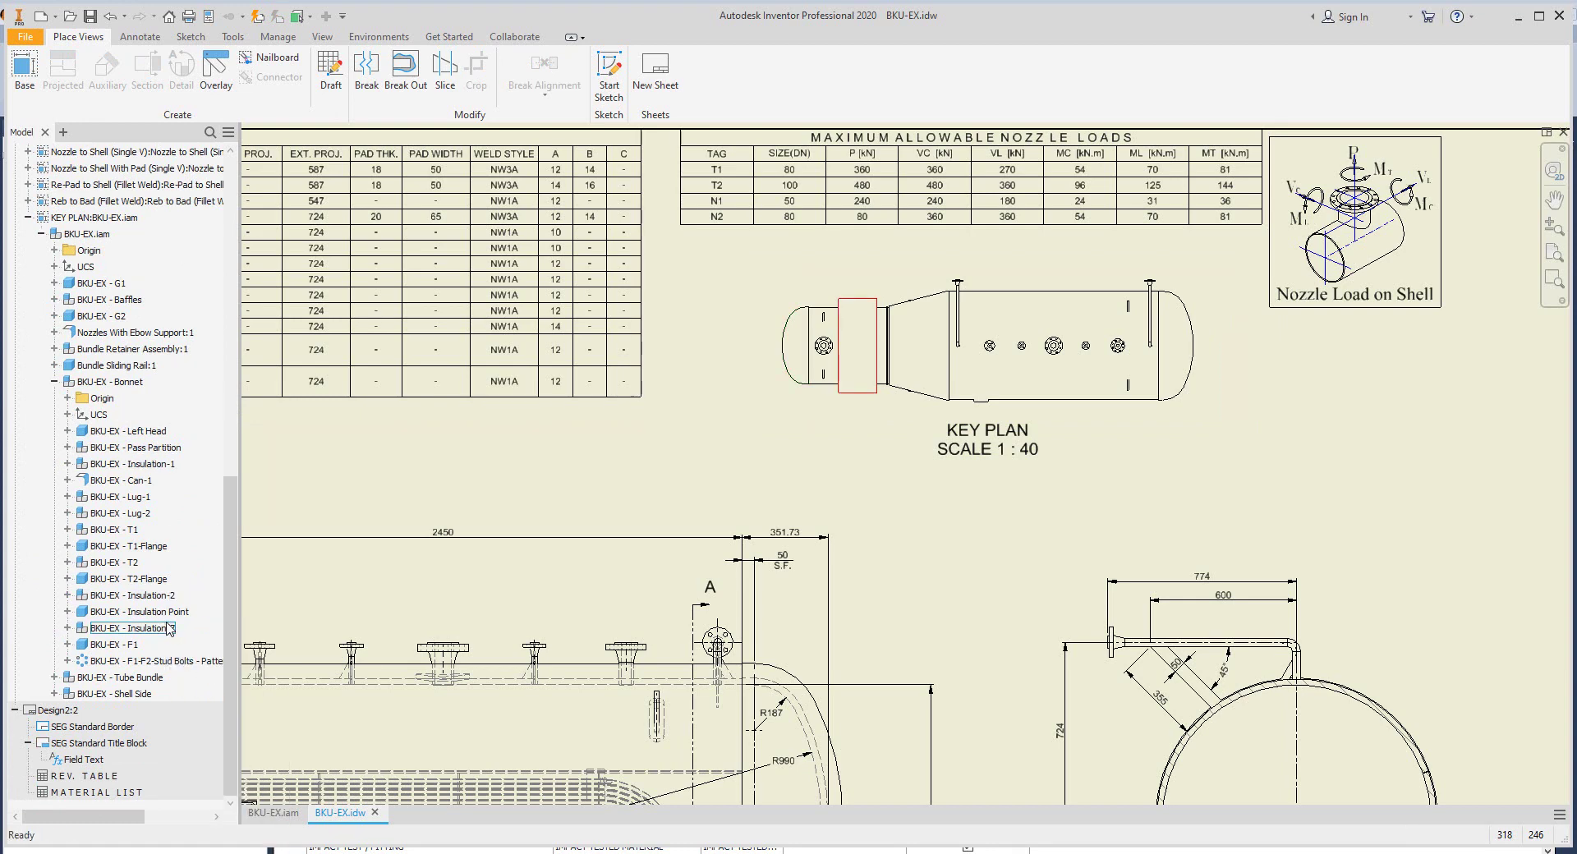
{"action": "left_click", "coordinate": [132, 595], "text": "ctrl"}
{"action": "right_click", "coordinate": [161, 475]}
{"action": "left_click", "coordinate": [197, 496]}
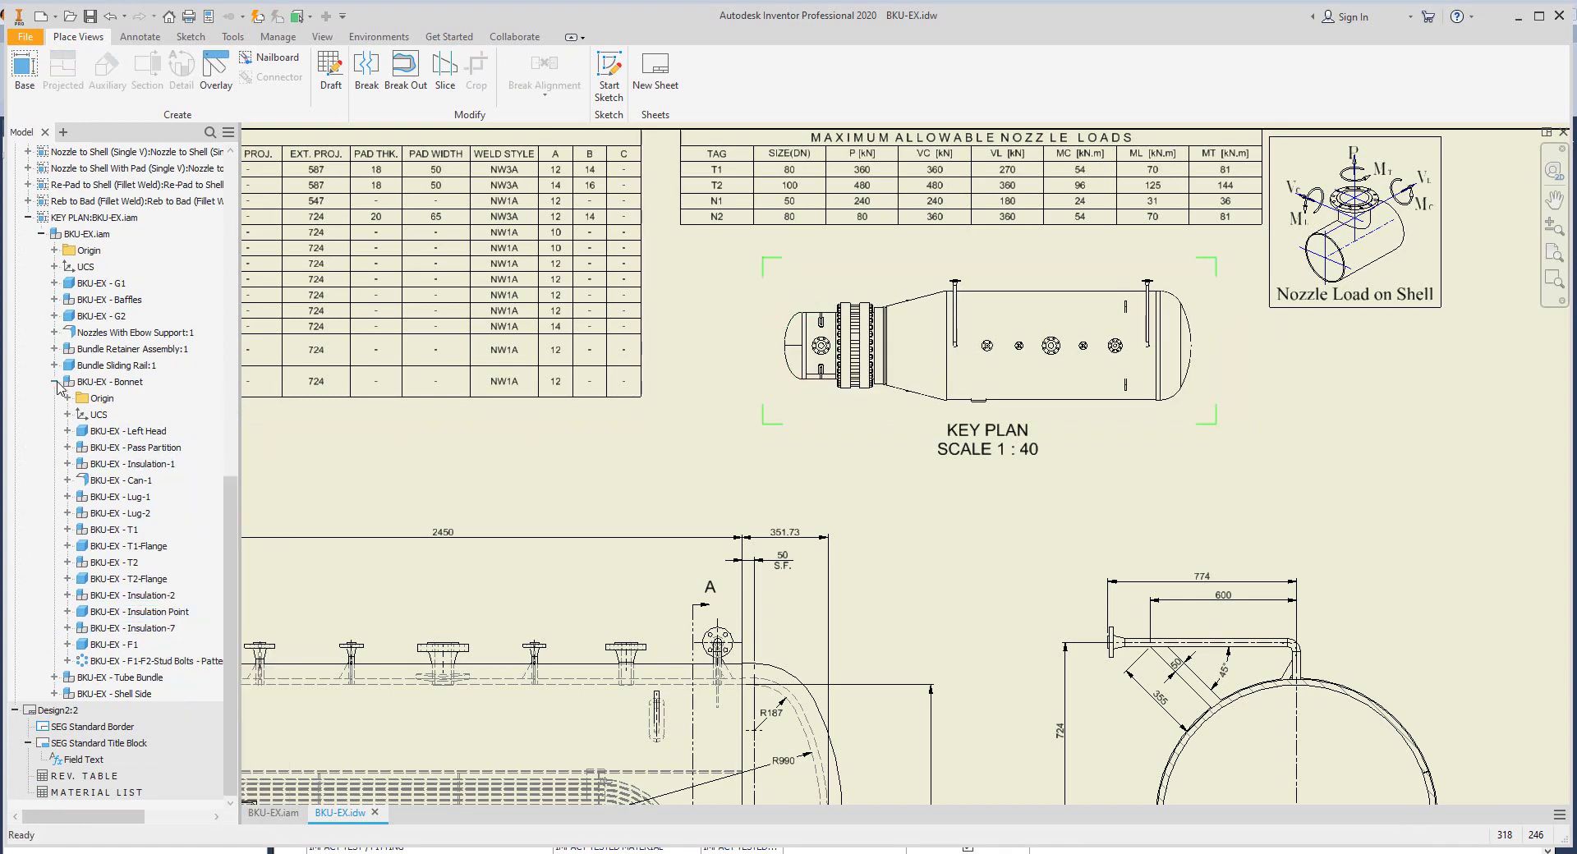
Step: Hide the shell side's Insulation-5 and Insulation-6 parts in the KEY PLAN view
{"action": "left_click", "coordinate": [54, 677]}
{"action": "scroll", "coordinate": [207, 644], "scroll_direction": "down", "scroll_amount": 2}
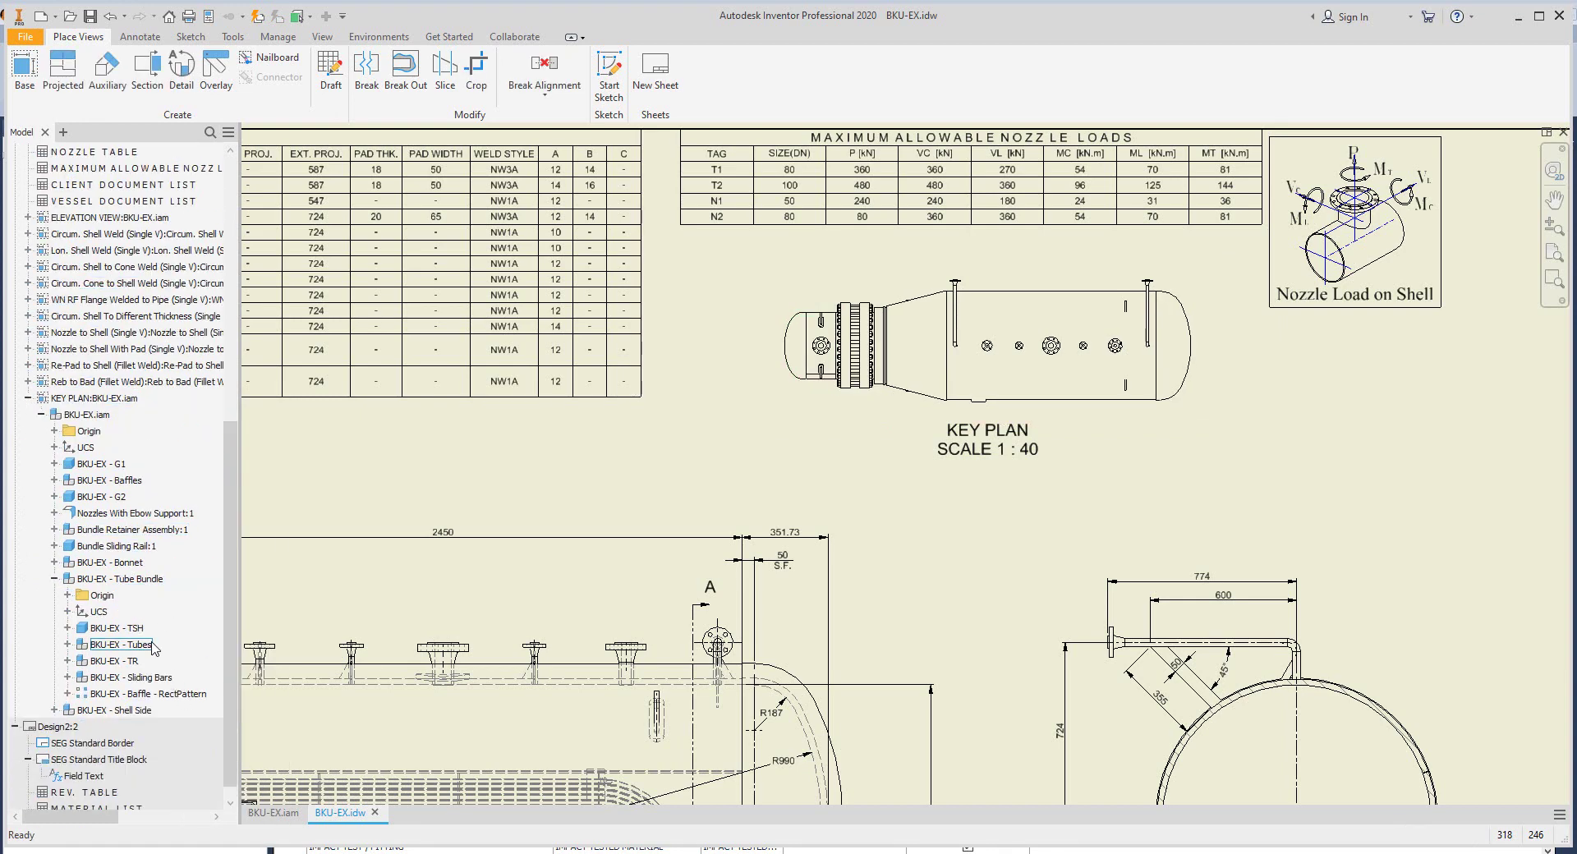
{"action": "left_click", "coordinate": [54, 579]}
{"action": "left_click", "coordinate": [54, 595]}
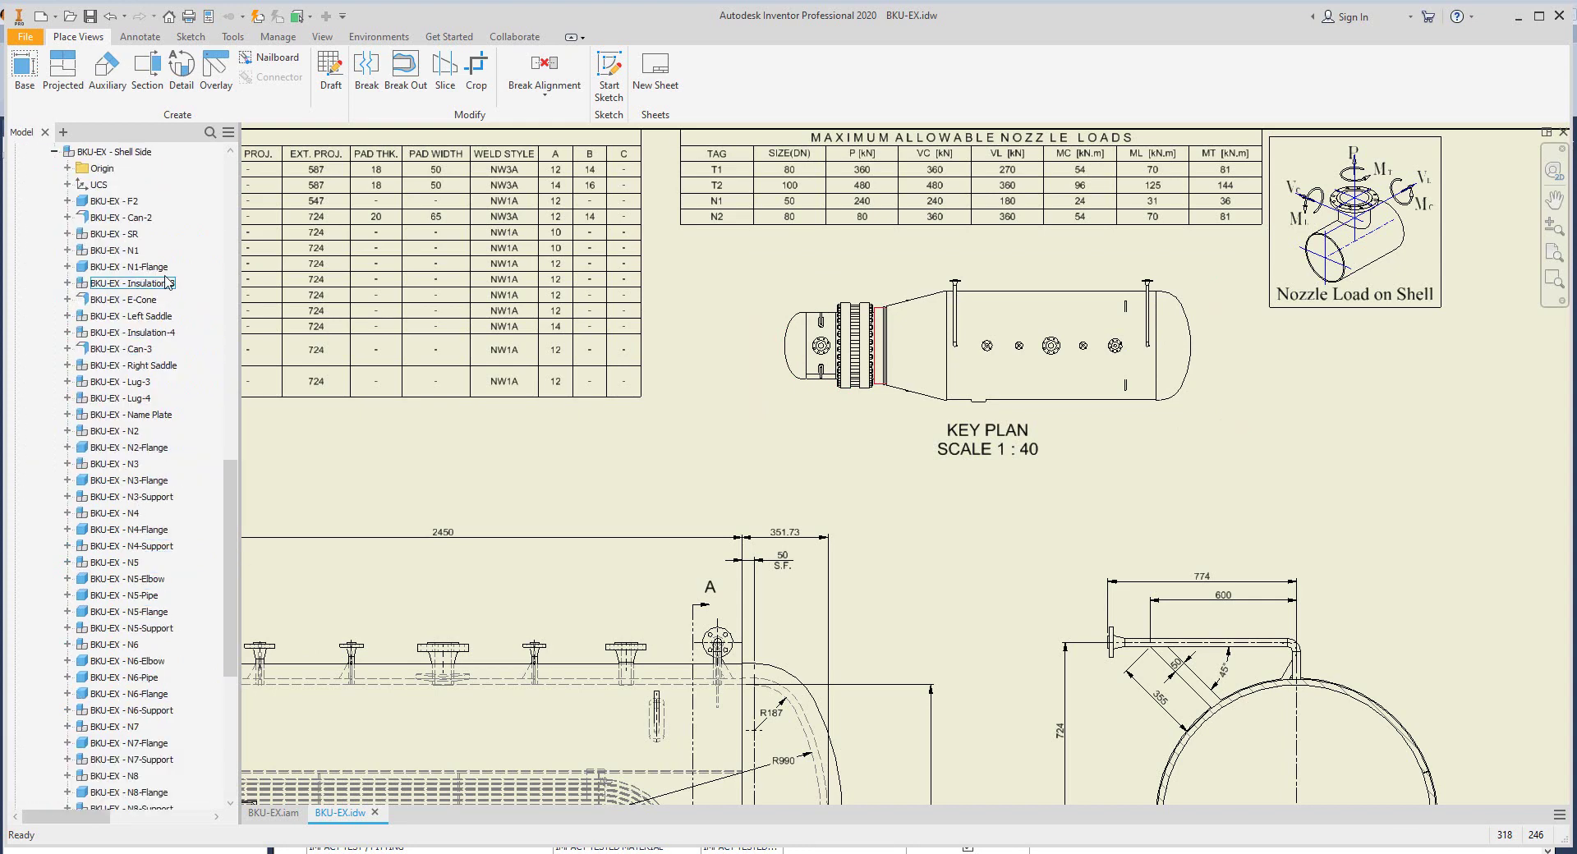
{"action": "scroll", "coordinate": [173, 575], "scroll_direction": "down", "scroll_amount": 4}
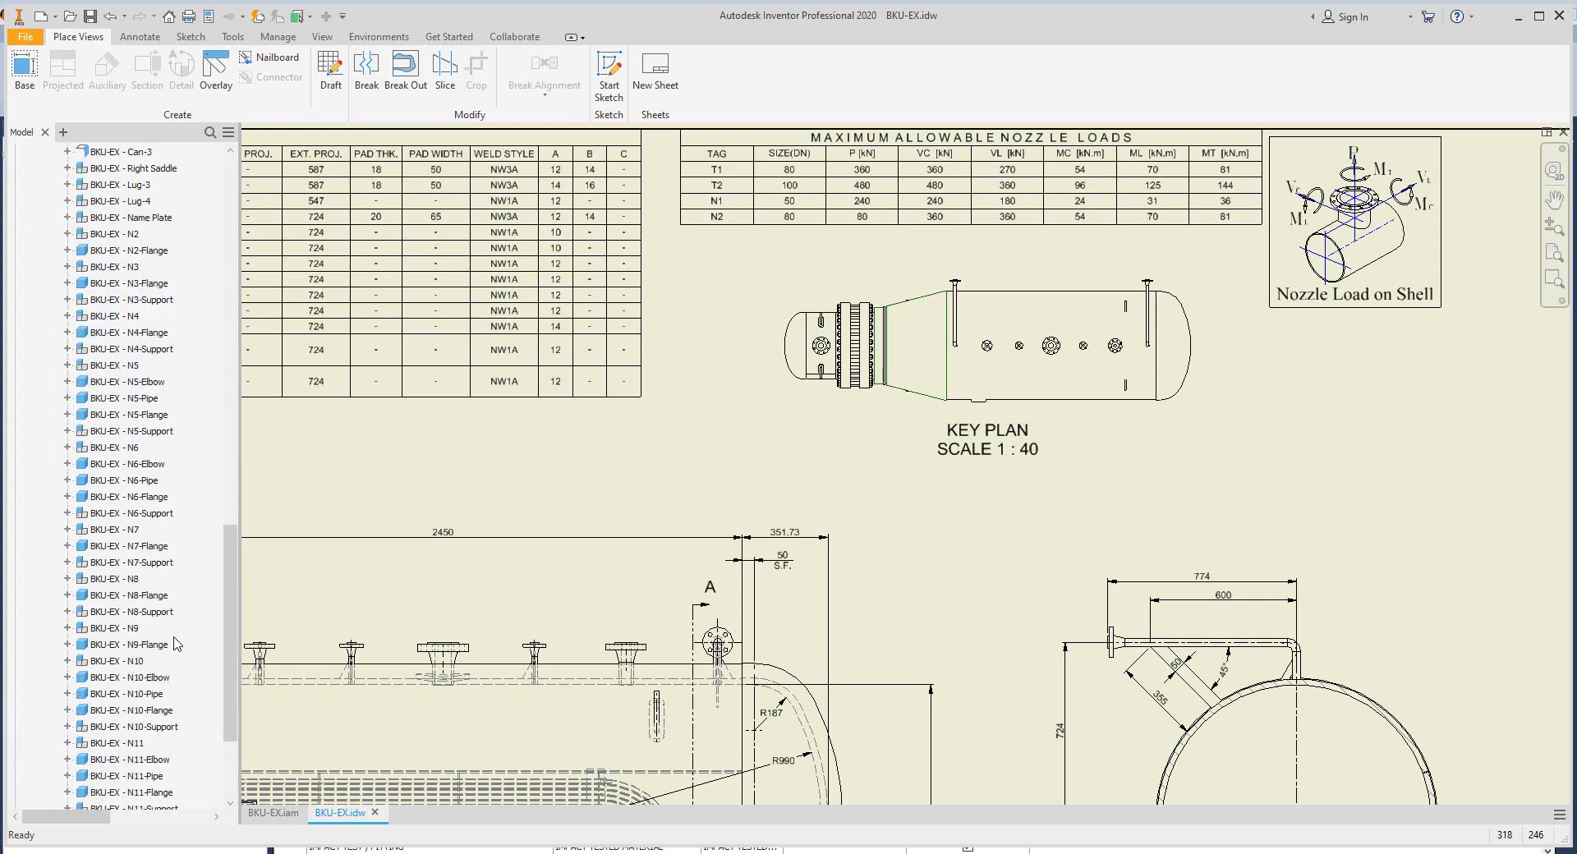
{"action": "scroll", "coordinate": [174, 649], "scroll_direction": "down", "scroll_amount": 4}
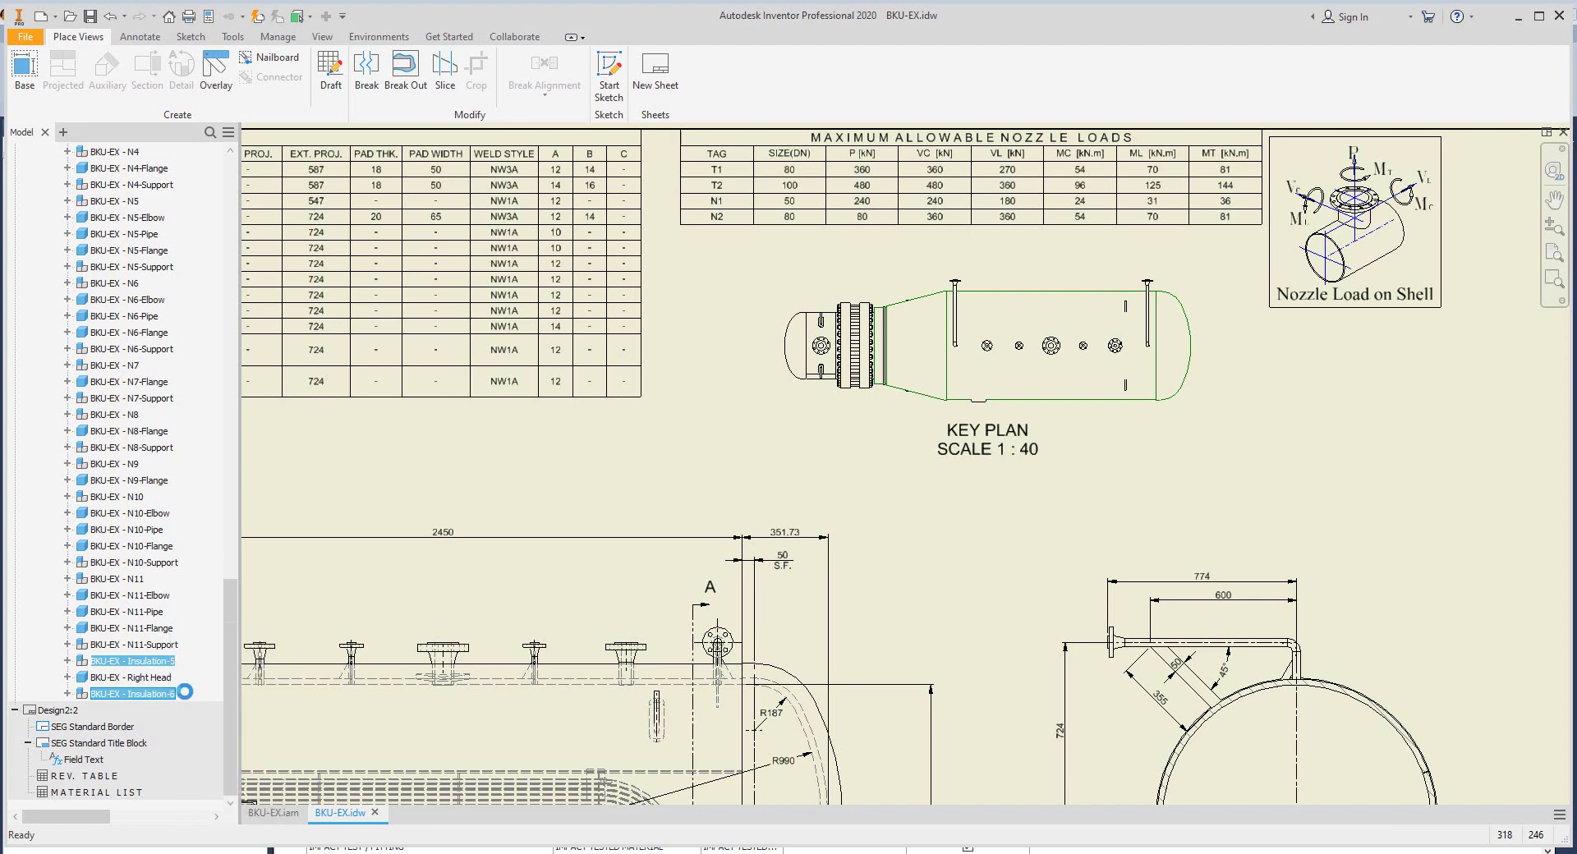
{"action": "left_click", "coordinate": [170, 694]}
{"action": "scroll", "coordinate": [170, 694], "scroll_direction": "up", "scroll_amount": 7}
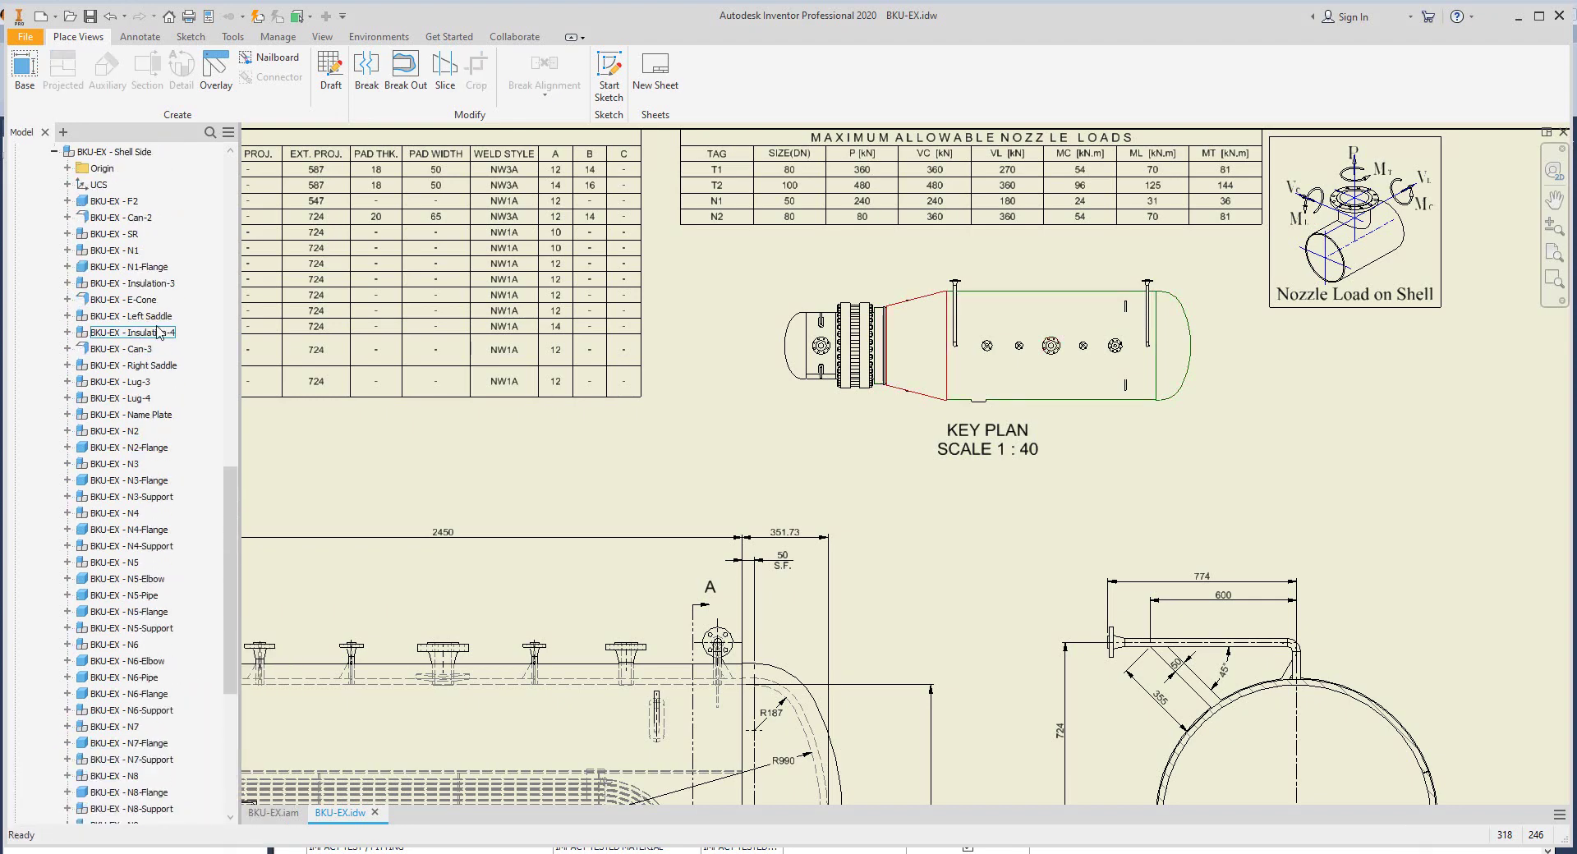
{"action": "left_click", "coordinate": [1173, 402]}
{"action": "scroll", "coordinate": [1174, 386], "scroll_direction": "up", "scroll_amount": 3}
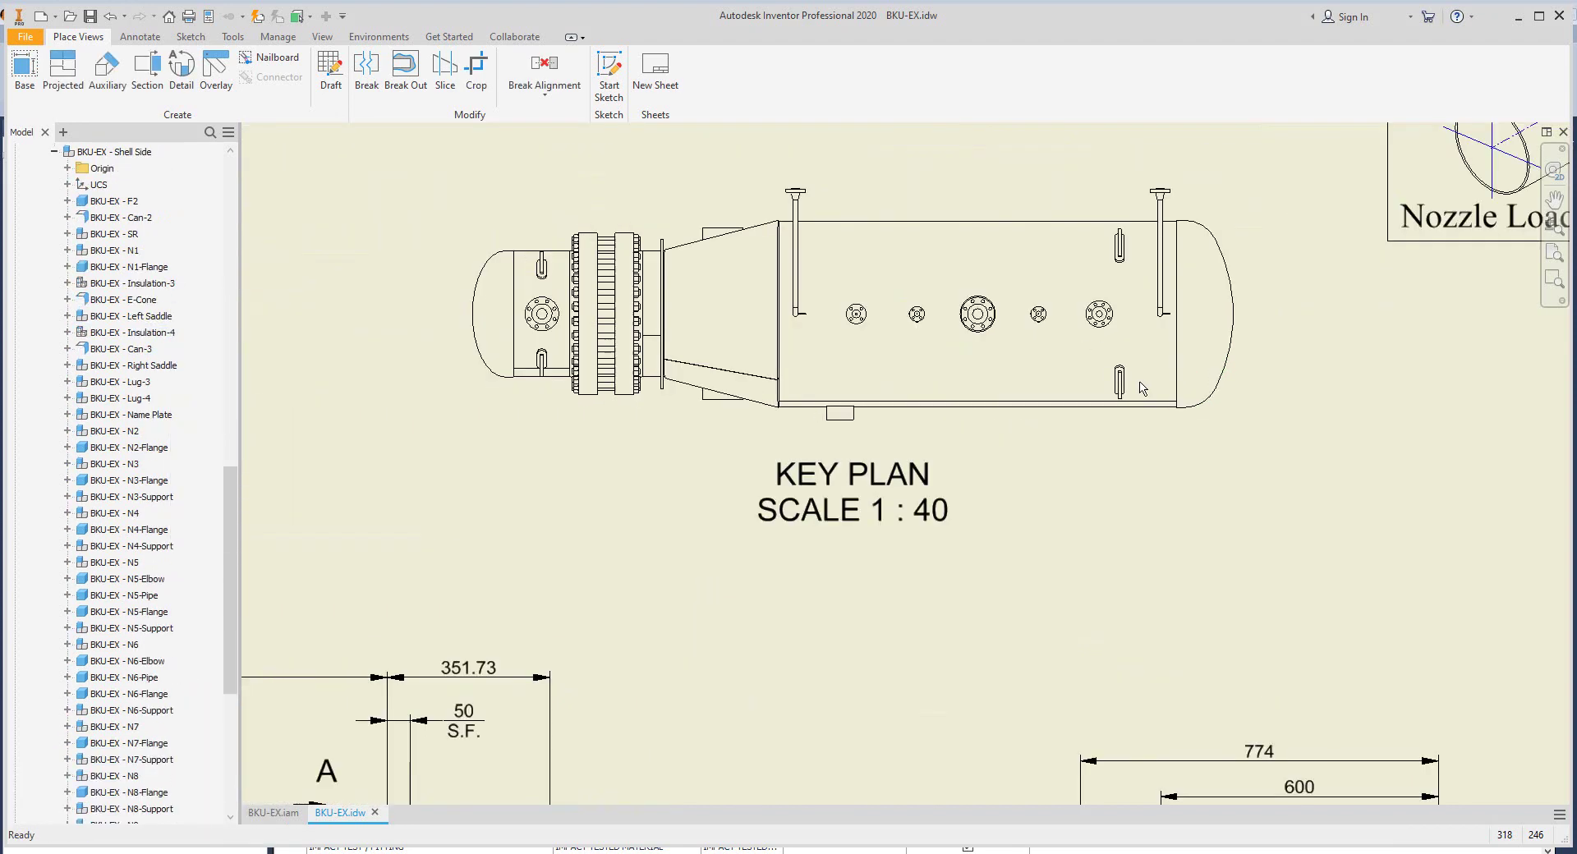
{"action": "scroll", "coordinate": [828, 406], "scroll_direction": "down", "scroll_amount": 2}
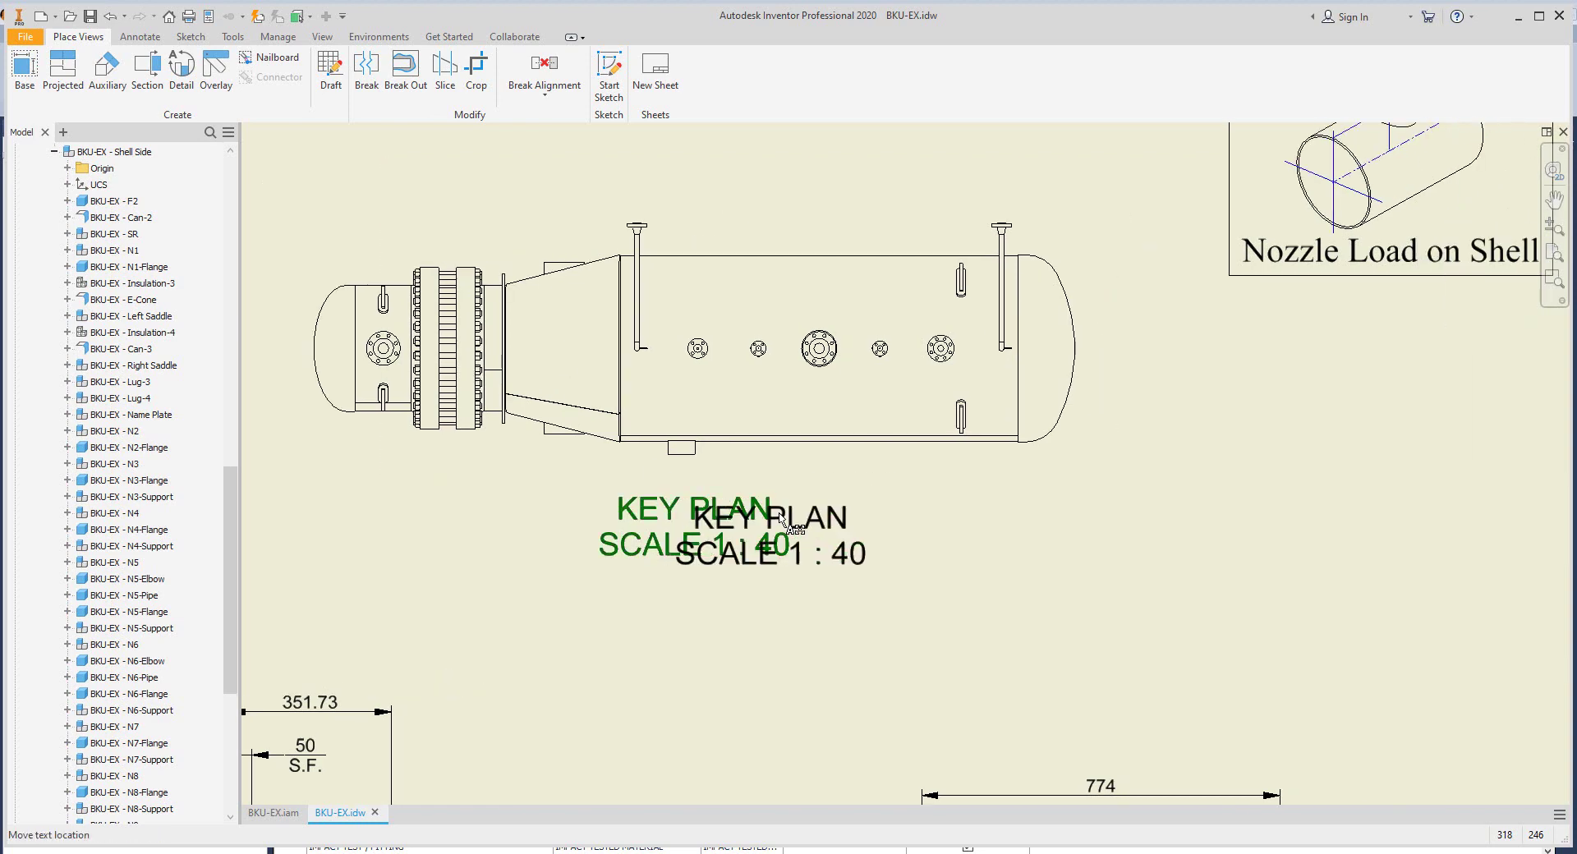
{"action": "scroll", "coordinate": [765, 301], "scroll_direction": "down", "scroll_amount": 2}
{"action": "scroll", "coordinate": [95, 284], "scroll_direction": "up", "scroll_amount": 10}
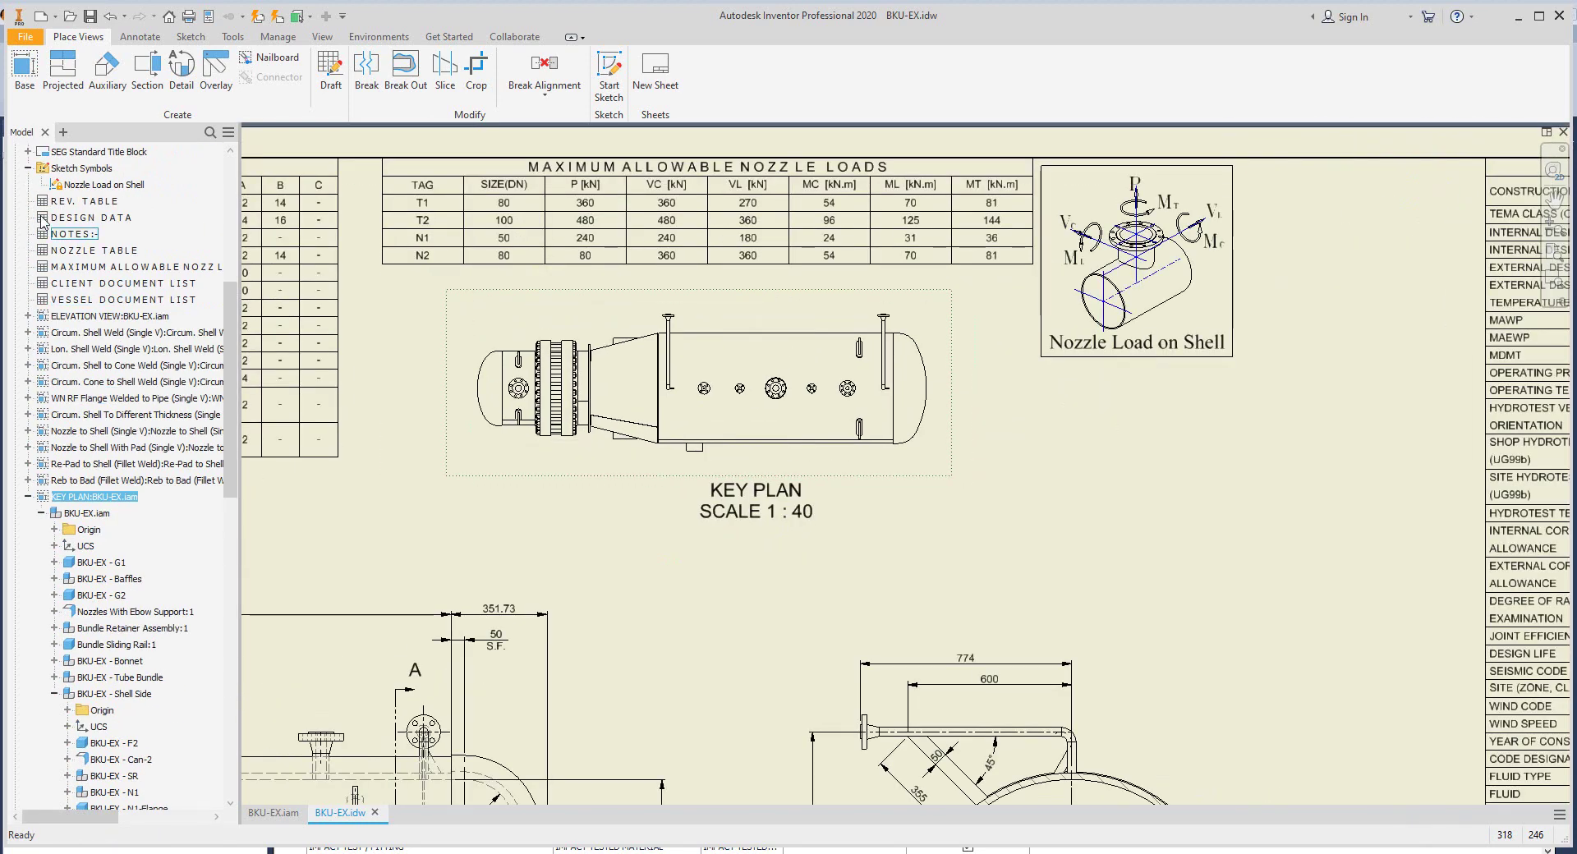
{"action": "scroll", "coordinate": [94, 284], "scroll_direction": "up", "scroll_amount": 5}
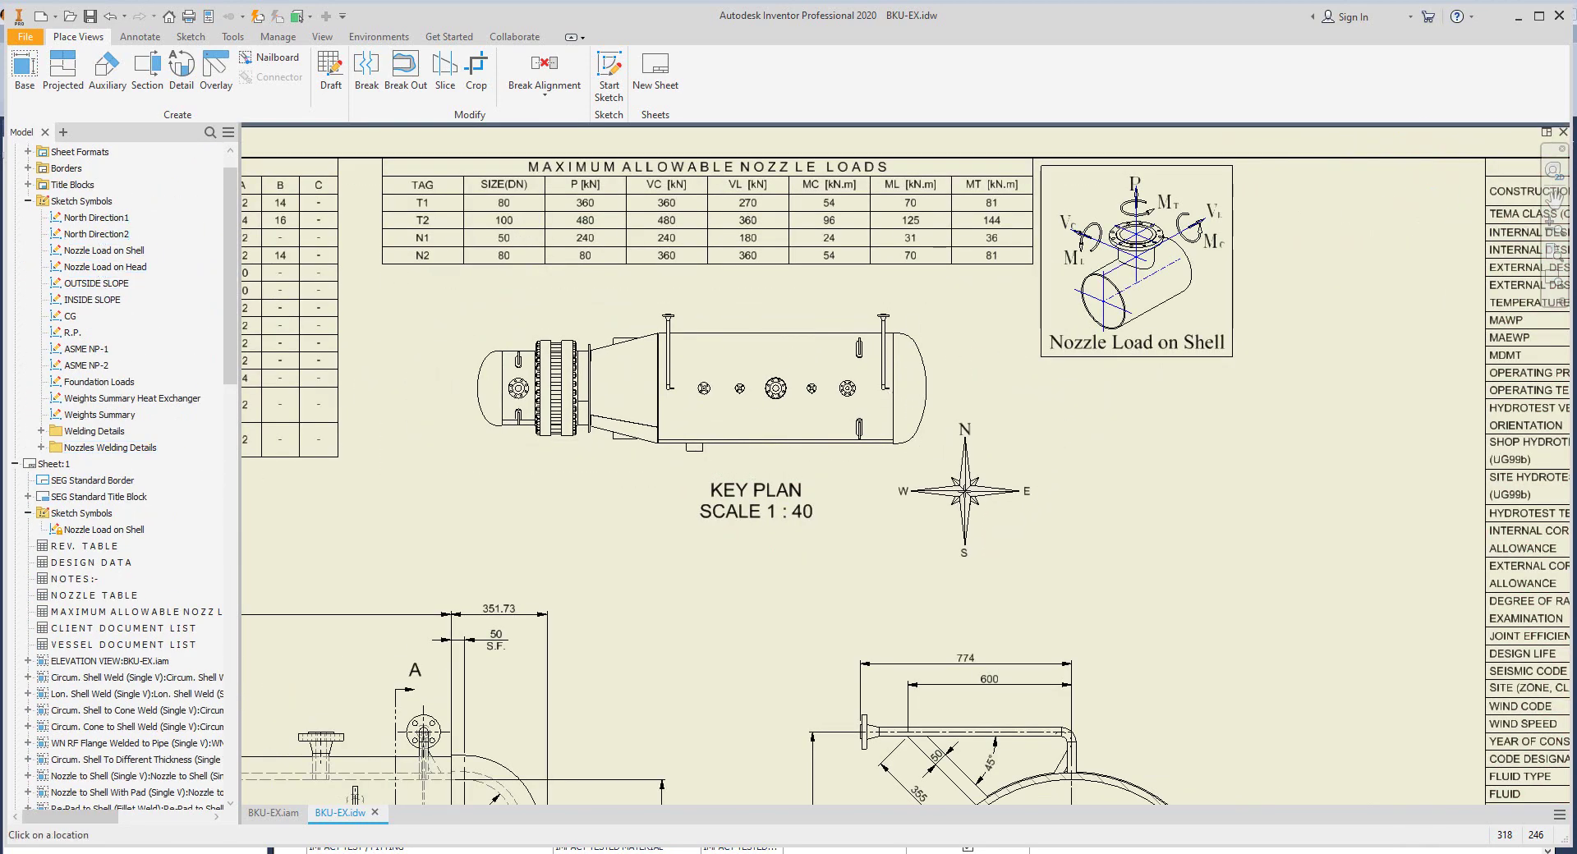
Step: Place the north direction symbol beside the key plan
{"action": "left_click", "coordinate": [957, 491]}
{"action": "scroll", "coordinate": [957, 464], "scroll_direction": "down", "scroll_amount": 5}
{"action": "middle_click_drag", "start_coordinate": [640, 752], "coordinate": [682, 480]}
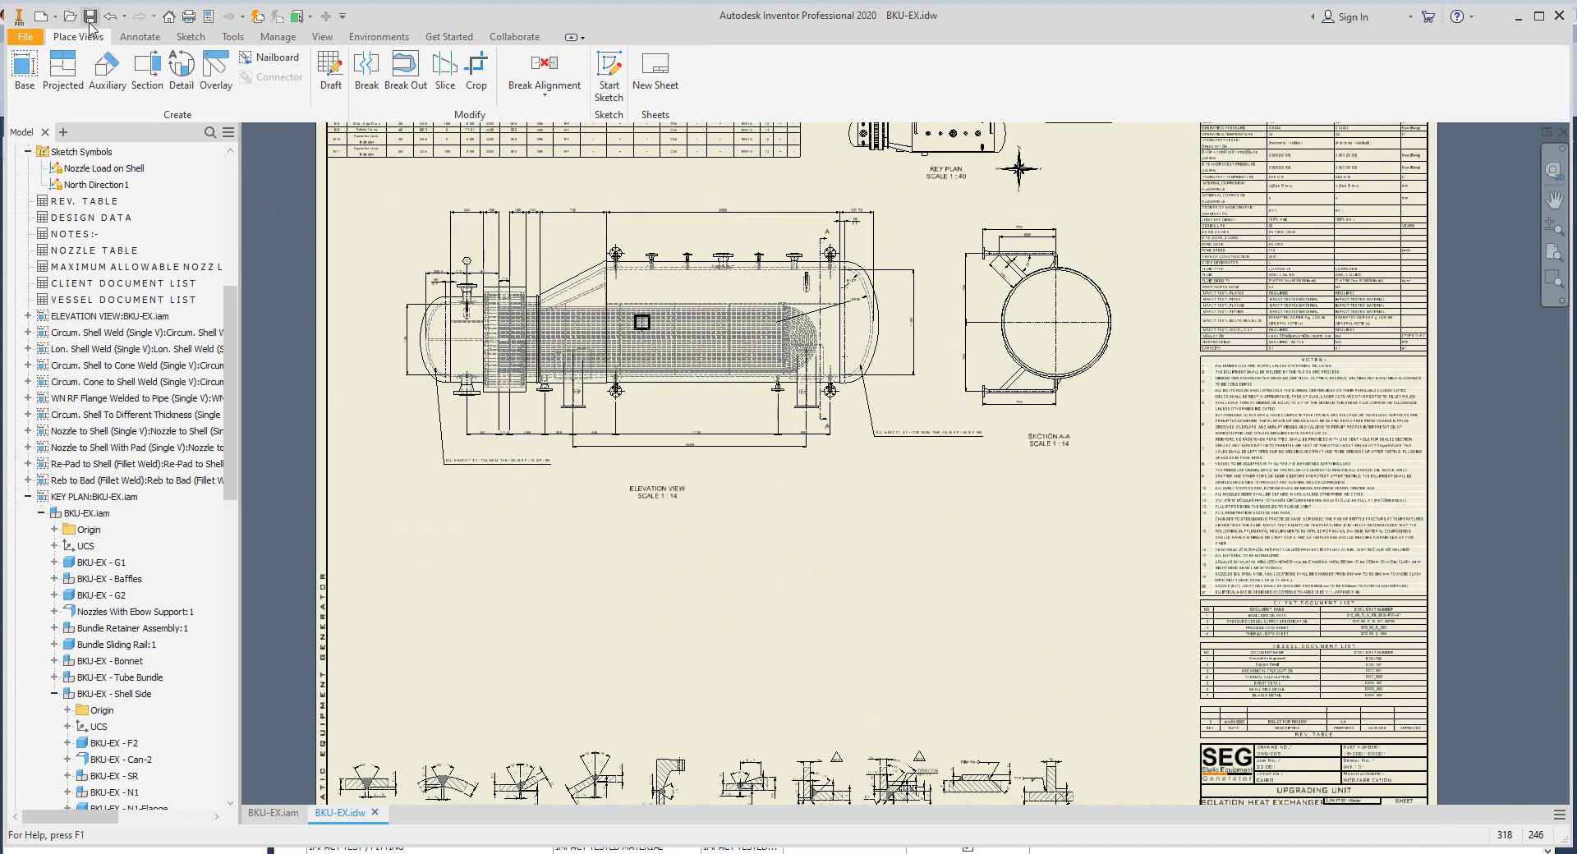
Step: Open the Bonnet subassembly and place its base view on the drawing at 1/10 scale
{"action": "left_click", "coordinate": [273, 812]}
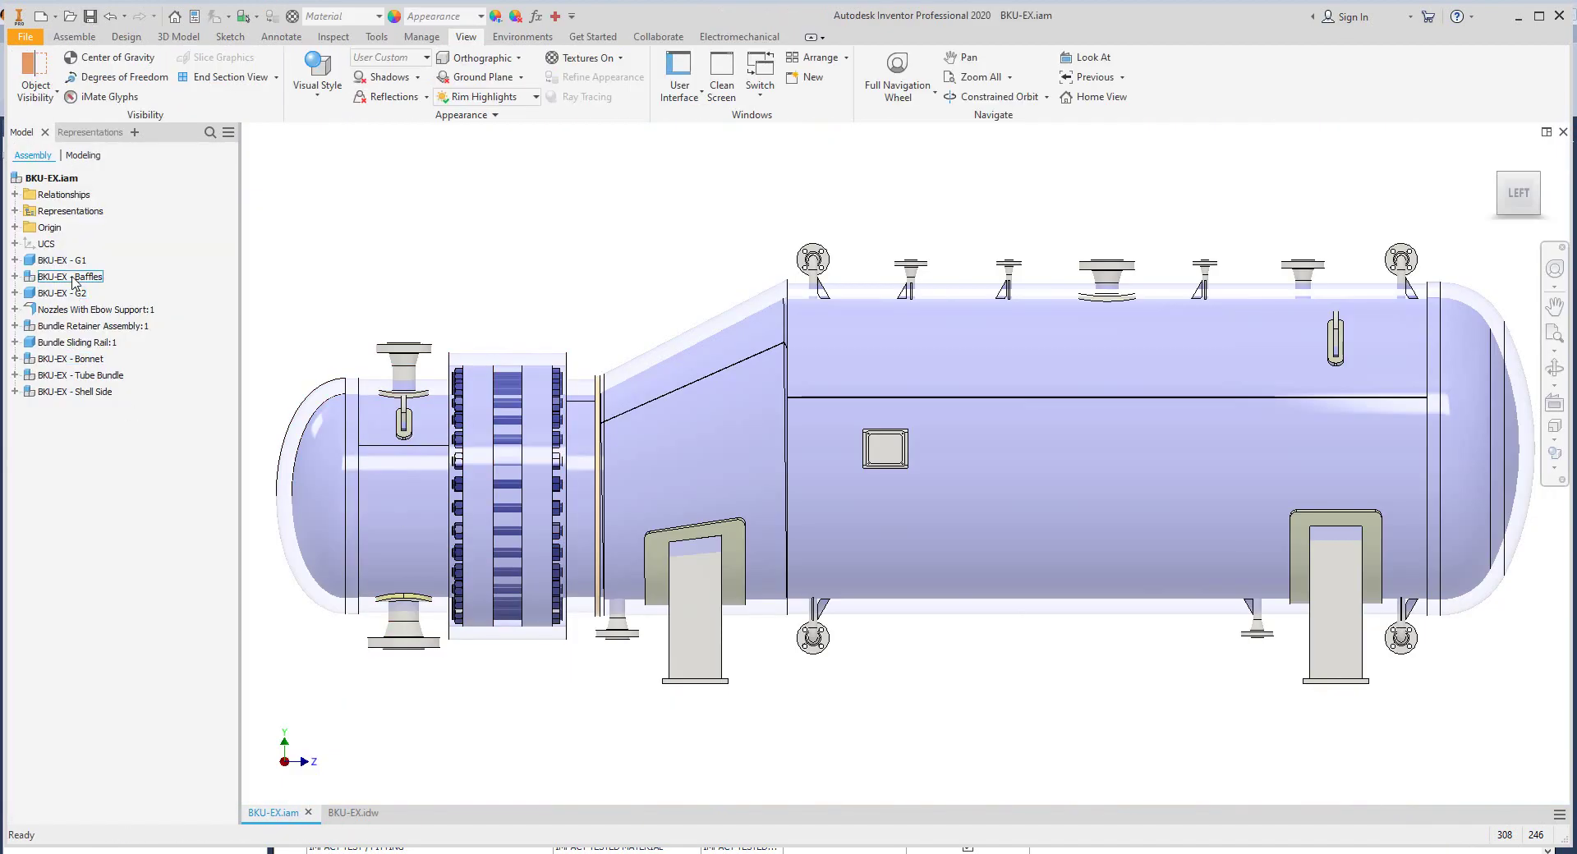
{"action": "right_click", "coordinate": [97, 362]}
{"action": "left_click", "coordinate": [131, 591]}
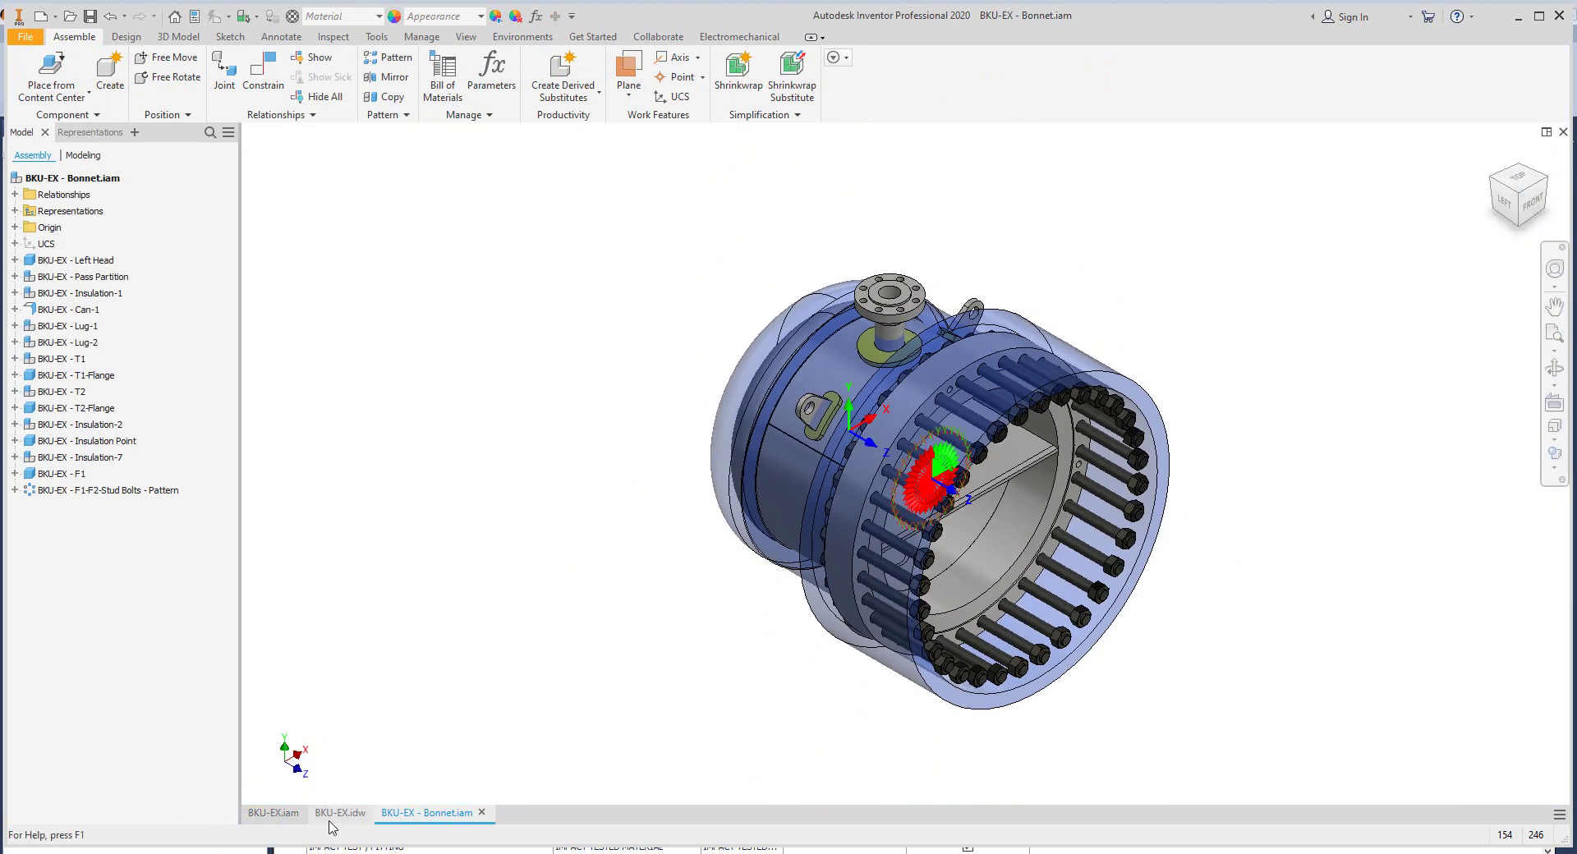
{"action": "left_click", "coordinate": [340, 812]}
{"action": "left_click", "coordinate": [25, 70]}
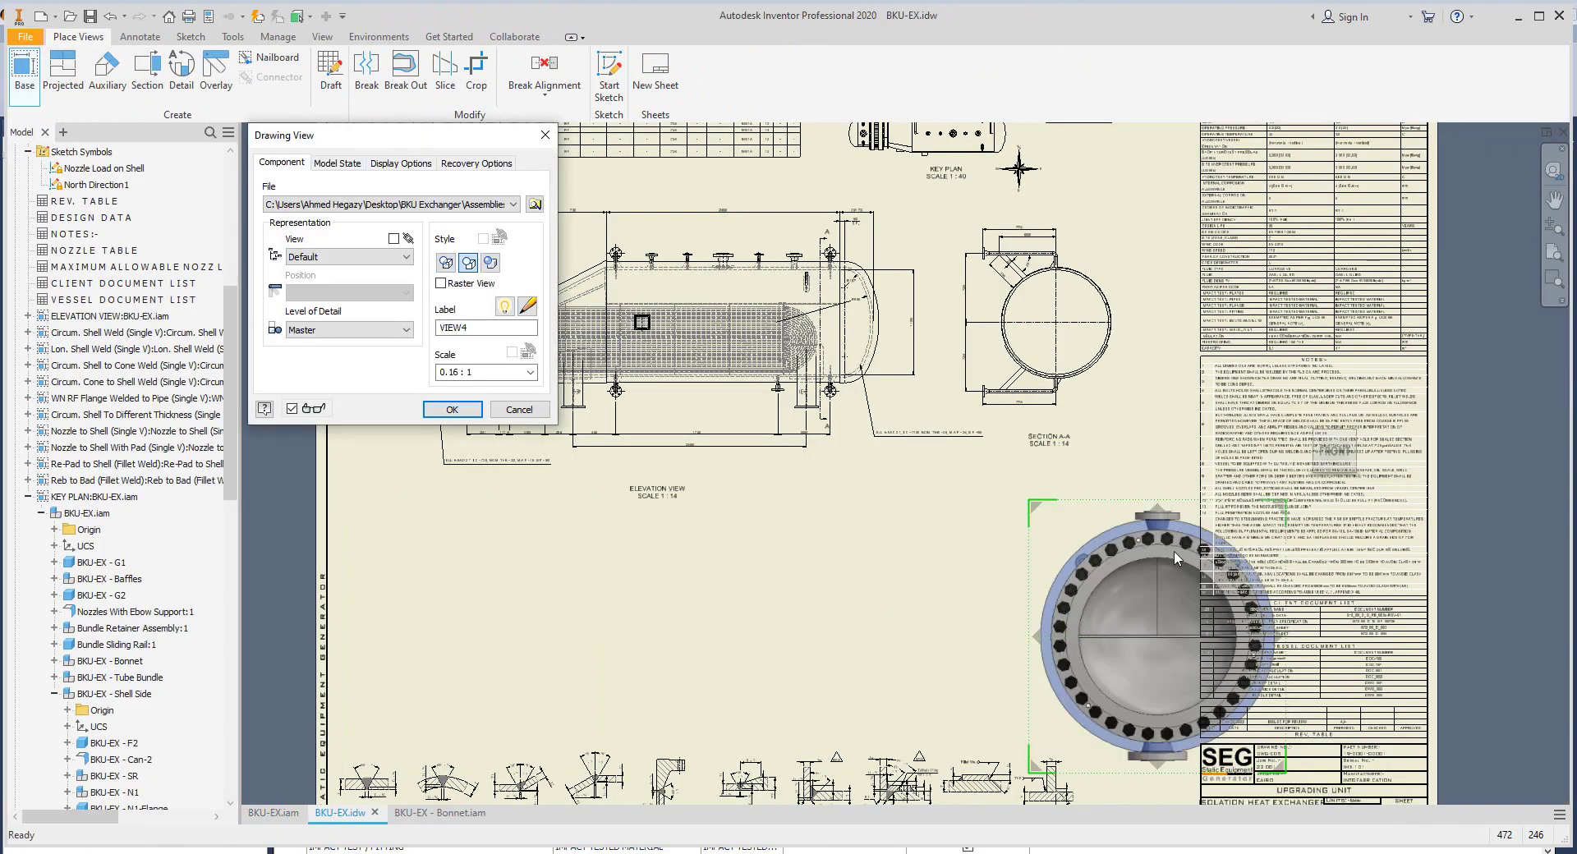
{"action": "triple_click", "coordinate": [476, 375]}
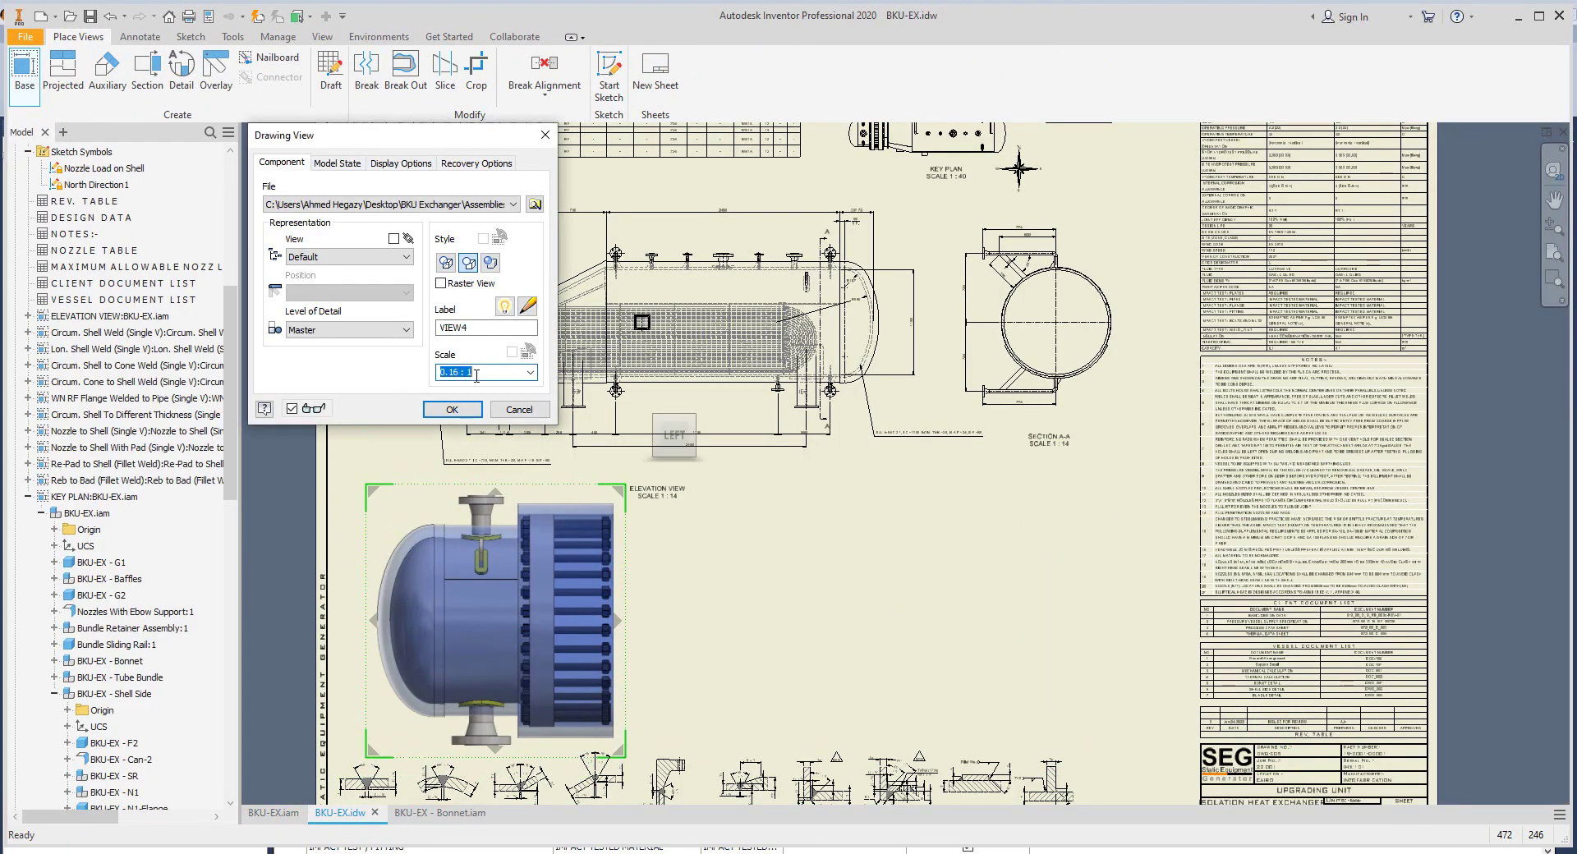
{"action": "type", "text": "1/10"}
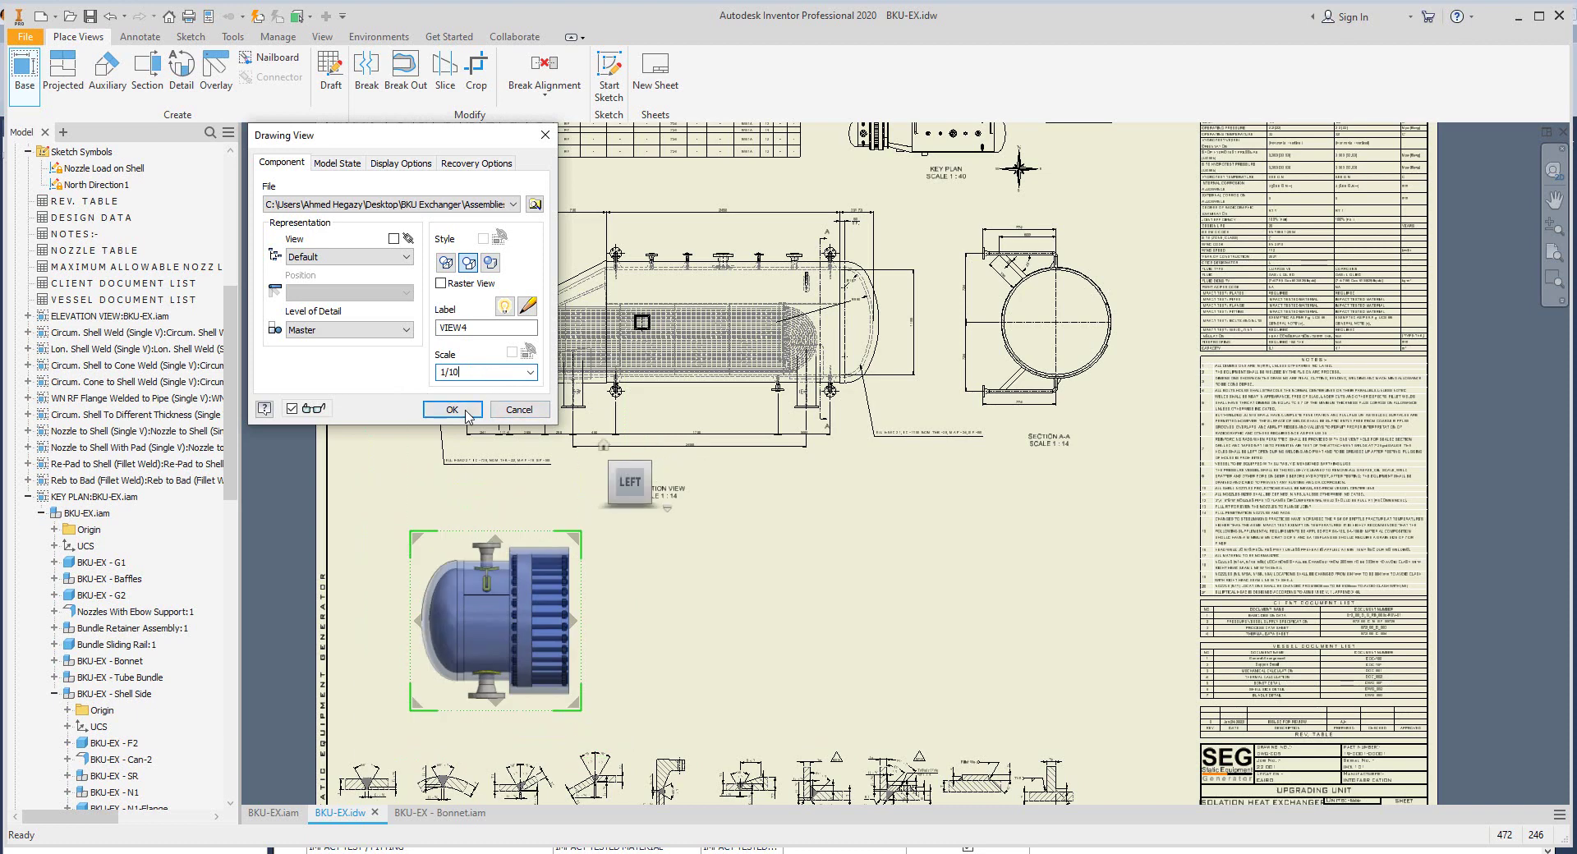
{"action": "left_click", "coordinate": [452, 409]}
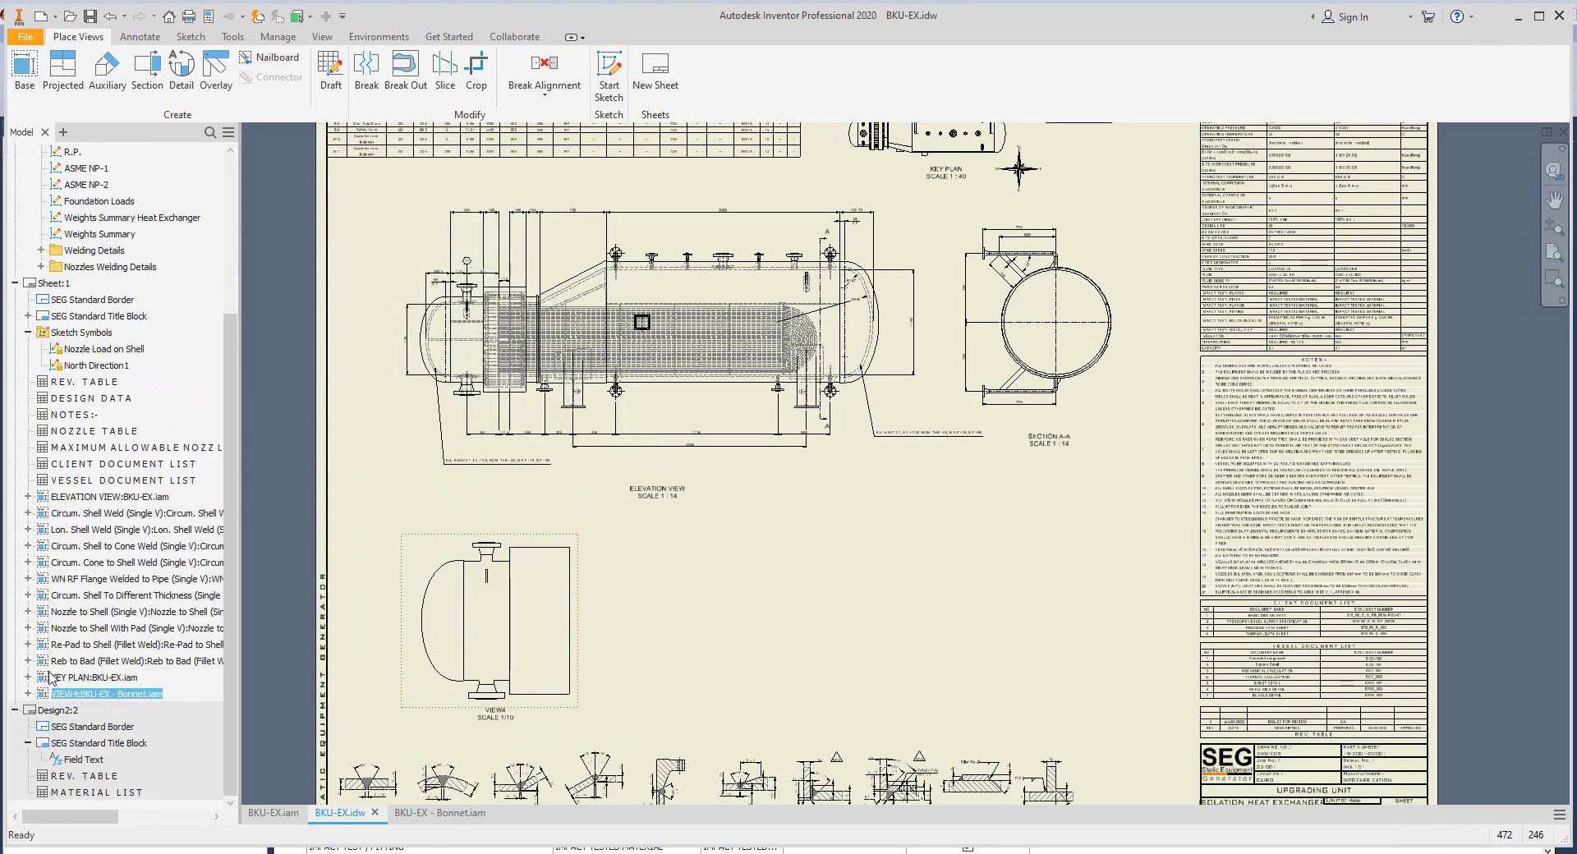
Step: Hide the bonnet's insulation parts in VIEW4
{"action": "left_click", "coordinate": [41, 709]}
{"action": "left_click", "coordinate": [143, 661]}
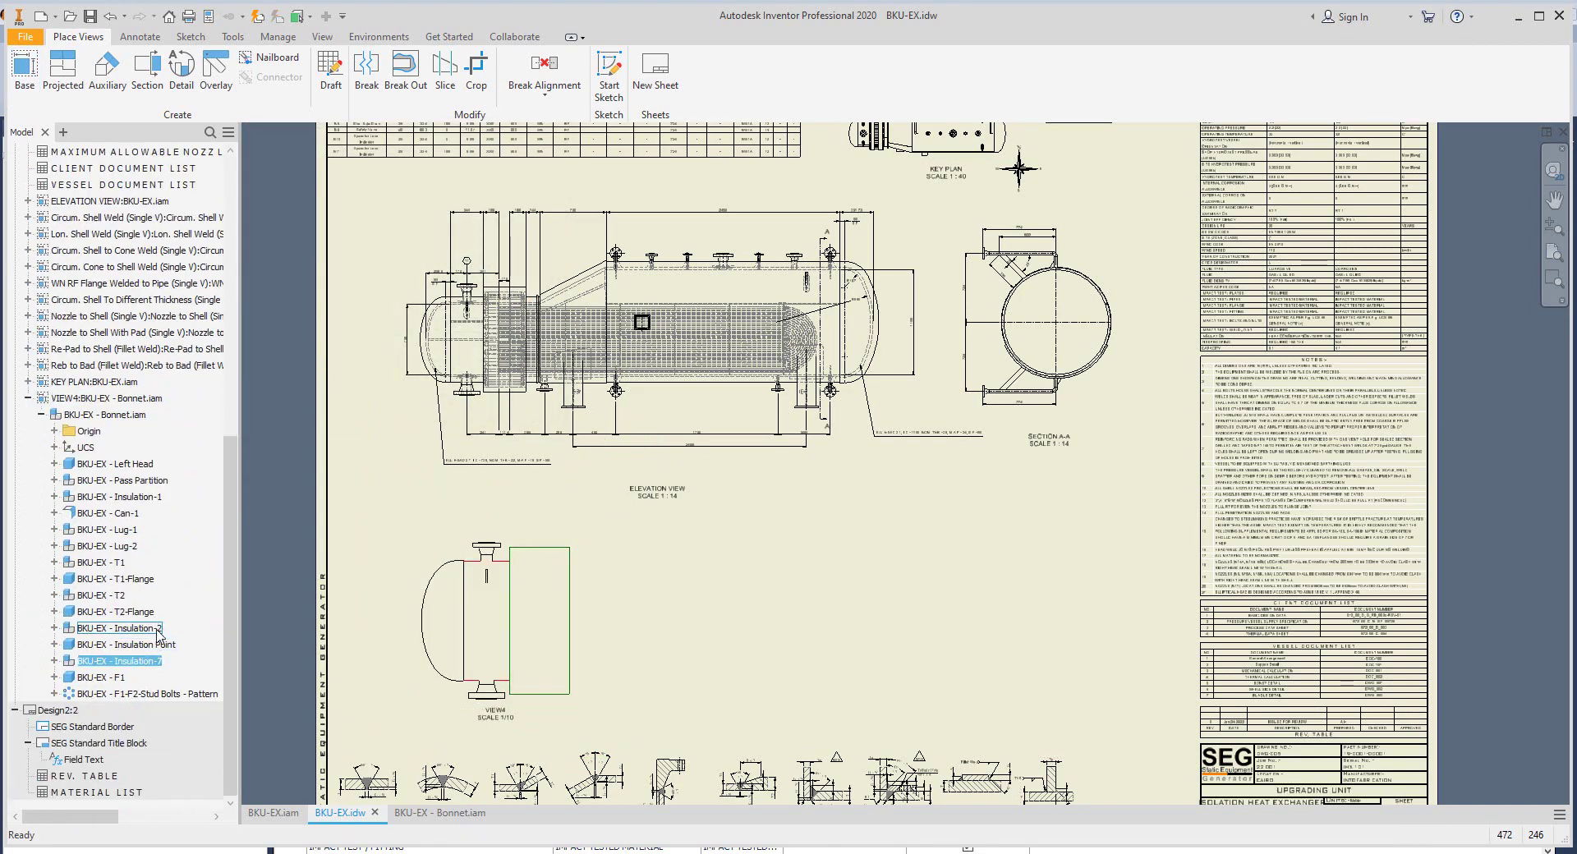
{"action": "right_click", "coordinate": [144, 504]}
{"action": "key", "text": "Escape"}
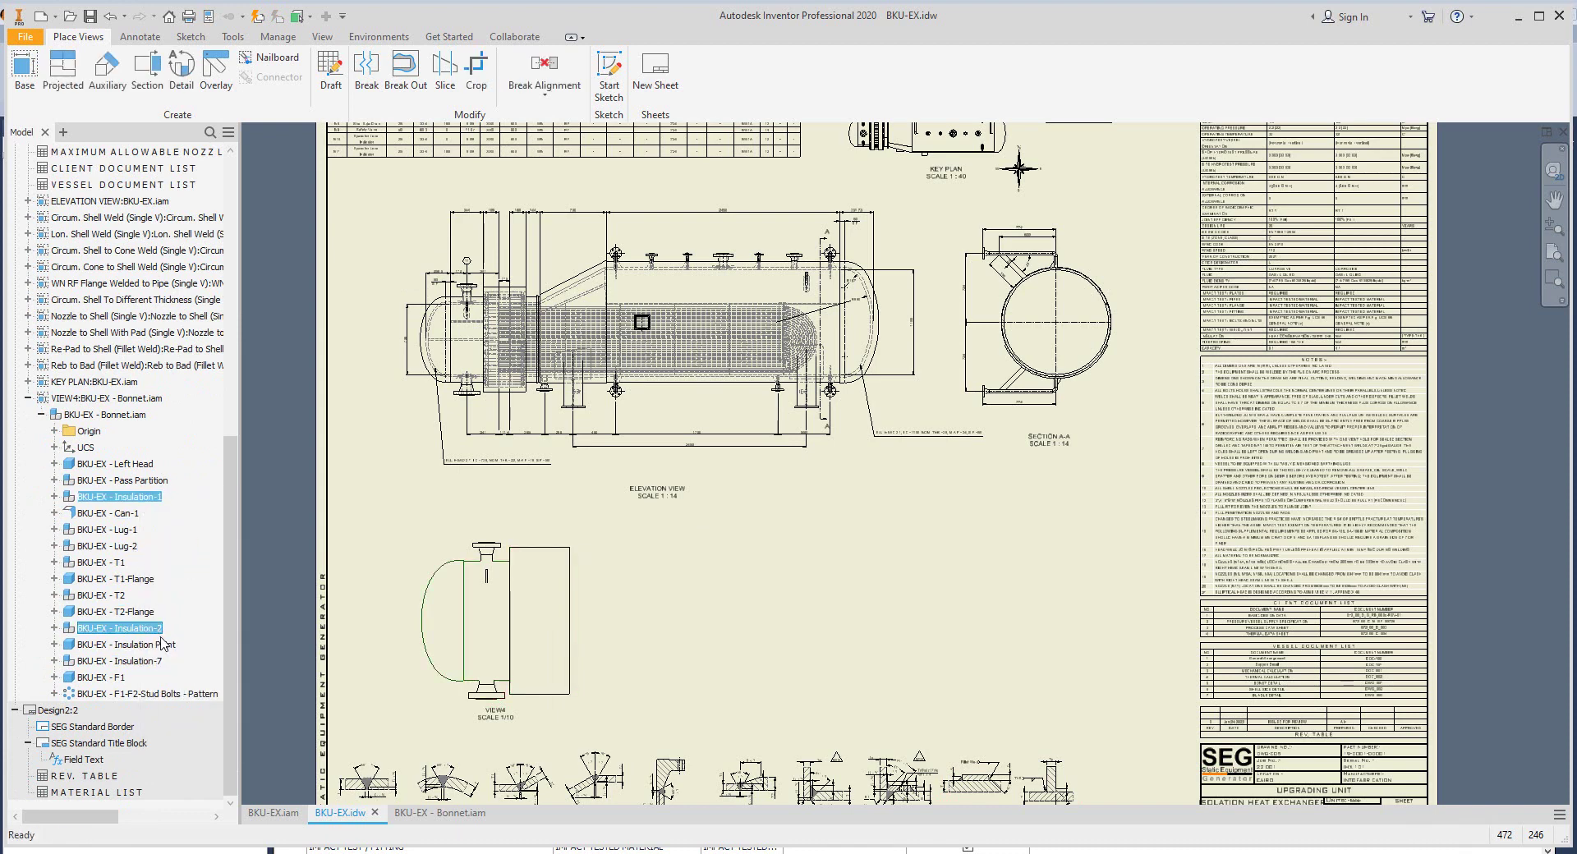
{"action": "right_click", "coordinate": [160, 625]}
{"action": "left_click", "coordinate": [195, 692]}
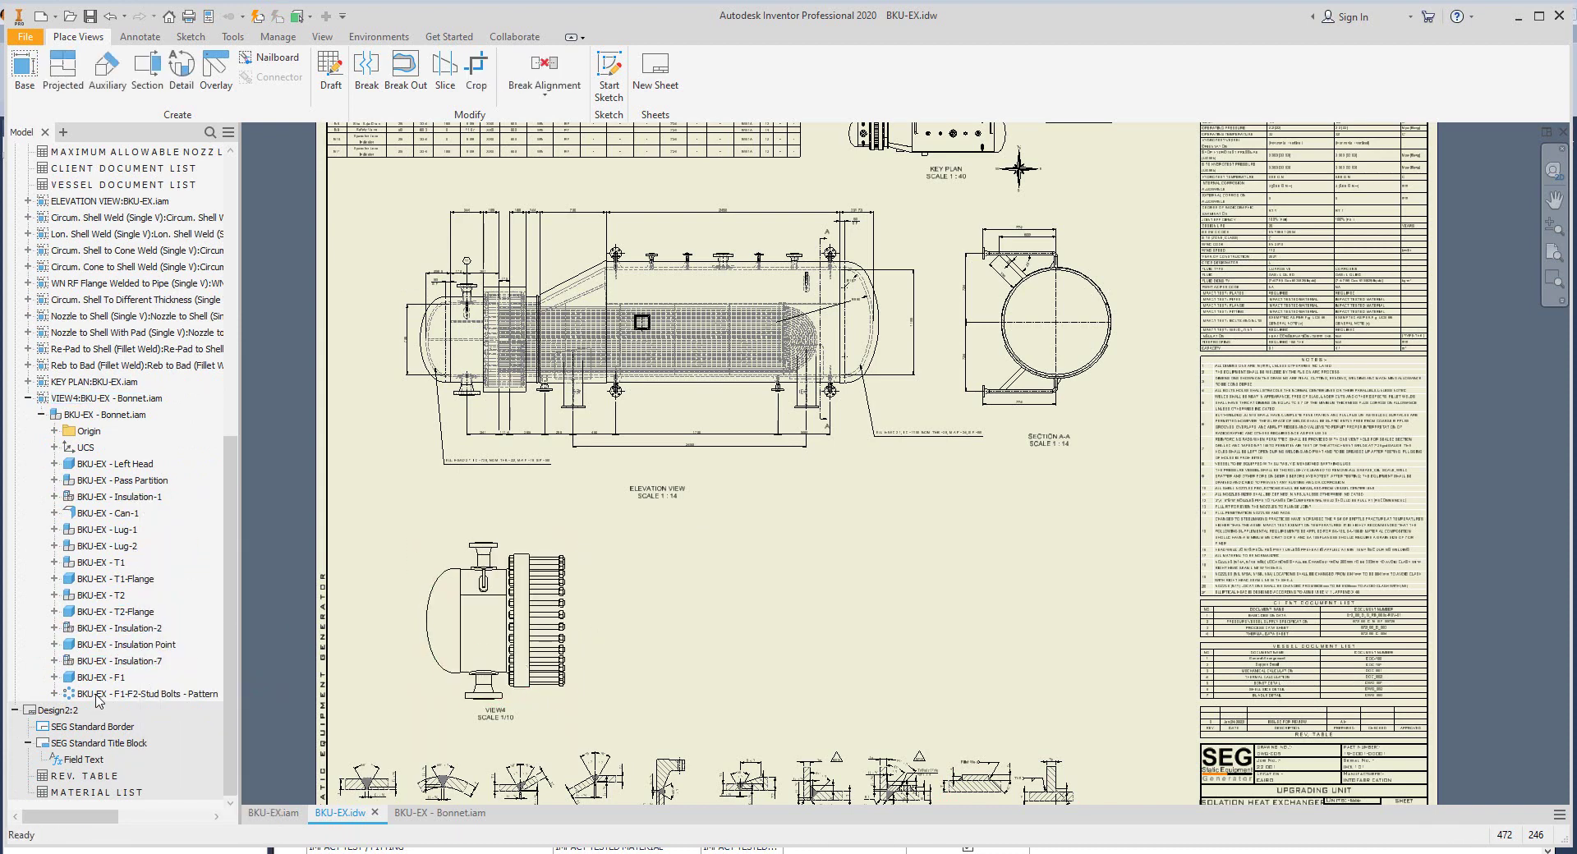
Step: Open the Bonnet assembly from VIEW4 and expand its Representations
{"action": "left_click", "coordinate": [54, 694]}
{"action": "right_click", "coordinate": [170, 280]}
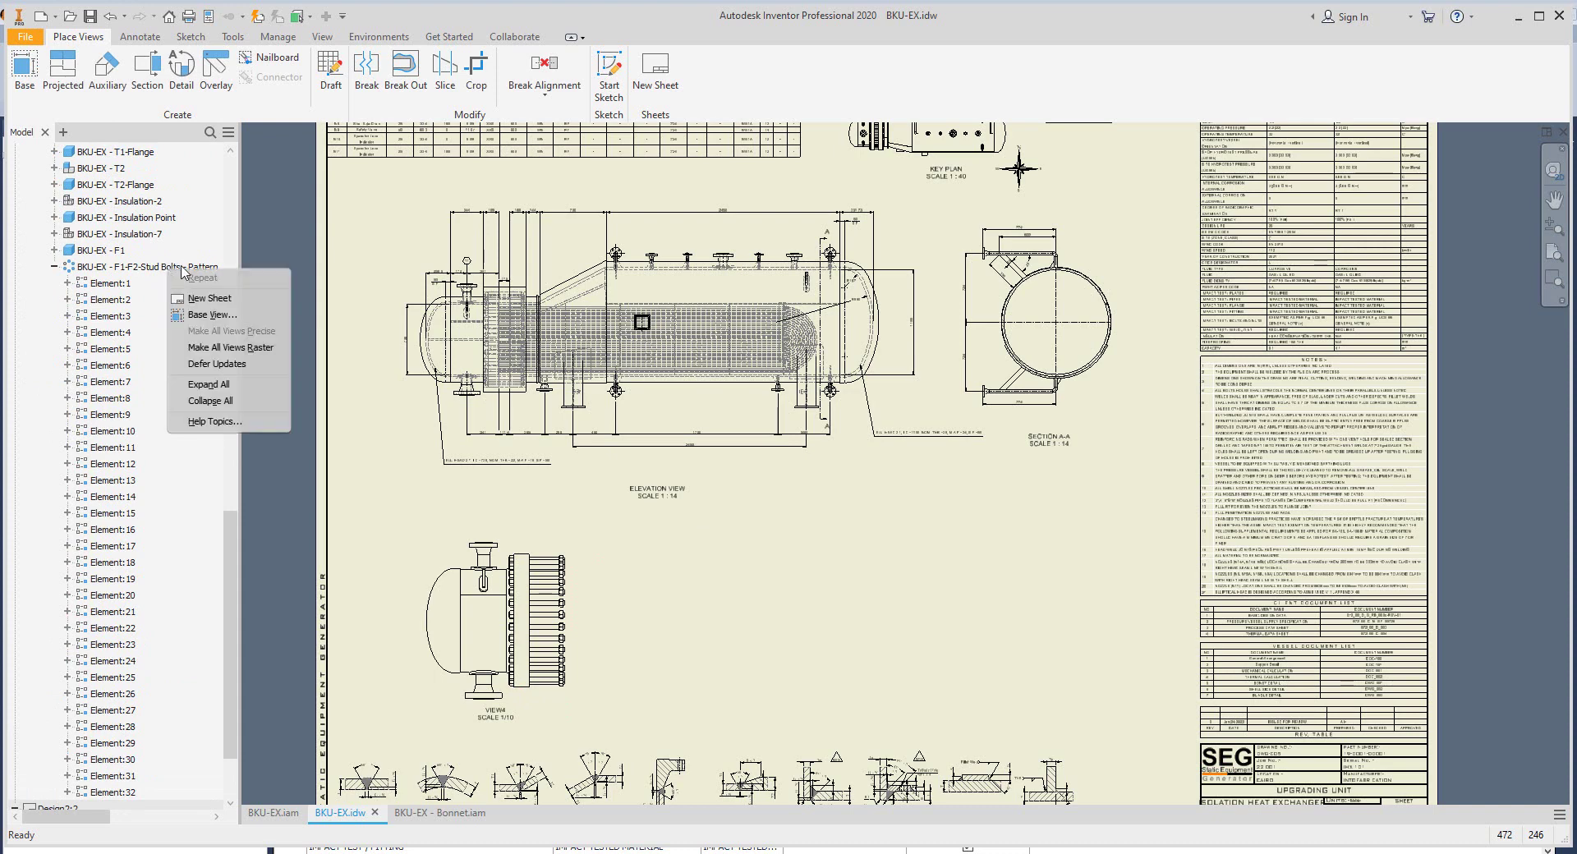
{"action": "left_click", "coordinate": [54, 267]}
{"action": "right_click", "coordinate": [448, 553]}
{"action": "left_click", "coordinate": [405, 124]}
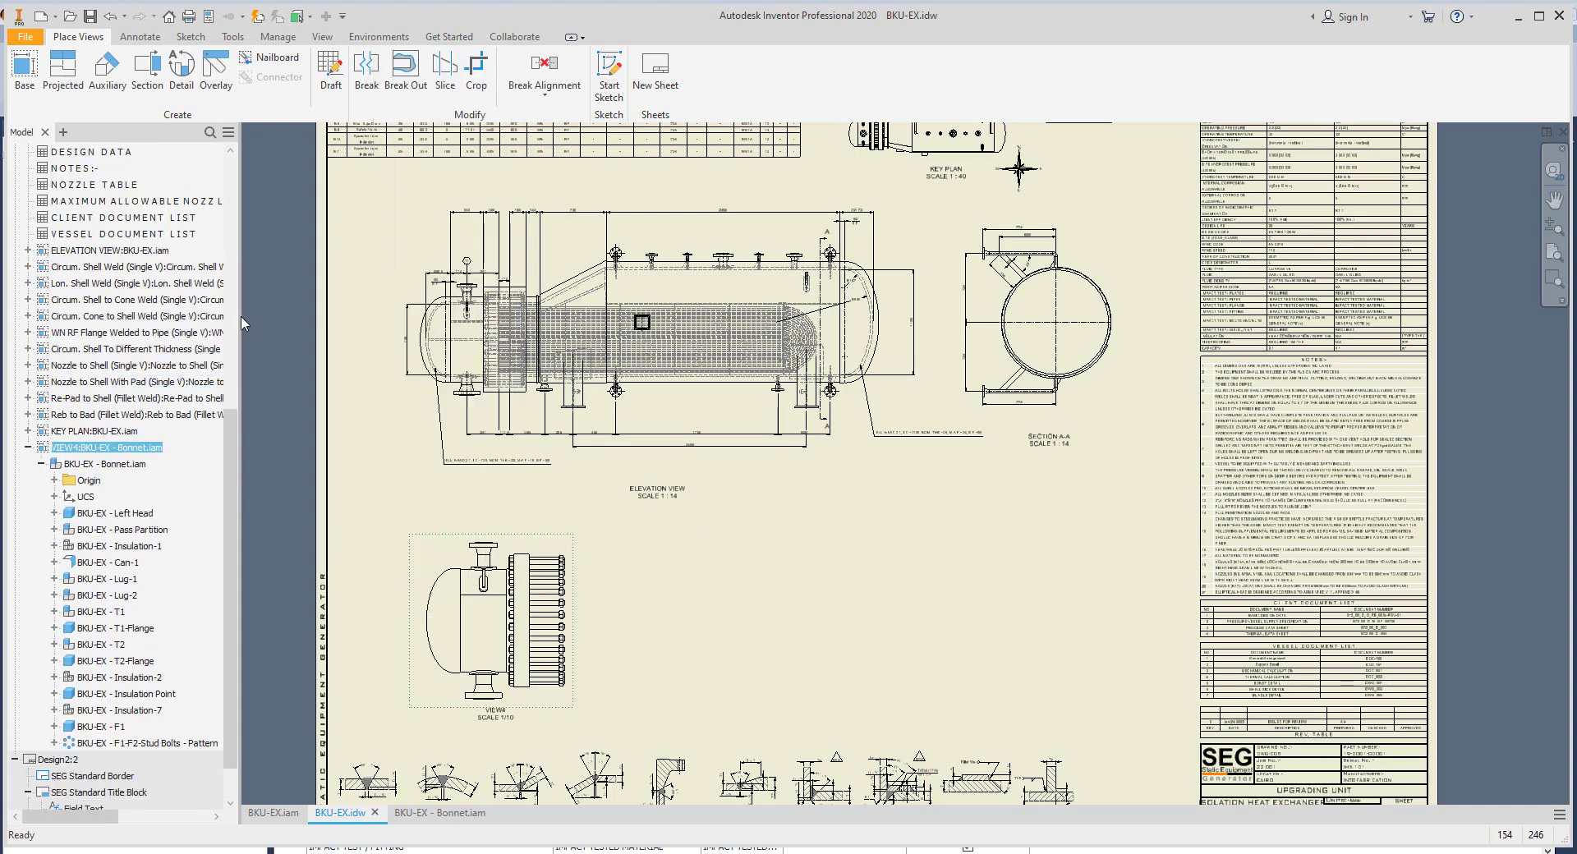
{"action": "left_click", "coordinate": [14, 211]}
{"action": "left_click", "coordinate": [28, 260]}
Step: Add a WITHOUT STUD design view with the stud bolt pattern and insulation hidden
{"action": "left_click", "coordinate": [28, 260]}
{"action": "left_click", "coordinate": [28, 227]}
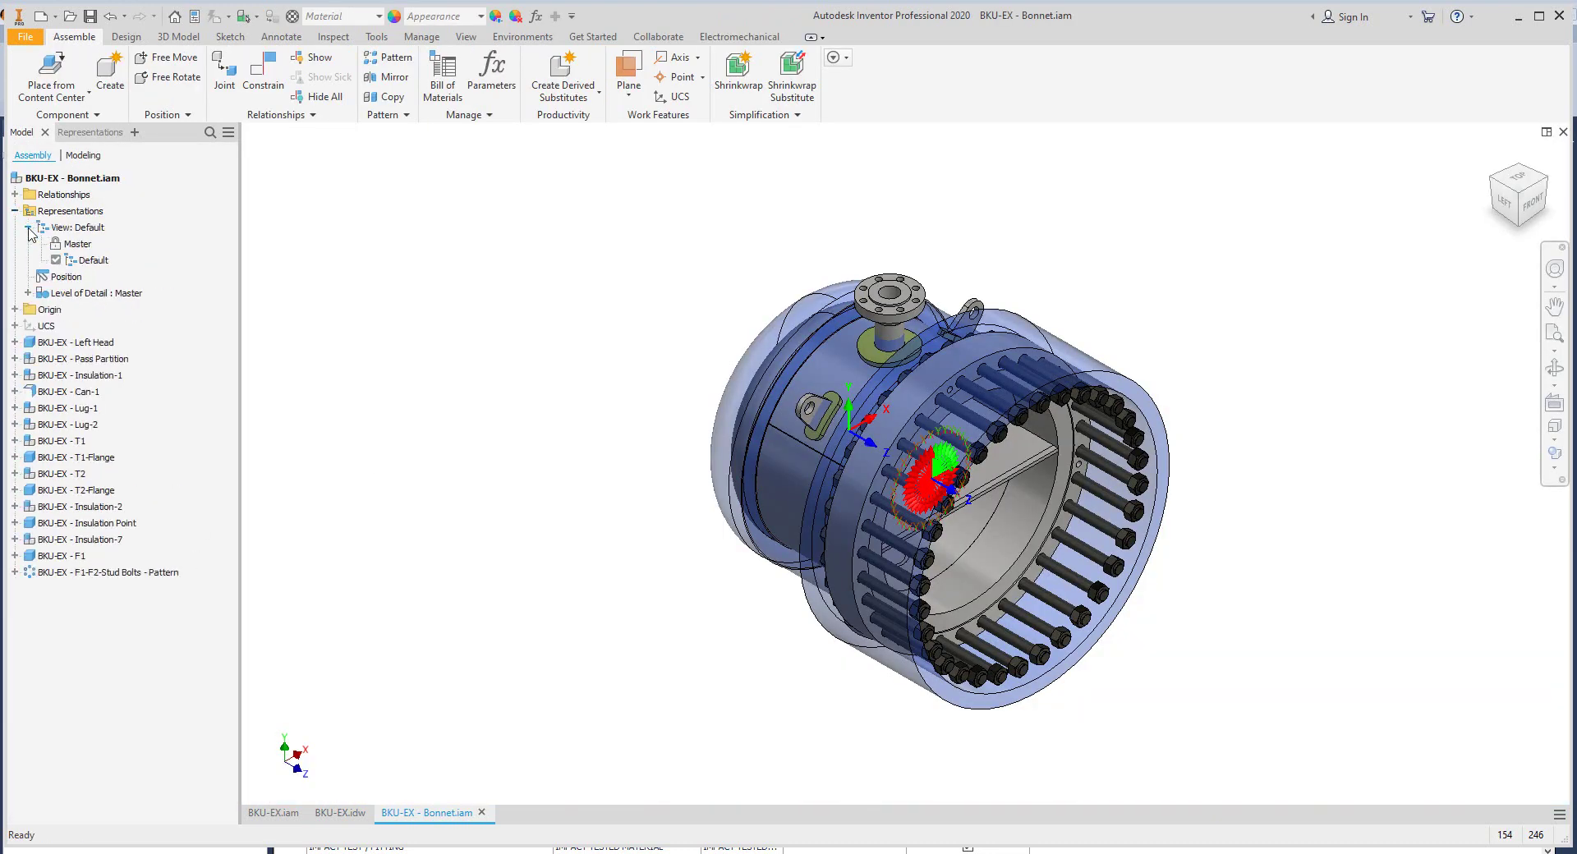
{"action": "right_click", "coordinate": [89, 230]}
{"action": "left_click", "coordinate": [131, 258]}
{"action": "type", "text": "WITHOUT STUD"}
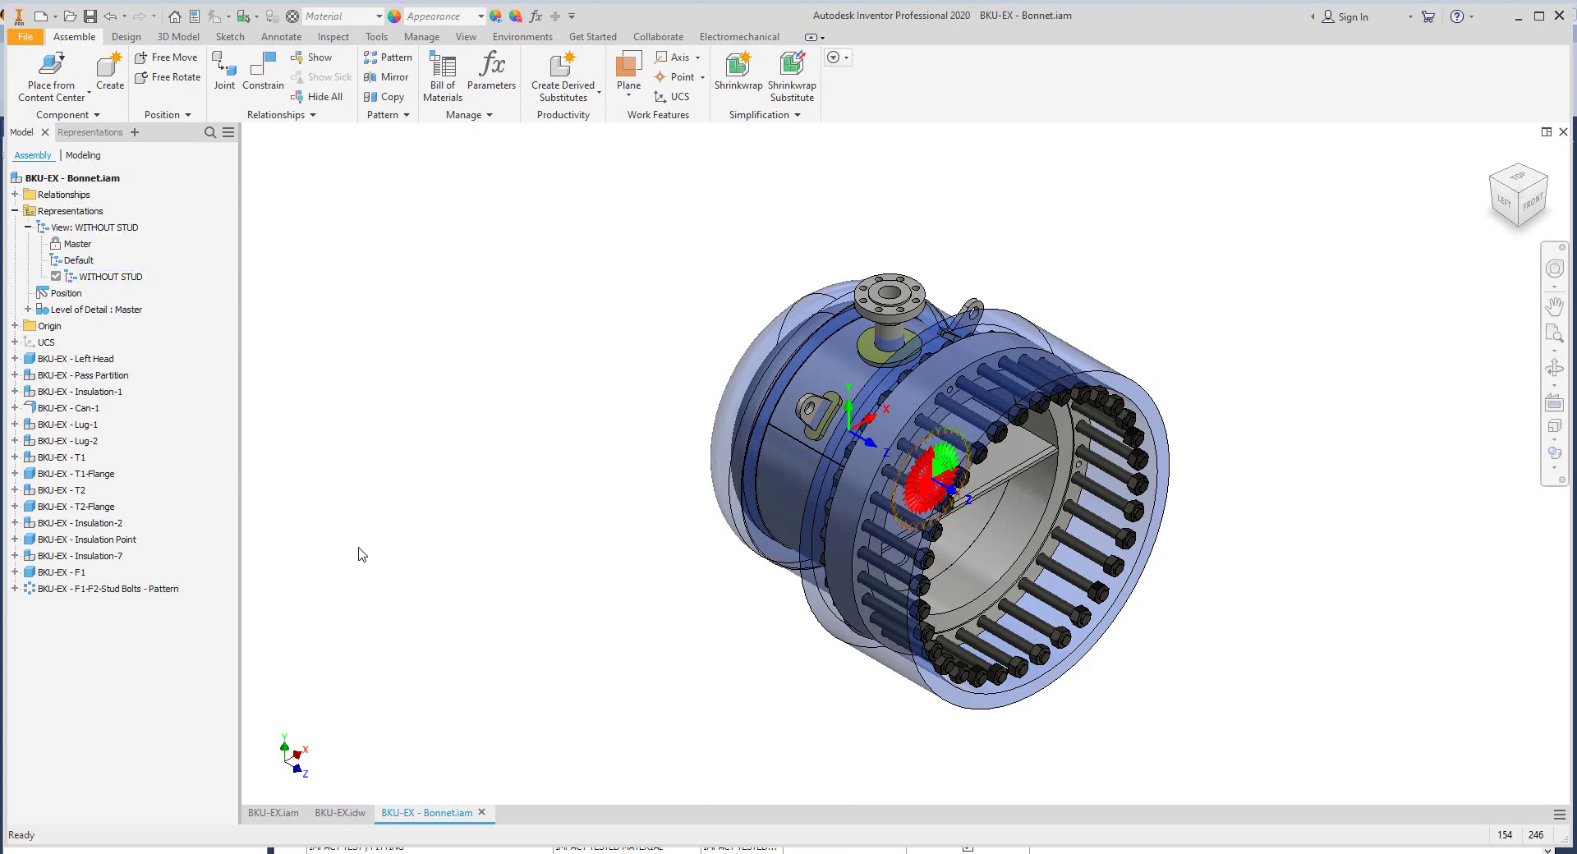
{"action": "left_click", "coordinate": [143, 591]}
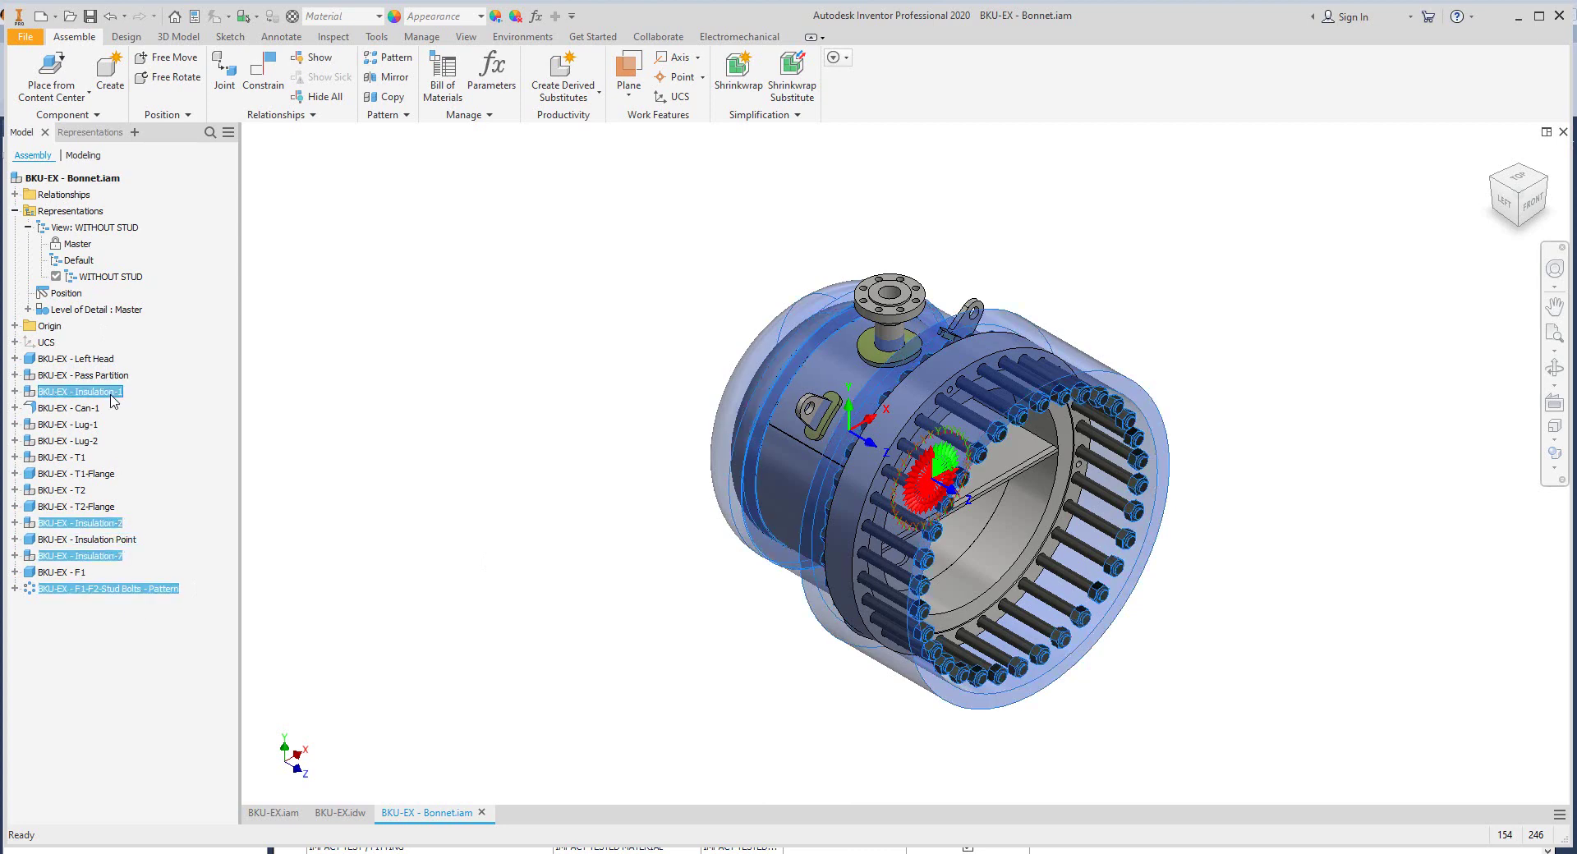
{"action": "right_click", "coordinate": [143, 591]}
{"action": "left_click", "coordinate": [164, 460]}
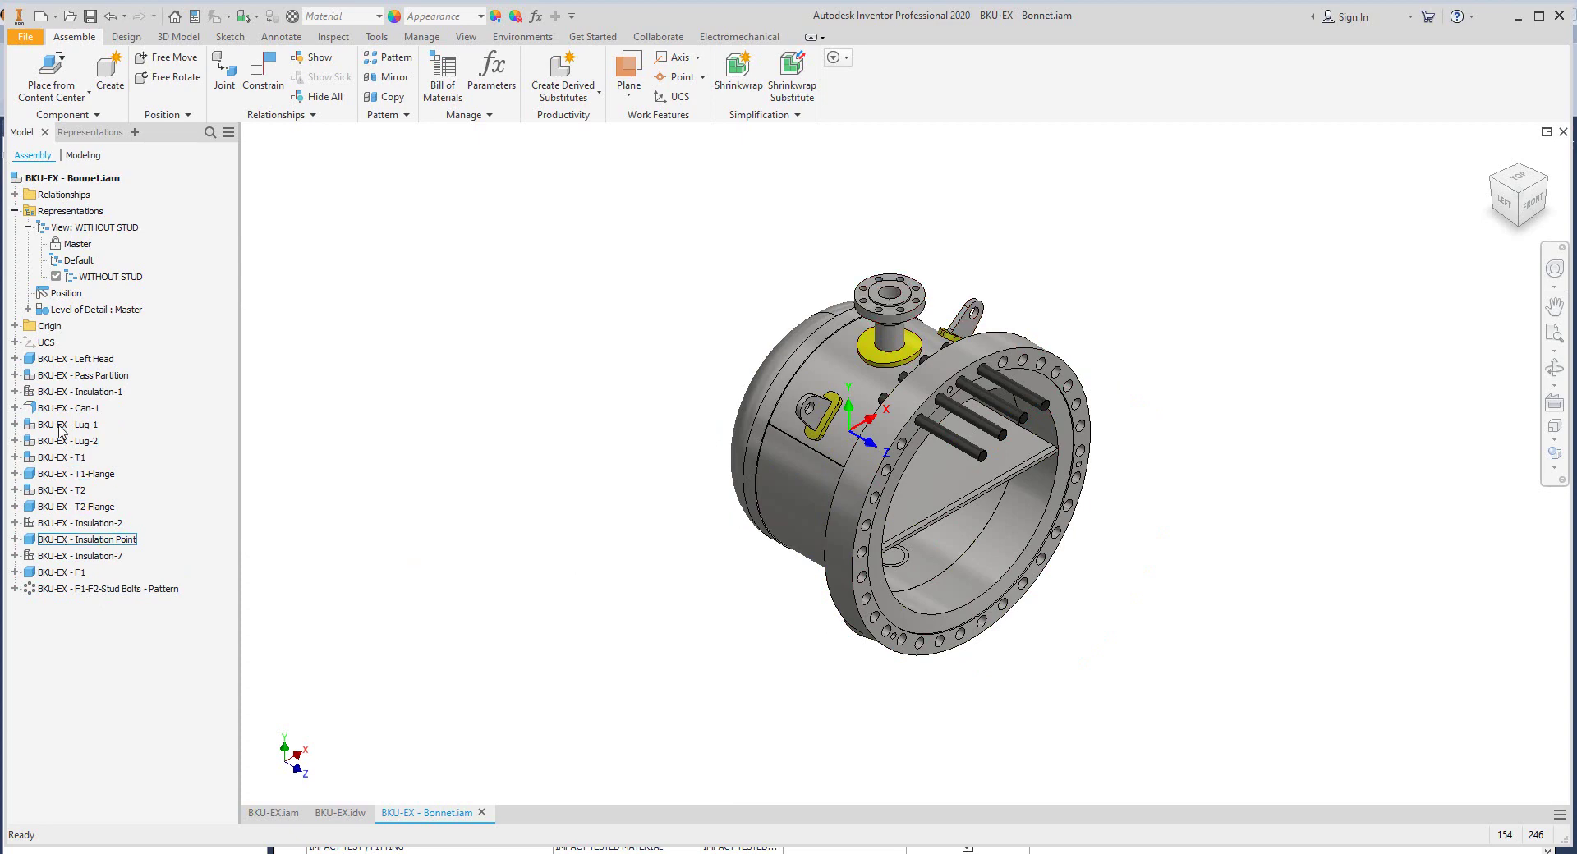
{"action": "left_click", "coordinate": [339, 813]}
Step: Switch VIEW4 to the WITHOUT STUD design view representation
{"action": "left_click", "coordinate": [40, 464]}
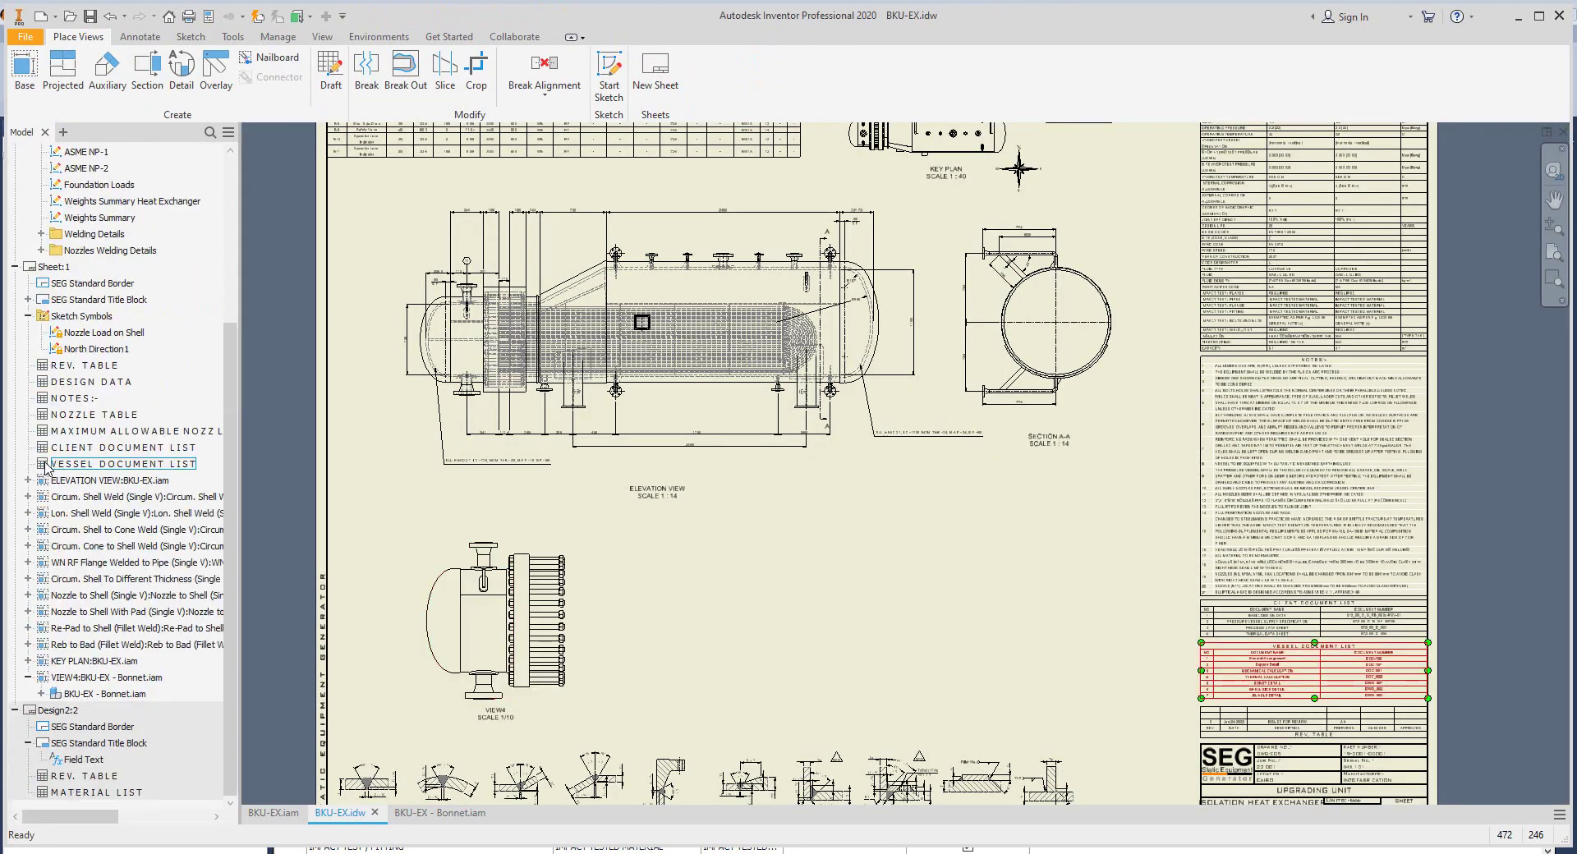
{"action": "double_click", "coordinate": [47, 678]}
{"action": "left_click", "coordinate": [370, 254]}
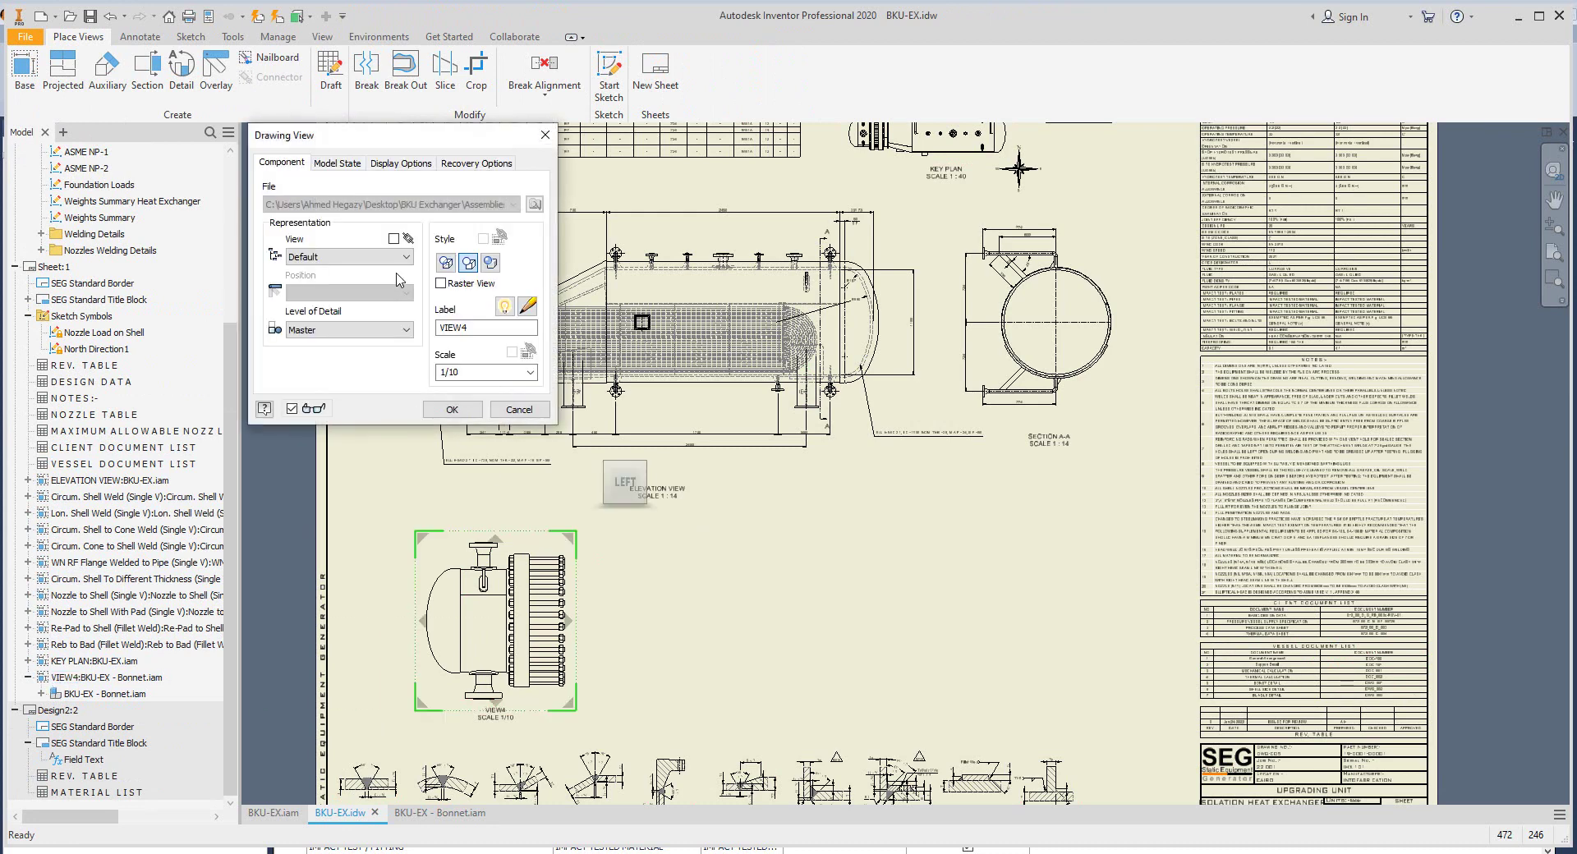
{"action": "left_click", "coordinate": [329, 280]}
{"action": "left_click", "coordinate": [452, 409]}
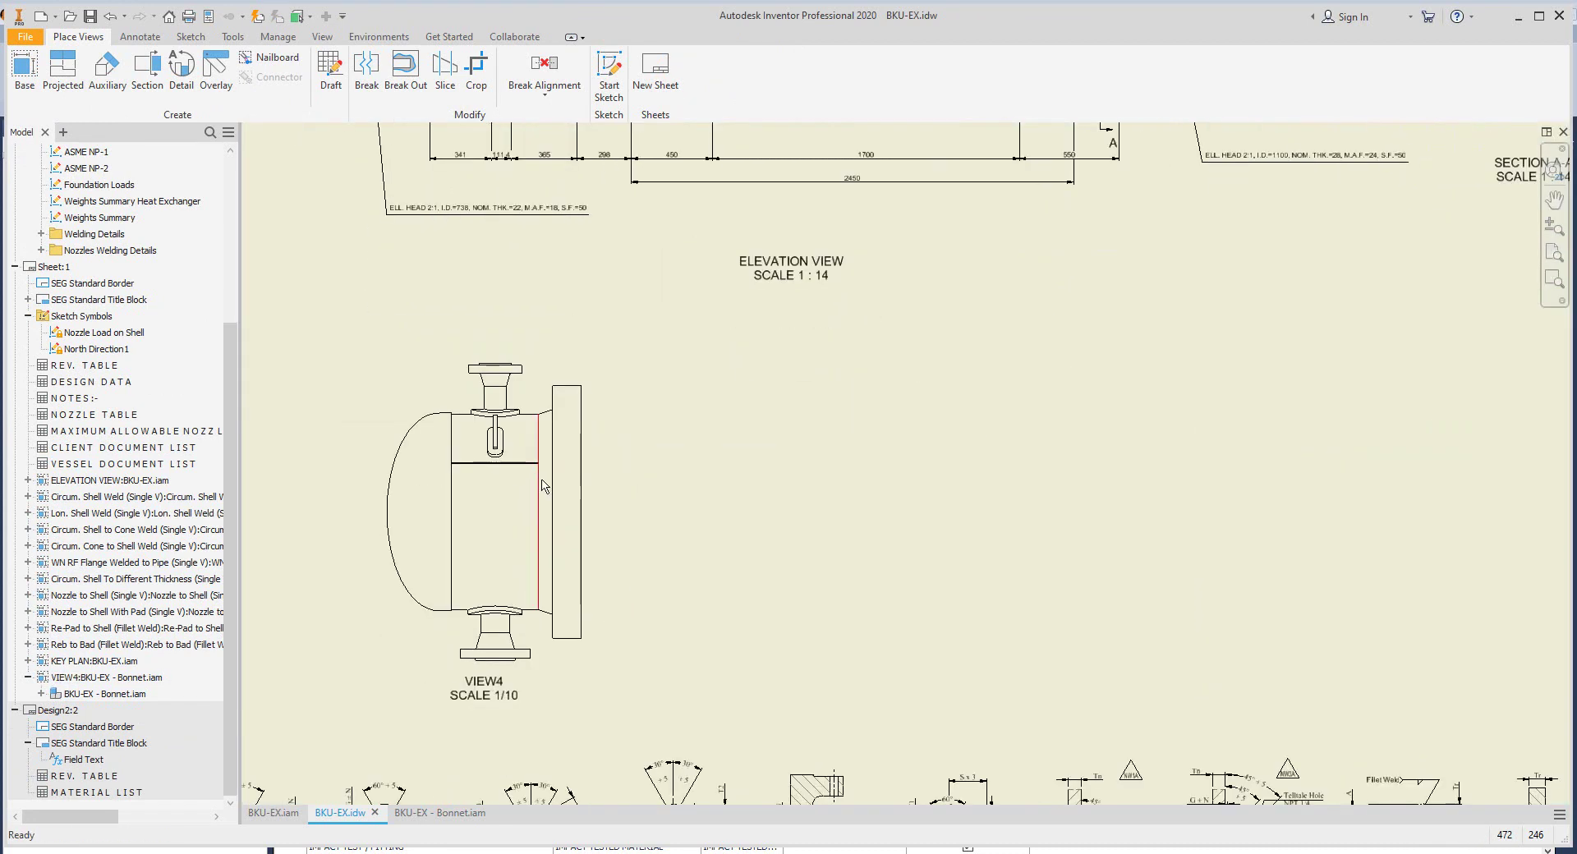
Step: Change the bonnet view's label to BONNET DETAIL
{"action": "double_click", "coordinate": [538, 645]}
{"action": "left_click", "coordinate": [448, 414]}
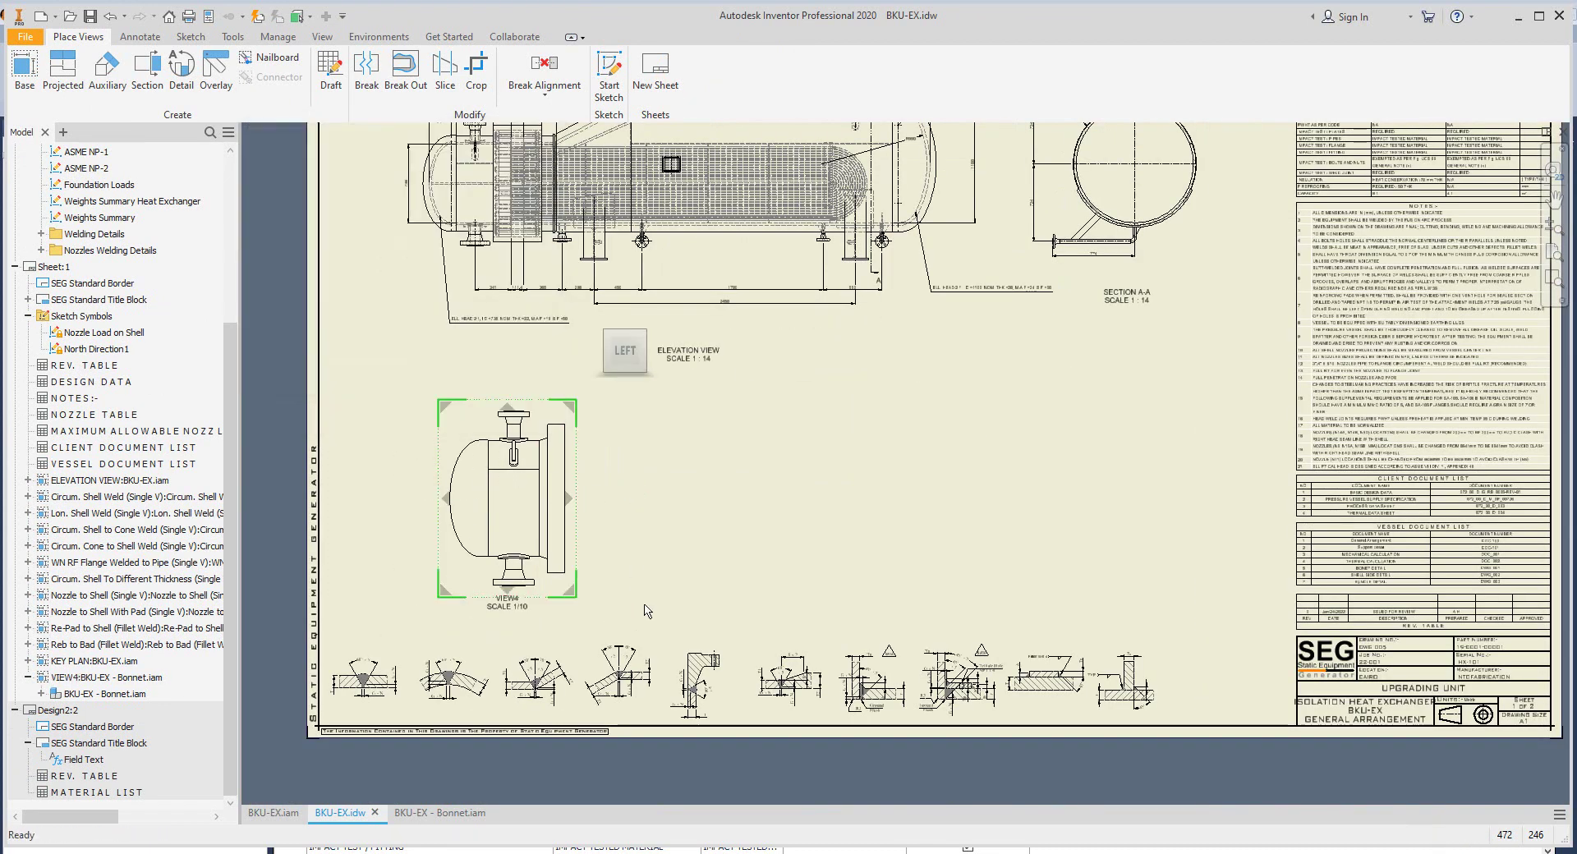
{"action": "scroll", "coordinate": [521, 623], "scroll_direction": "up", "scroll_amount": 3}
{"action": "double_click", "coordinate": [455, 386]}
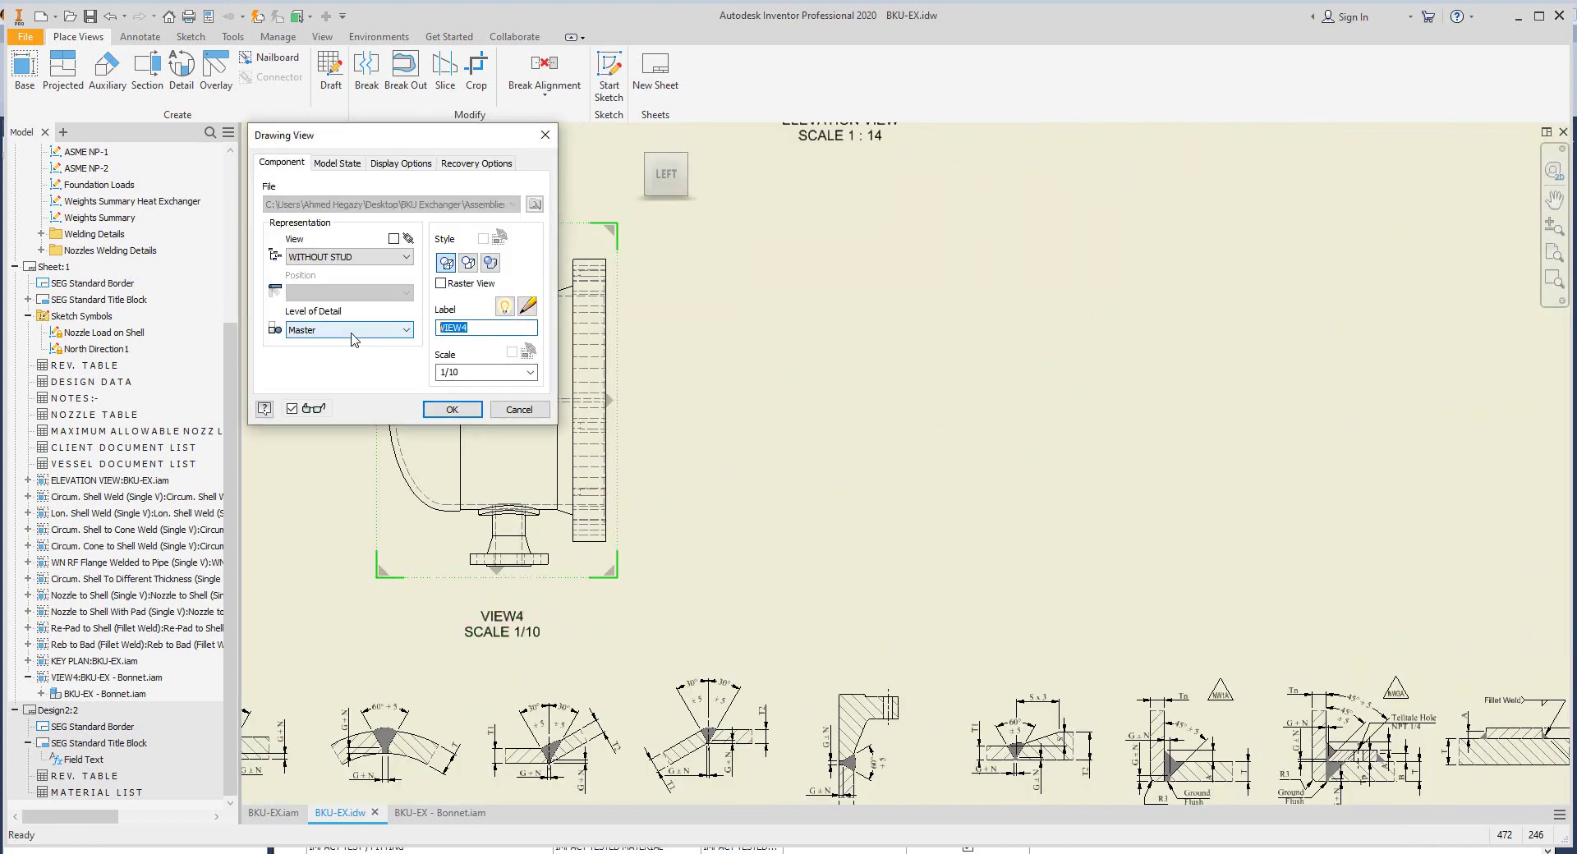
{"action": "type", "text": "L"}
{"action": "key", "text": "Return"}
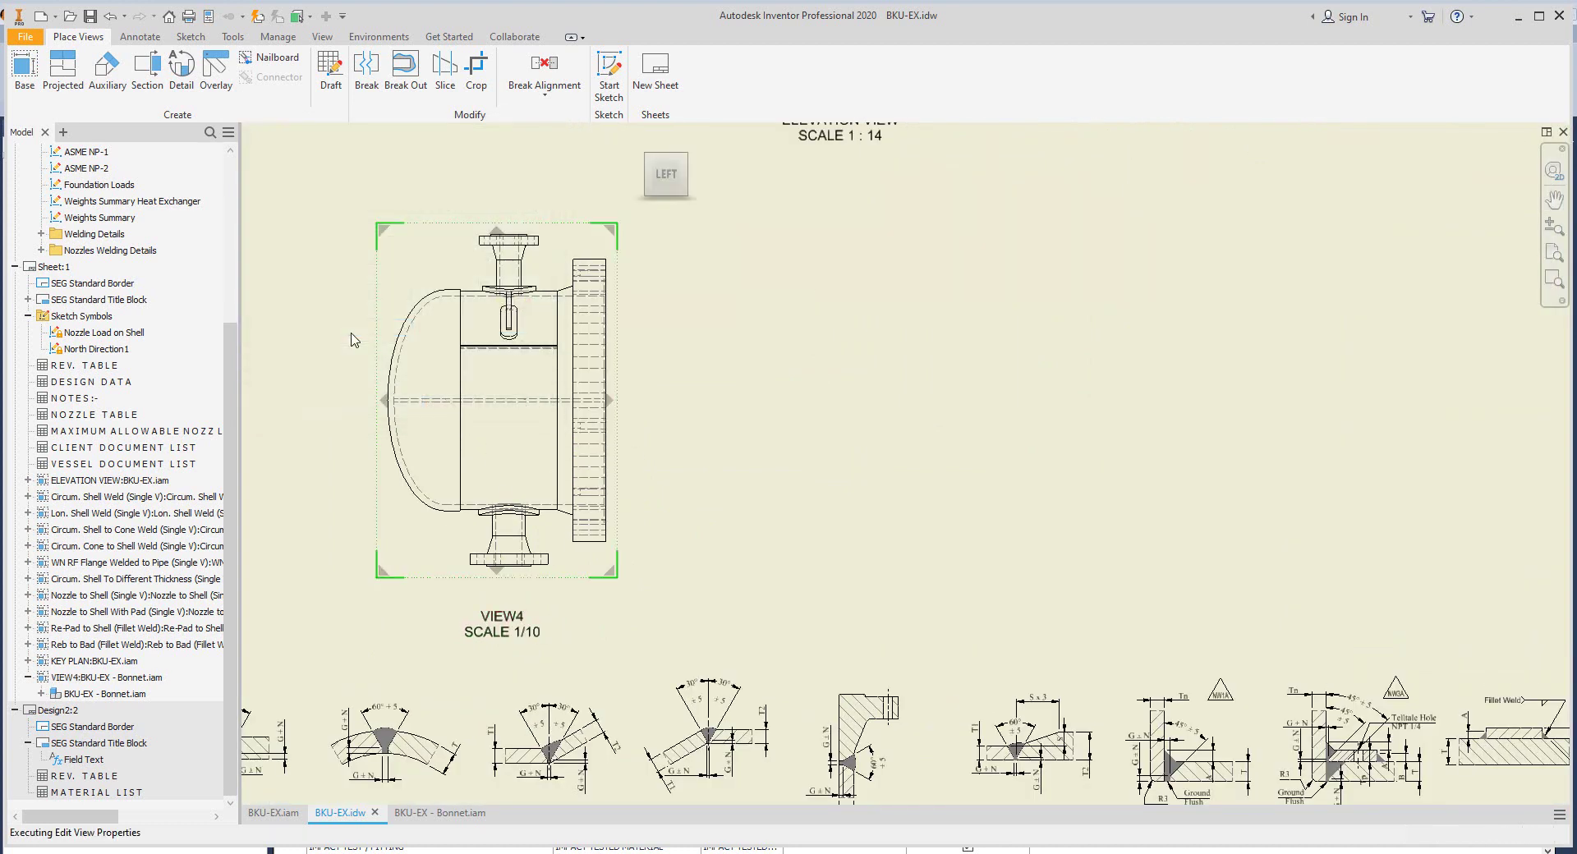
{"action": "scroll", "coordinate": [603, 493], "scroll_direction": "down", "scroll_amount": 2}
{"action": "key", "text": "F2"}
Step: Add a centerline to the bonnet detail
{"action": "left_click_drag", "start_coordinate": [687, 427], "coordinate": [723, 460]}
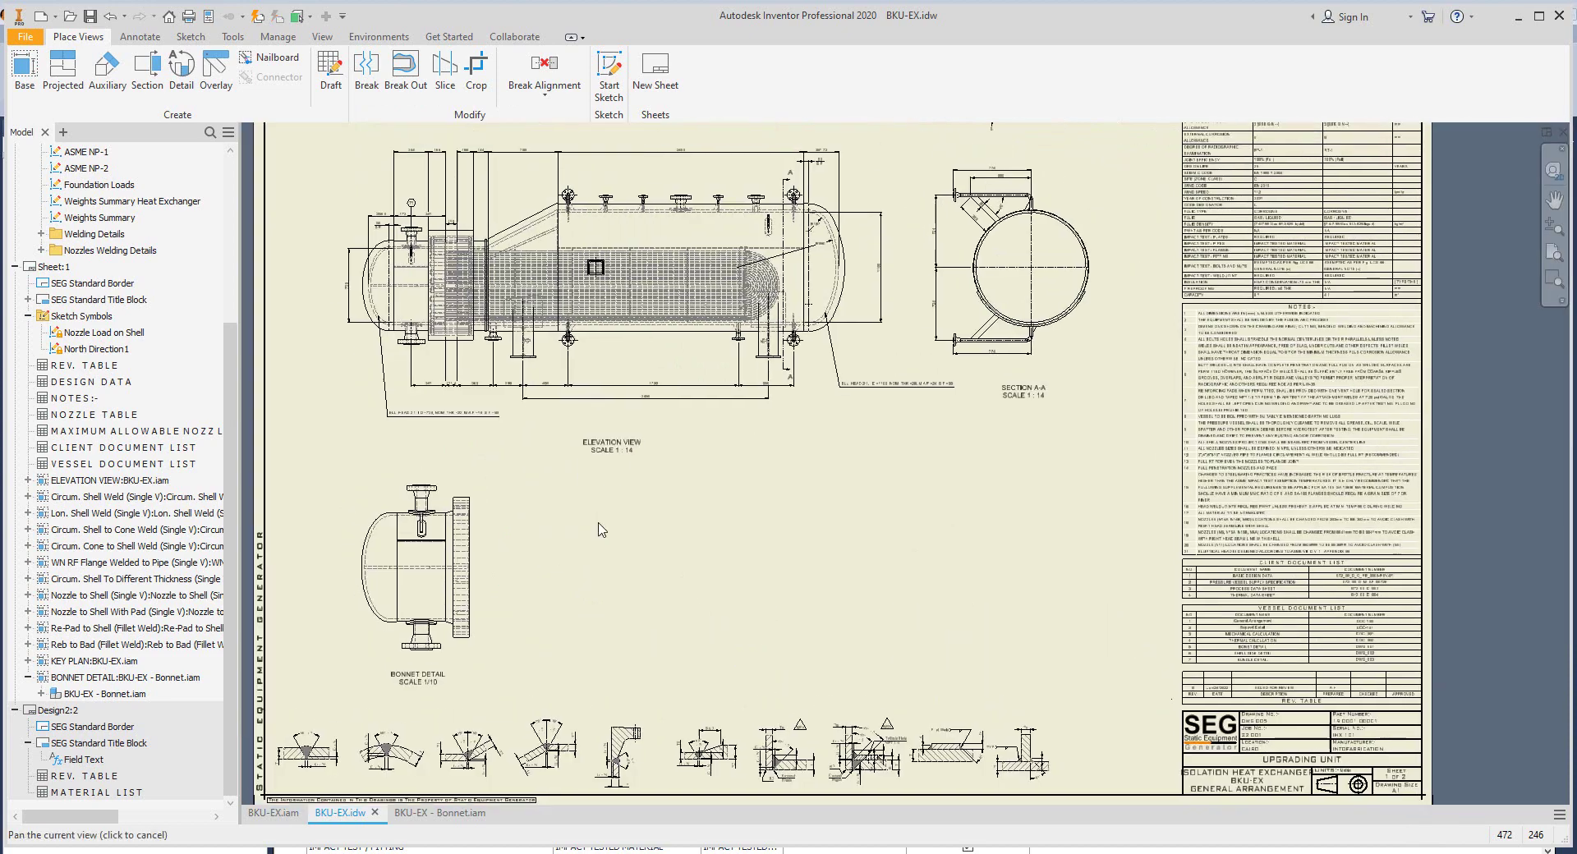
{"action": "scroll", "coordinate": [723, 460], "scroll_direction": "up", "scroll_amount": 2}
{"action": "left_click", "coordinate": [140, 36]}
{"action": "left_click", "coordinate": [695, 58]}
{"action": "scroll", "coordinate": [735, 390], "scroll_direction": "up", "scroll_amount": 3}
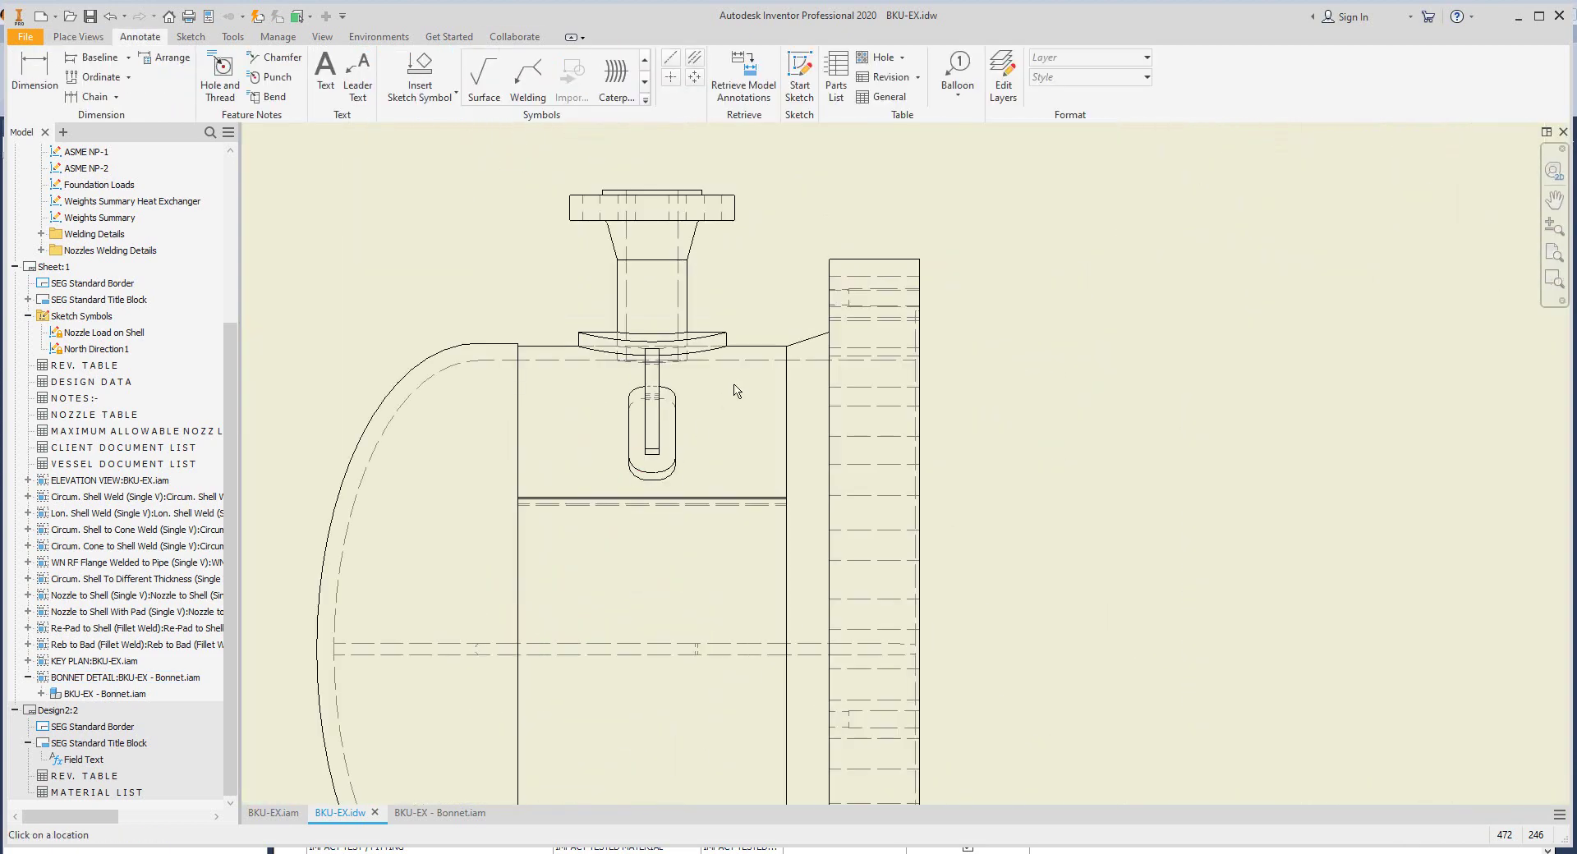
{"action": "scroll", "coordinate": [739, 427], "scroll_direction": "down", "scroll_amount": 3}
{"action": "scroll", "coordinate": [750, 486], "scroll_direction": "up", "scroll_amount": 3}
{"action": "scroll", "coordinate": [760, 504], "scroll_direction": "down", "scroll_amount": 2}
{"action": "key", "text": "Escape"}
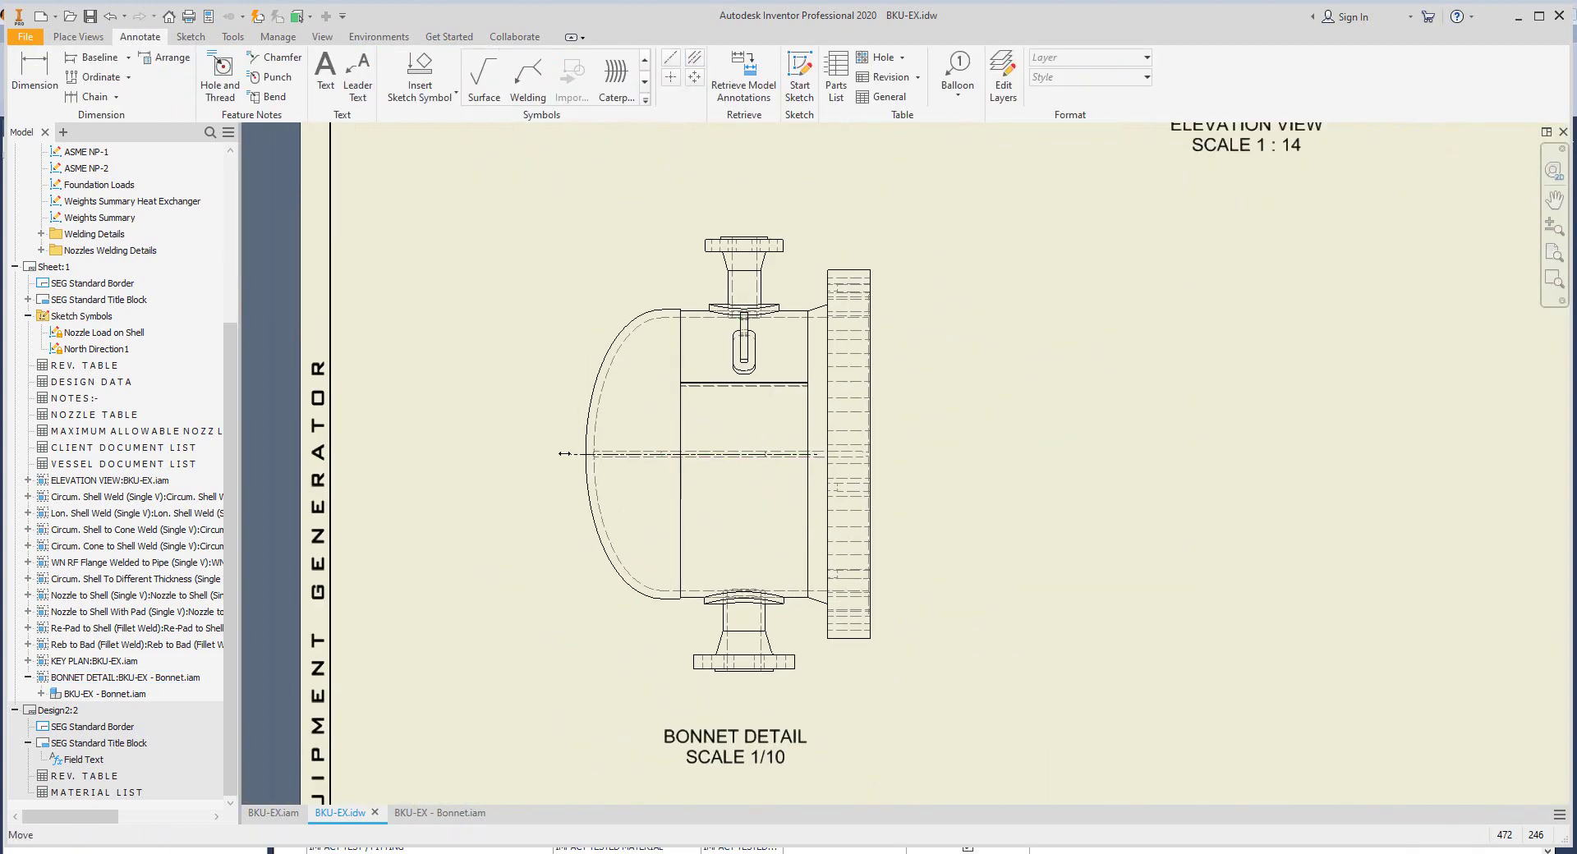
Step: Dimension the nozzles 587 each side of the bonnet centerline
{"action": "key", "text": "d"}
{"action": "left_click", "coordinate": [649, 454]}
{"action": "scroll", "coordinate": [657, 303], "scroll_direction": "up", "scroll_amount": 3}
{"action": "scroll", "coordinate": [653, 296], "scroll_direction": "down", "scroll_amount": 4}
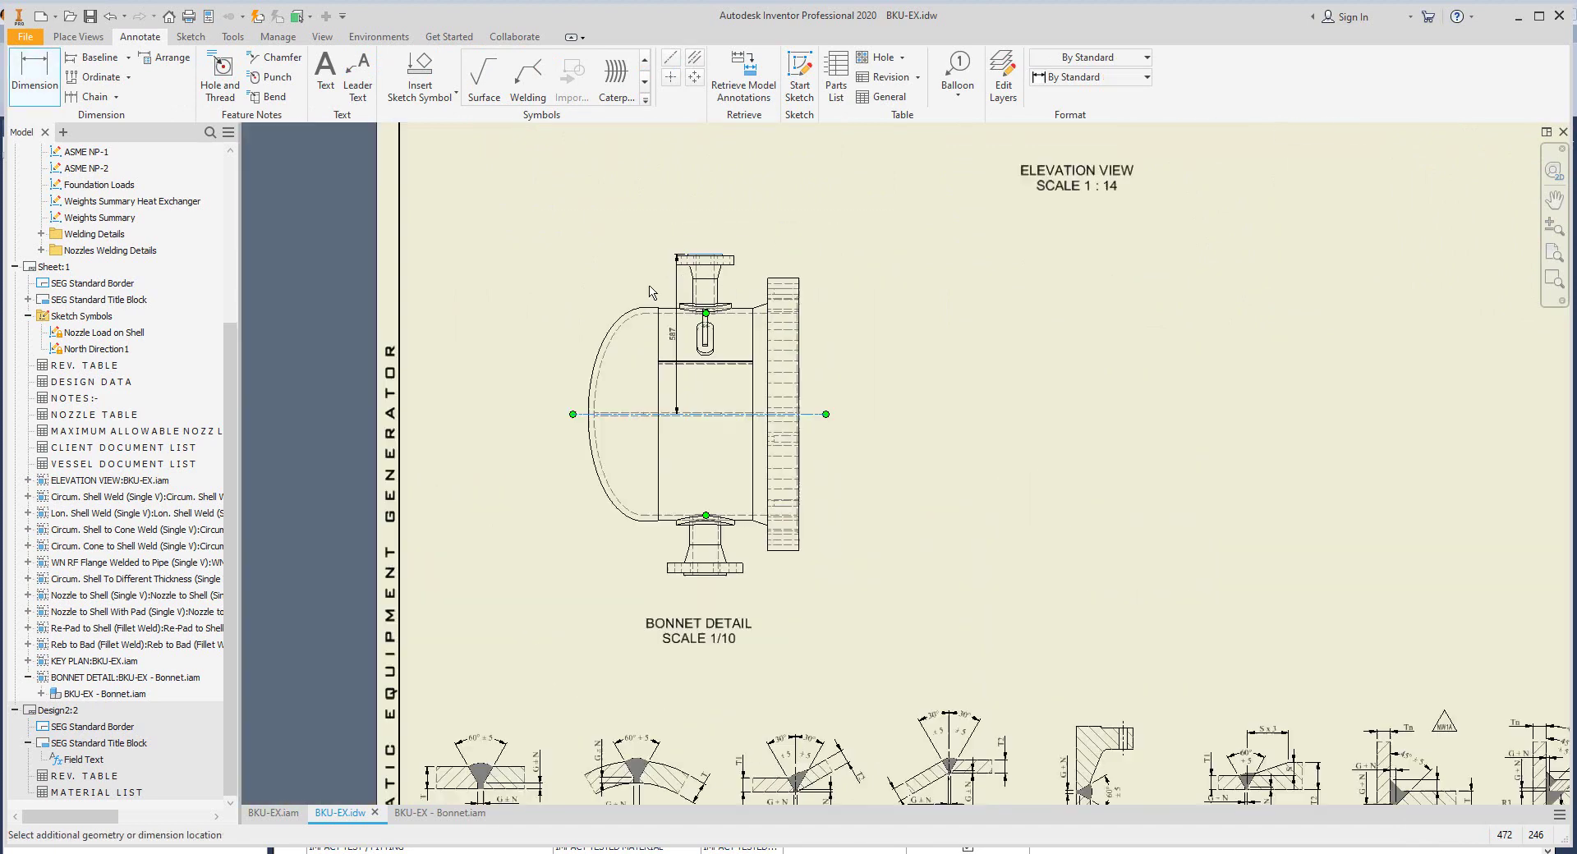
{"action": "left_click", "coordinate": [594, 428]}
{"action": "scroll", "coordinate": [595, 428], "scroll_direction": "up", "scroll_amount": 3}
{"action": "left_click", "coordinate": [706, 567]}
{"action": "scroll", "coordinate": [575, 493], "scroll_direction": "down", "scroll_amount": 3}
{"action": "left_click", "coordinate": [528, 492]}
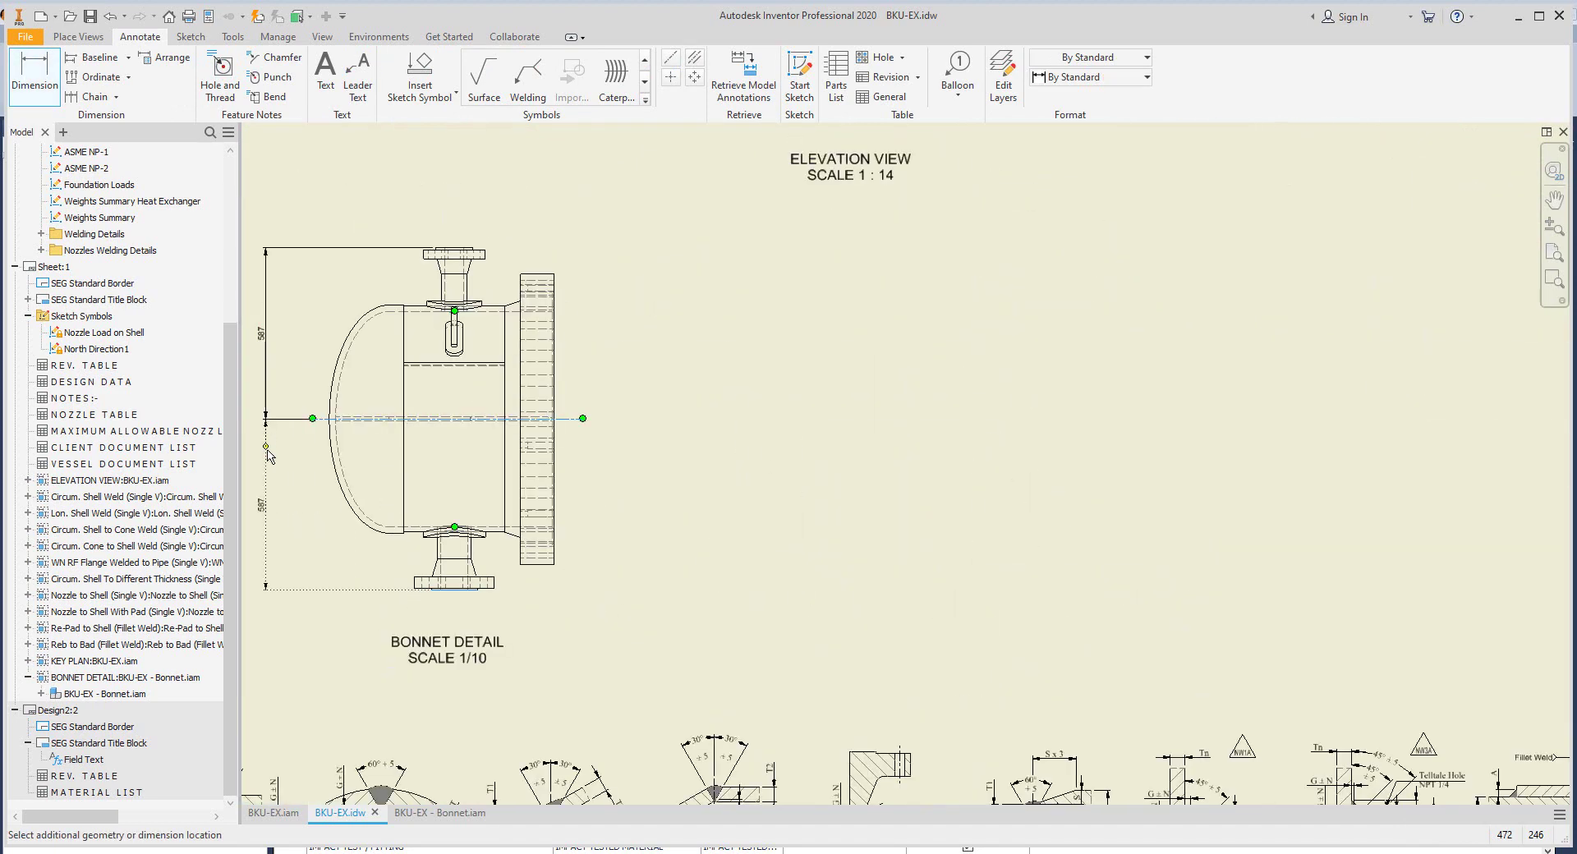
{"action": "scroll", "coordinate": [495, 438], "scroll_direction": "up", "scroll_amount": 1}
{"action": "middle_click_drag", "start_coordinate": [495, 438], "coordinate": [520, 445]}
{"action": "key", "text": "Escape"}
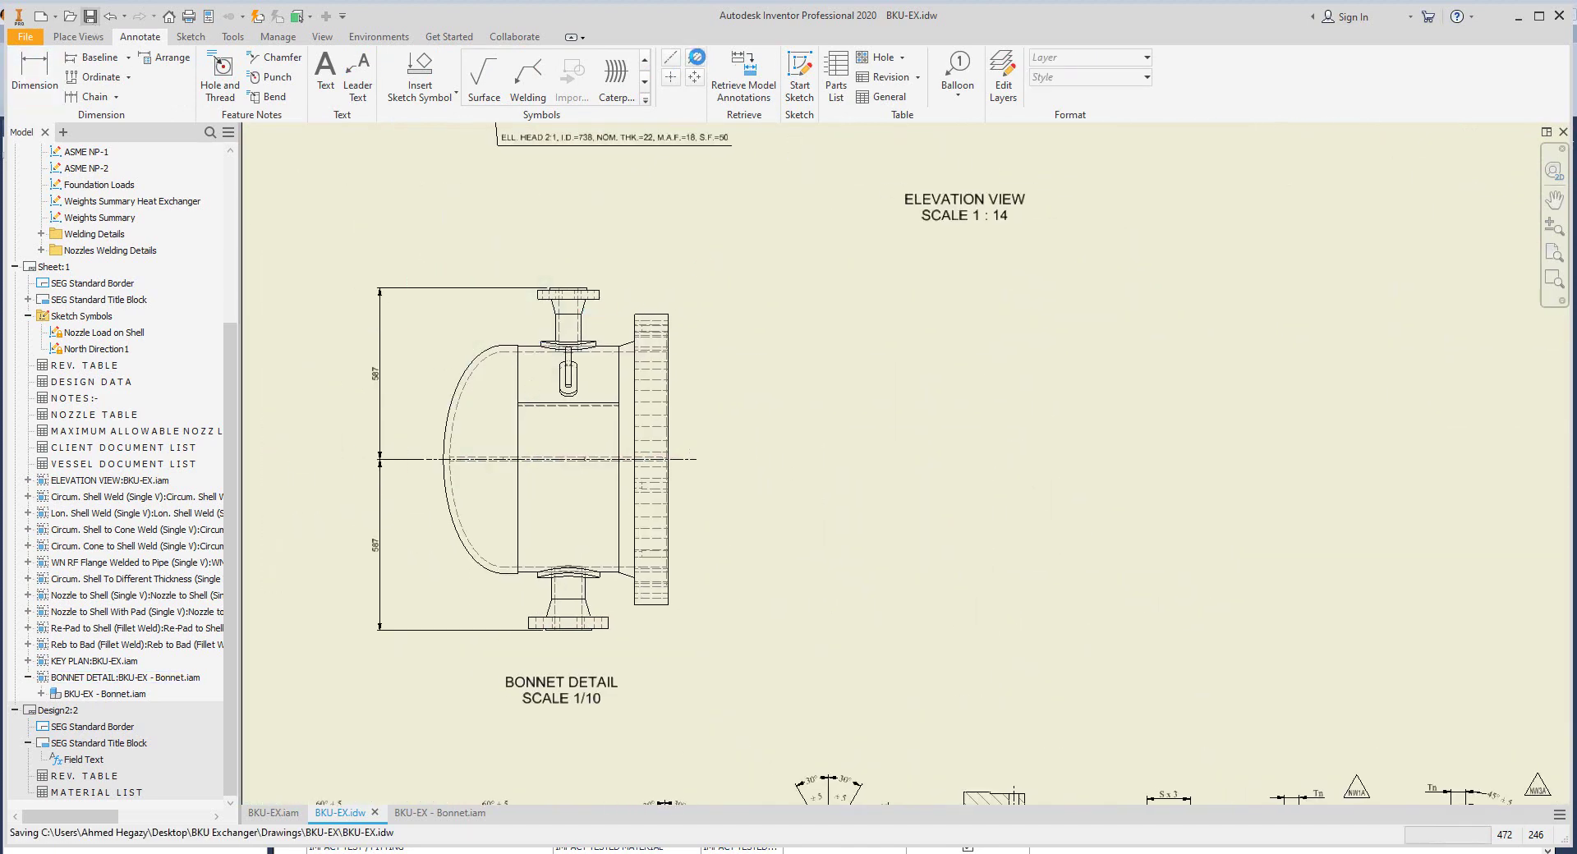
Step: Add further centerlines between the bonnet detail's nozzle edges
{"action": "left_click", "coordinate": [694, 56]}
{"action": "scroll", "coordinate": [554, 310], "scroll_direction": "up", "scroll_amount": 8}
{"action": "scroll", "coordinate": [629, 409], "scroll_direction": "down", "scroll_amount": 5}
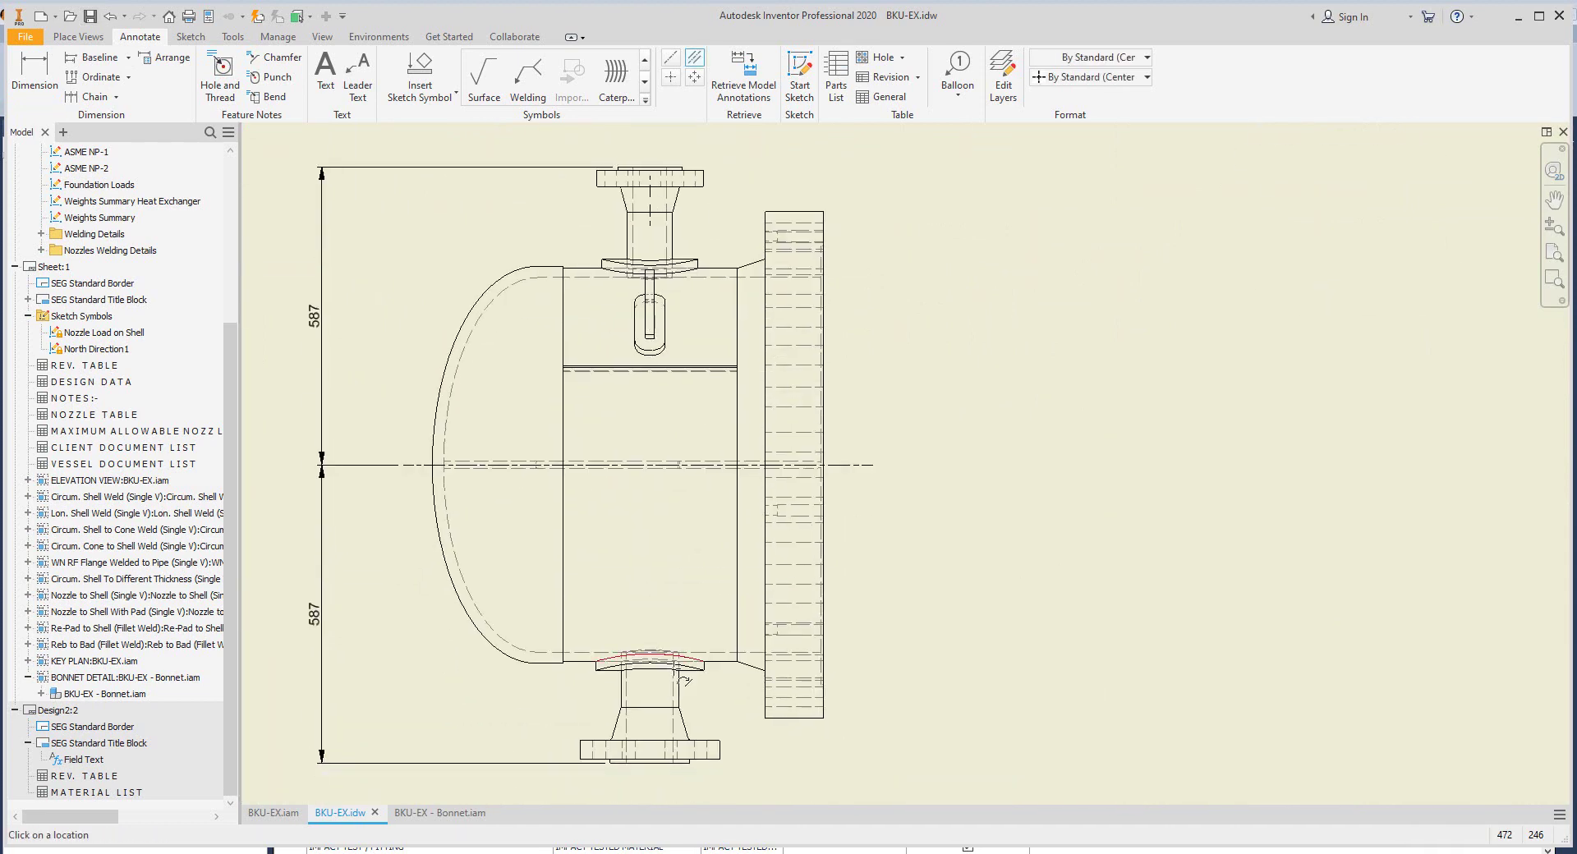
{"action": "scroll", "coordinate": [577, 763], "scroll_direction": "up", "scroll_amount": 5}
{"action": "scroll", "coordinate": [629, 655], "scroll_direction": "down", "scroll_amount": 5}
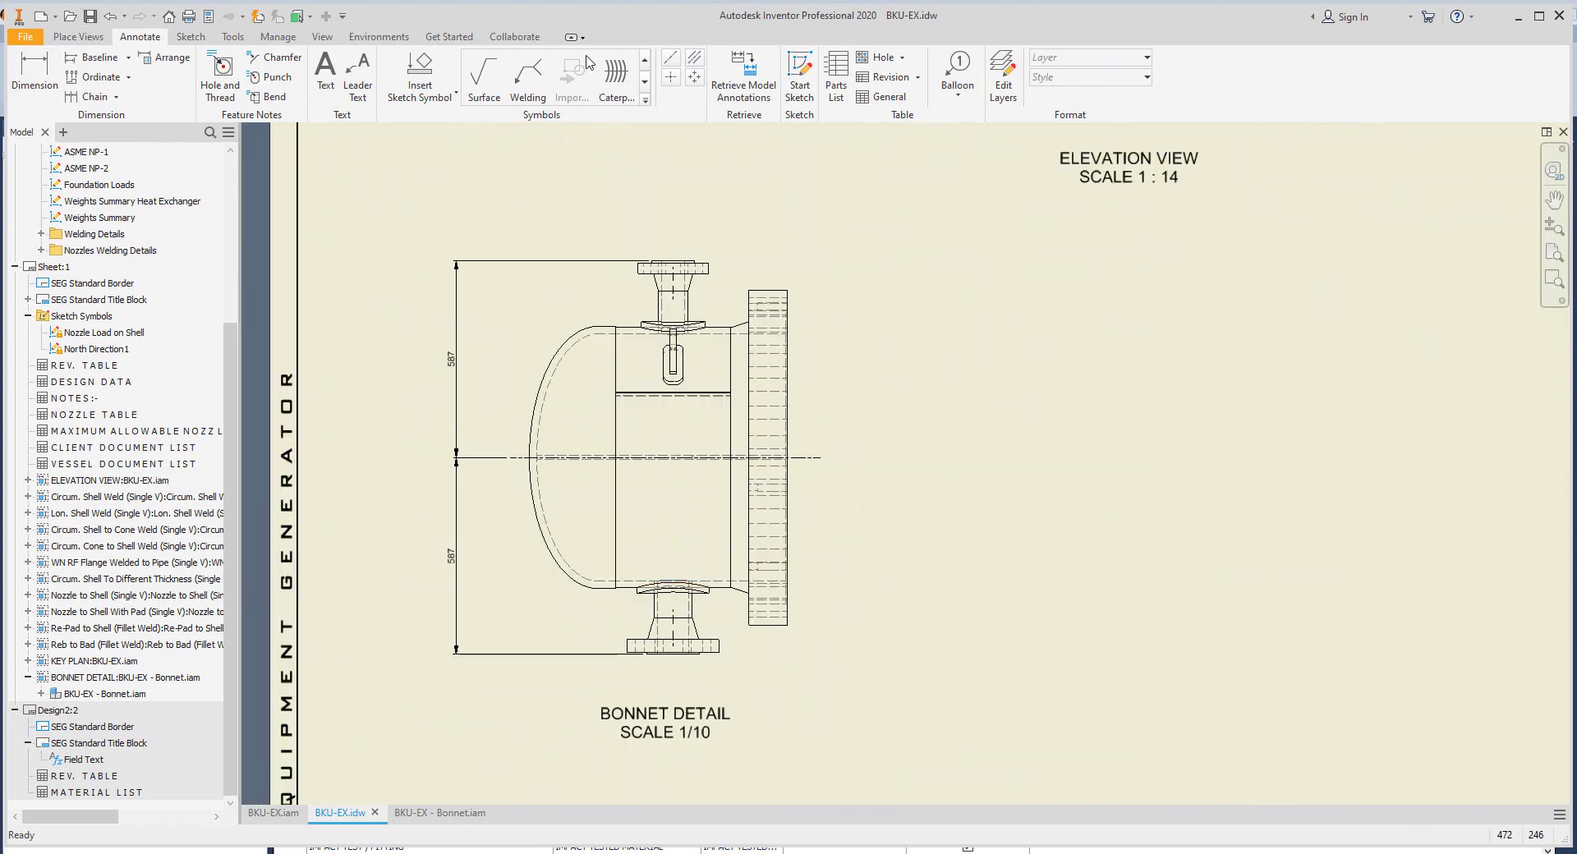
{"action": "left_click", "coordinate": [670, 56]}
{"action": "scroll", "coordinate": [558, 350], "scroll_direction": "up", "scroll_amount": 5}
{"action": "scroll", "coordinate": [557, 350], "scroll_direction": "down", "scroll_amount": 5}
{"action": "scroll", "coordinate": [591, 633], "scroll_direction": "up", "scroll_amount": 5}
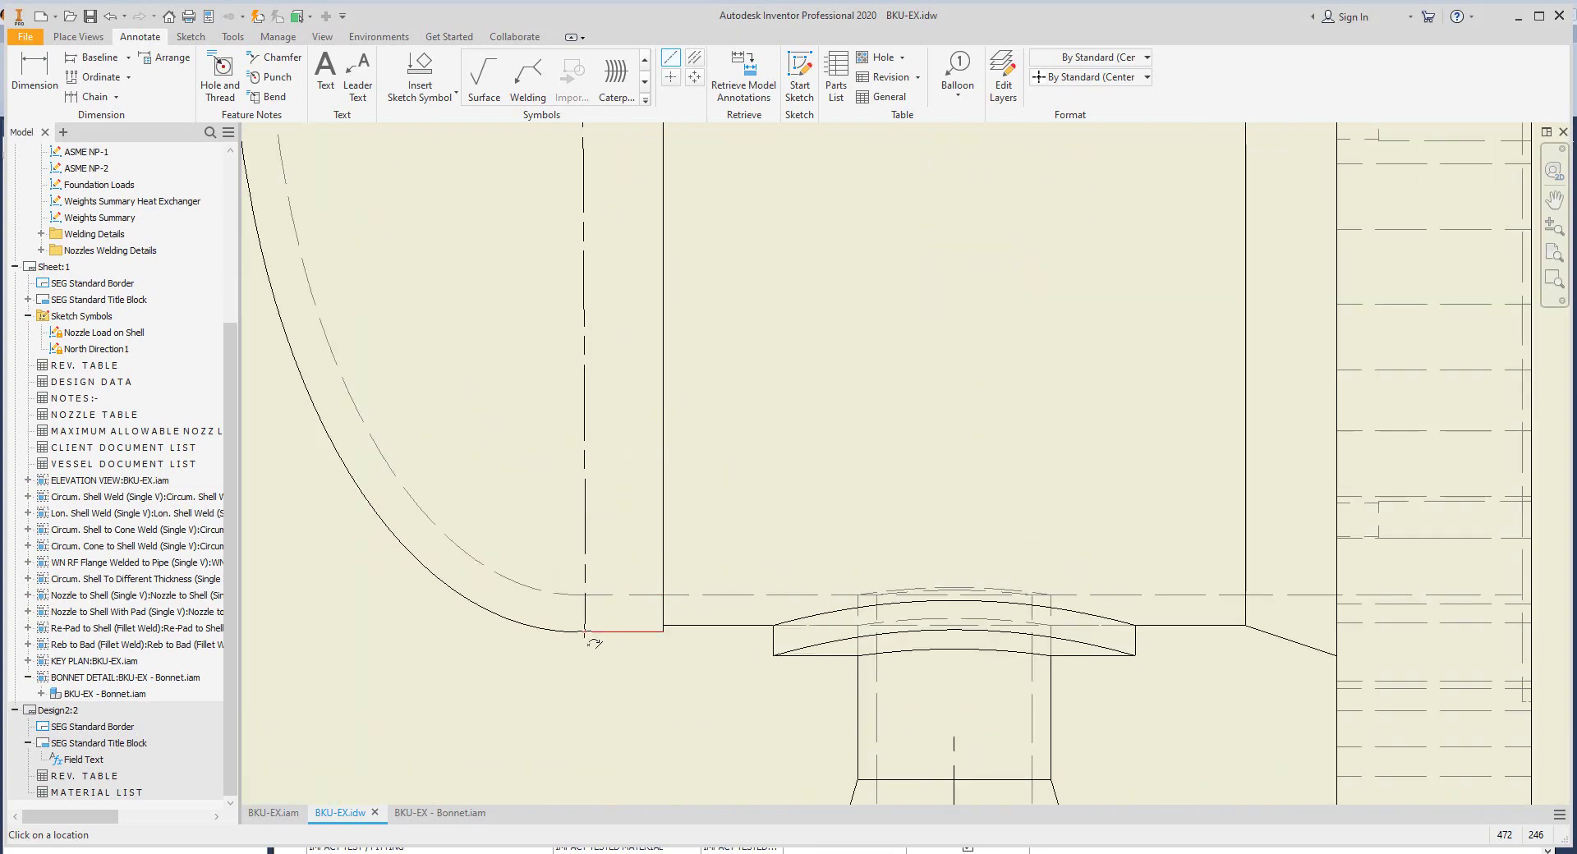
{"action": "right_click", "coordinate": [624, 460]}
{"action": "key", "text": "Escape"}
Step: Close the Bonnet model
{"action": "scroll", "coordinate": [714, 420], "scroll_direction": "down", "scroll_amount": 3}
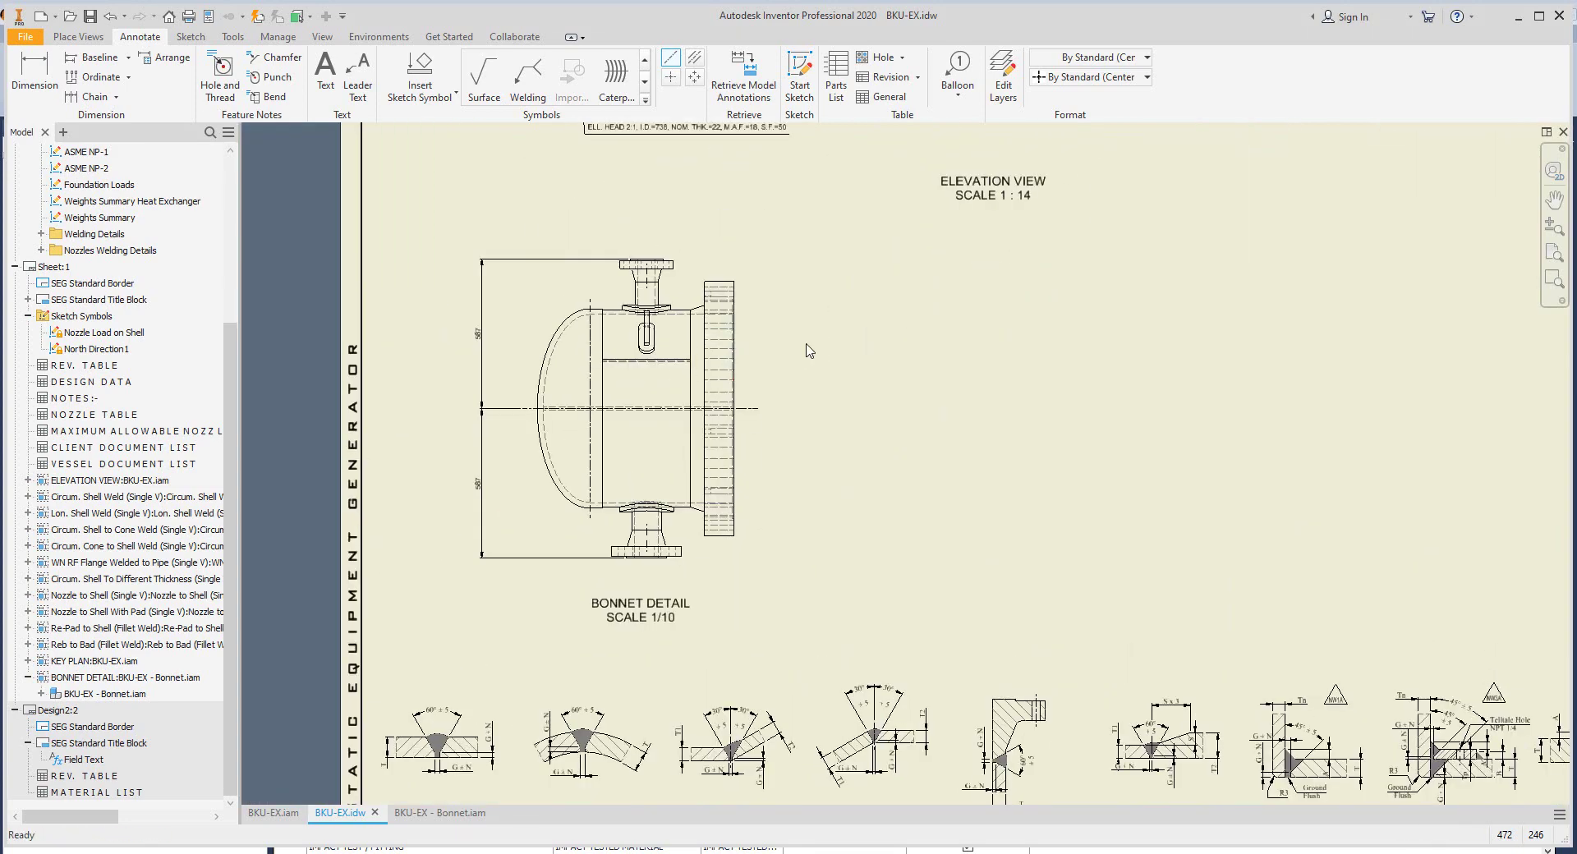
{"action": "scroll", "coordinate": [713, 420], "scroll_direction": "down", "scroll_amount": 2}
{"action": "left_click", "coordinate": [448, 813]}
{"action": "left_click", "coordinate": [482, 813]}
Step: Open the Shell Side subassembly from the exchanger assembly
{"action": "left_click", "coordinate": [273, 813]}
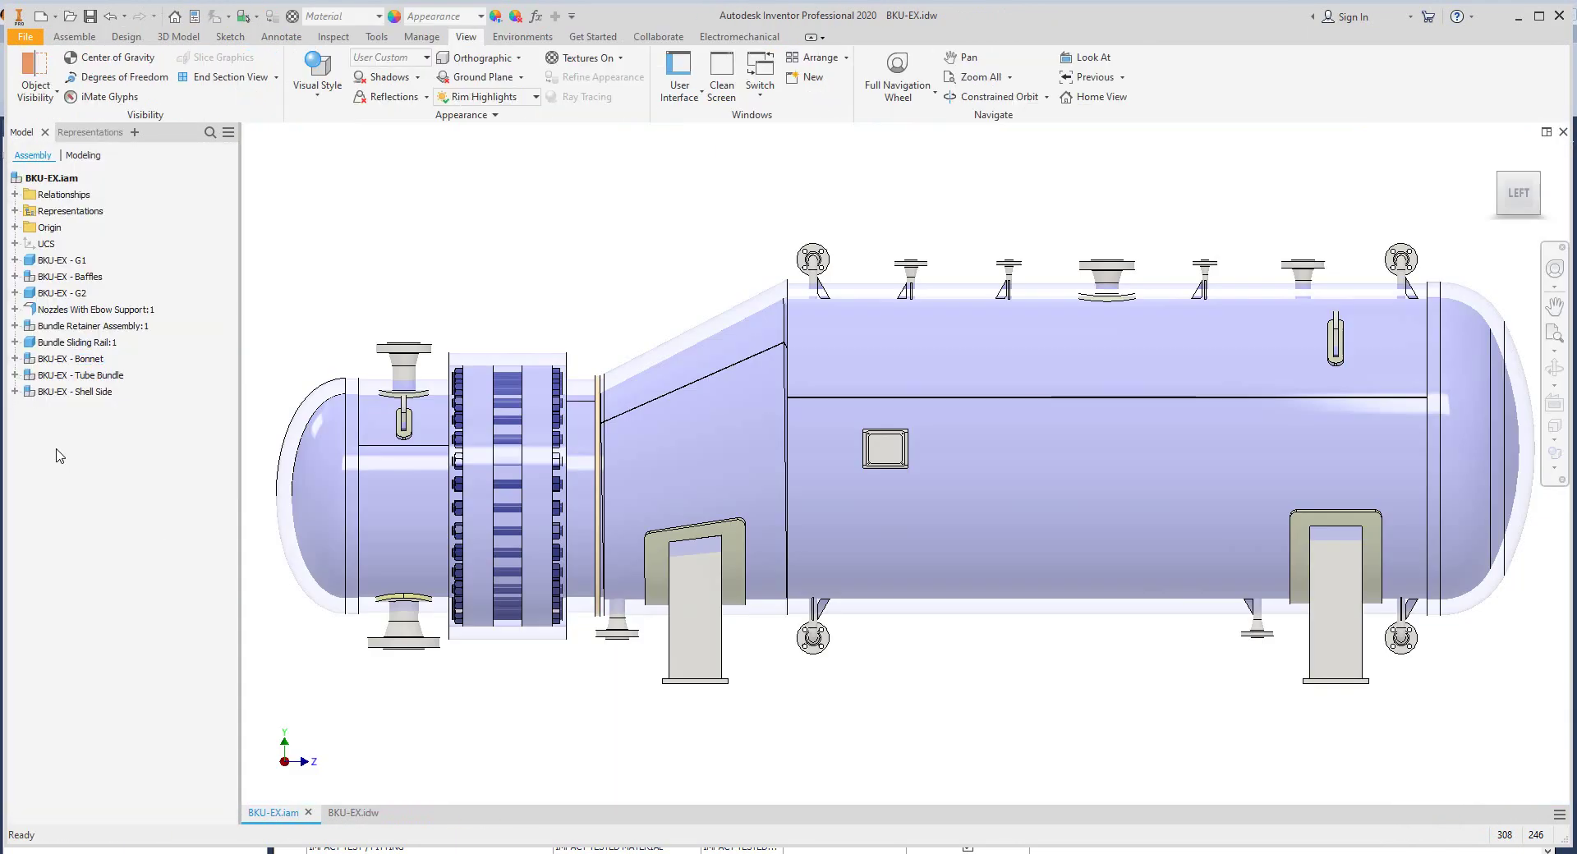
{"action": "right_click", "coordinate": [105, 393]}
{"action": "left_click", "coordinate": [147, 335]}
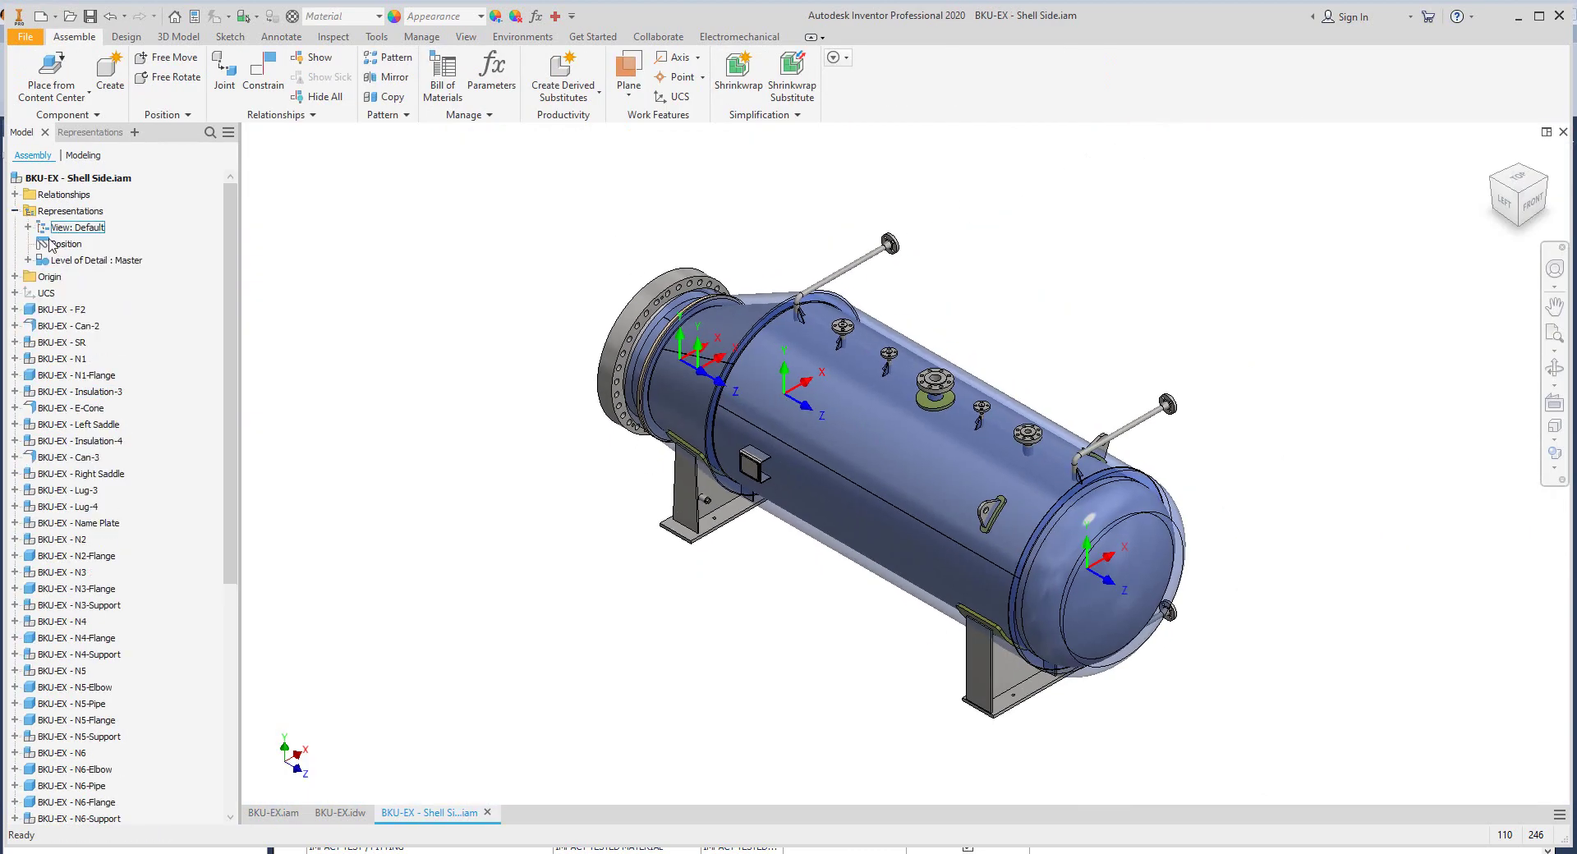
Step: Create a WITHOUT INSULATION view representation and select its three insulation parts
{"action": "left_click", "coordinate": [28, 226]}
{"action": "right_click", "coordinate": [50, 228]}
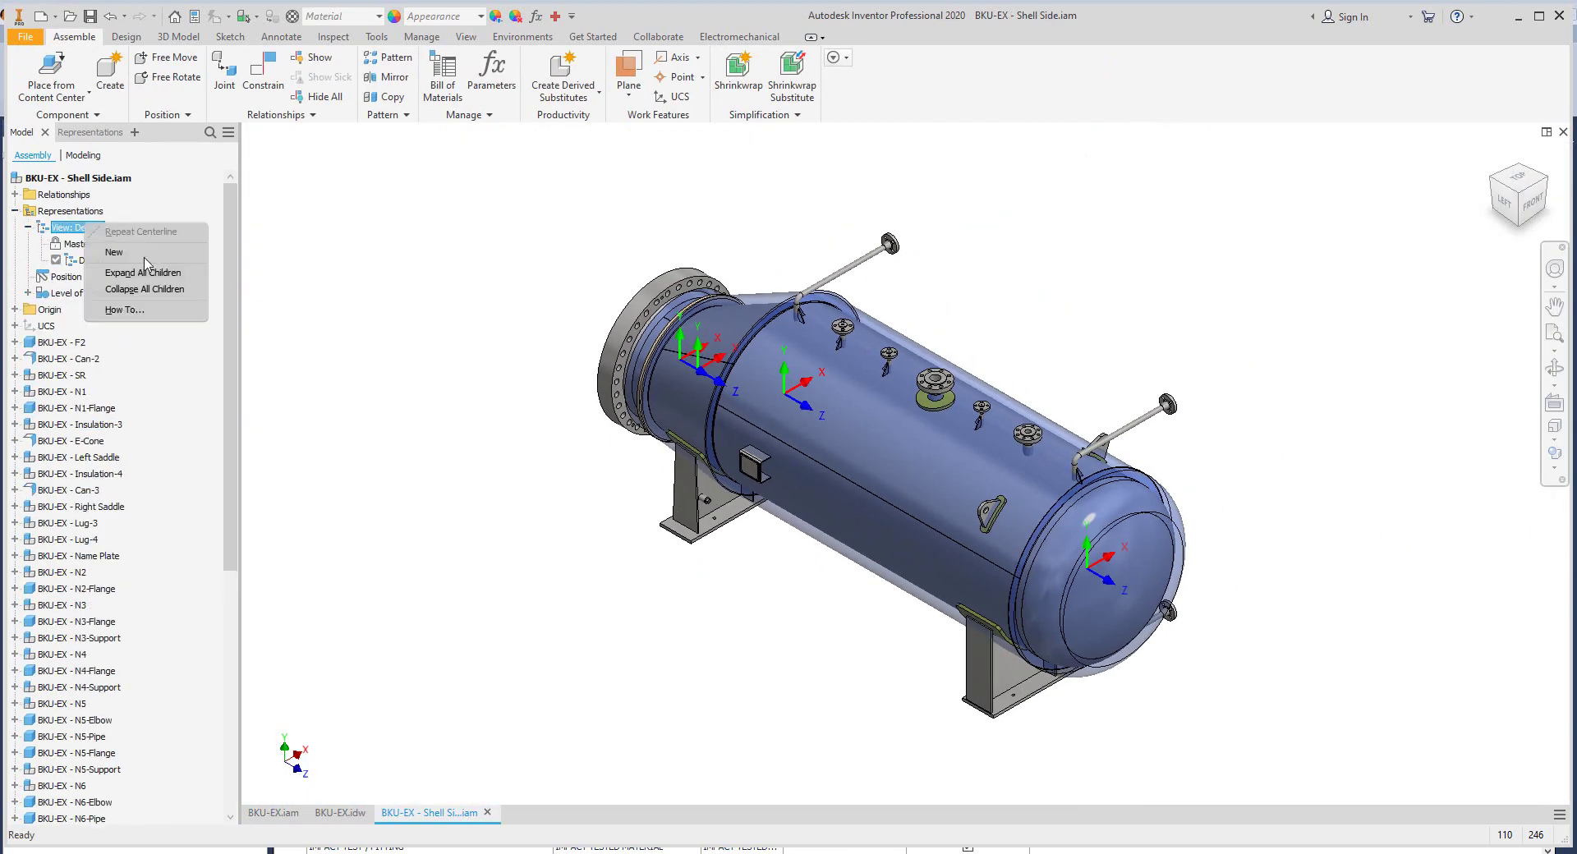
{"action": "left_click", "coordinate": [73, 231]}
{"action": "type", "text": "WITHOUT INSULATION"}
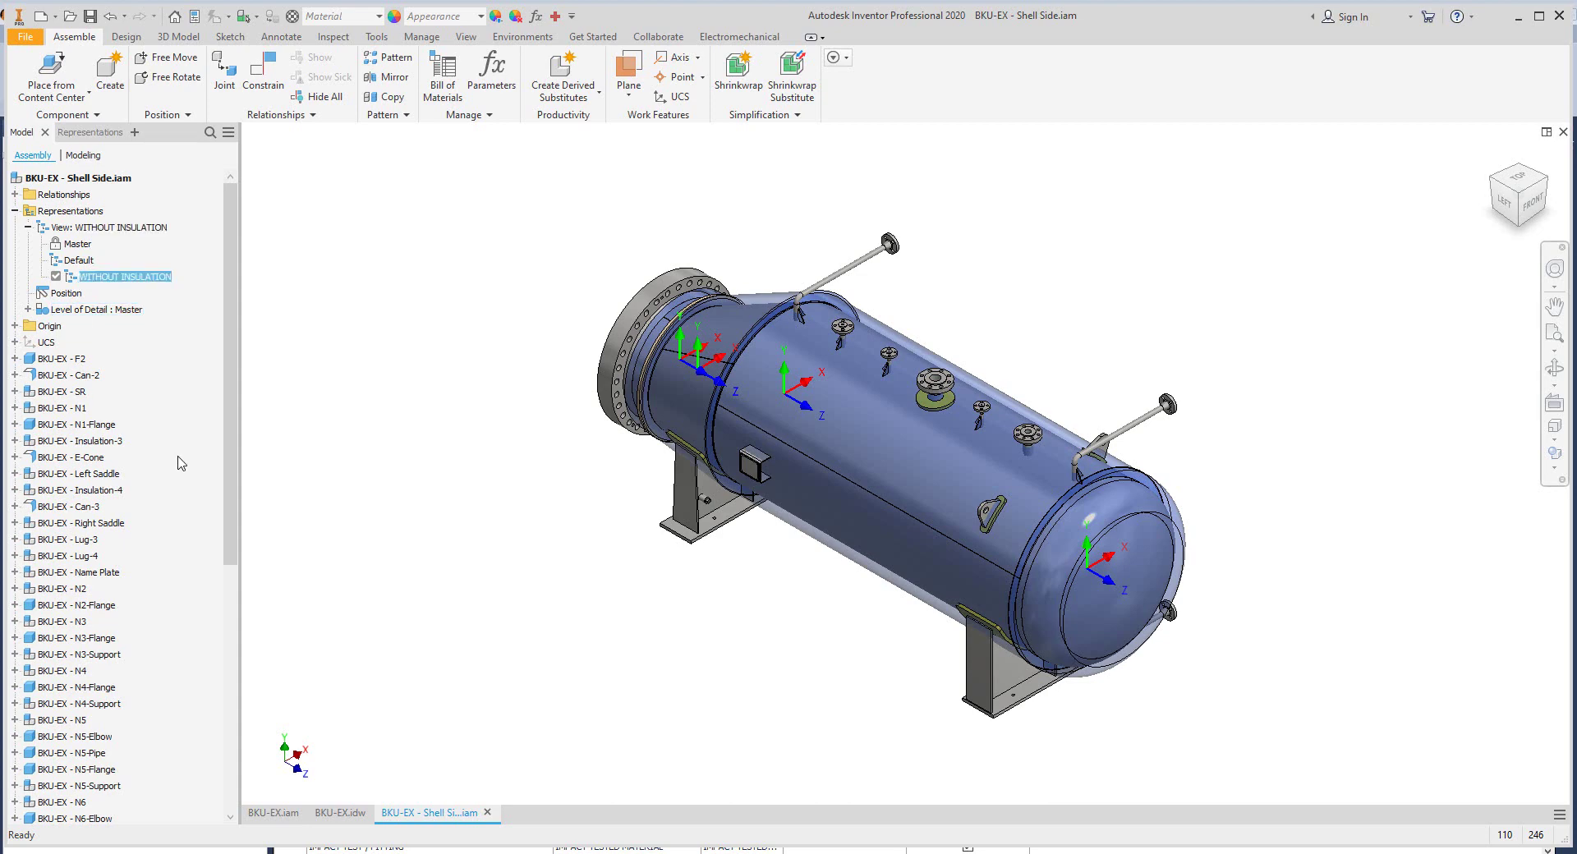
{"action": "left_click", "coordinate": [123, 444]}
{"action": "scroll", "coordinate": [147, 657], "scroll_direction": "down", "scroll_amount": 8}
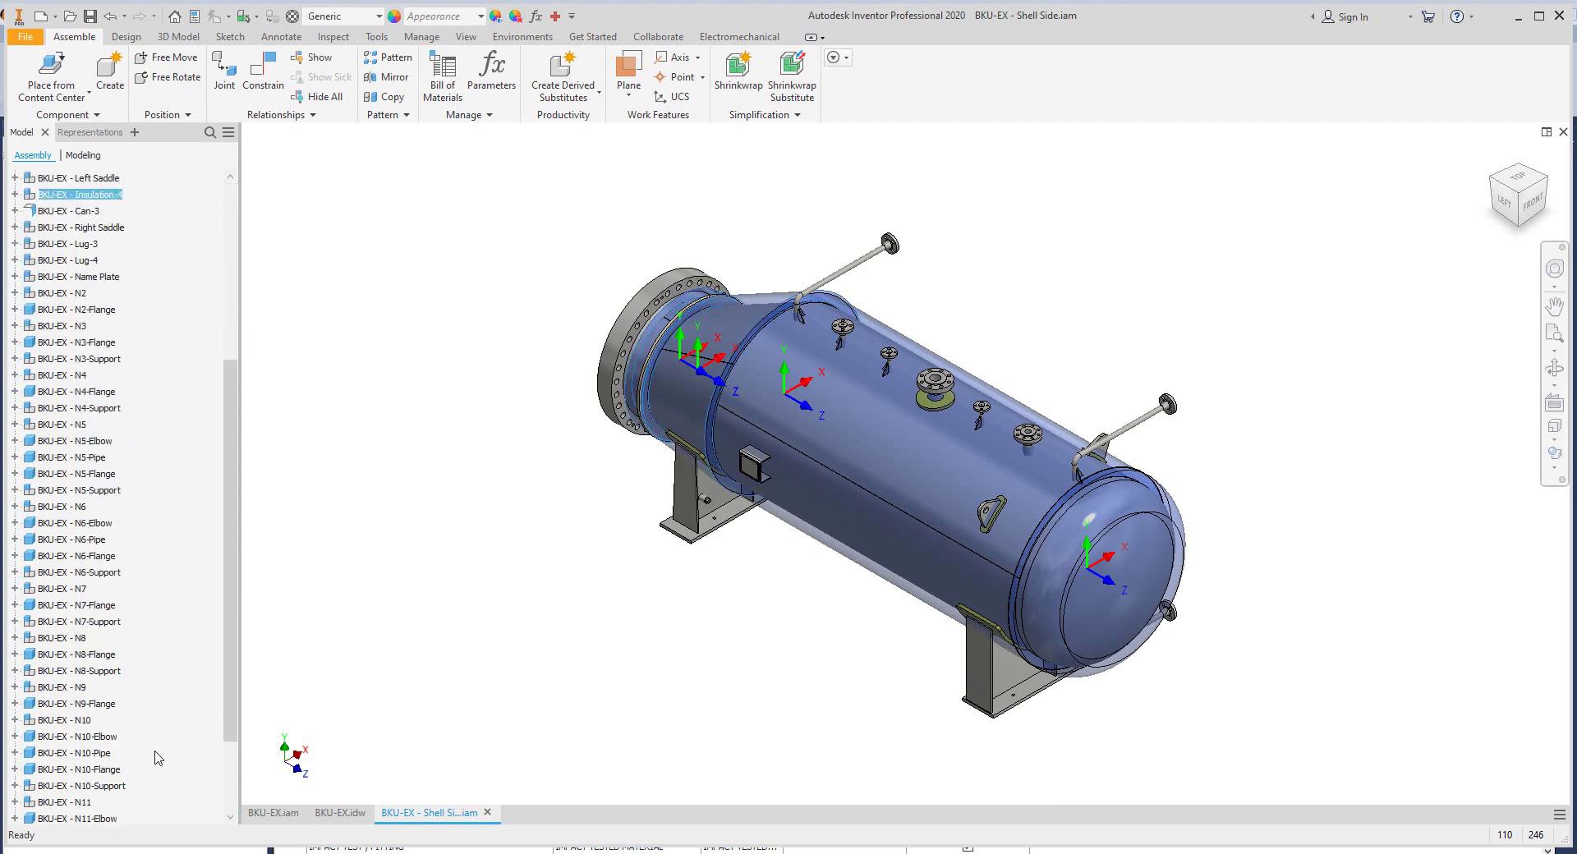
{"action": "left_click", "coordinate": [83, 769], "text": "ctrl"}
{"action": "left_click", "coordinate": [82, 802], "text": "ctrl"}
{"action": "right_click", "coordinate": [108, 802]}
Step: Hide the insulation and place a left-oriented SHELL SIDE base view at 1/10 scale
{"action": "left_click", "coordinate": [145, 673]}
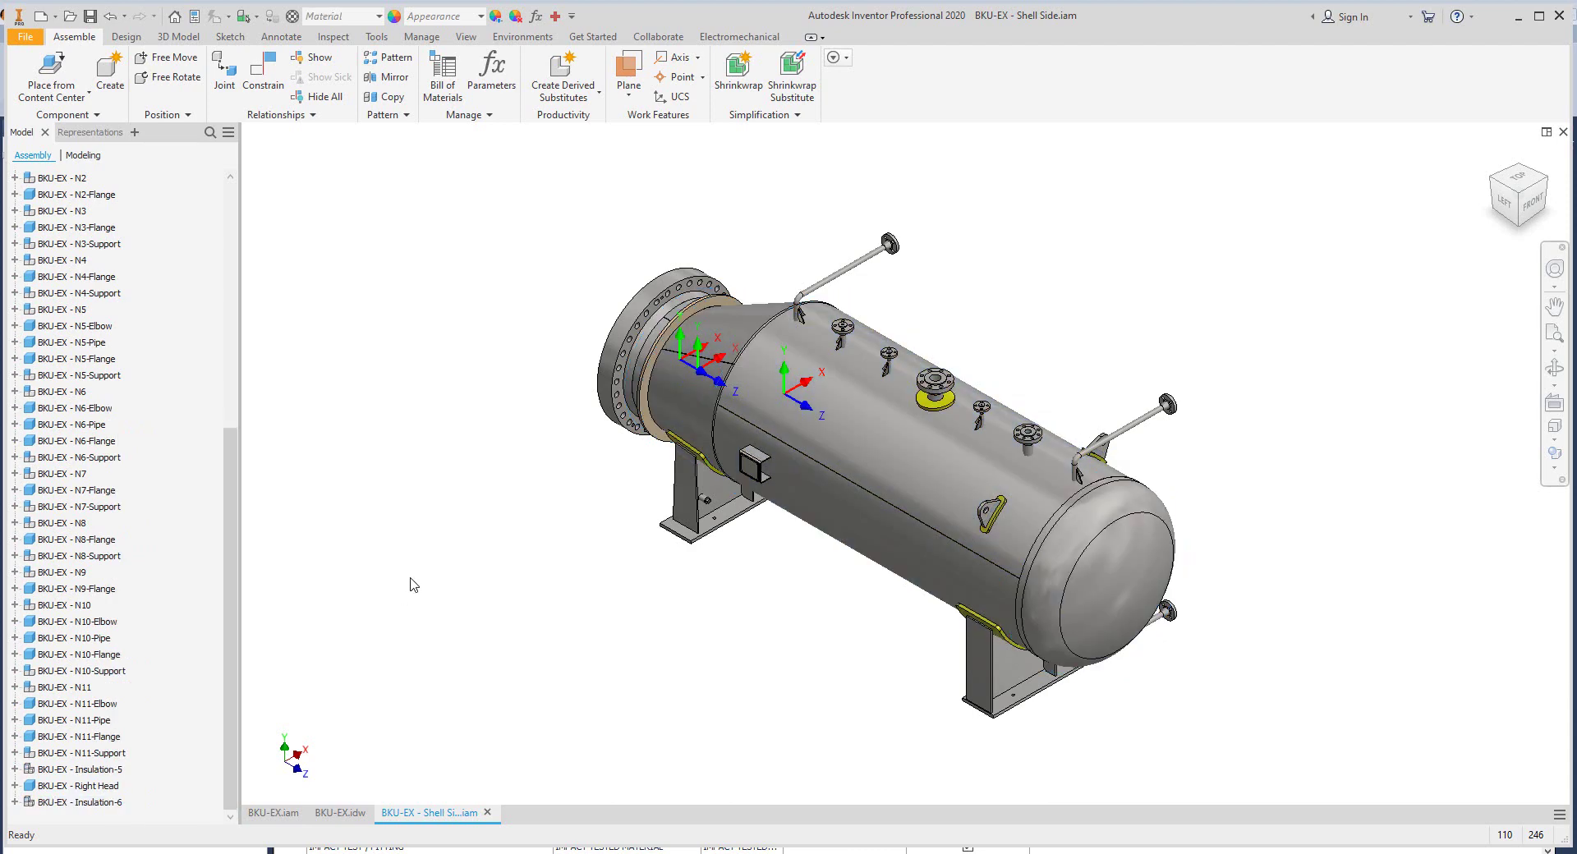
{"action": "left_click", "coordinate": [340, 812]}
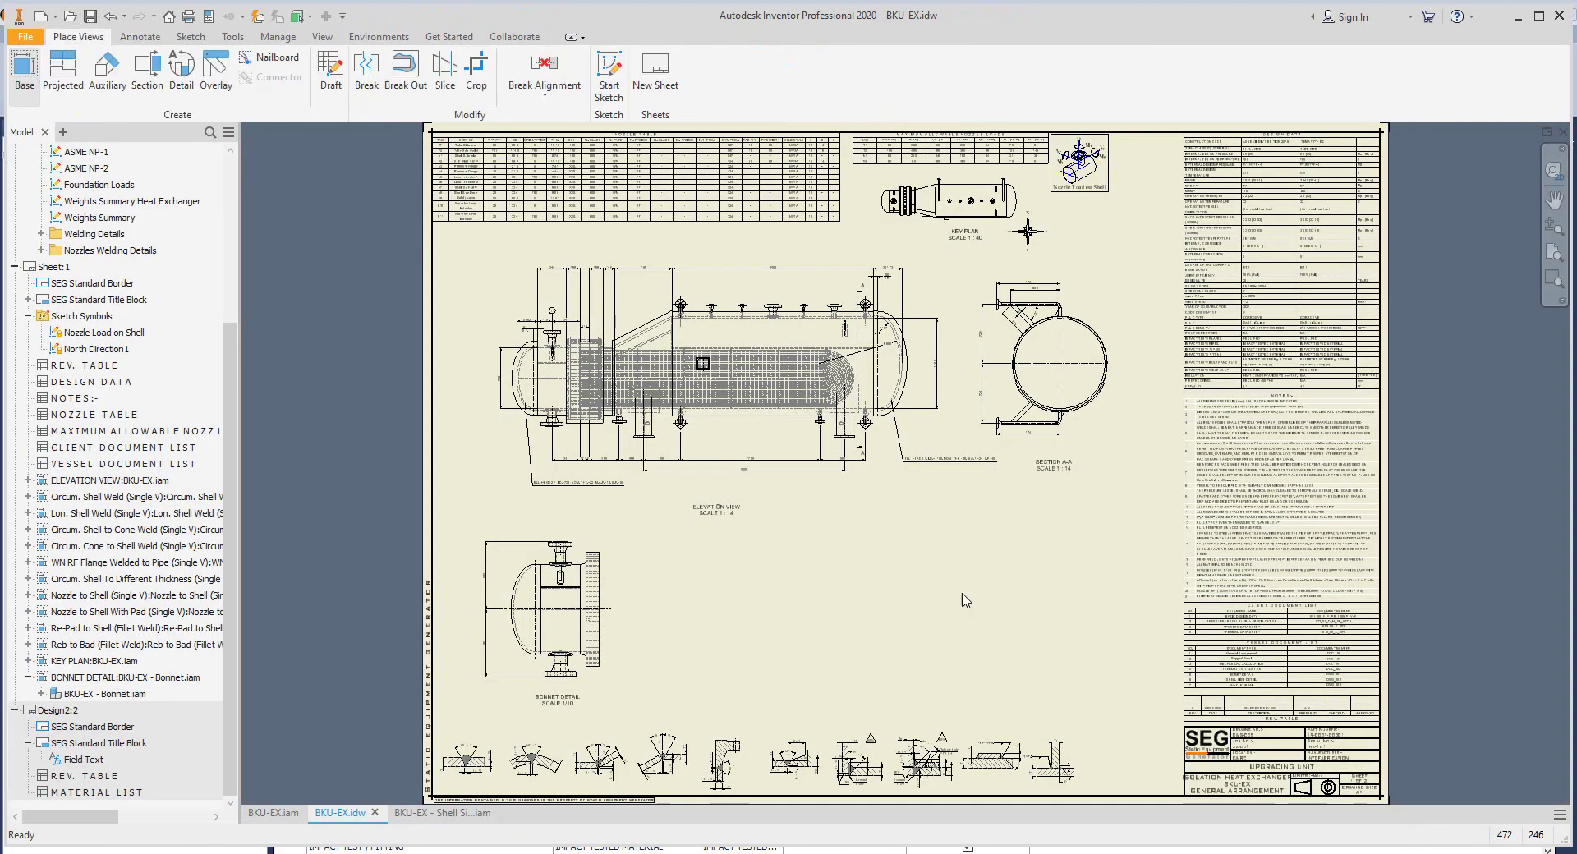
{"action": "right_click_drag", "start_coordinate": [964, 599], "coordinate": [998, 526]}
{"action": "left_click", "coordinate": [1061, 632]}
{"action": "double_click", "coordinate": [486, 326]}
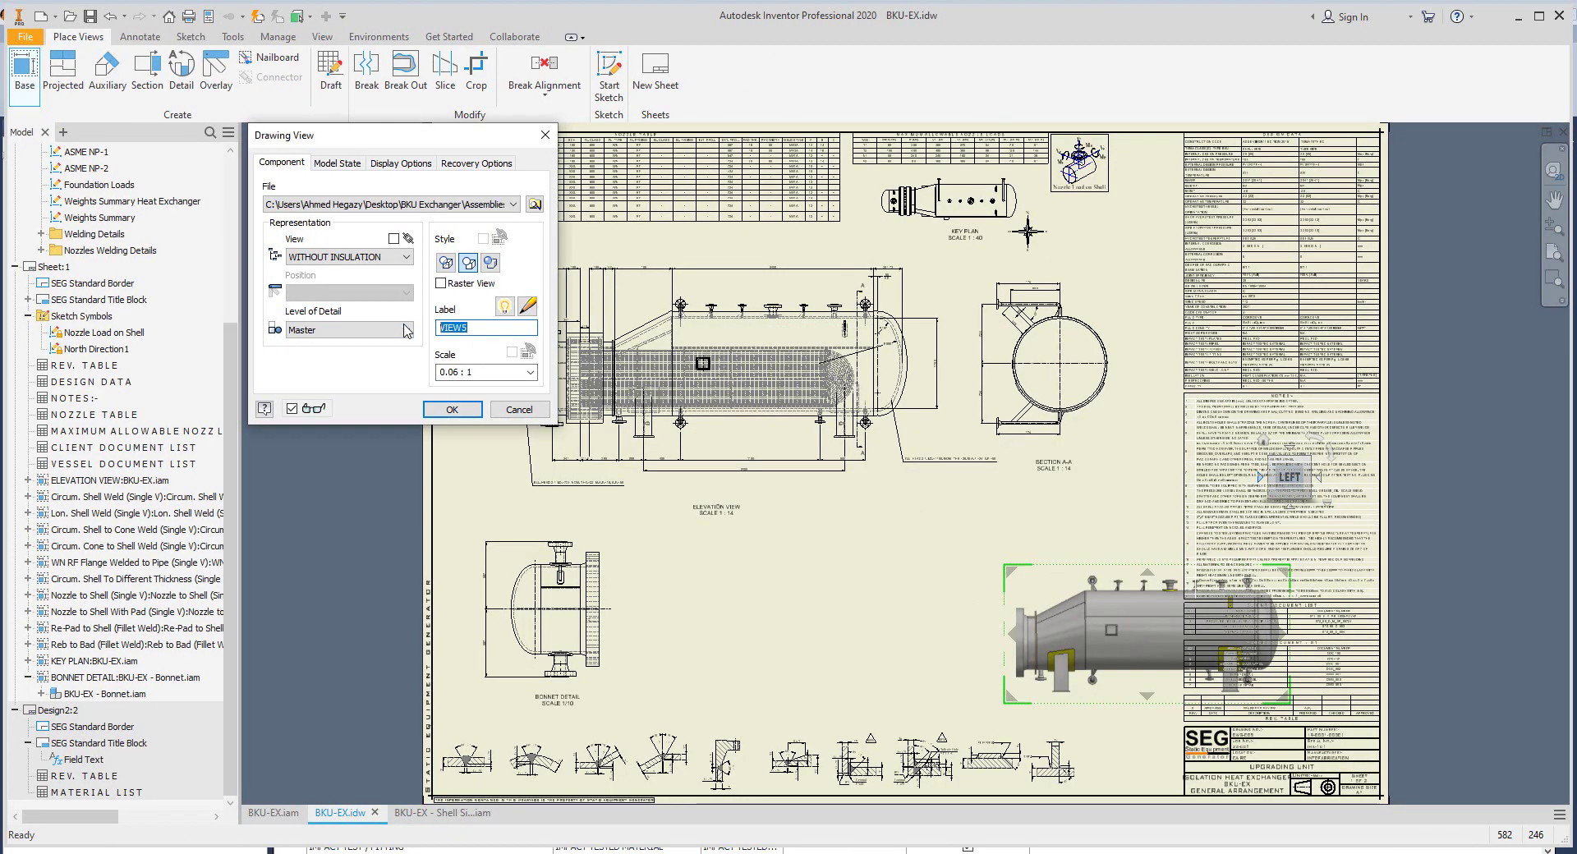
{"action": "type", "text": "SHELL SIDE"}
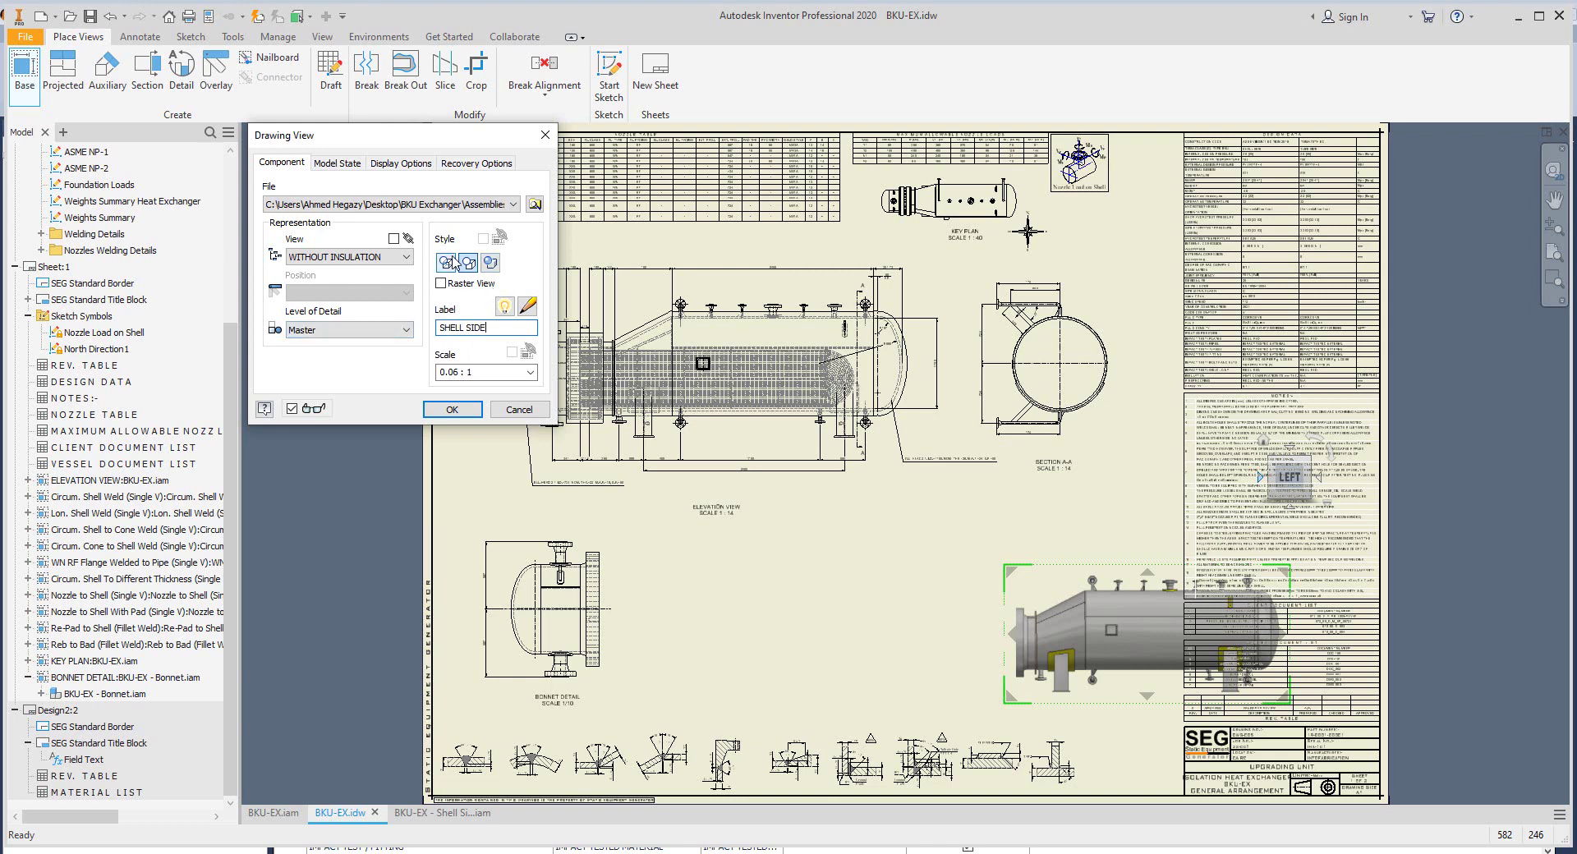
{"action": "left_click", "coordinate": [453, 409]}
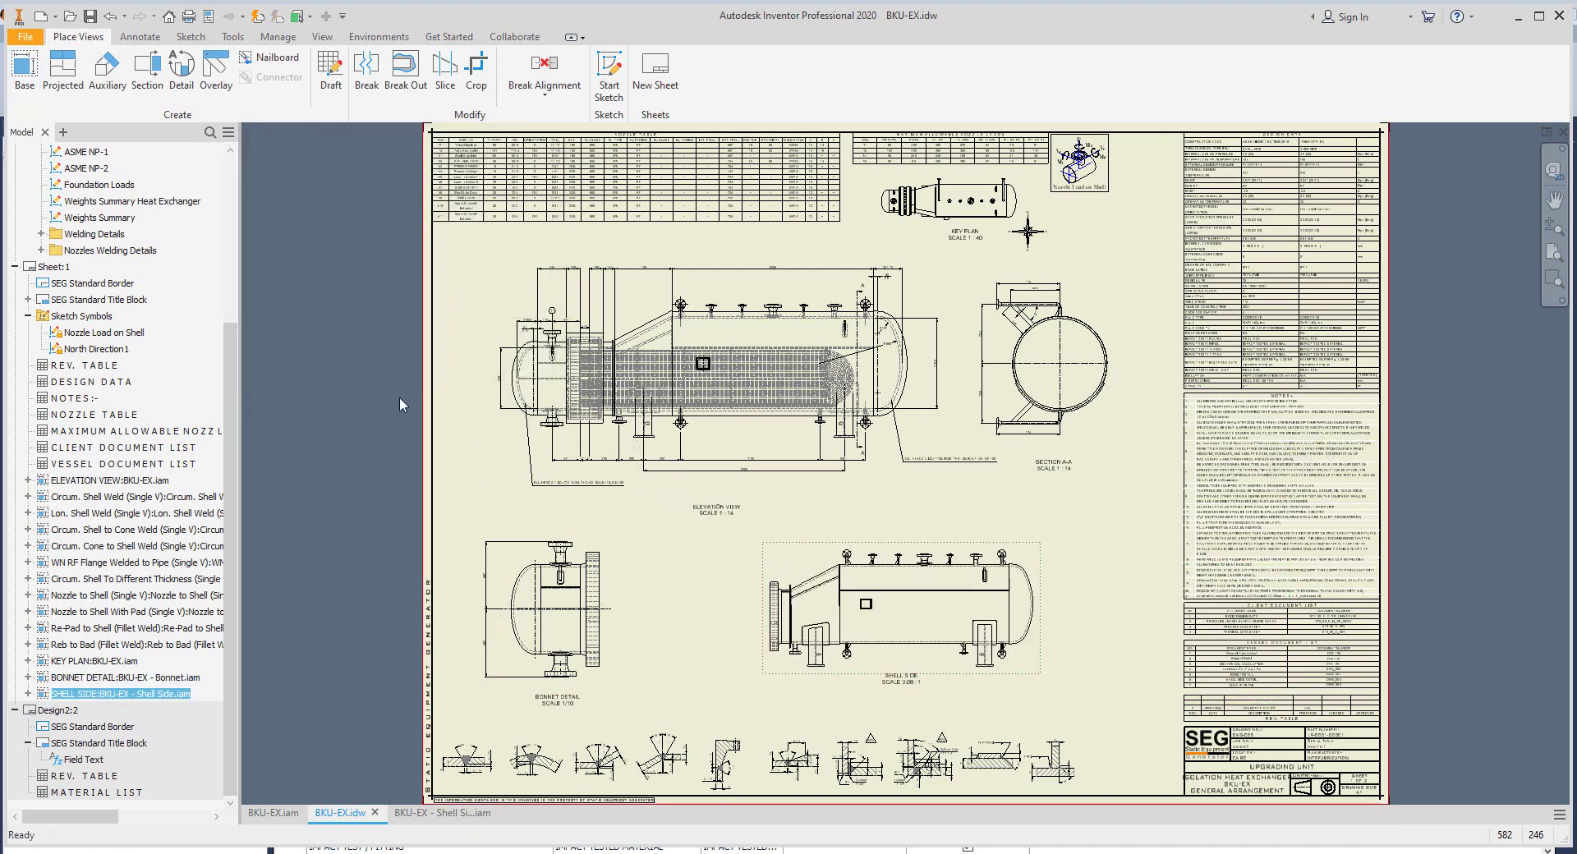
{"action": "double_click", "coordinate": [809, 570]}
{"action": "type", "text": "1/10"}
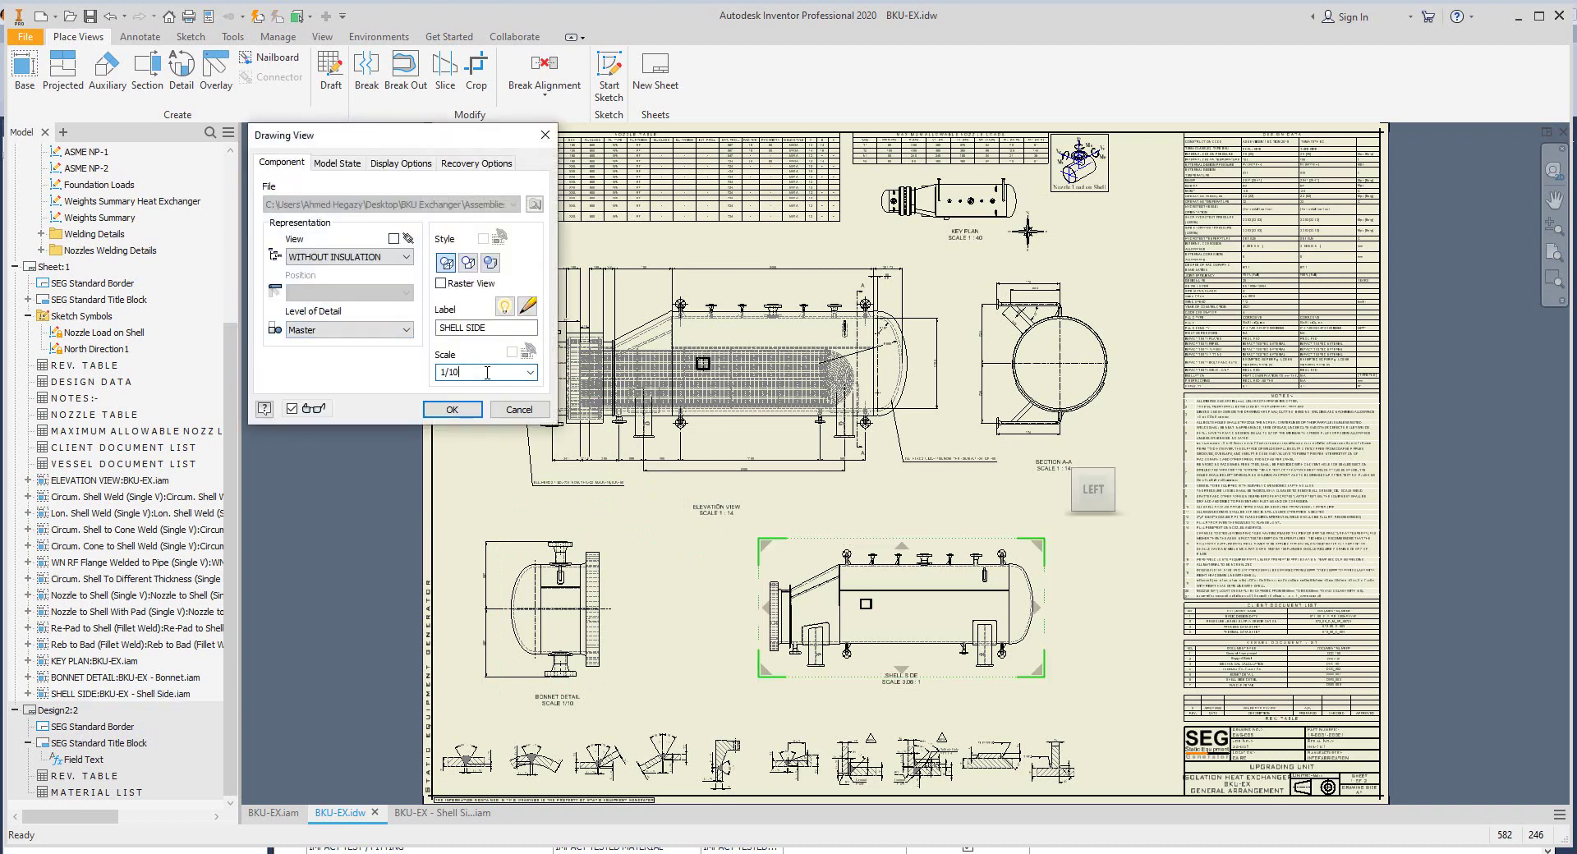
{"action": "key", "text": "Return"}
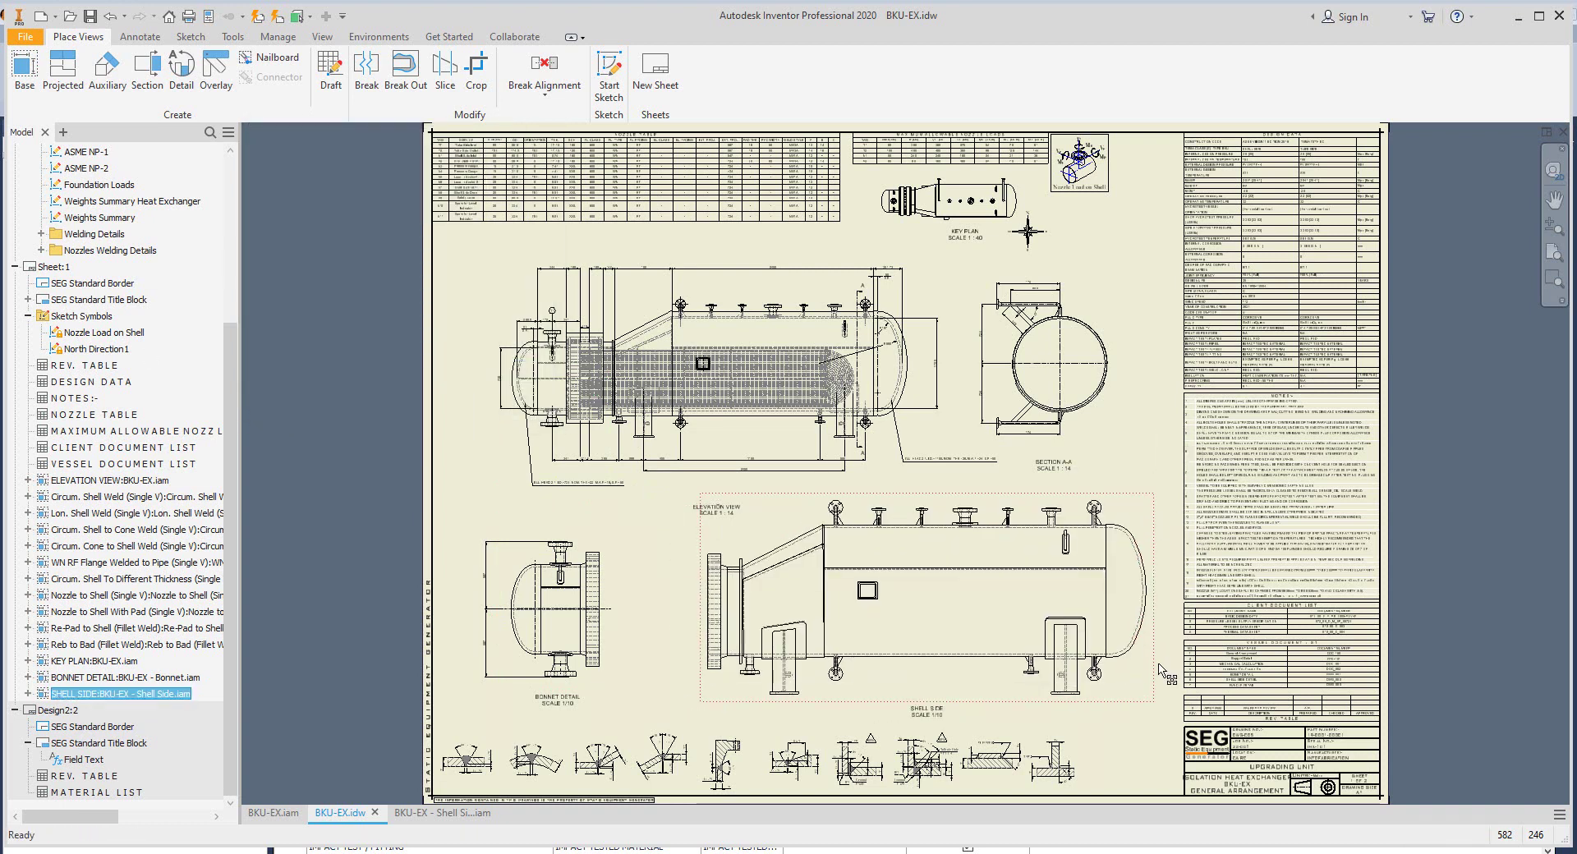
Step: Reorient BONNET DETAIL to show the bonnet from the BACK
{"action": "double_click", "coordinate": [611, 555]}
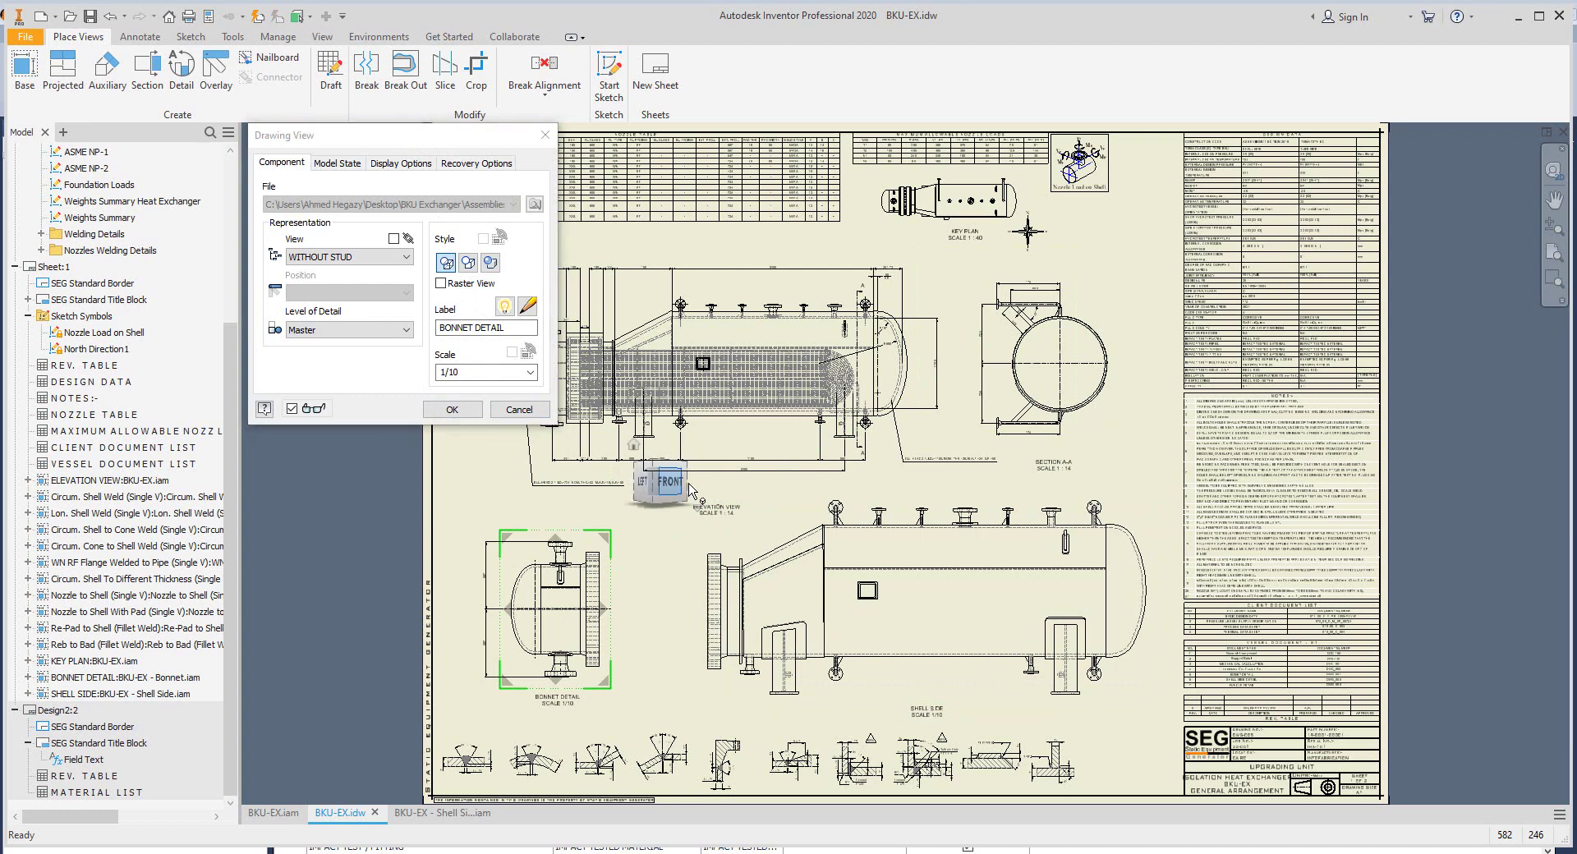
{"action": "left_click", "coordinate": [679, 496]}
{"action": "left_click", "coordinate": [689, 482]}
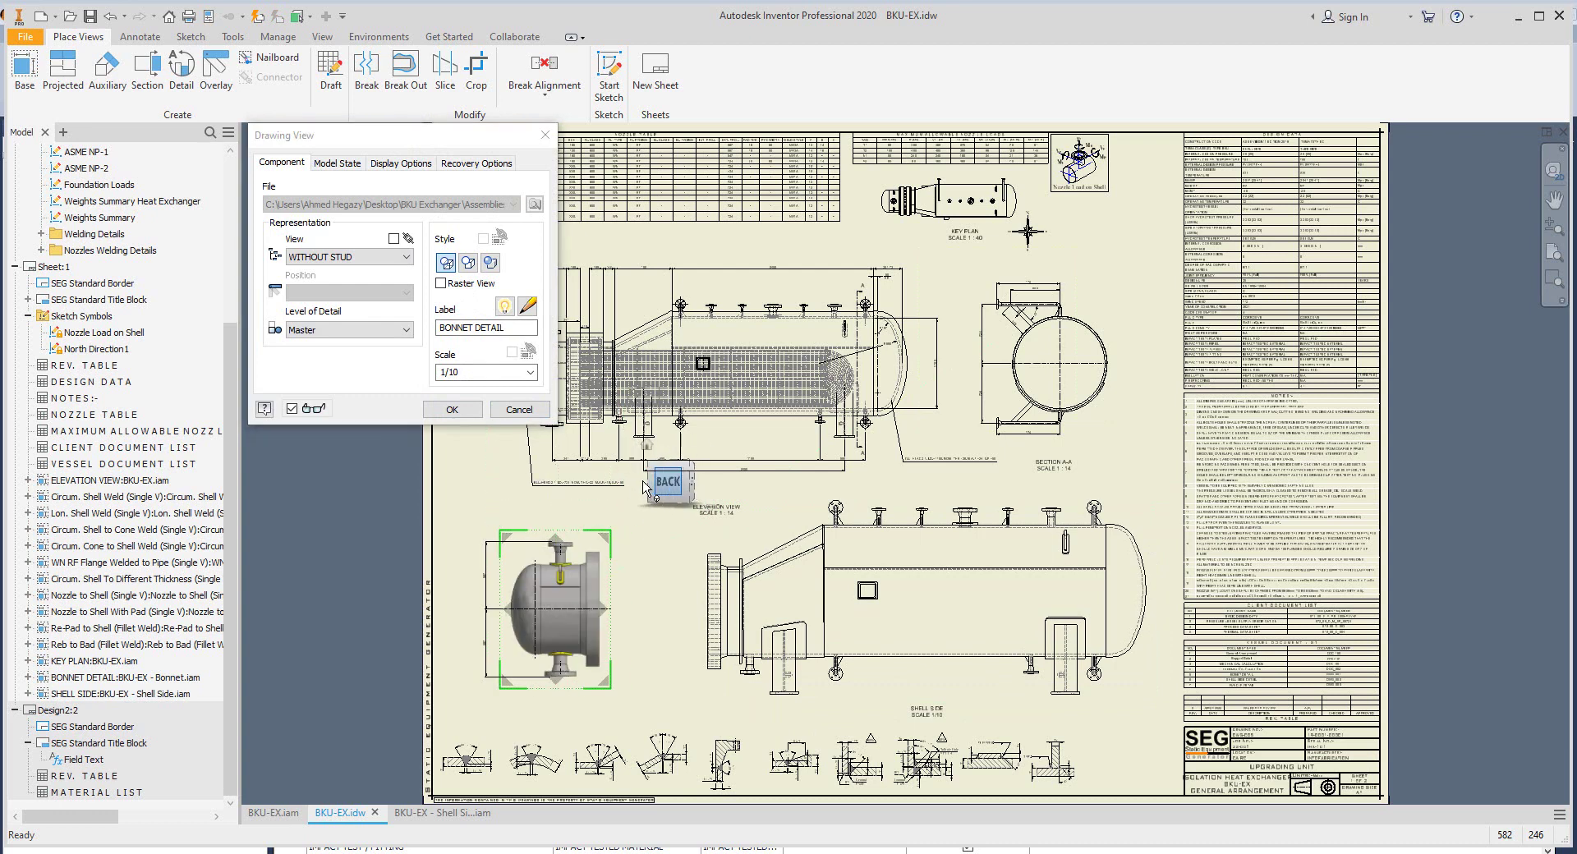
{"action": "left_click", "coordinate": [688, 481]}
{"action": "left_click", "coordinate": [451, 409]}
Step: Turn the SHELL SIDE view to an end-on orientation
{"action": "double_click", "coordinate": [121, 694]}
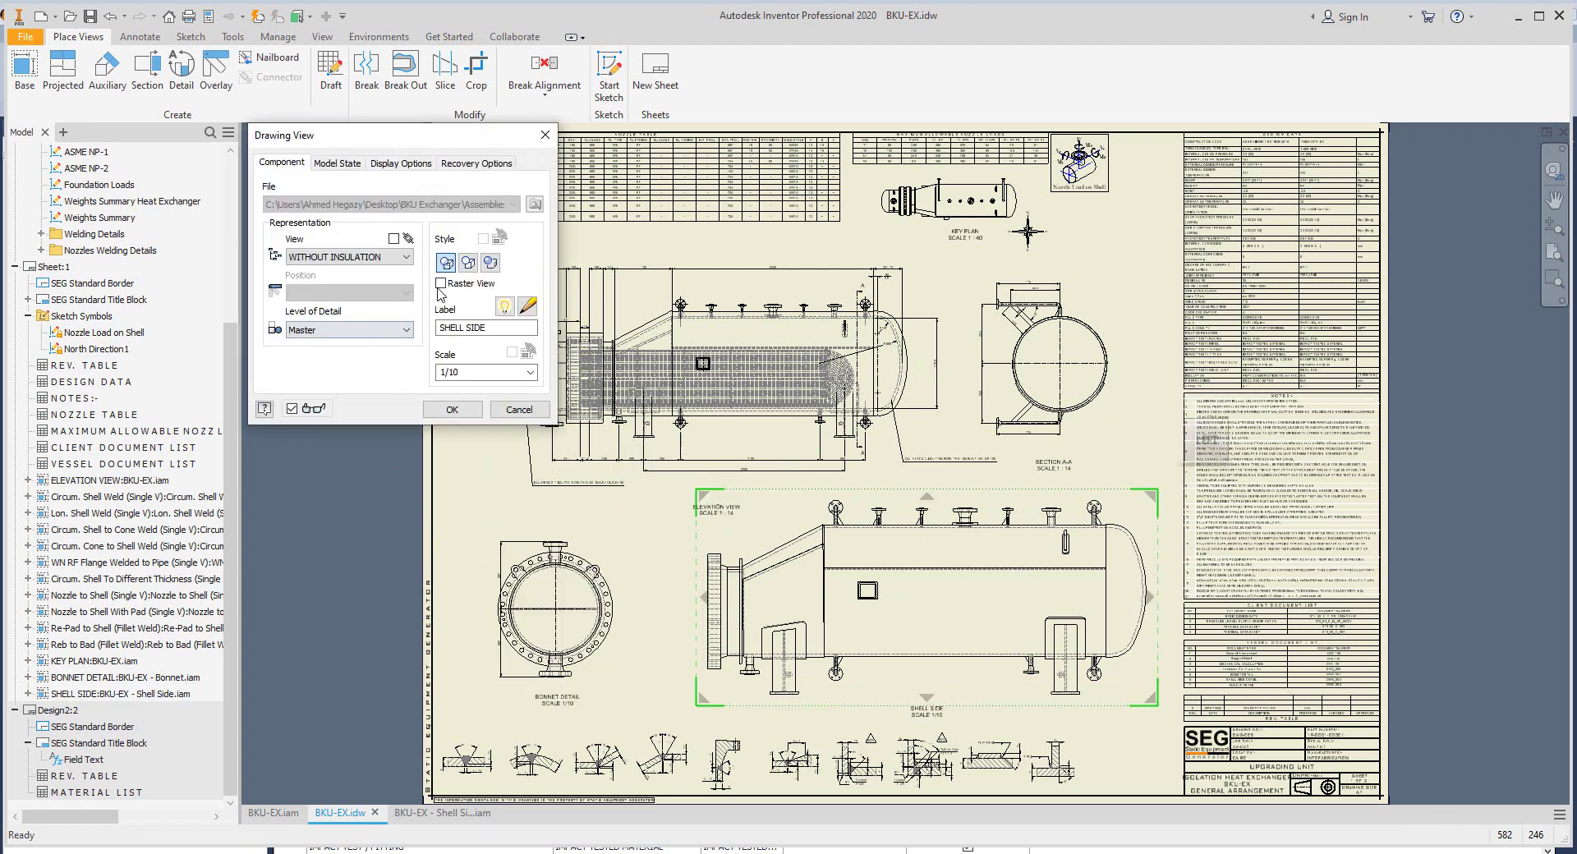
{"action": "left_click", "coordinate": [1205, 444]}
{"action": "key", "text": "Return"}
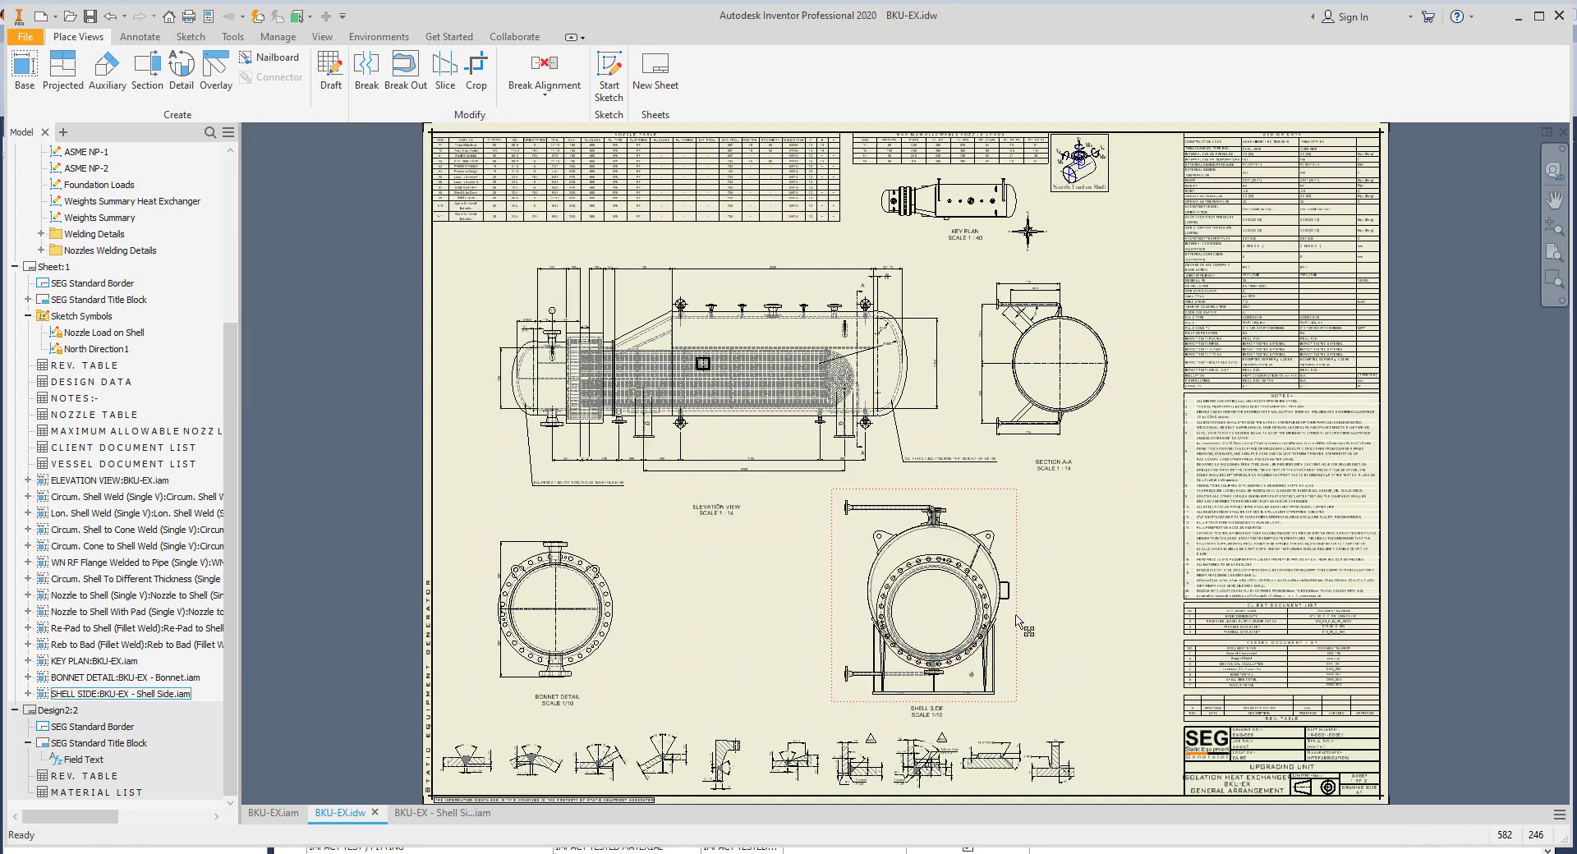
{"action": "middle_click_drag", "start_coordinate": [781, 551], "coordinate": [763, 536]}
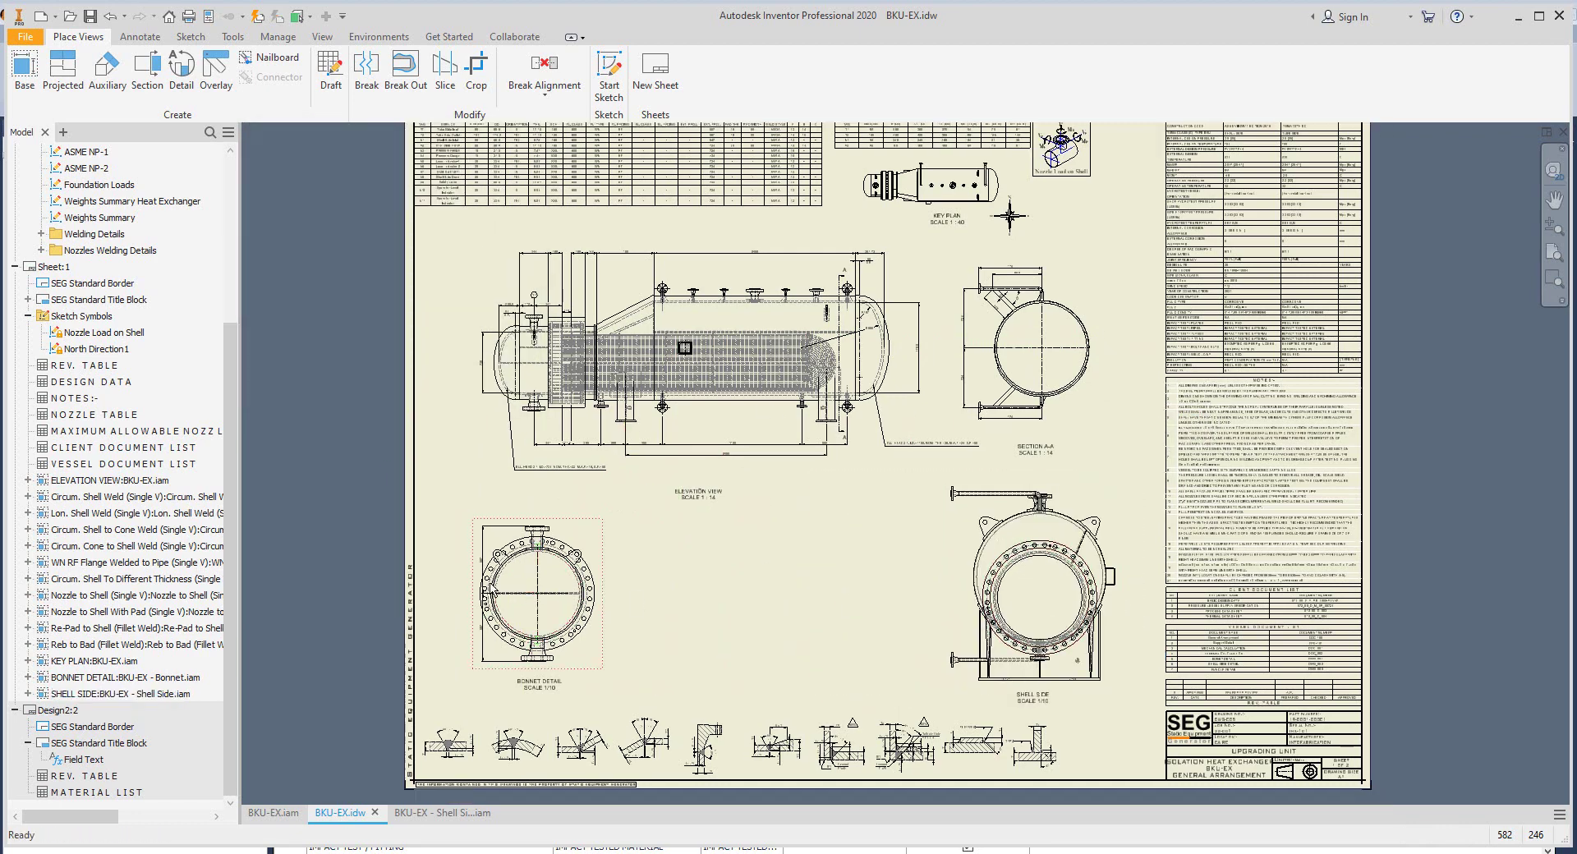
Step: Place center marks on the bonnet detail's lug holes with the Center Mark tool
{"action": "scroll", "coordinate": [494, 588], "scroll_direction": "up", "scroll_amount": 3}
{"action": "right_click", "coordinate": [416, 600]}
{"action": "left_click", "coordinate": [423, 635]}
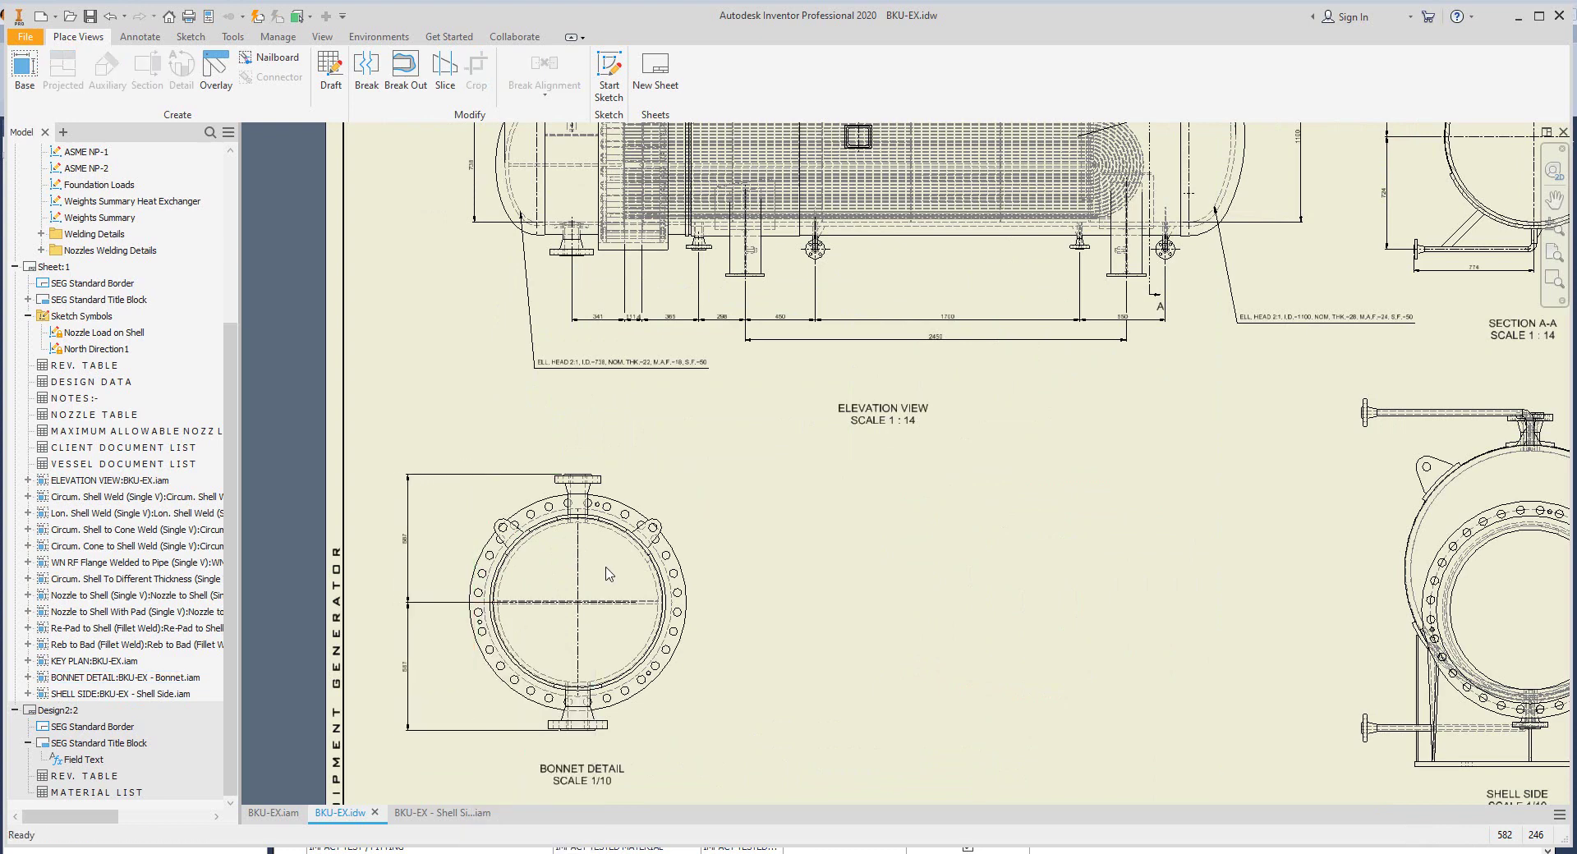
{"action": "scroll", "coordinate": [605, 574], "scroll_direction": "up", "scroll_amount": 3}
{"action": "left_click", "coordinate": [139, 36]}
{"action": "scroll", "coordinate": [697, 499], "scroll_direction": "up", "scroll_amount": 2}
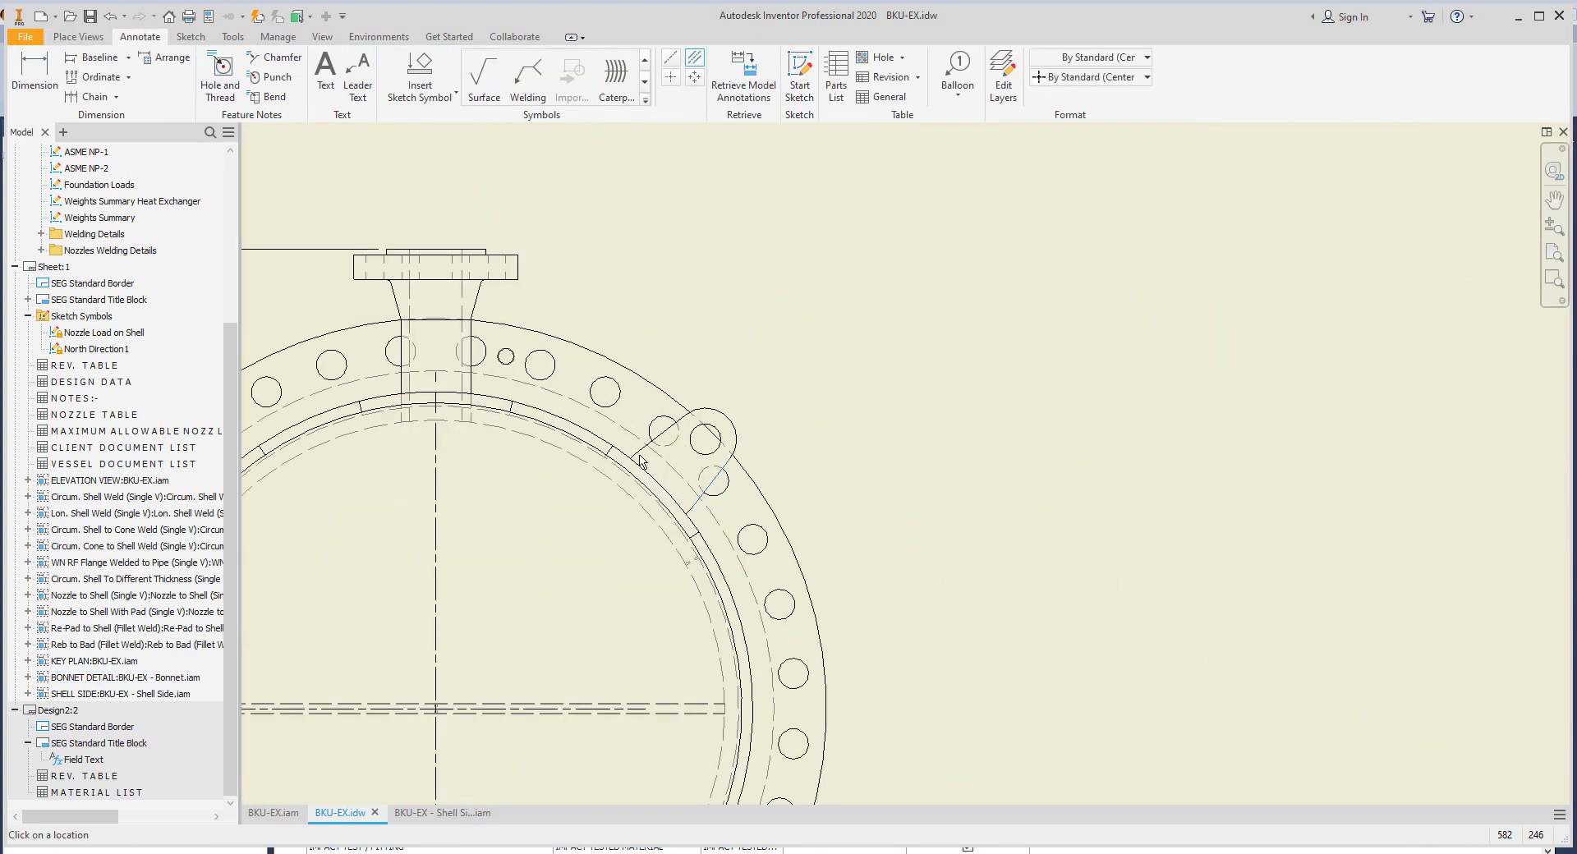
{"action": "left_click", "coordinate": [722, 462]}
{"action": "scroll", "coordinate": [581, 361], "scroll_direction": "down", "scroll_amount": 3}
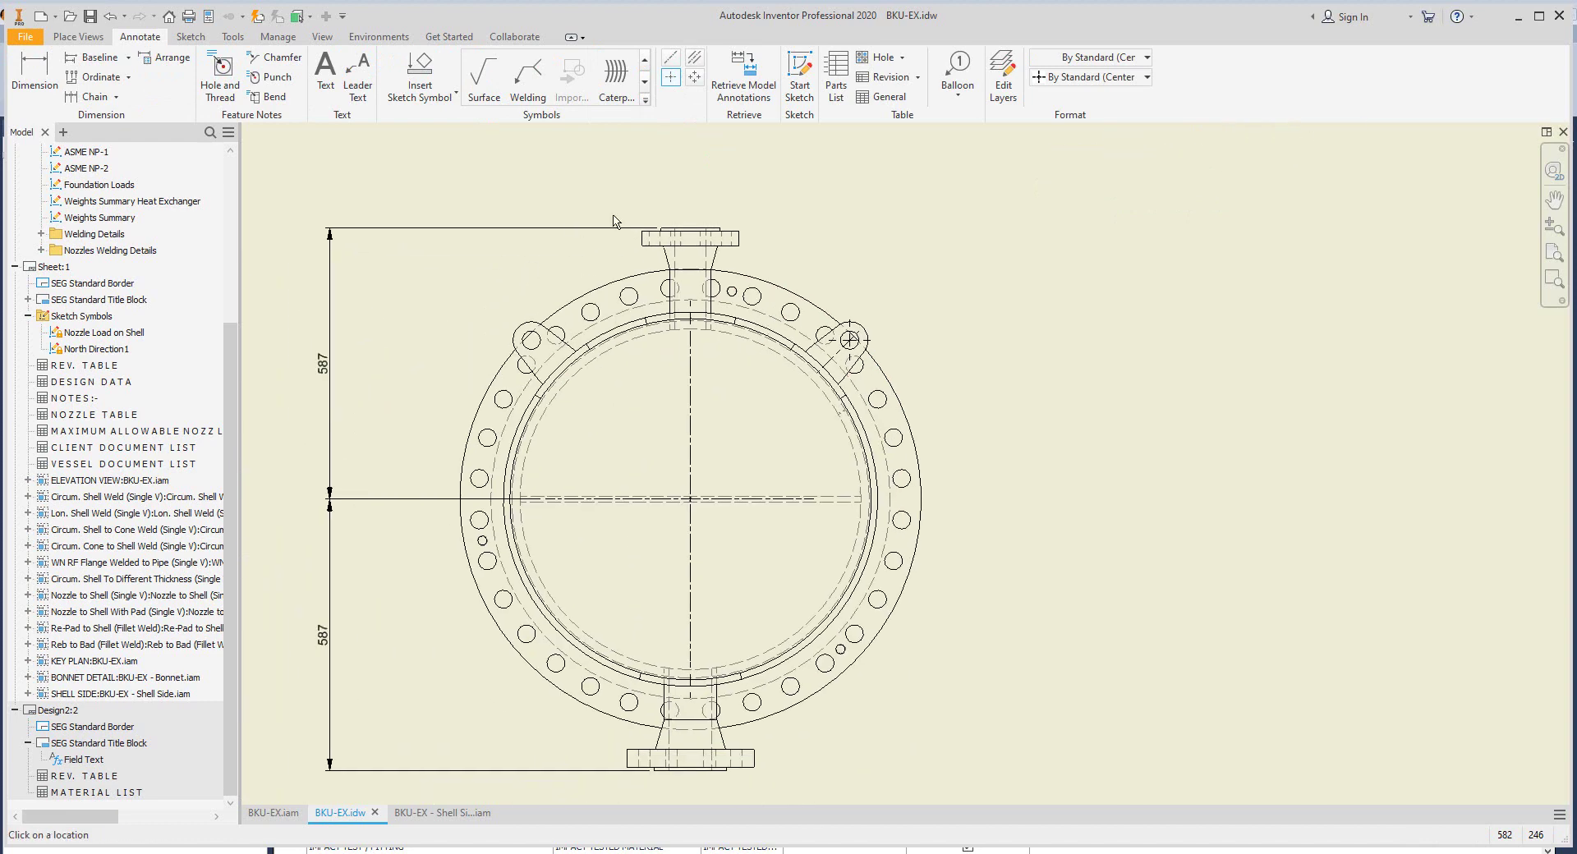
{"action": "key", "text": "Escape"}
{"action": "scroll", "coordinate": [515, 366], "scroll_direction": "up", "scroll_amount": 2}
Step: Align the left lug center mark to the lug edge and fit the right mark to its hole
{"action": "right_click", "coordinate": [514, 361]}
{"action": "mouse_move", "coordinate": [574, 445]}
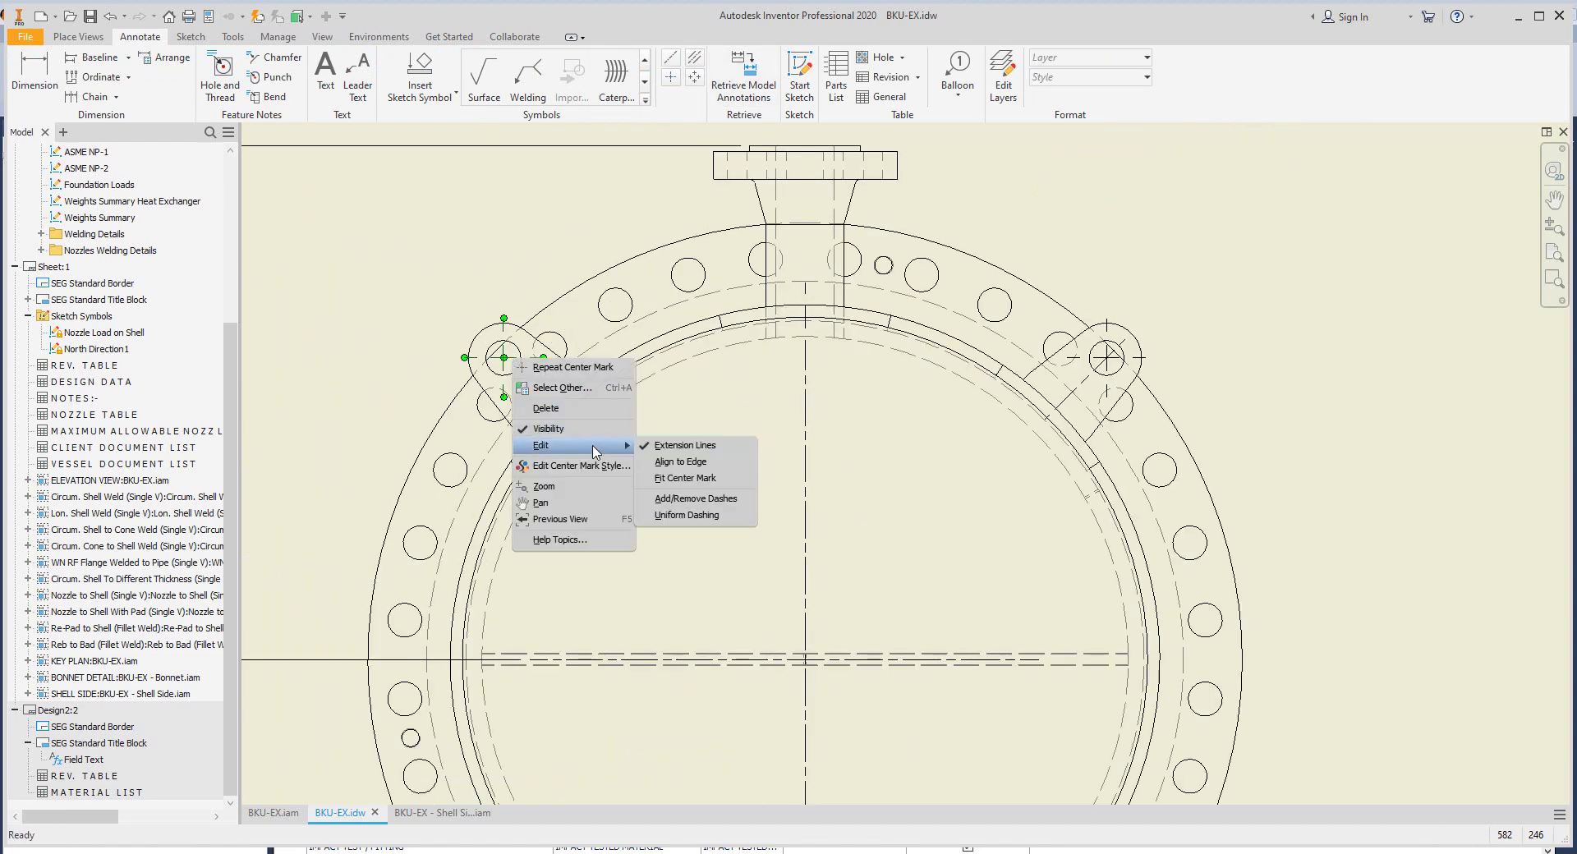
{"action": "left_click", "coordinate": [680, 461]}
{"action": "scroll", "coordinate": [577, 380], "scroll_direction": "up", "scroll_amount": 4}
{"action": "left_click", "coordinate": [578, 380]}
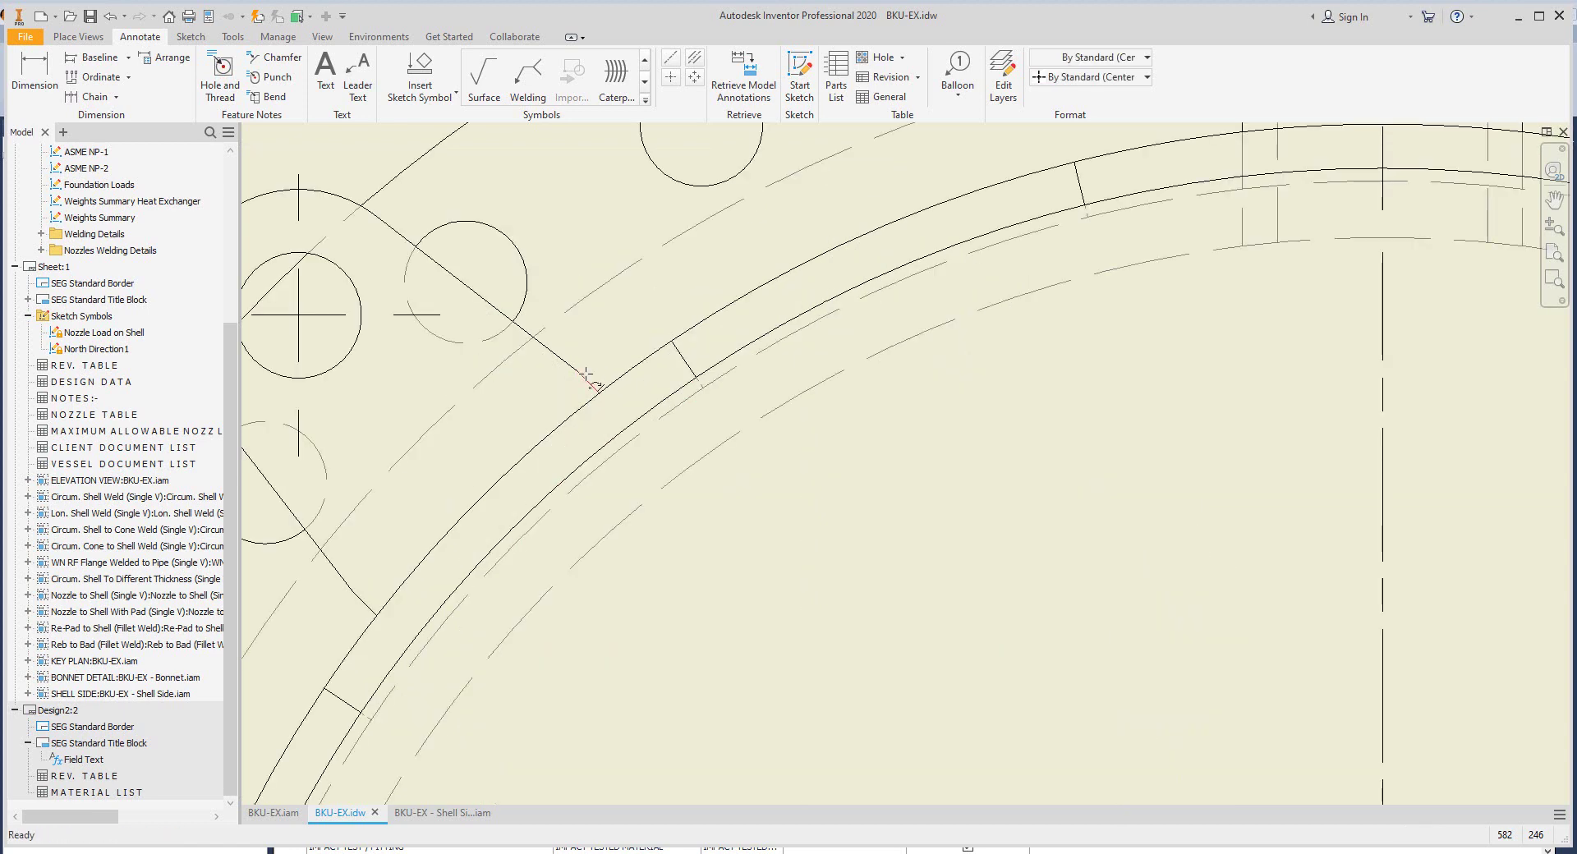
{"action": "scroll", "coordinate": [578, 380], "scroll_direction": "down", "scroll_amount": 3}
{"action": "scroll", "coordinate": [1158, 353], "scroll_direction": "up", "scroll_amount": 3}
{"action": "right_click", "coordinate": [1148, 353]}
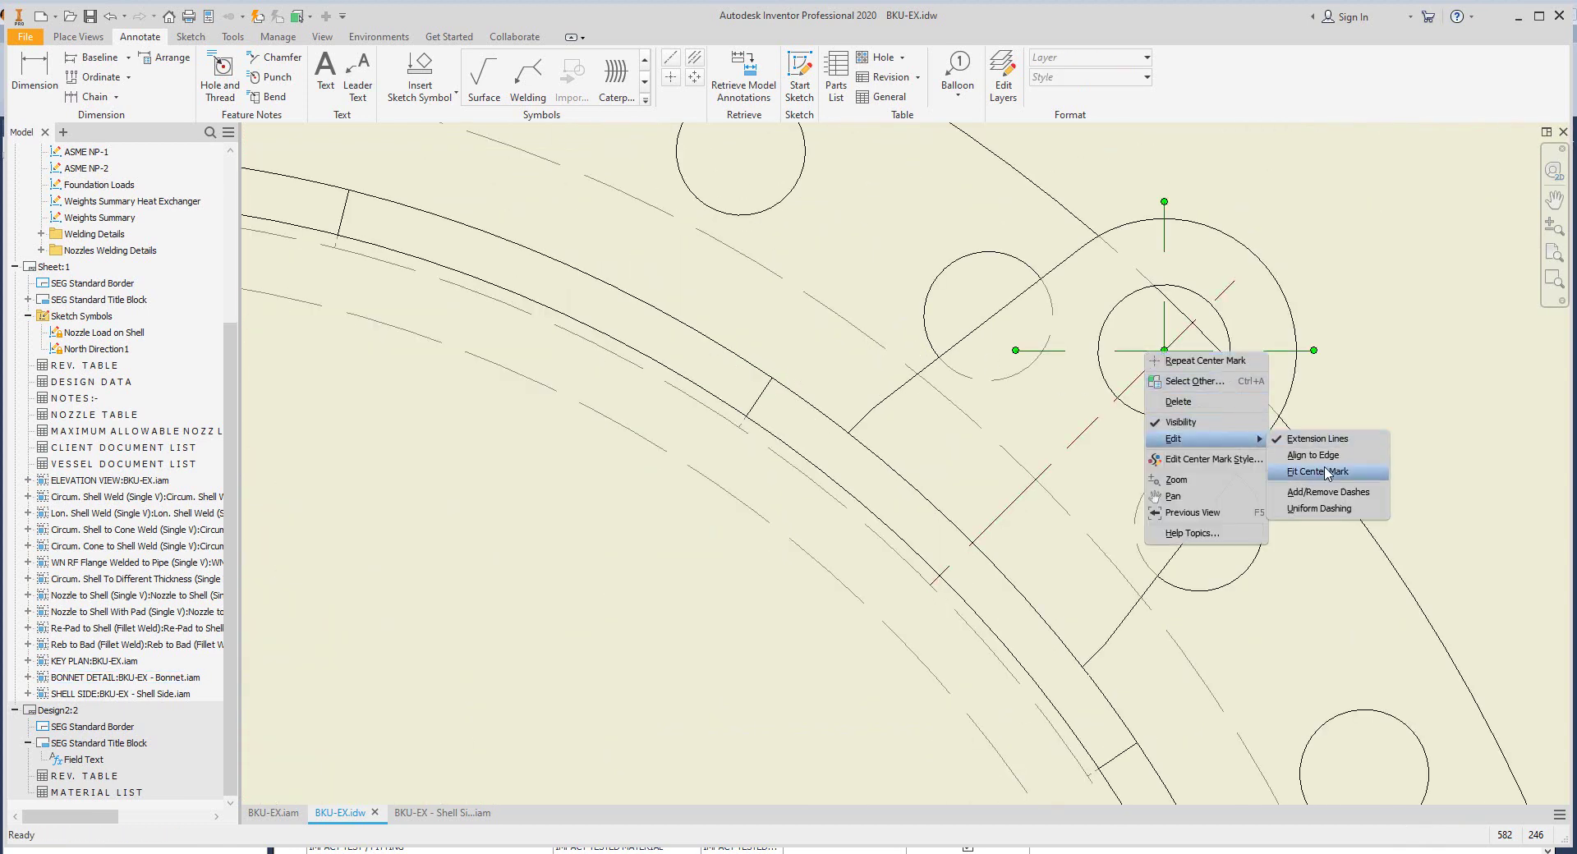
{"action": "left_click", "coordinate": [1314, 474]}
{"action": "scroll", "coordinate": [965, 378], "scroll_direction": "down", "scroll_amount": 2}
{"action": "scroll", "coordinate": [965, 377], "scroll_direction": "down", "scroll_amount": 3}
{"action": "scroll", "coordinate": [965, 377], "scroll_direction": "down", "scroll_amount": 3}
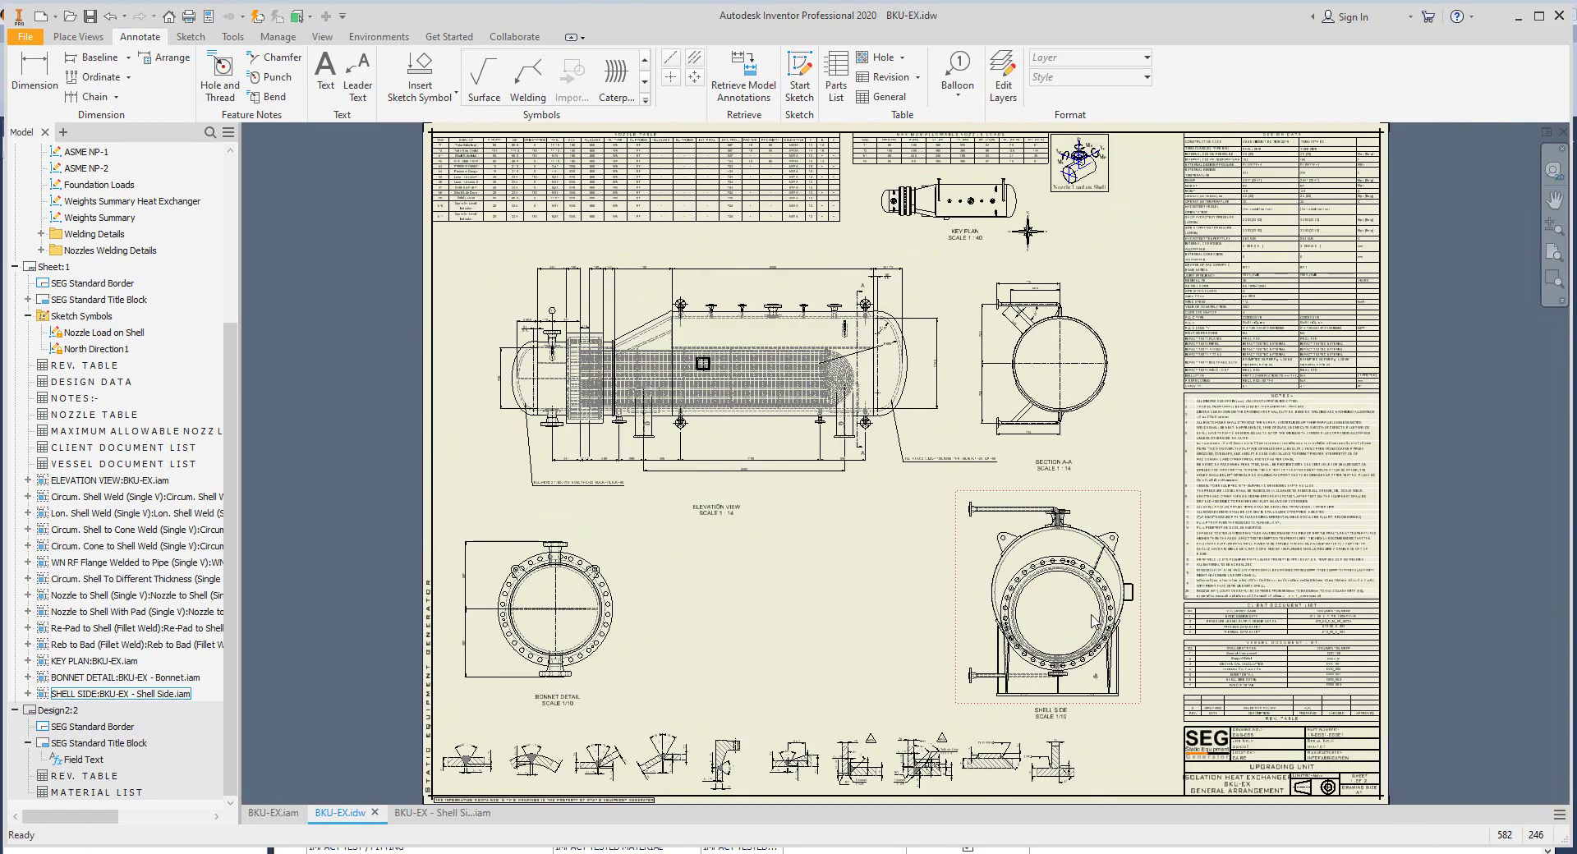
Step: Place a center mark on the right lug hole of the shell side view
{"action": "left_click", "coordinate": [671, 76]}
{"action": "scroll", "coordinate": [1088, 520], "scroll_direction": "up", "scroll_amount": 5}
{"action": "scroll", "coordinate": [1087, 521], "scroll_direction": "down", "scroll_amount": 3}
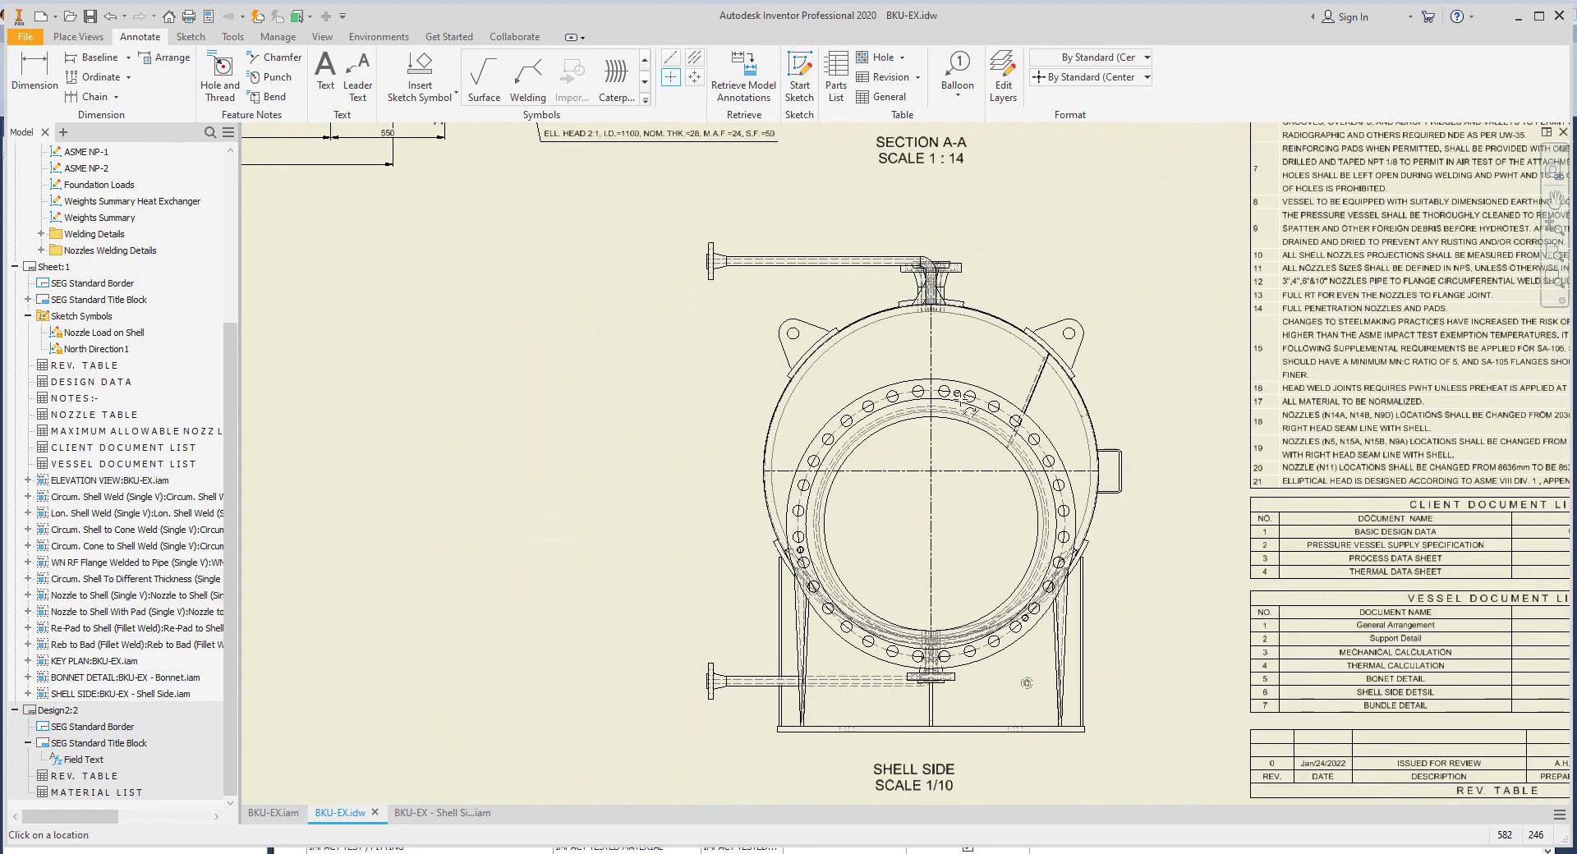
{"action": "key", "text": "d"}
{"action": "left_click", "coordinate": [830, 470]}
{"action": "left_click", "coordinate": [822, 729]}
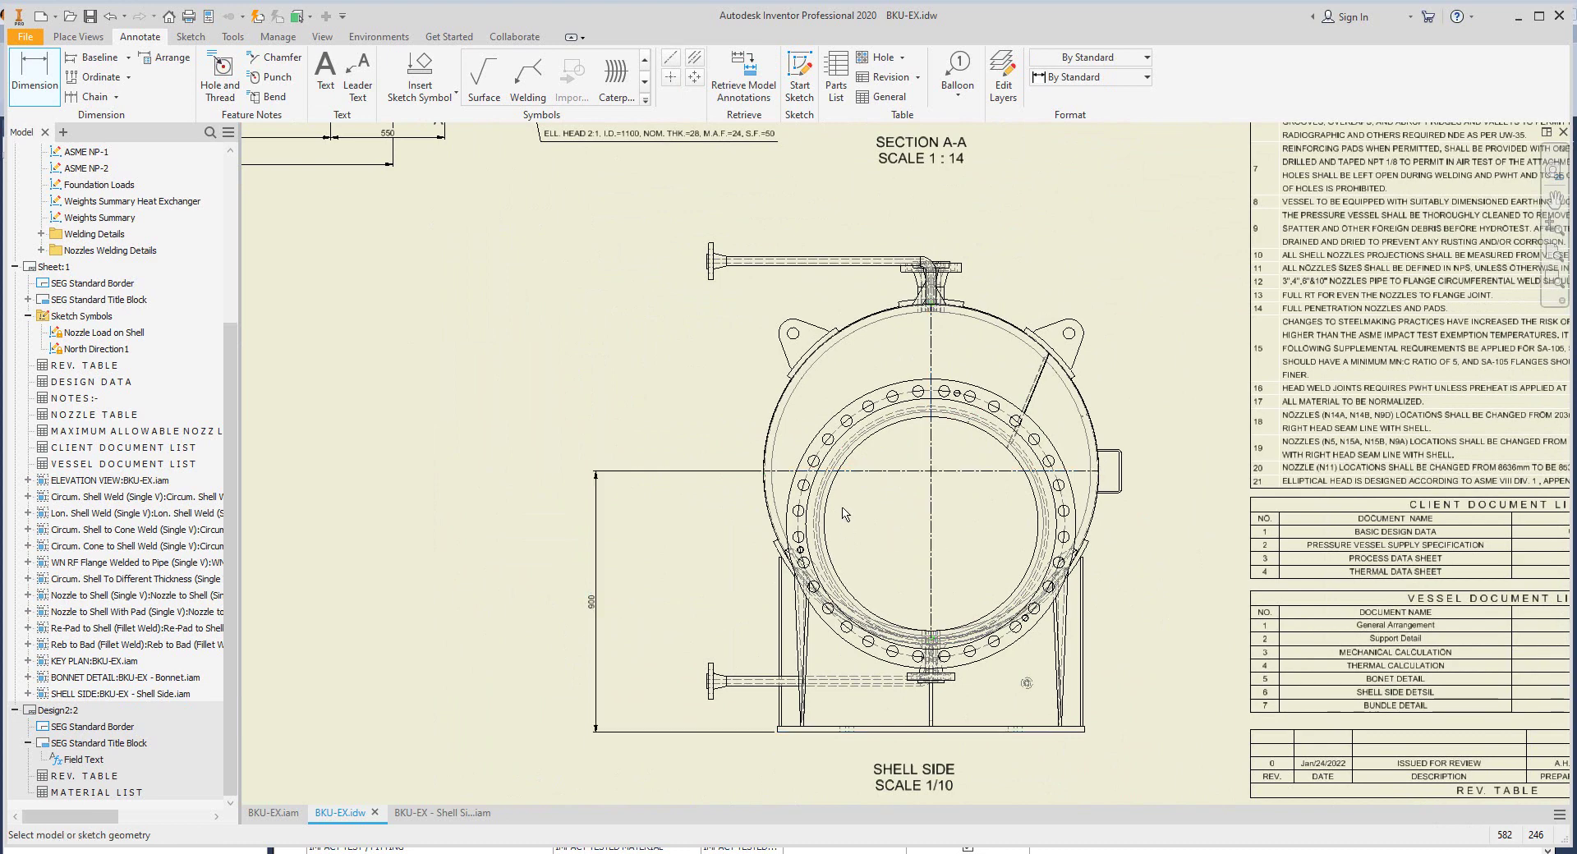
{"action": "left_click", "coordinate": [671, 76]}
{"action": "scroll", "coordinate": [715, 339], "scroll_direction": "up", "scroll_amount": 5}
{"action": "scroll", "coordinate": [715, 339], "scroll_direction": "down", "scroll_amount": 3}
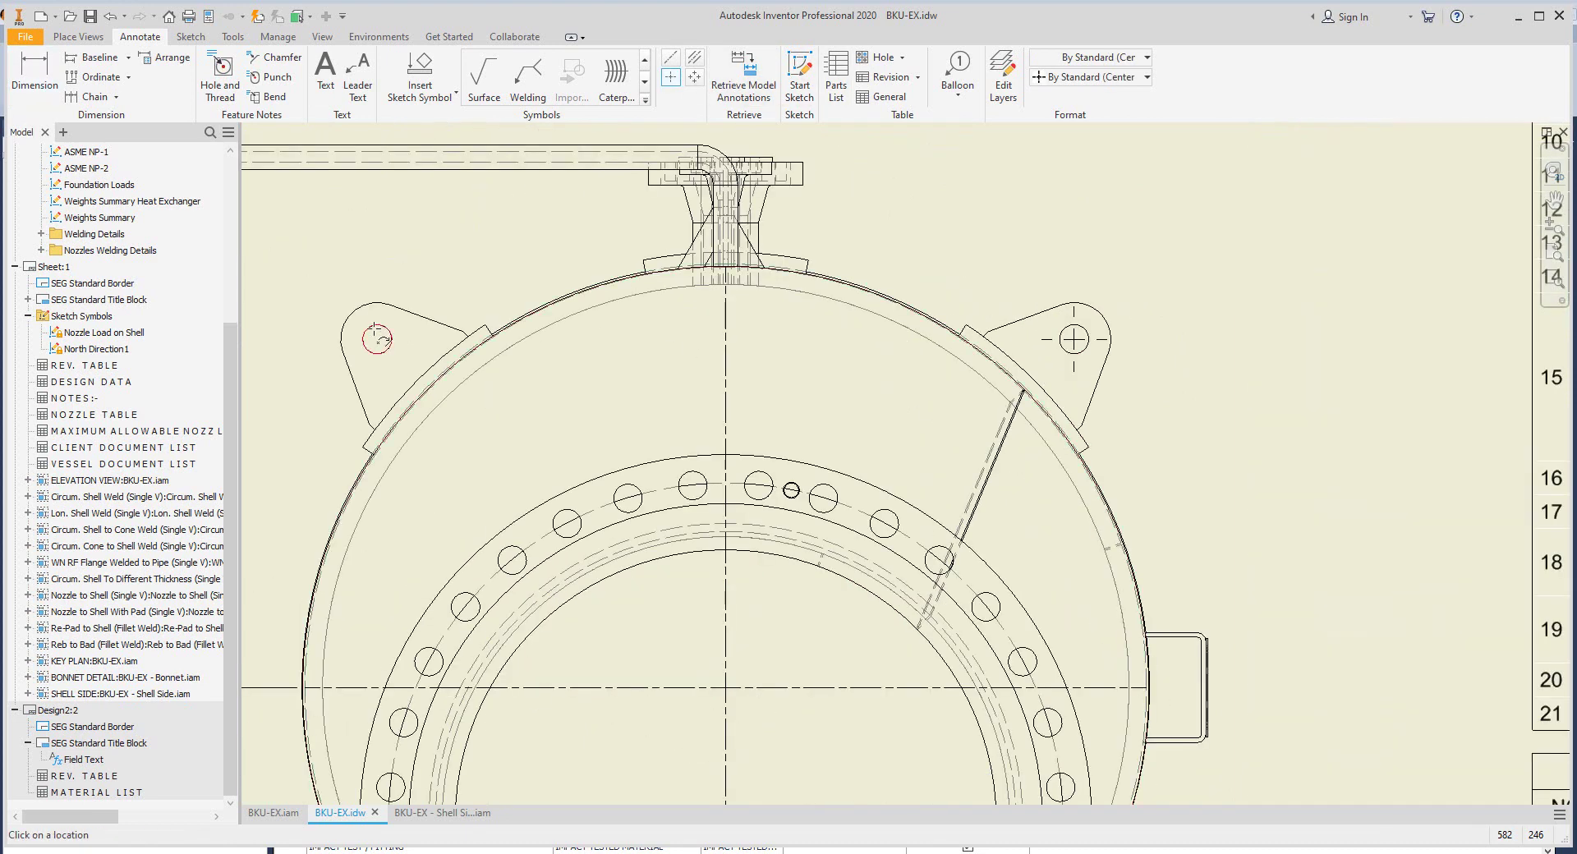
{"action": "left_click", "coordinate": [1075, 338]}
{"action": "right_click", "coordinate": [1074, 338]}
{"action": "key", "text": "Escape"}
Step: Align the right lug center mark to the lug edge, then edit the left lug mark
{"action": "right_click", "coordinate": [1077, 346]}
{"action": "mouse_move", "coordinate": [1102, 426]}
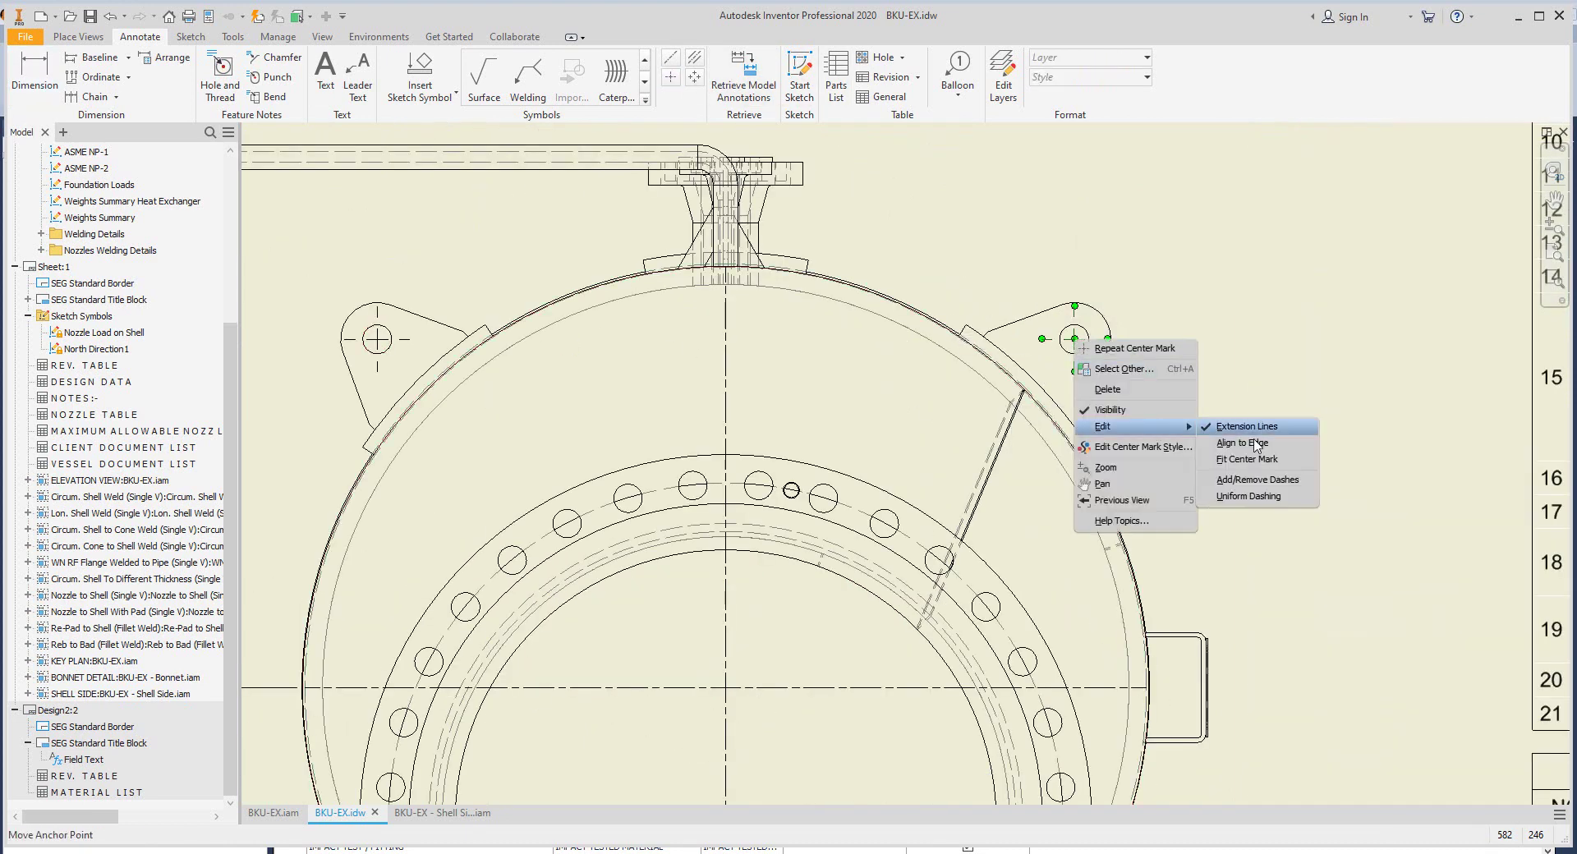
{"action": "left_click", "coordinate": [1257, 480]}
{"action": "scroll", "coordinate": [1144, 419], "scroll_direction": "up", "scroll_amount": 3}
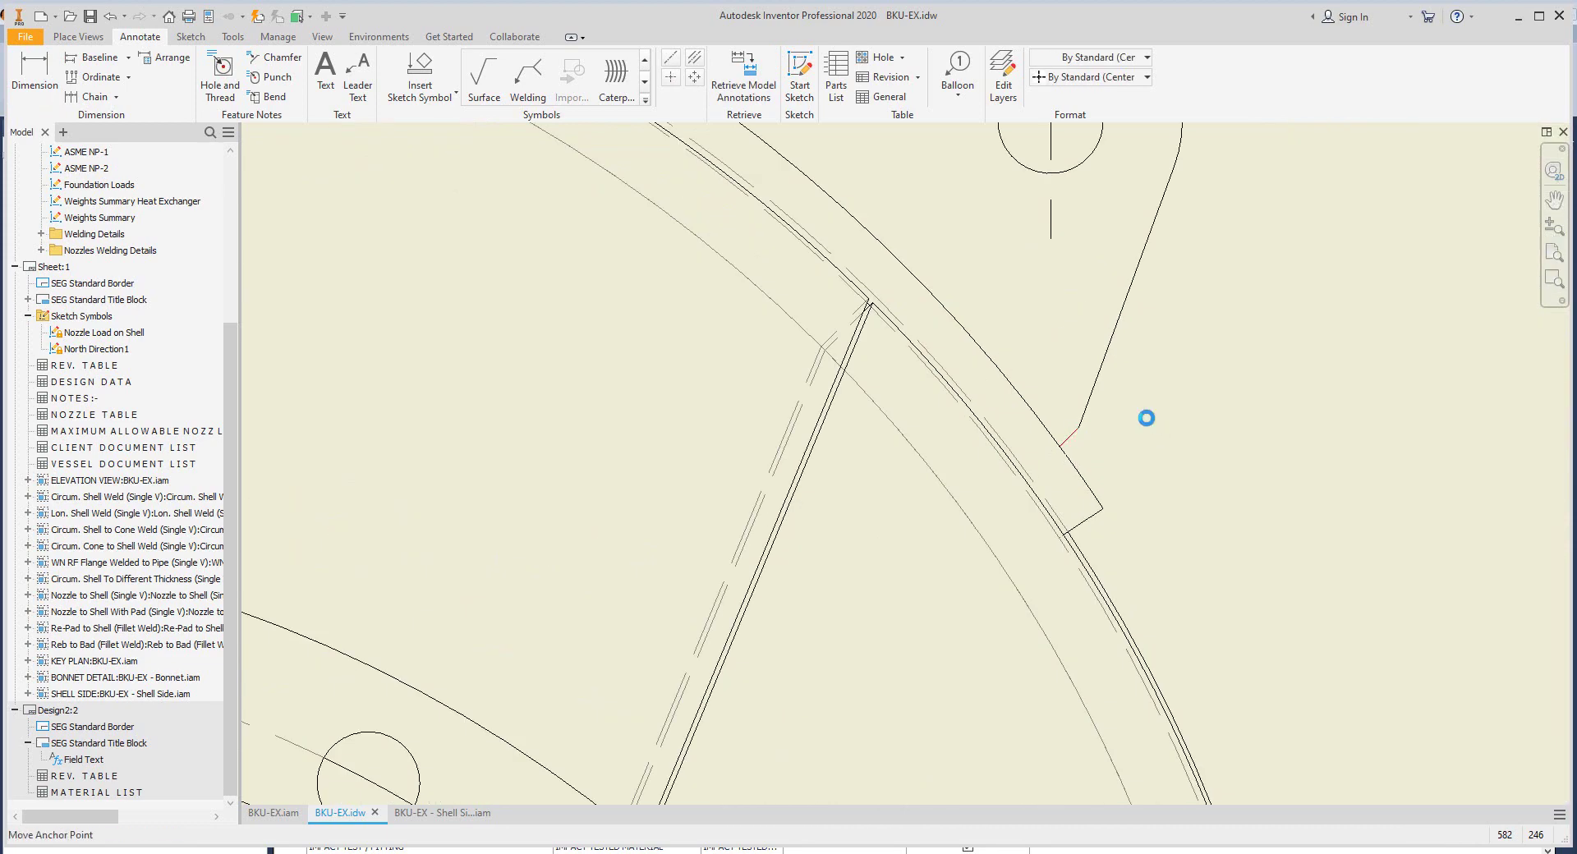
{"action": "scroll", "coordinate": [1144, 419], "scroll_direction": "down", "scroll_amount": 4}
{"action": "right_click", "coordinate": [472, 289]}
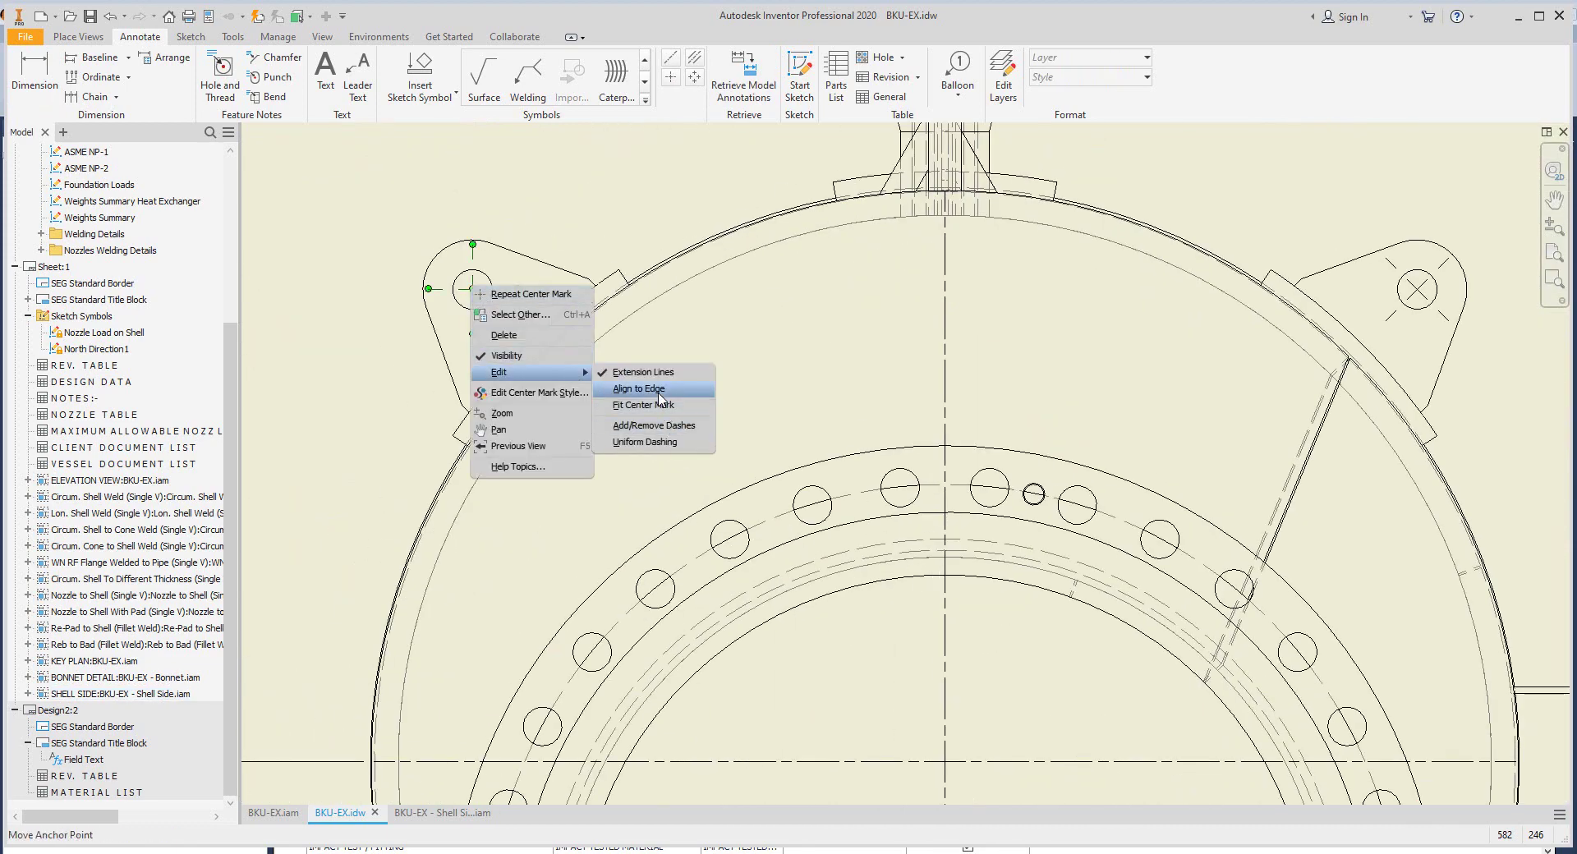
{"action": "scroll", "coordinate": [483, 400], "scroll_direction": "up", "scroll_amount": 5}
{"action": "scroll", "coordinate": [483, 400], "scroll_direction": "down", "scroll_amount": 10}
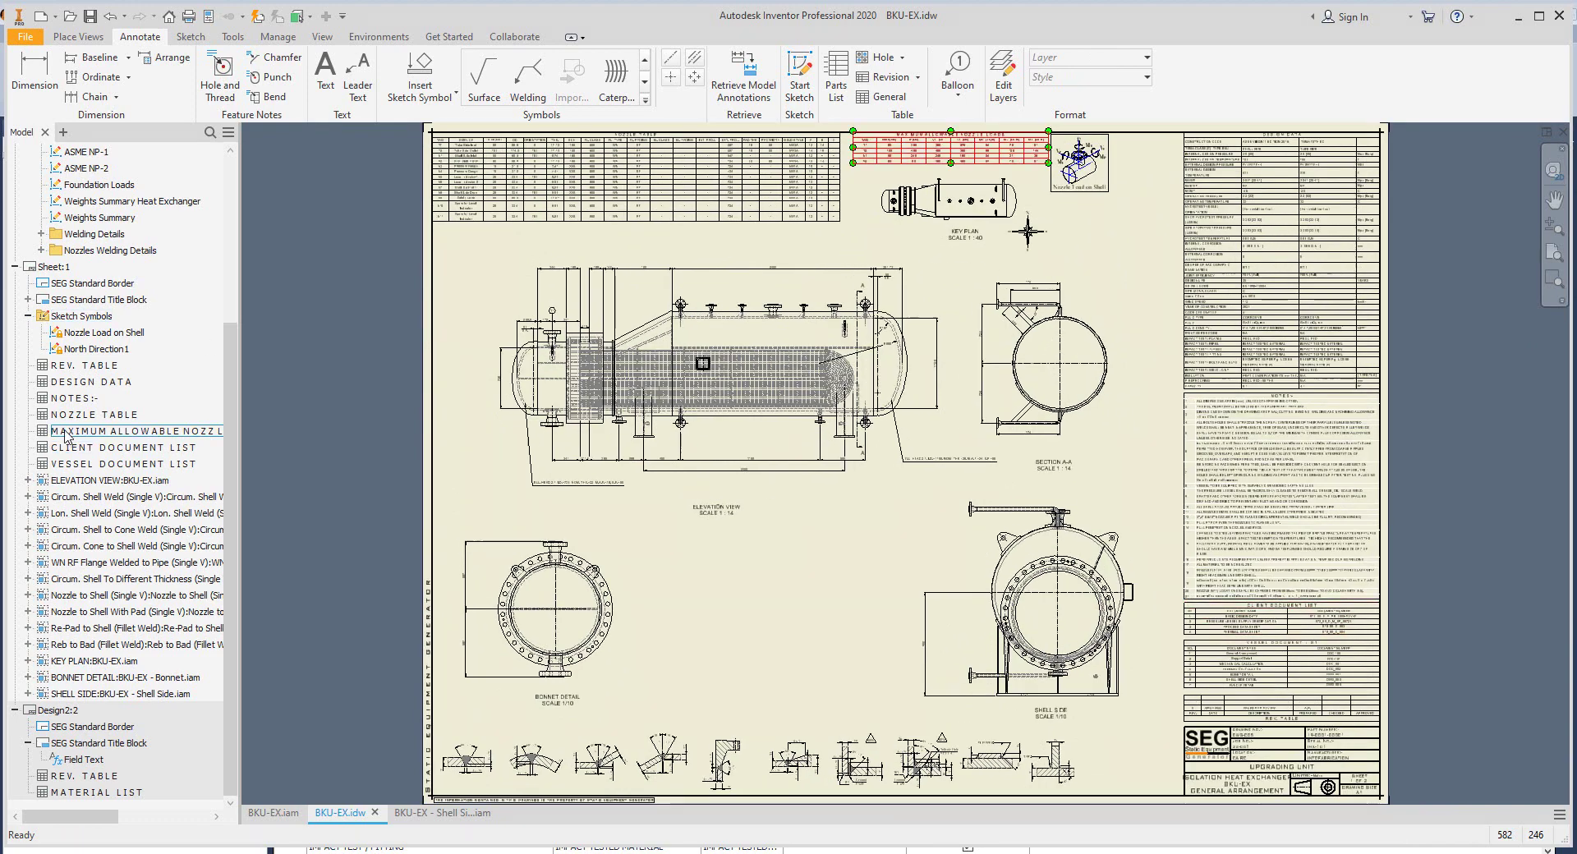
Step: Activate the Design2 sheet and set the MATERIAL LIST heading on top
{"action": "left_click", "coordinate": [49, 711]}
{"action": "double_click", "coordinate": [50, 710]}
{"action": "double_click", "coordinate": [94, 792]}
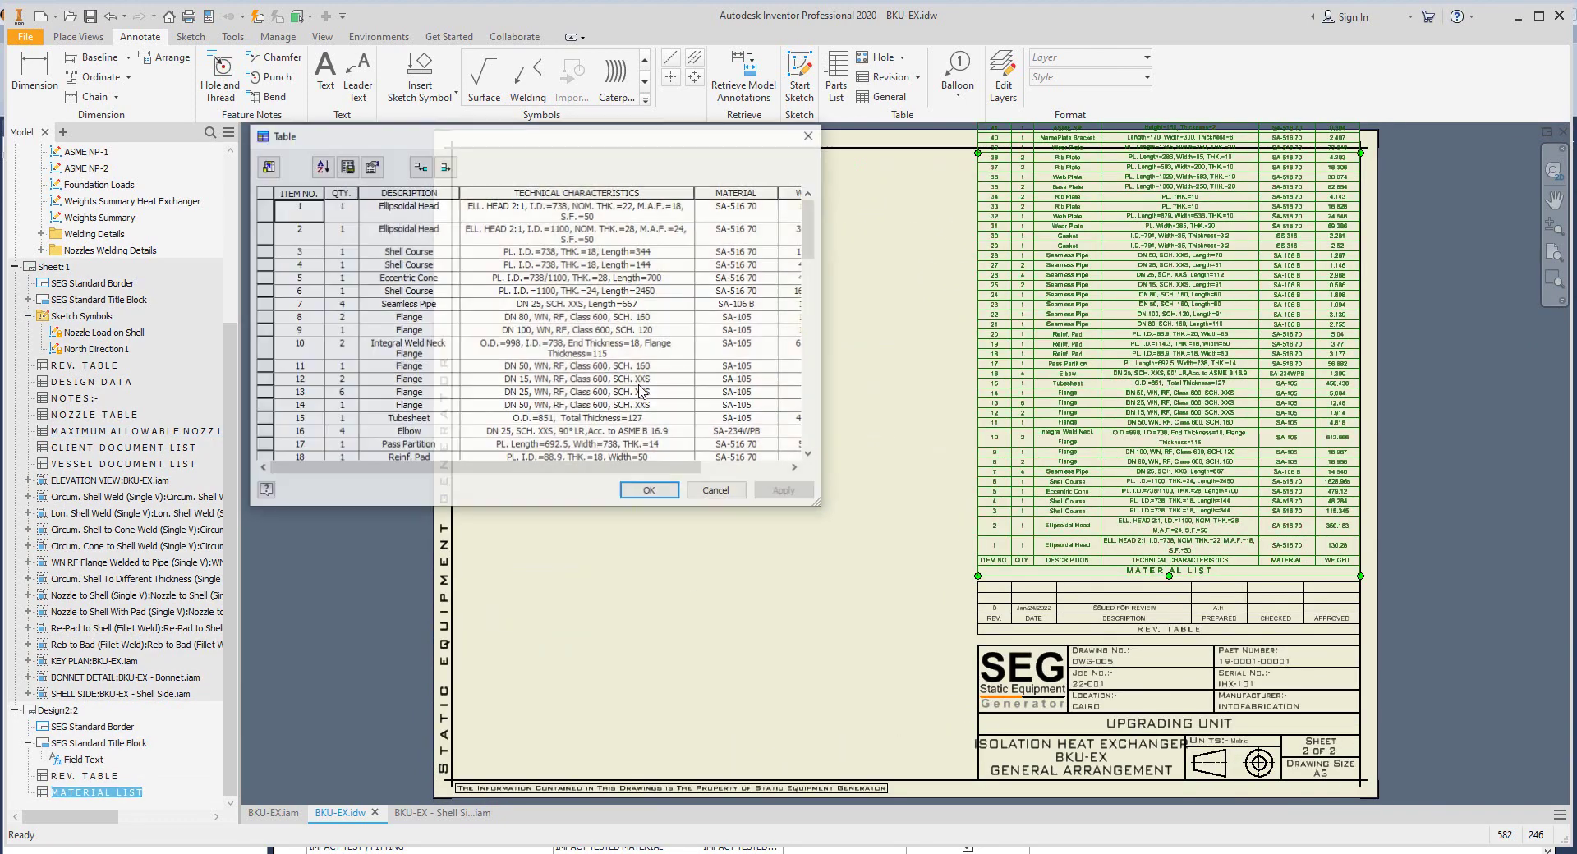
{"action": "left_click", "coordinate": [371, 167]}
{"action": "left_click", "coordinate": [372, 381]}
{"action": "left_click", "coordinate": [358, 413]}
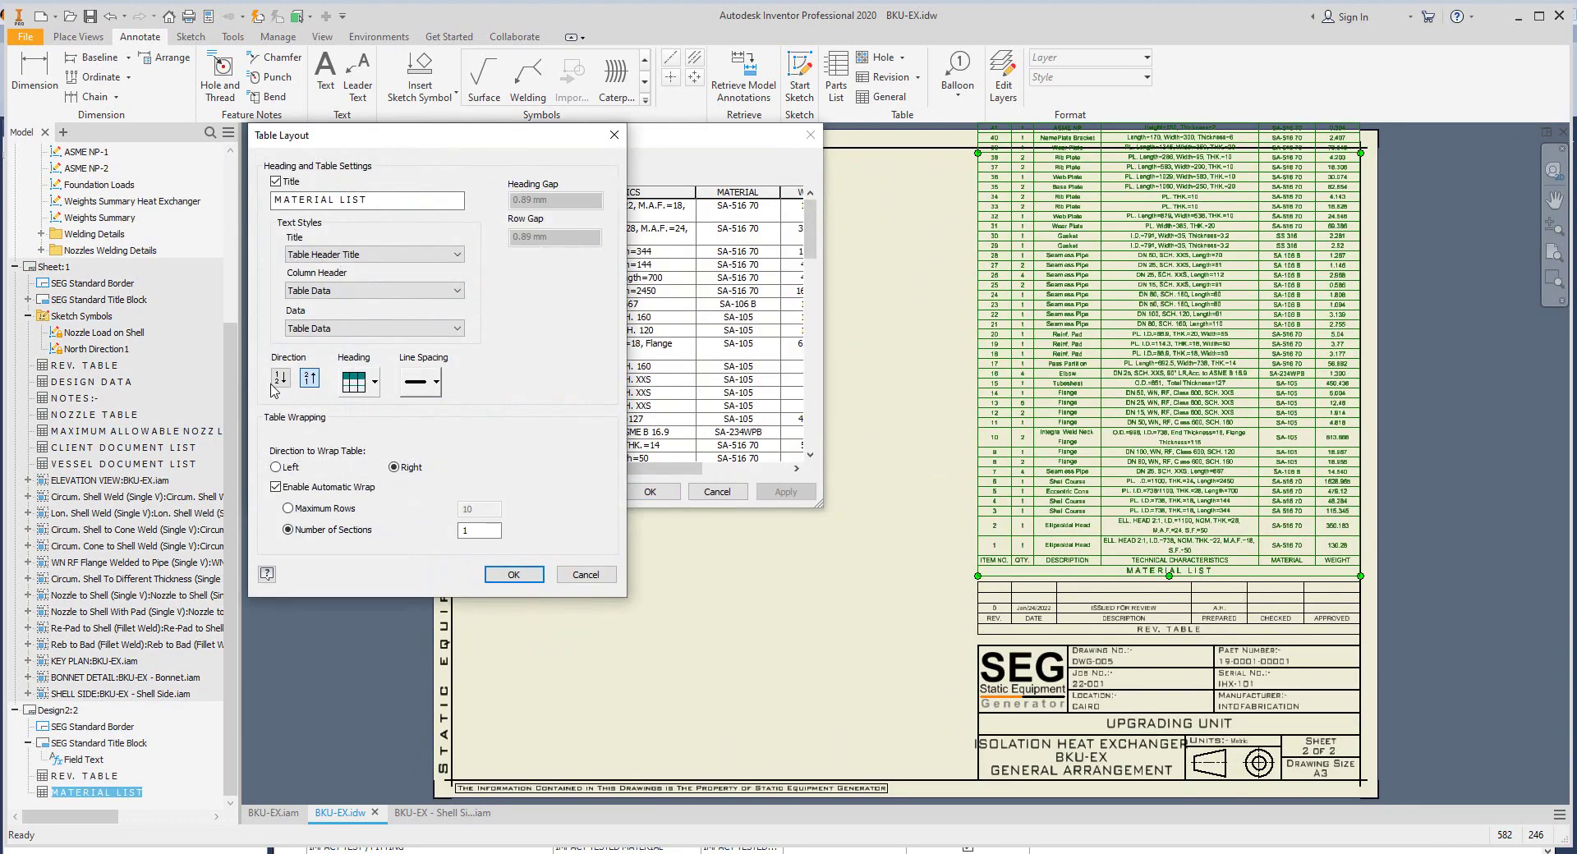
Step: Set the TECHNICAL CHARACTERISTICS column width to 85
{"action": "left_click", "coordinate": [514, 574]}
{"action": "right_click", "coordinate": [636, 197]}
{"action": "left_click", "coordinate": [704, 265]}
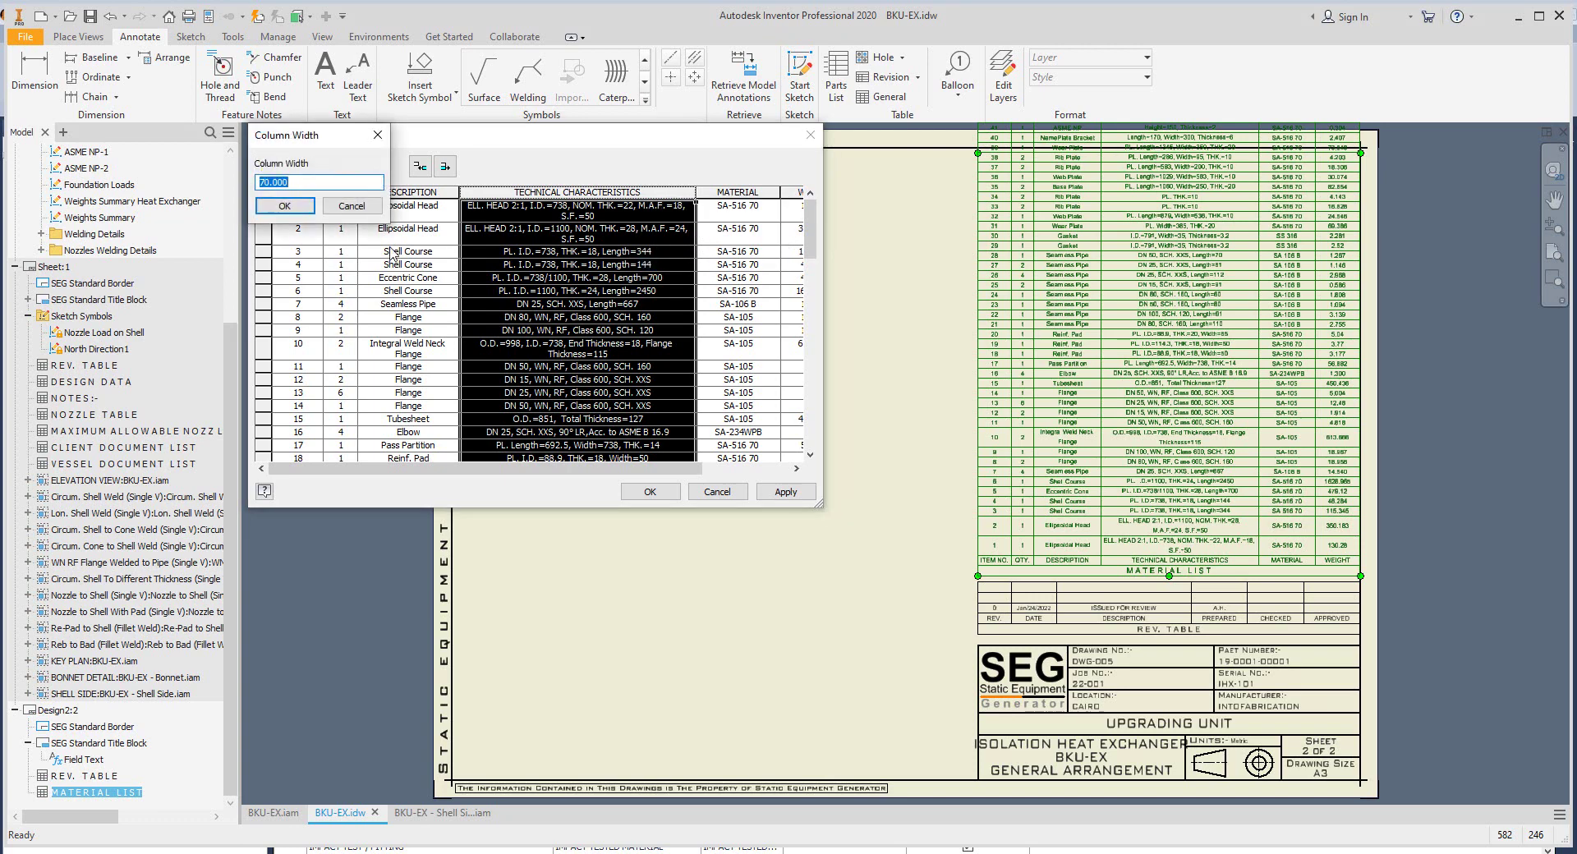
{"action": "type", "text": "85"}
{"action": "key", "text": "Return"}
{"action": "left_click", "coordinate": [650, 491]}
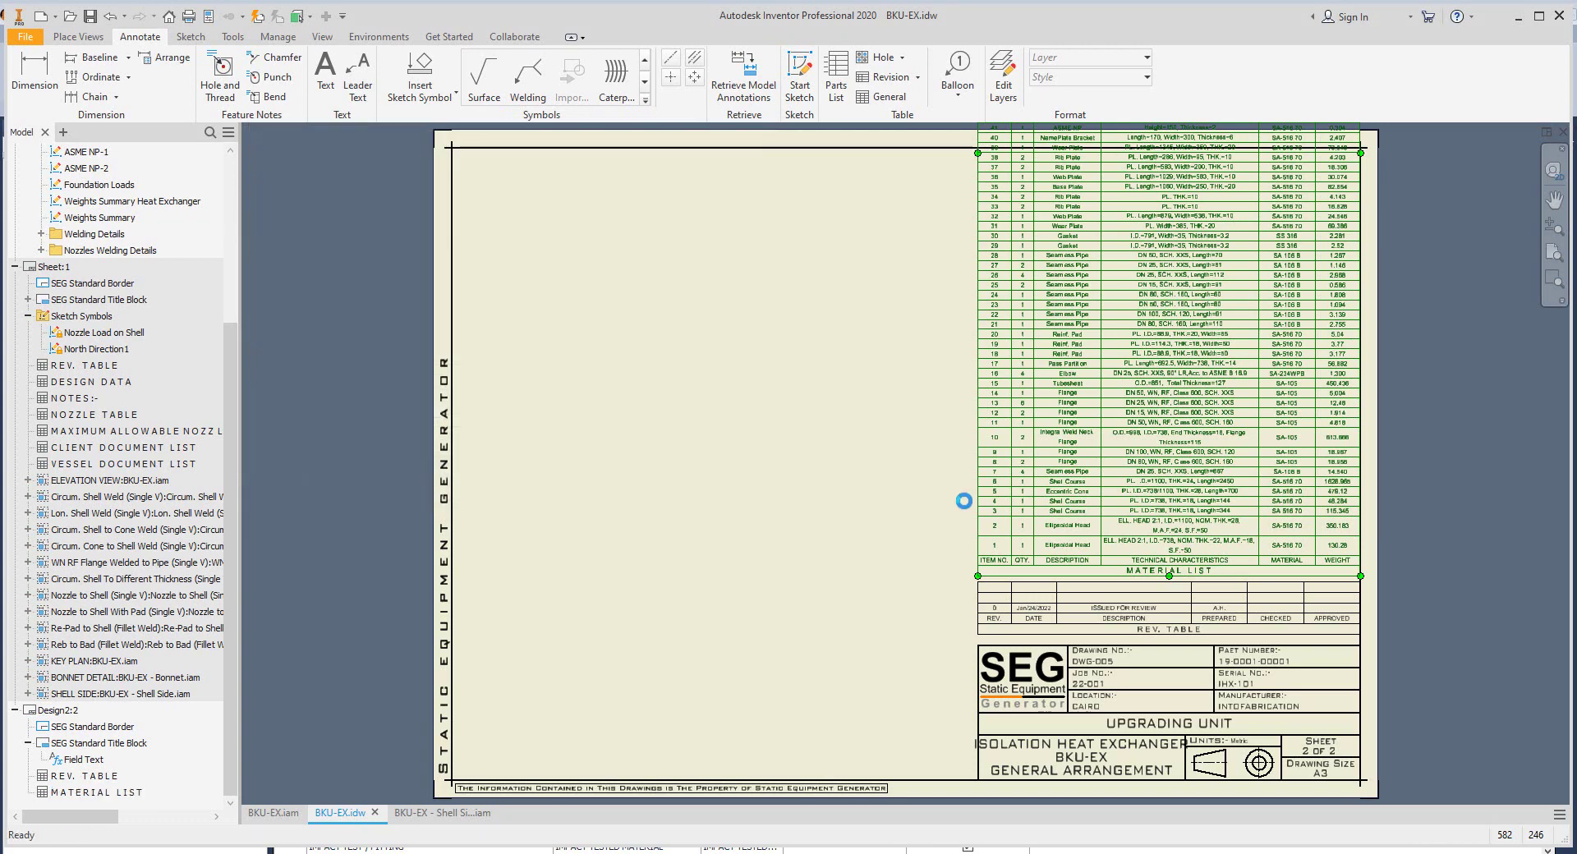
Step: Move the material list to the top-left corner of the sheet
{"action": "scroll", "coordinate": [969, 575], "scroll_direction": "up", "scroll_amount": 3}
{"action": "scroll", "coordinate": [1182, 271], "scroll_direction": "down", "scroll_amount": 3}
{"action": "left_click_drag", "start_coordinate": [1183, 271], "coordinate": [528, 720]}
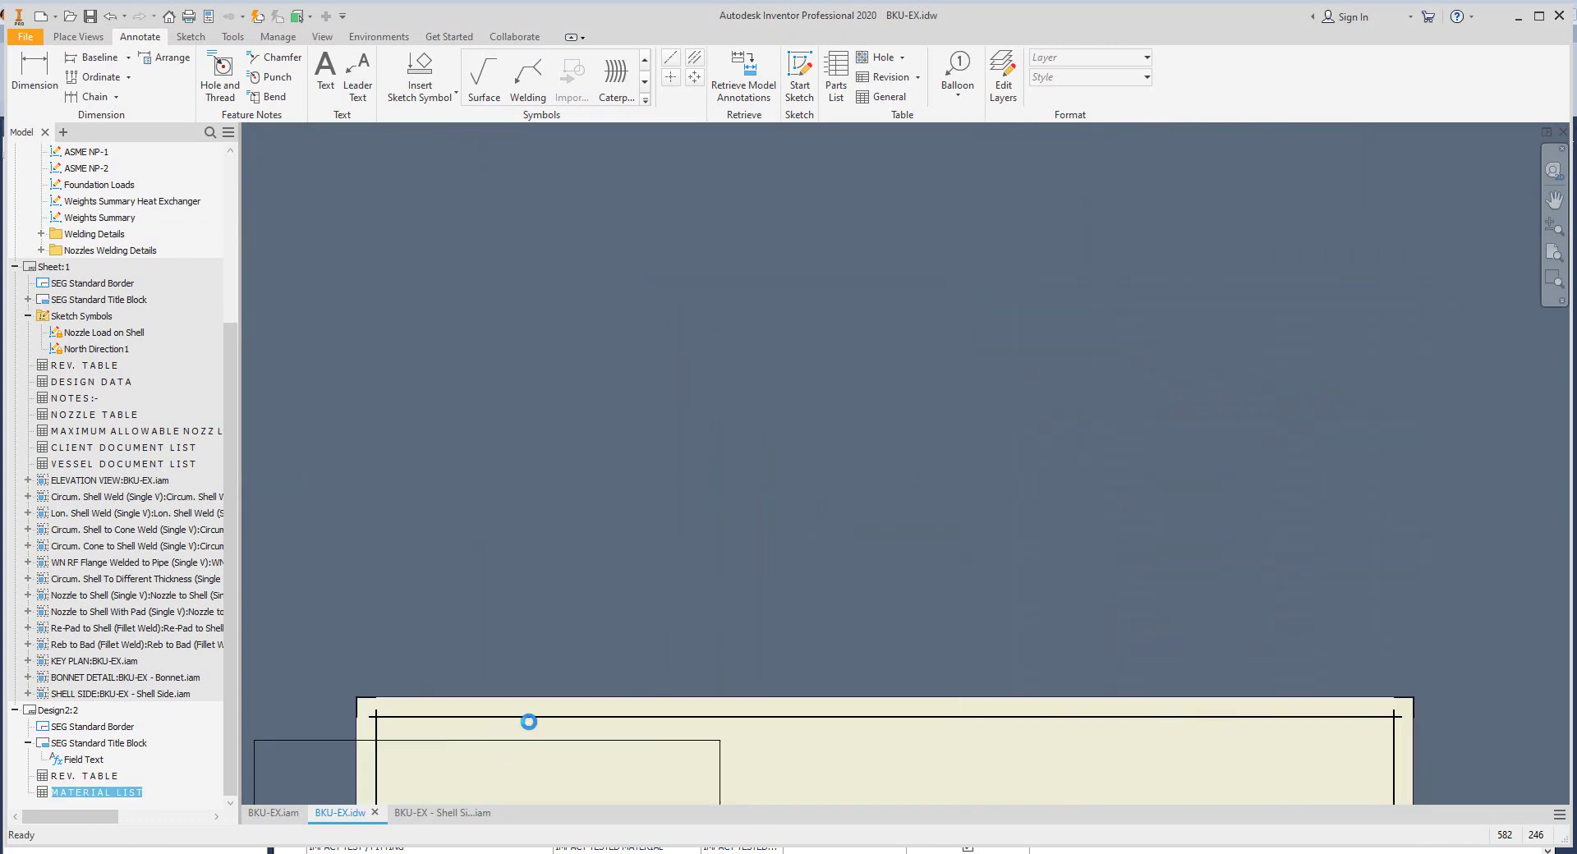
{"action": "scroll", "coordinate": [640, 595], "scroll_direction": "down", "scroll_amount": 3}
{"action": "middle_click_drag", "start_coordinate": [641, 595], "coordinate": [841, 589]}
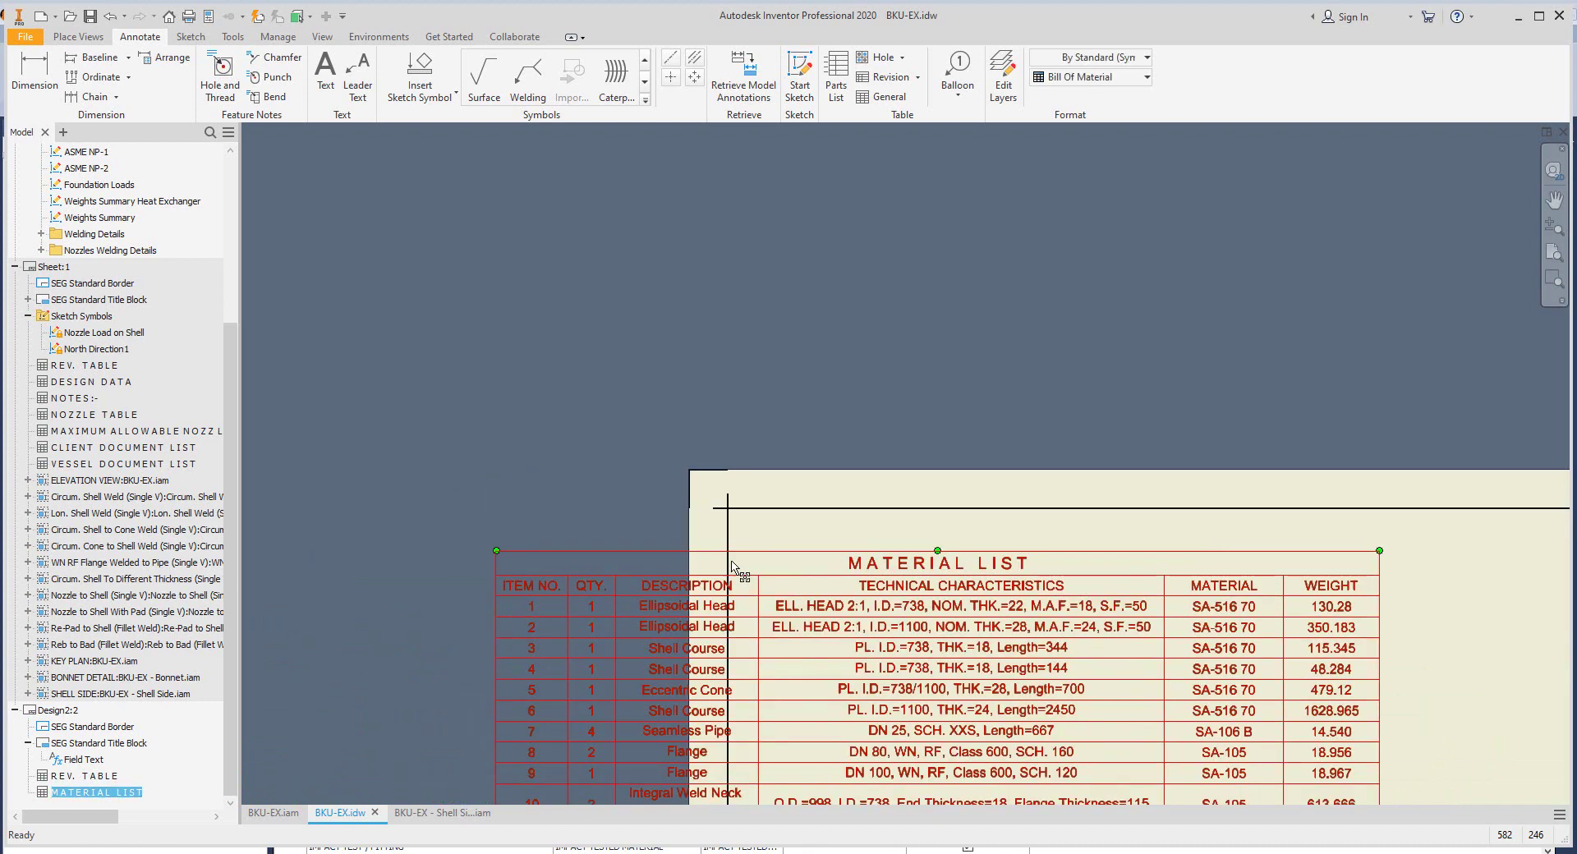
{"action": "left_click_drag", "start_coordinate": [739, 572], "coordinate": [739, 538]}
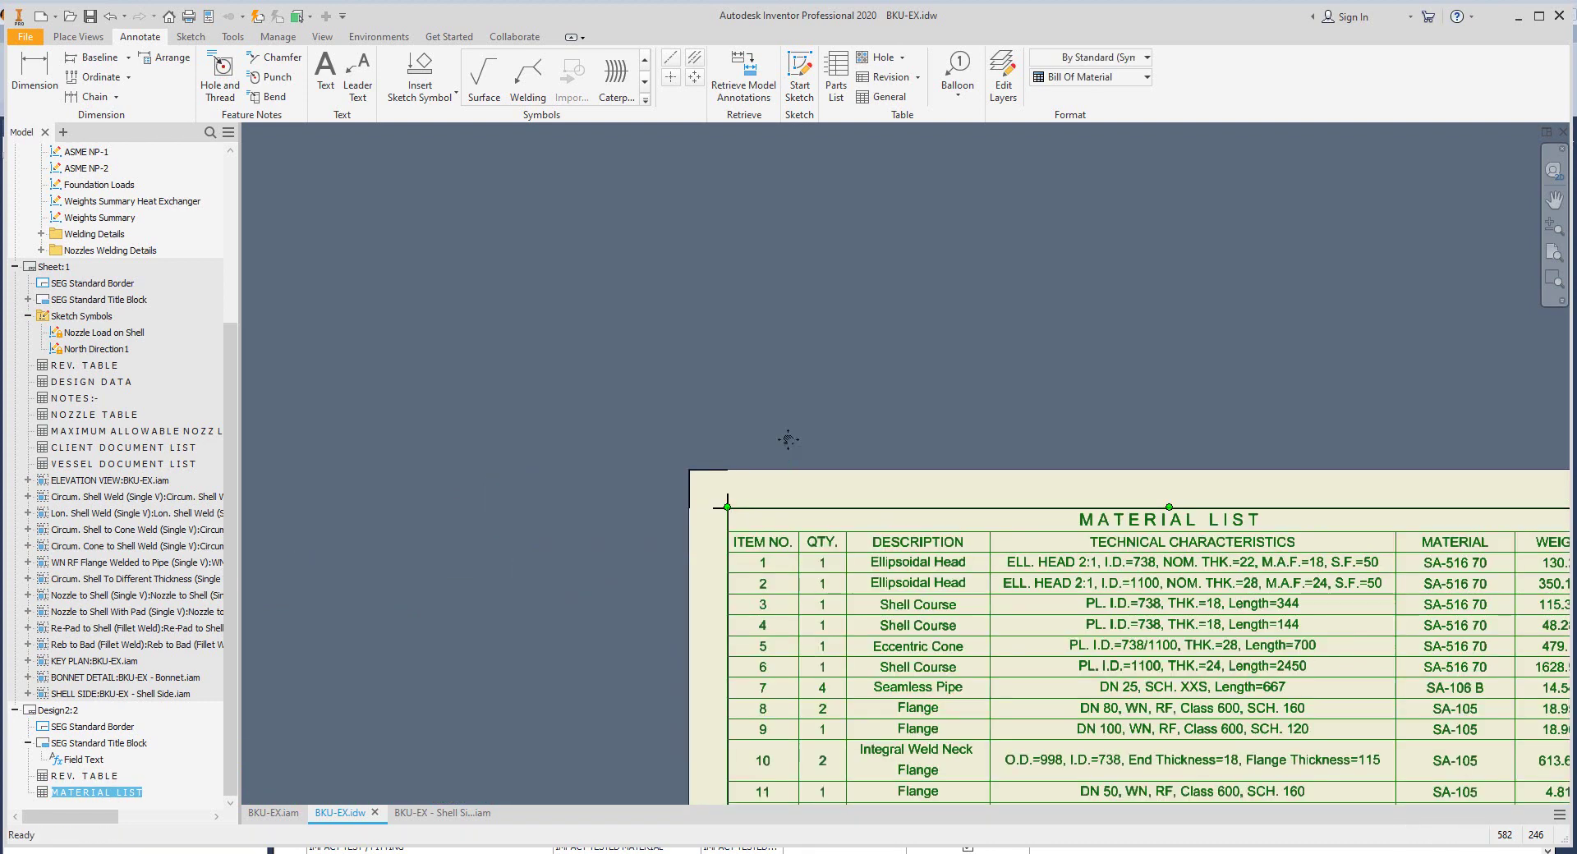
{"action": "scroll", "coordinate": [789, 444], "scroll_direction": "down", "scroll_amount": 4}
{"action": "scroll", "coordinate": [509, 637], "scroll_direction": "up", "scroll_amount": 3}
Step: Wrap the material list at row 60 and fit the whole sheet in view
{"action": "double_click", "coordinate": [509, 637]}
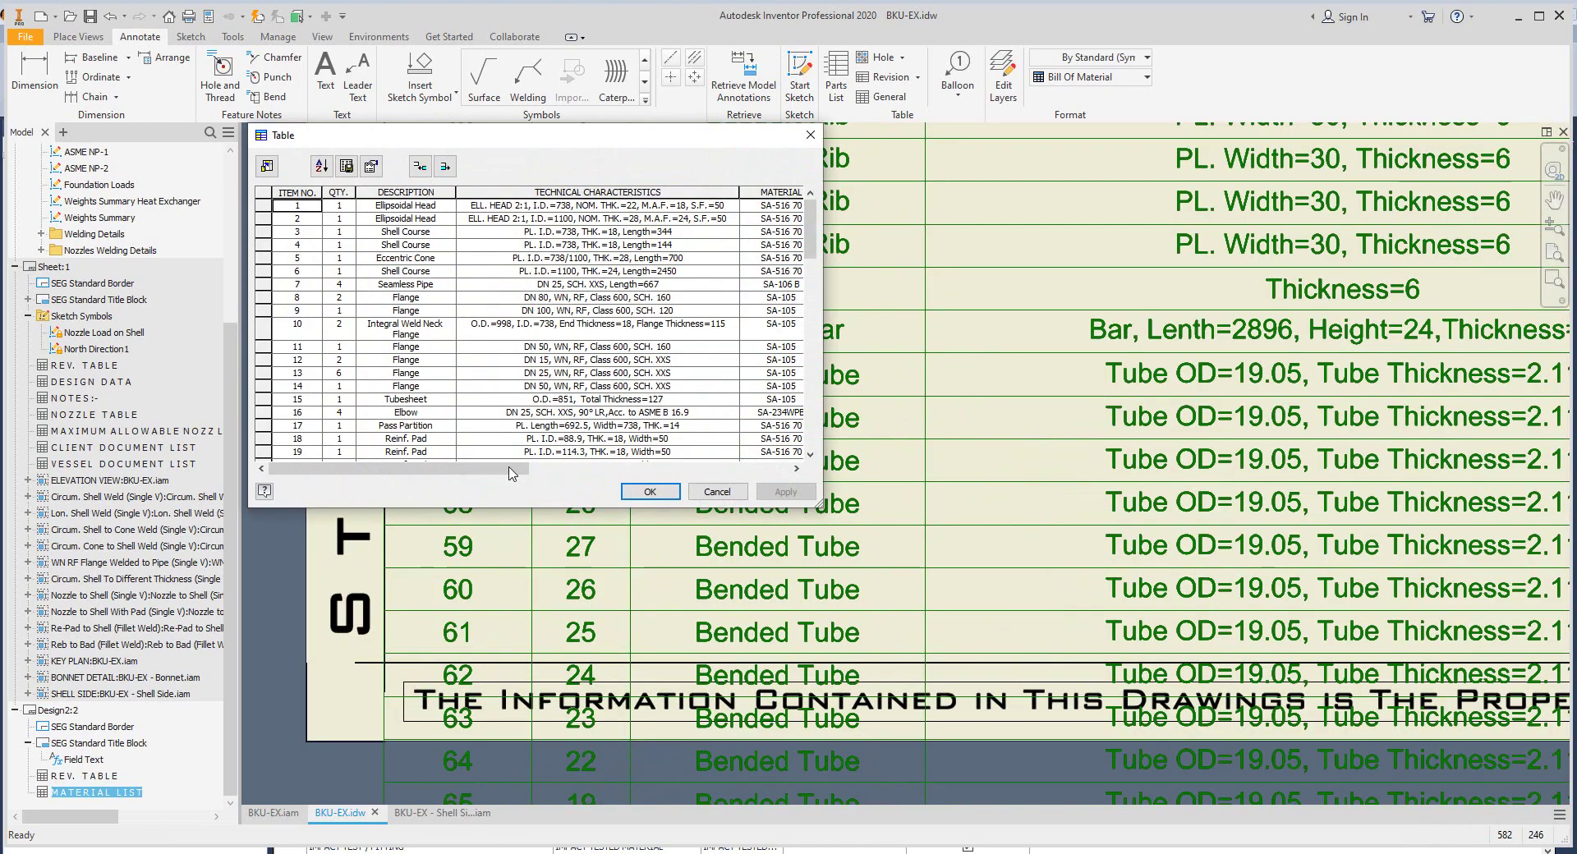
{"action": "scroll", "coordinate": [279, 316], "scroll_direction": "down", "scroll_amount": 10}
{"action": "scroll", "coordinate": [279, 316], "scroll_direction": "down", "scroll_amount": 1}
{"action": "right_click", "coordinate": [261, 312]}
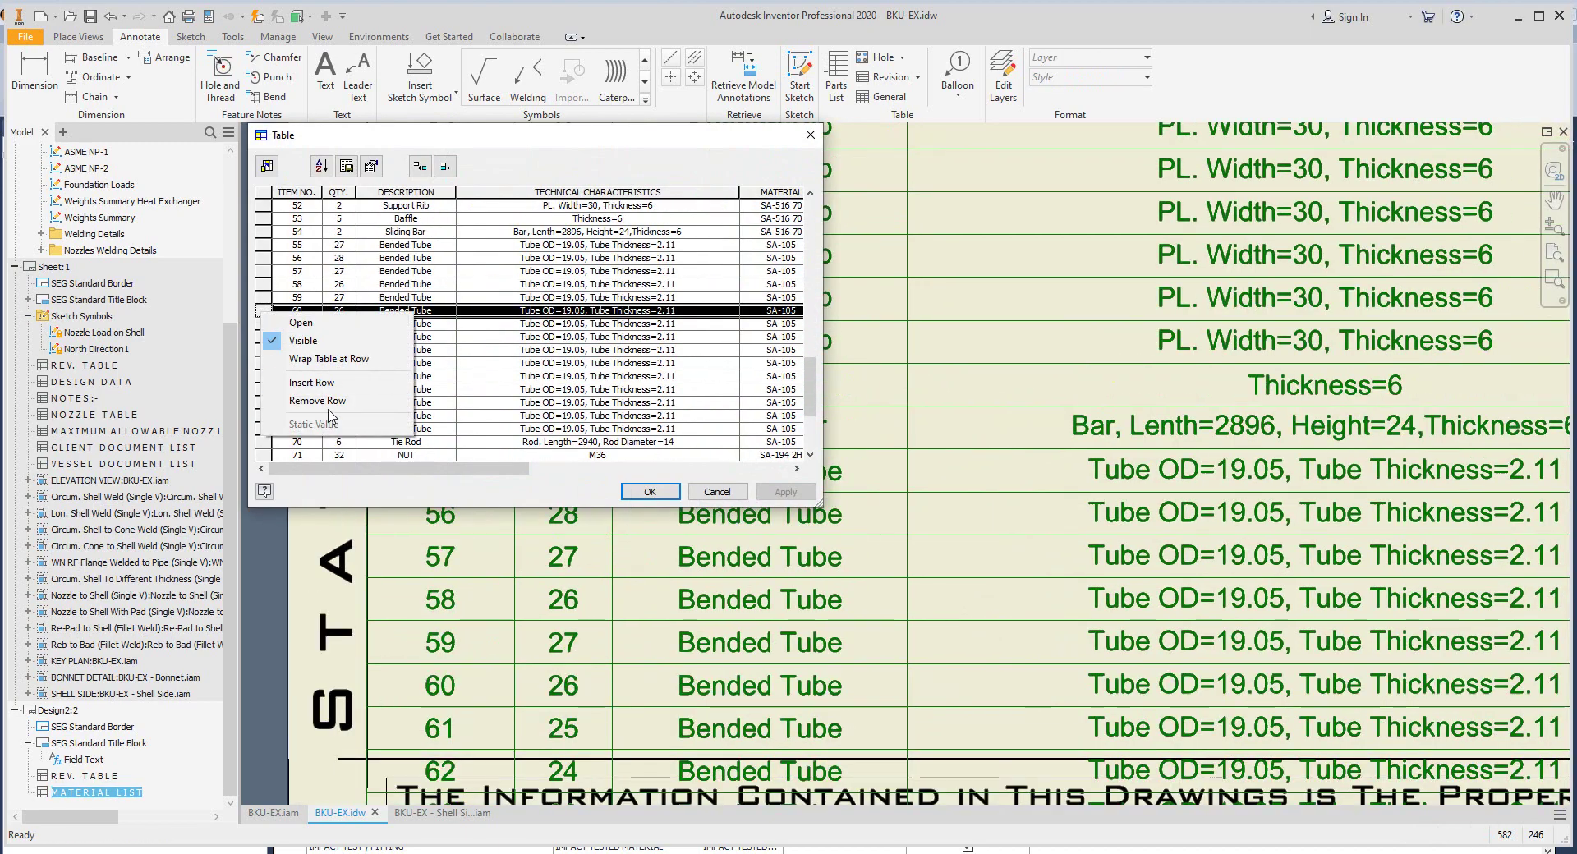
{"action": "left_click", "coordinate": [328, 361]}
{"action": "left_click", "coordinate": [650, 491]}
{"action": "key", "text": "Home"}
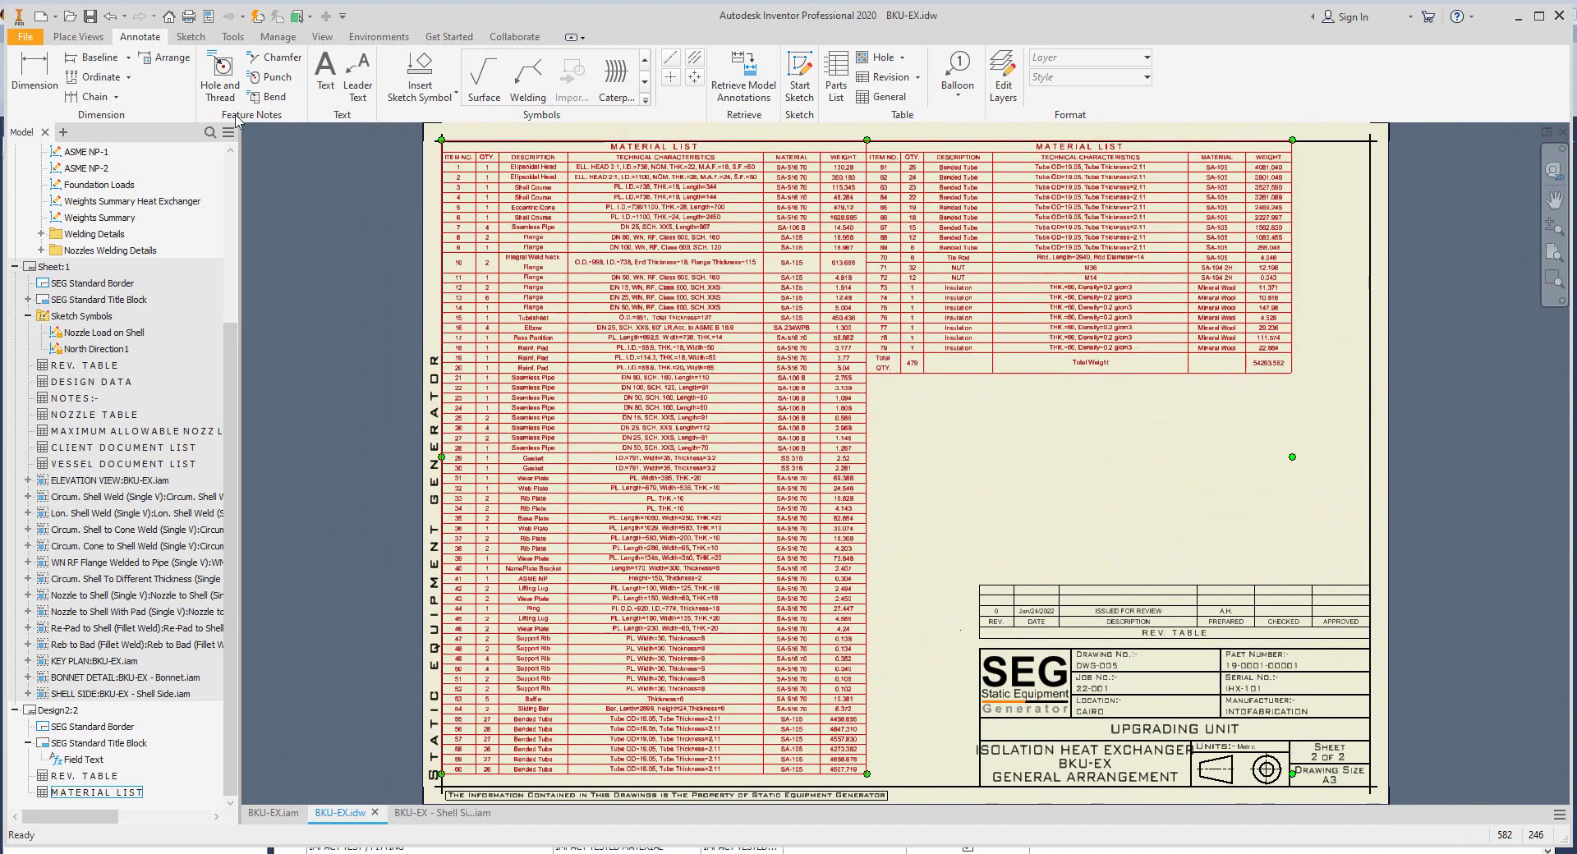
Step: Collapse the sketch symbols, drawing resources and Sheet:1 browser nodes, then activate Sheet:1
{"action": "left_click", "coordinate": [28, 315]}
{"action": "scroll", "coordinate": [25, 246], "scroll_direction": "up", "scroll_amount": 1}
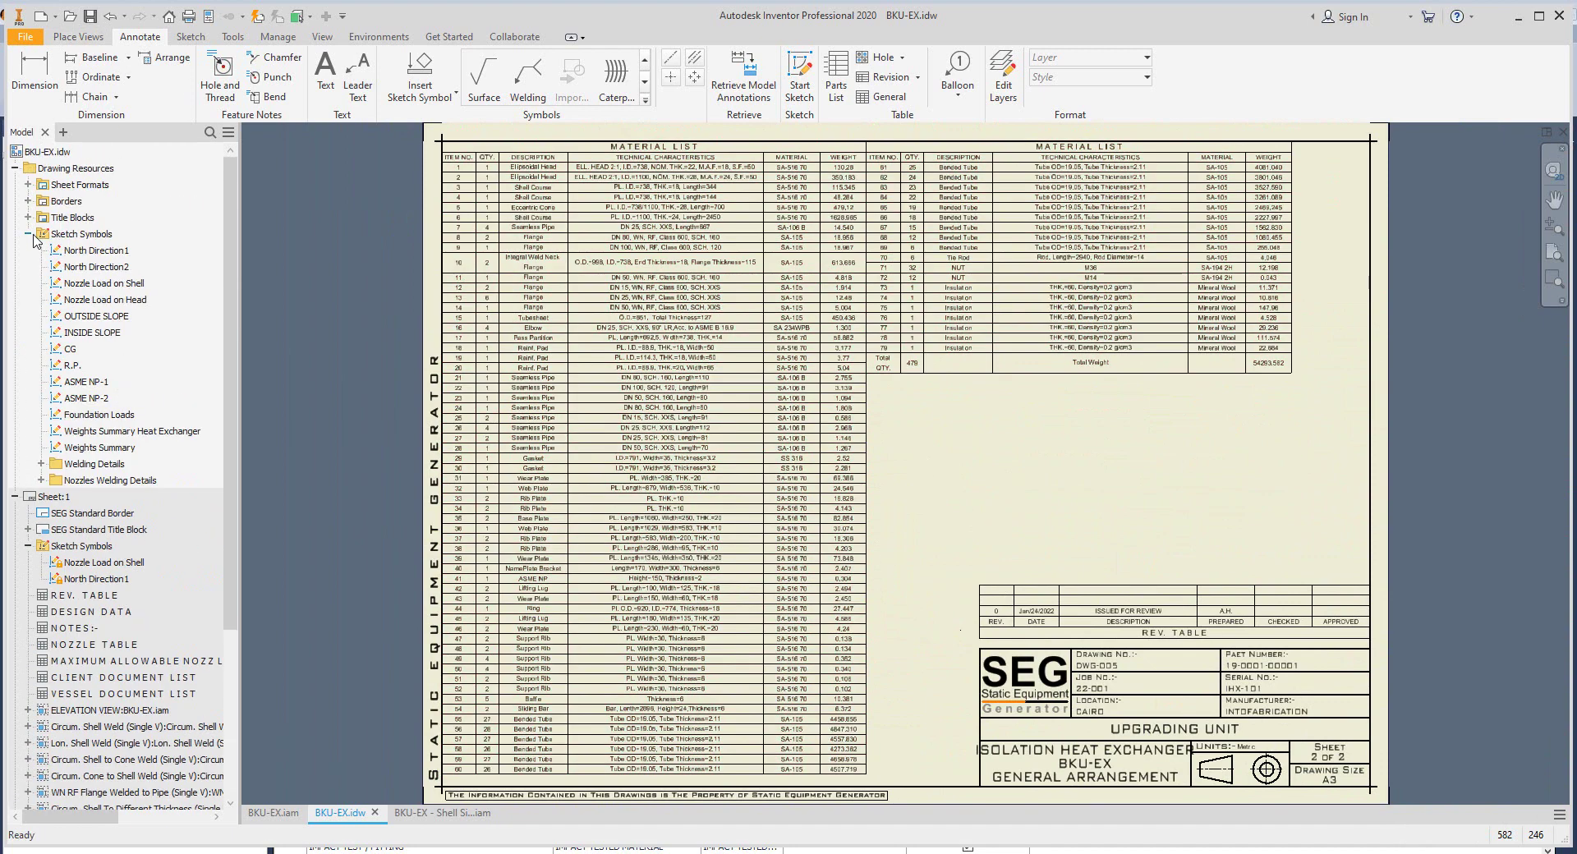
{"action": "left_click", "coordinate": [15, 167]}
{"action": "left_click", "coordinate": [15, 185]}
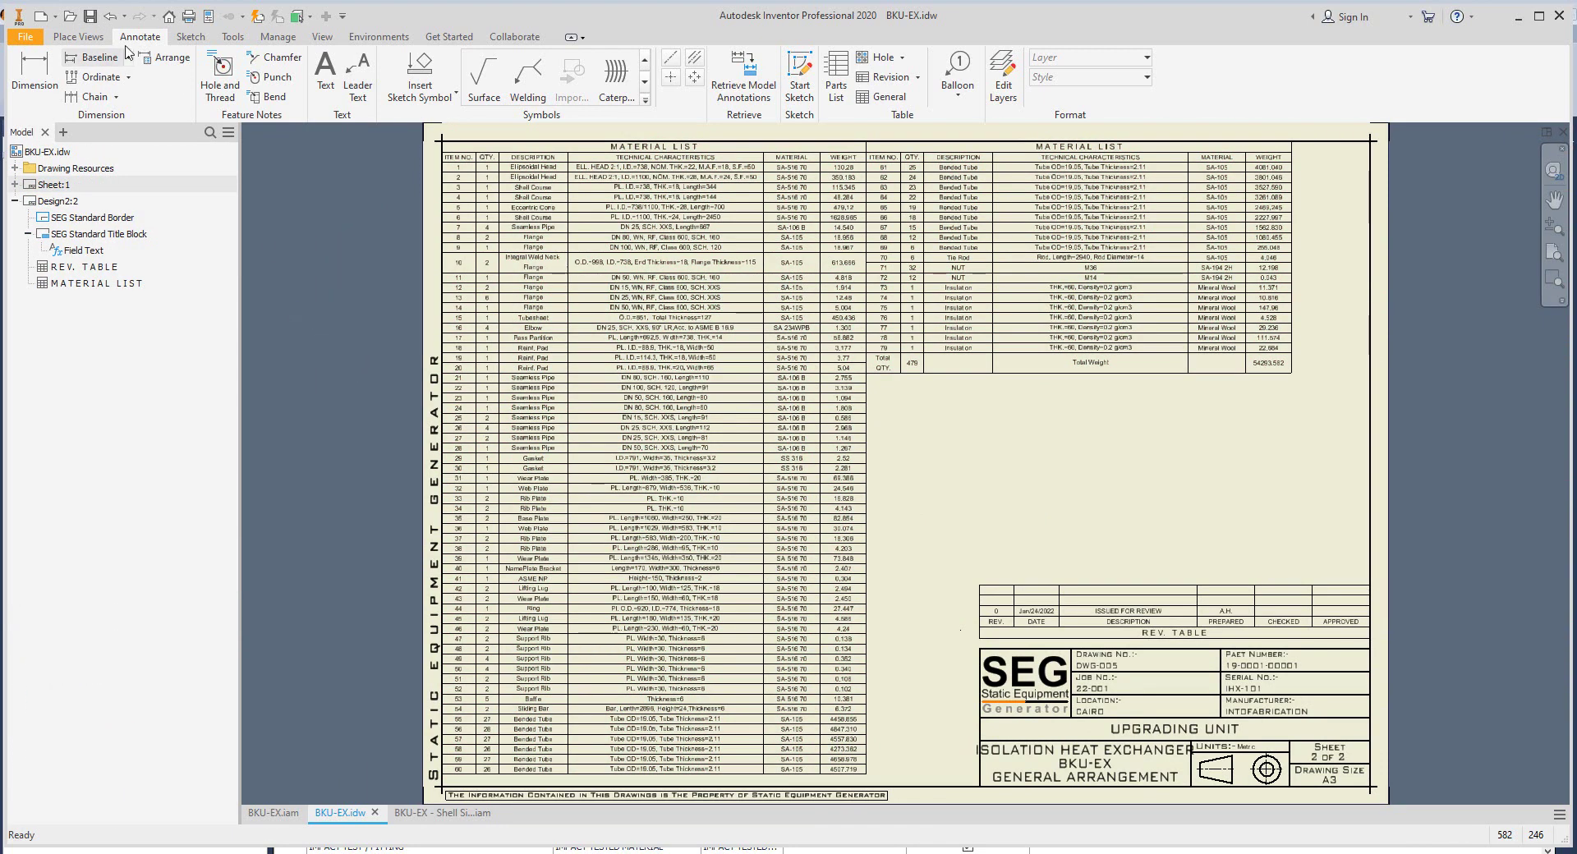
{"action": "double_click", "coordinate": [54, 185]}
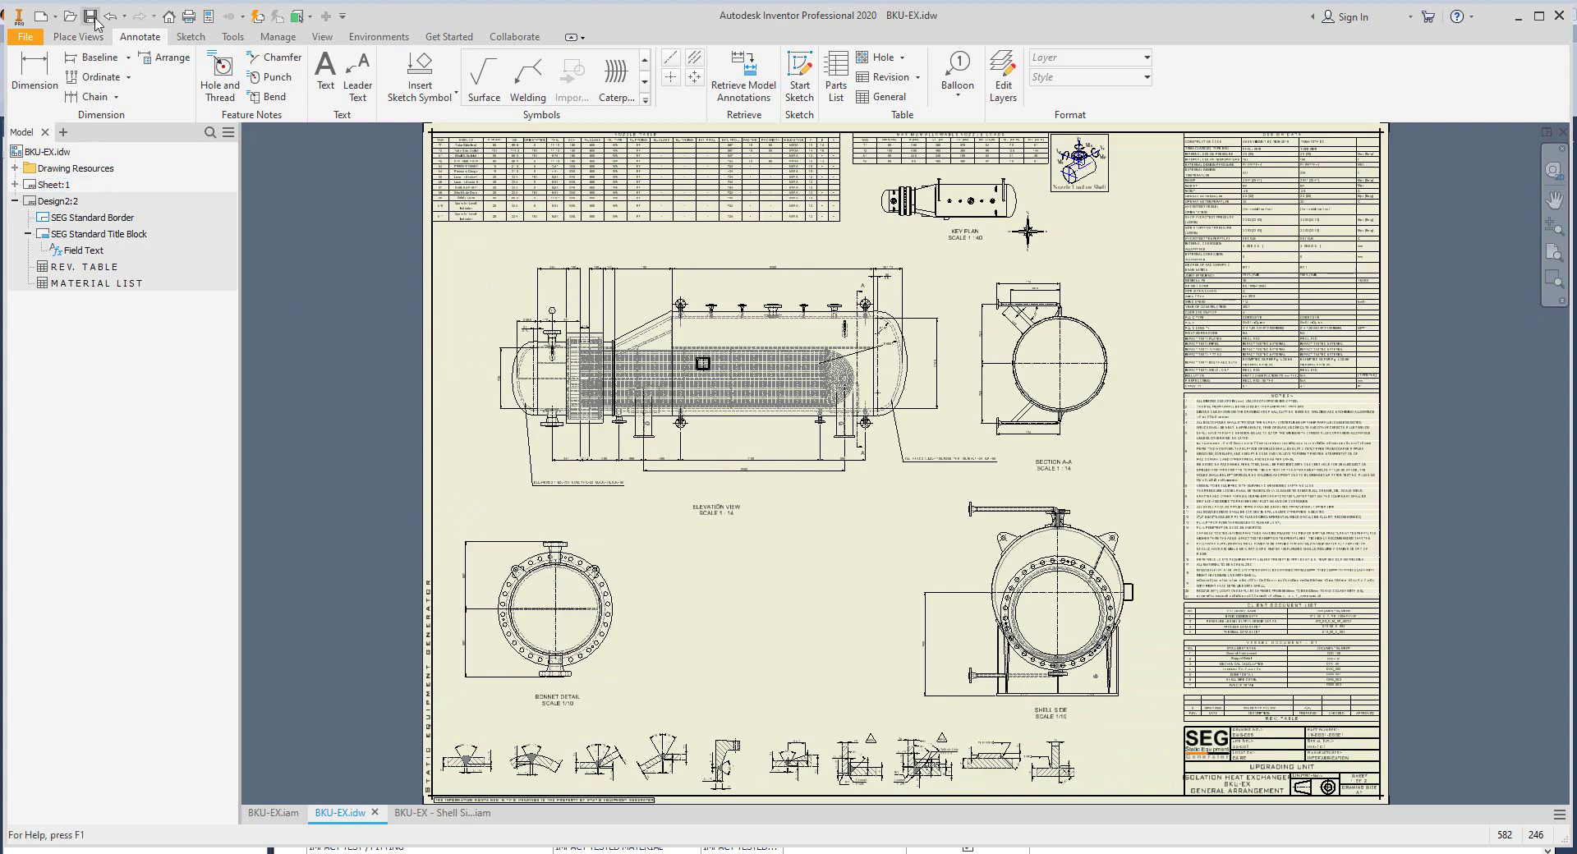